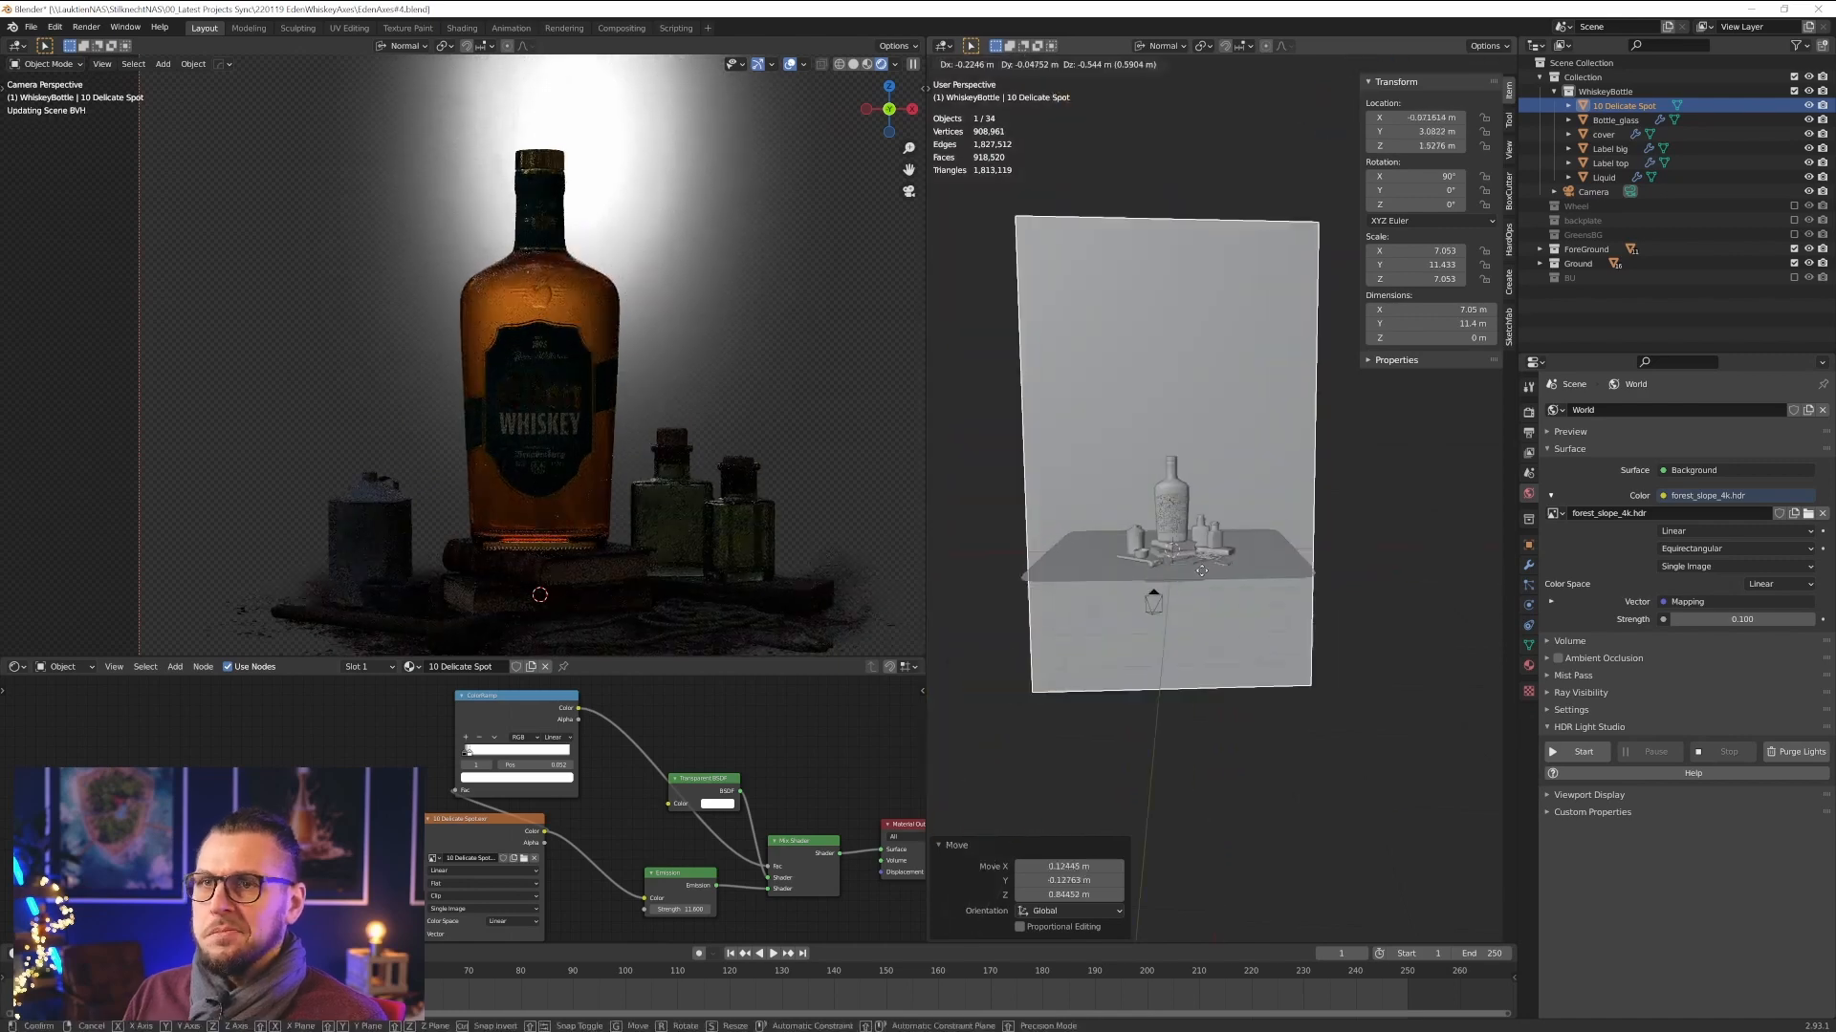
# - Duplicate the large 10 Delicate Spot light plane behind the bottle and scale the selected plane narrower
pyautogui.click(1201, 437)
pyautogui.hotkey('shift', 'd')
pyautogui.click(1215, 546)
pyautogui.press('s')
pyautogui.click(1121, 560)
# - Reposition the narrowed light plane behind the bottle, adjust its height along Z, and rescale it
pyautogui.moveTo(1121, 560); pyautogui.dragTo(1205, 545, button='middle')
pyautogui.press('g')
pyautogui.click(1042, 585)
pyautogui.press('g')
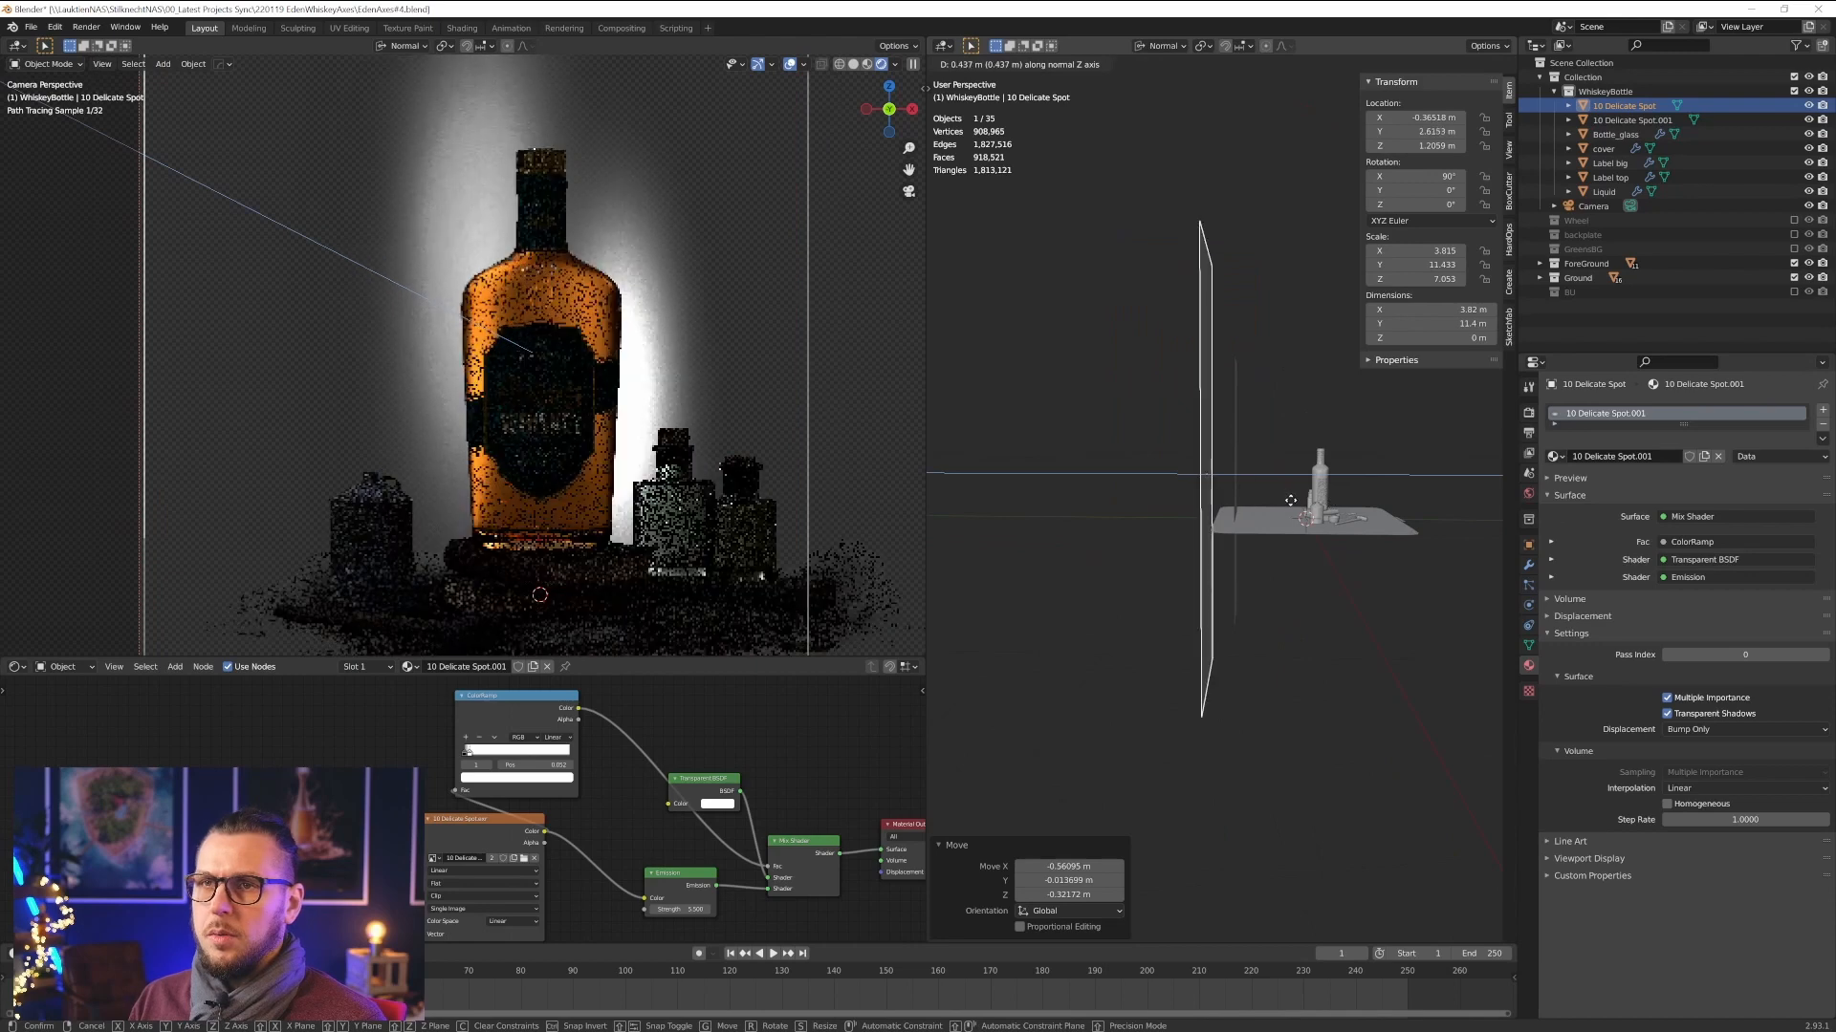
pyautogui.press('s')
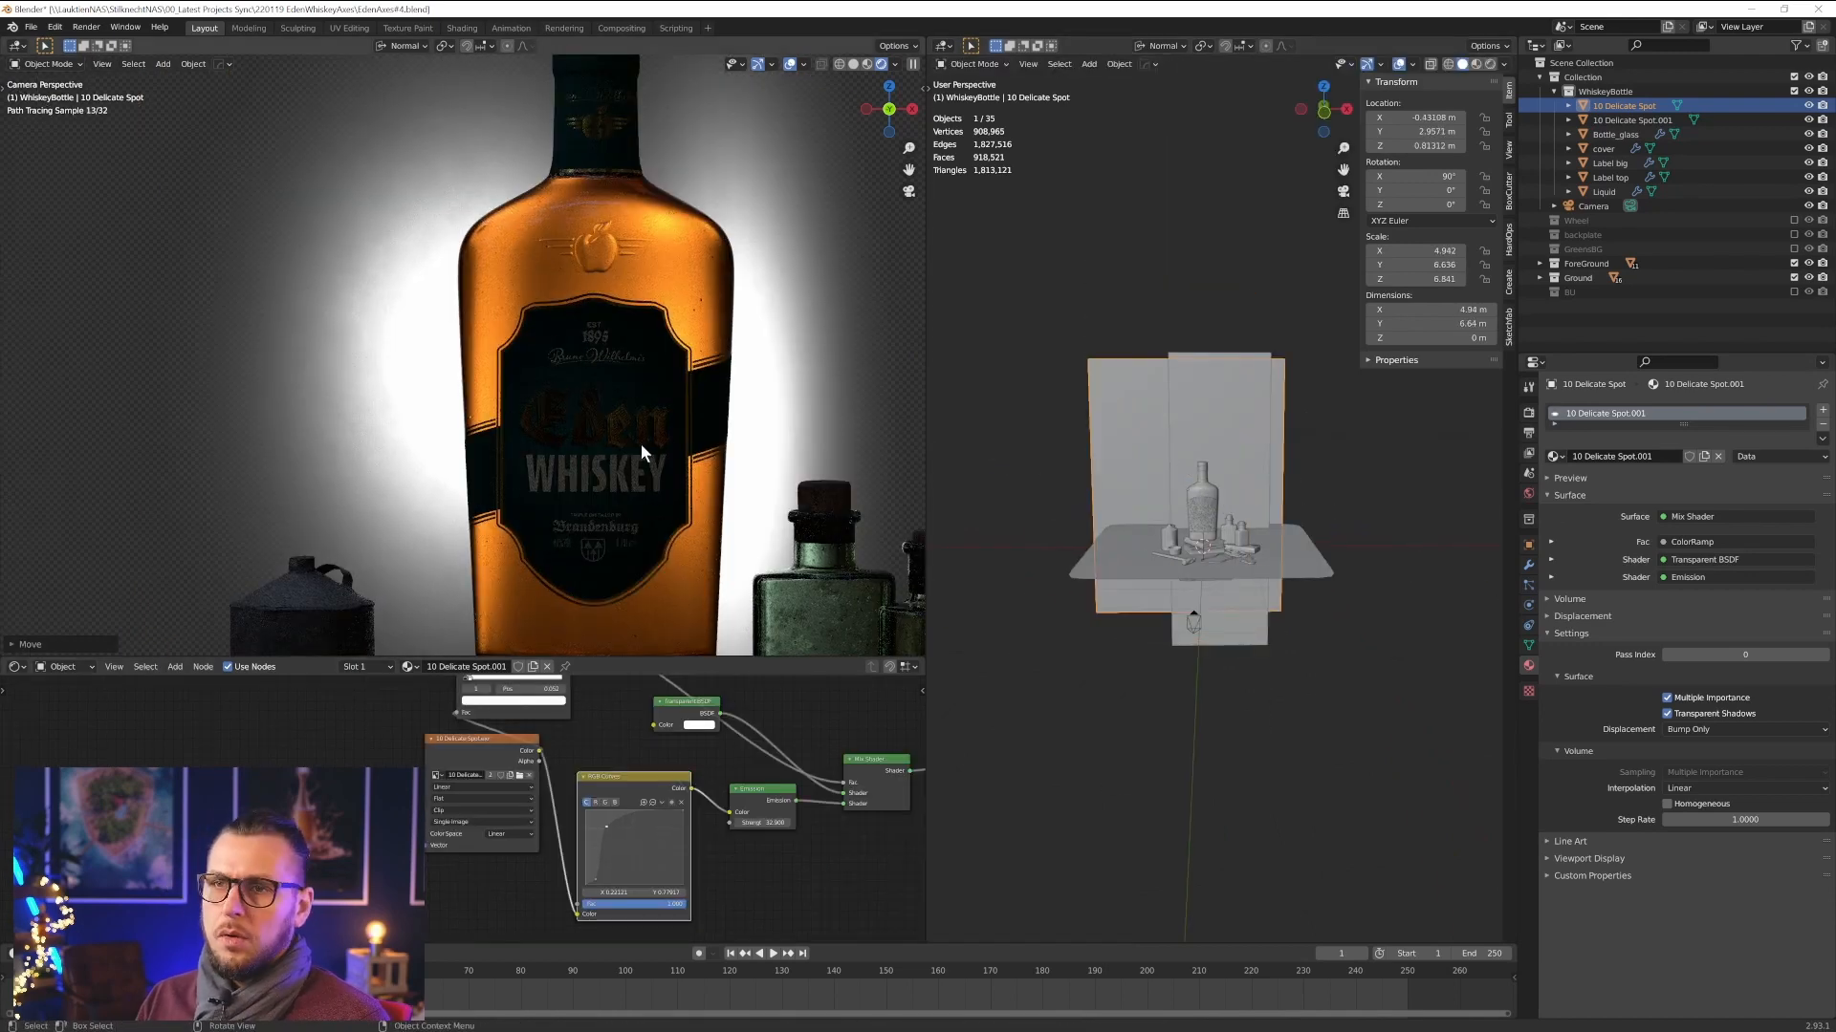
# - Select the tall, narrow 10 Delicate Spot.001 light plane and rescale it along its Y and X axes
pyautogui.click(1240, 473)
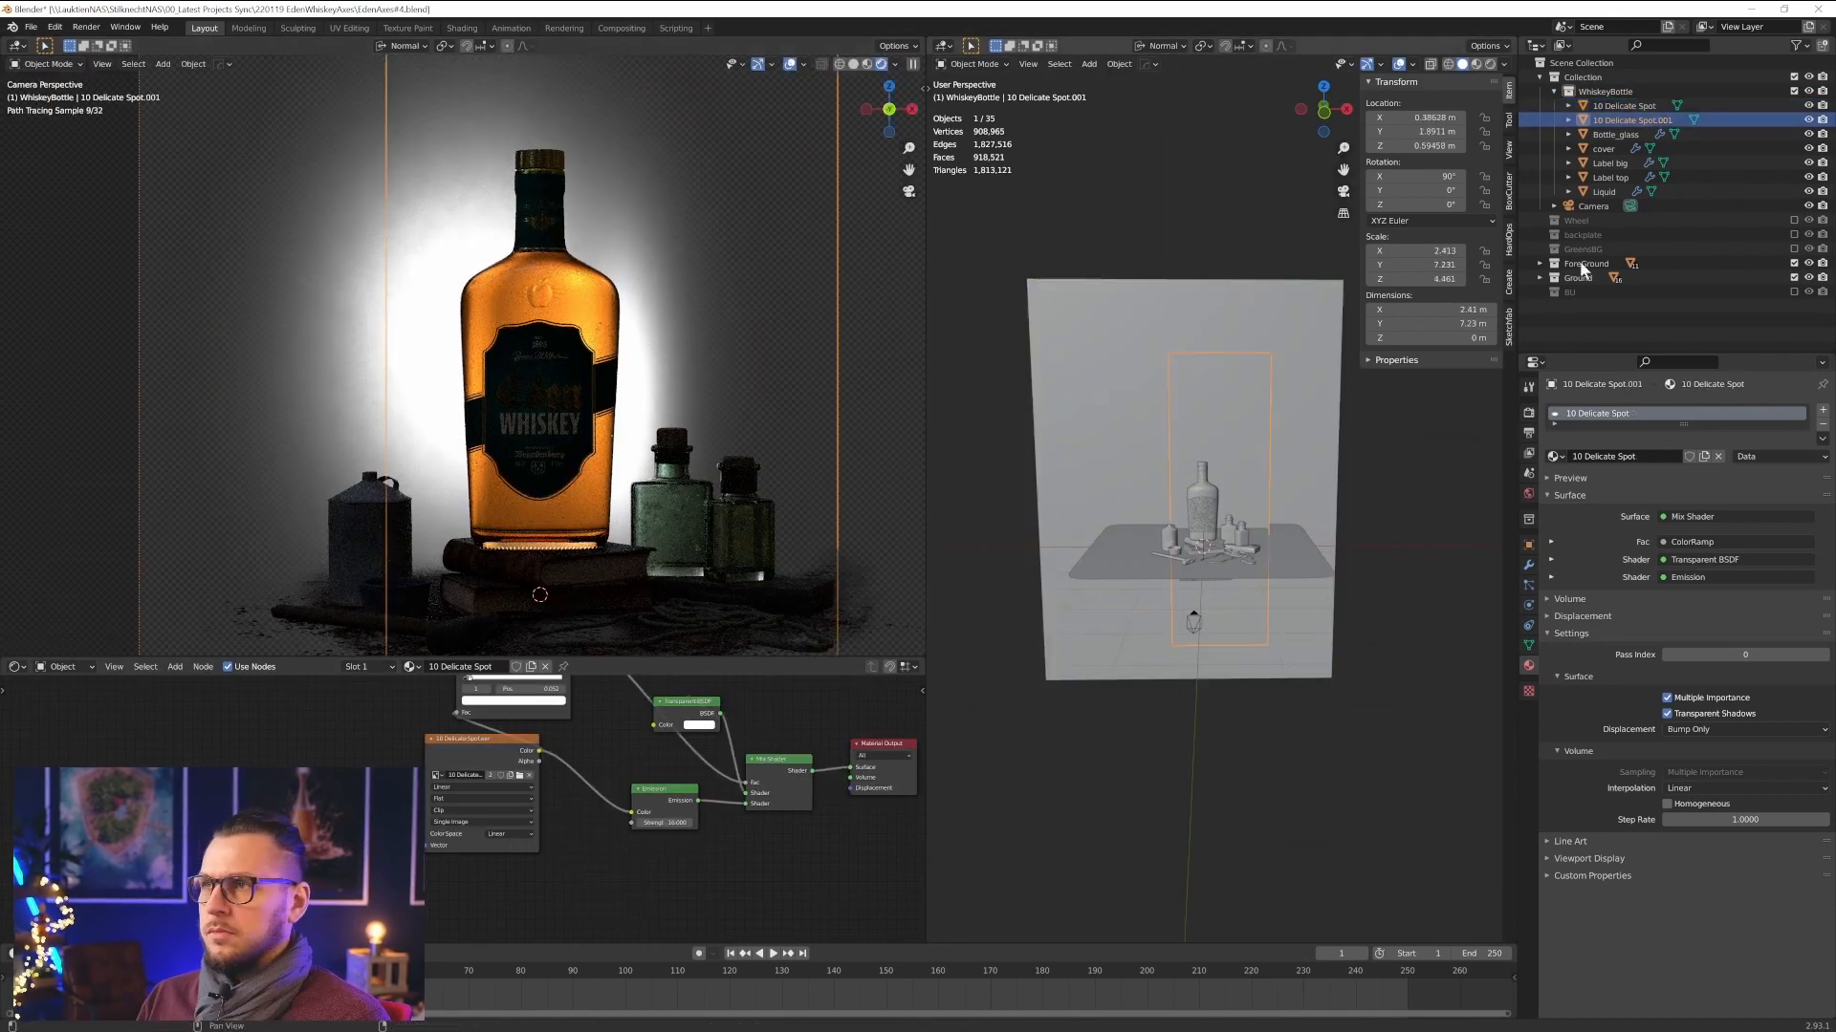
pyautogui.press('s')
pyautogui.press('y')
pyautogui.press('Return')
pyautogui.press('s')
pyautogui.press('x')
pyautogui.press('x')
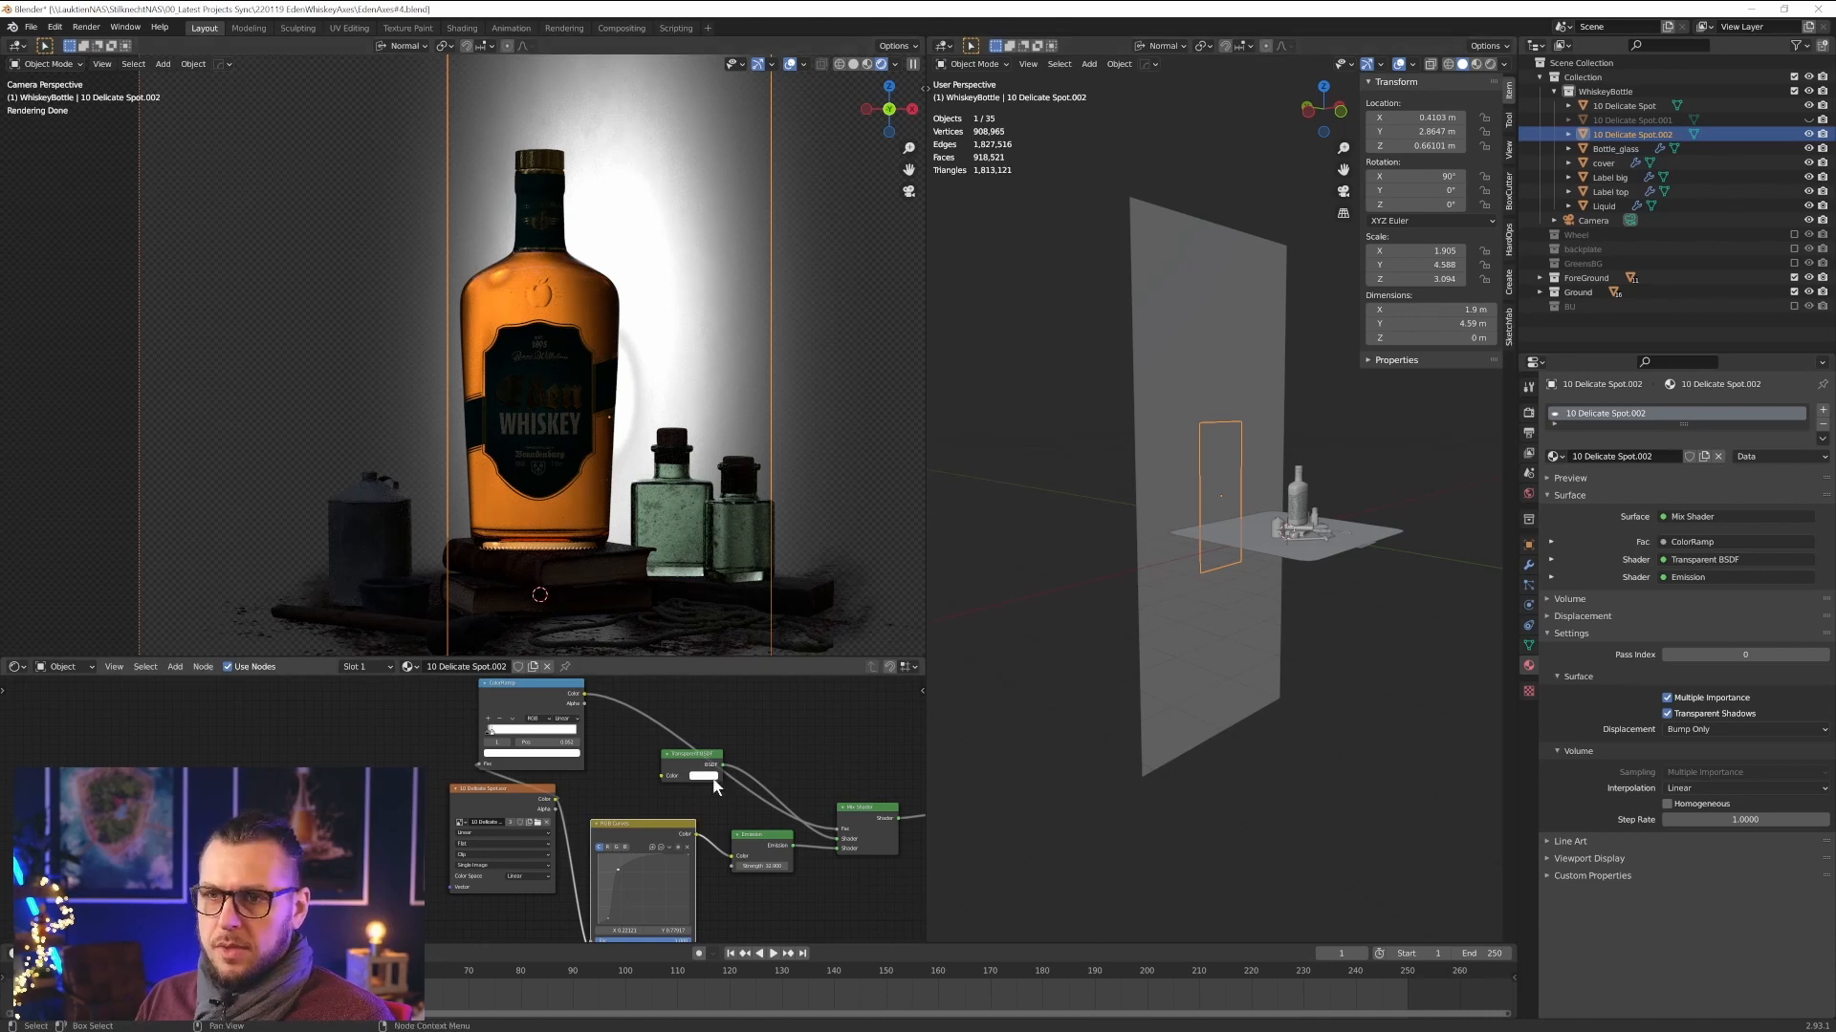
# - Move the small 10 Delicate Spot.003 light plane beside the bottle's right edge in the camera view
pyautogui.scroll(-2, 646, 740)
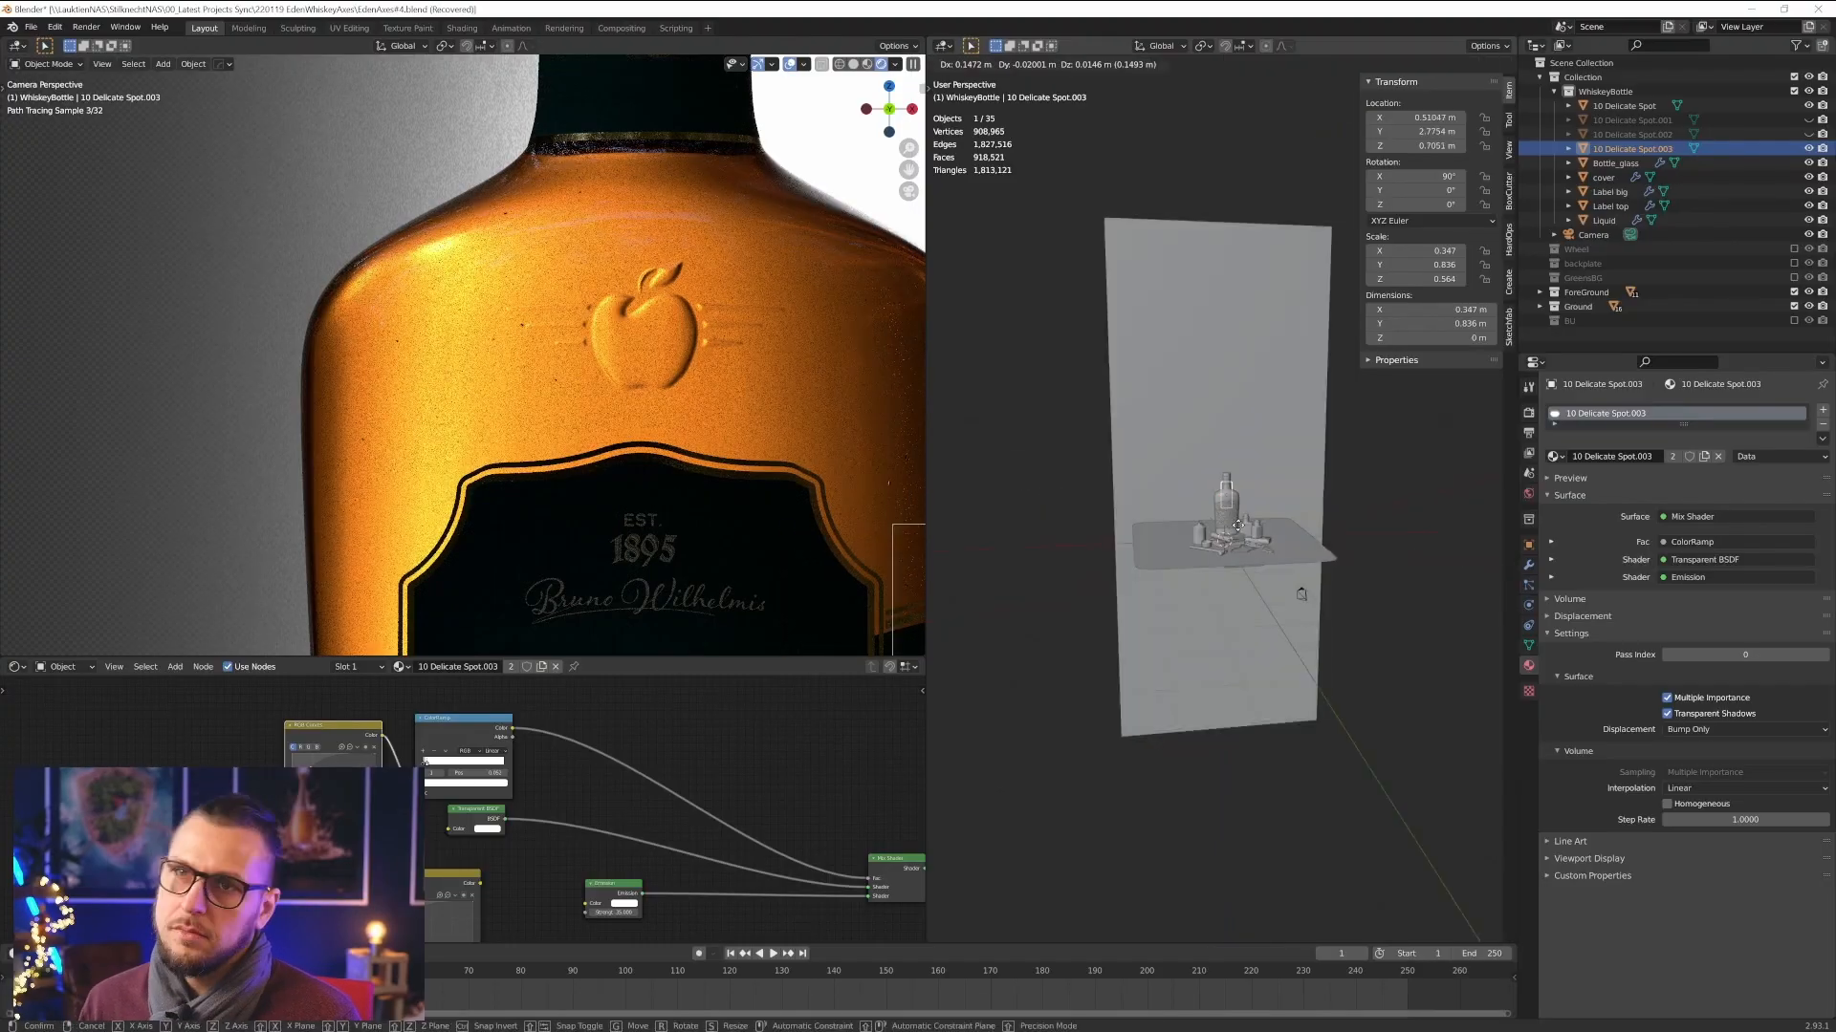
pyautogui.press('Return')
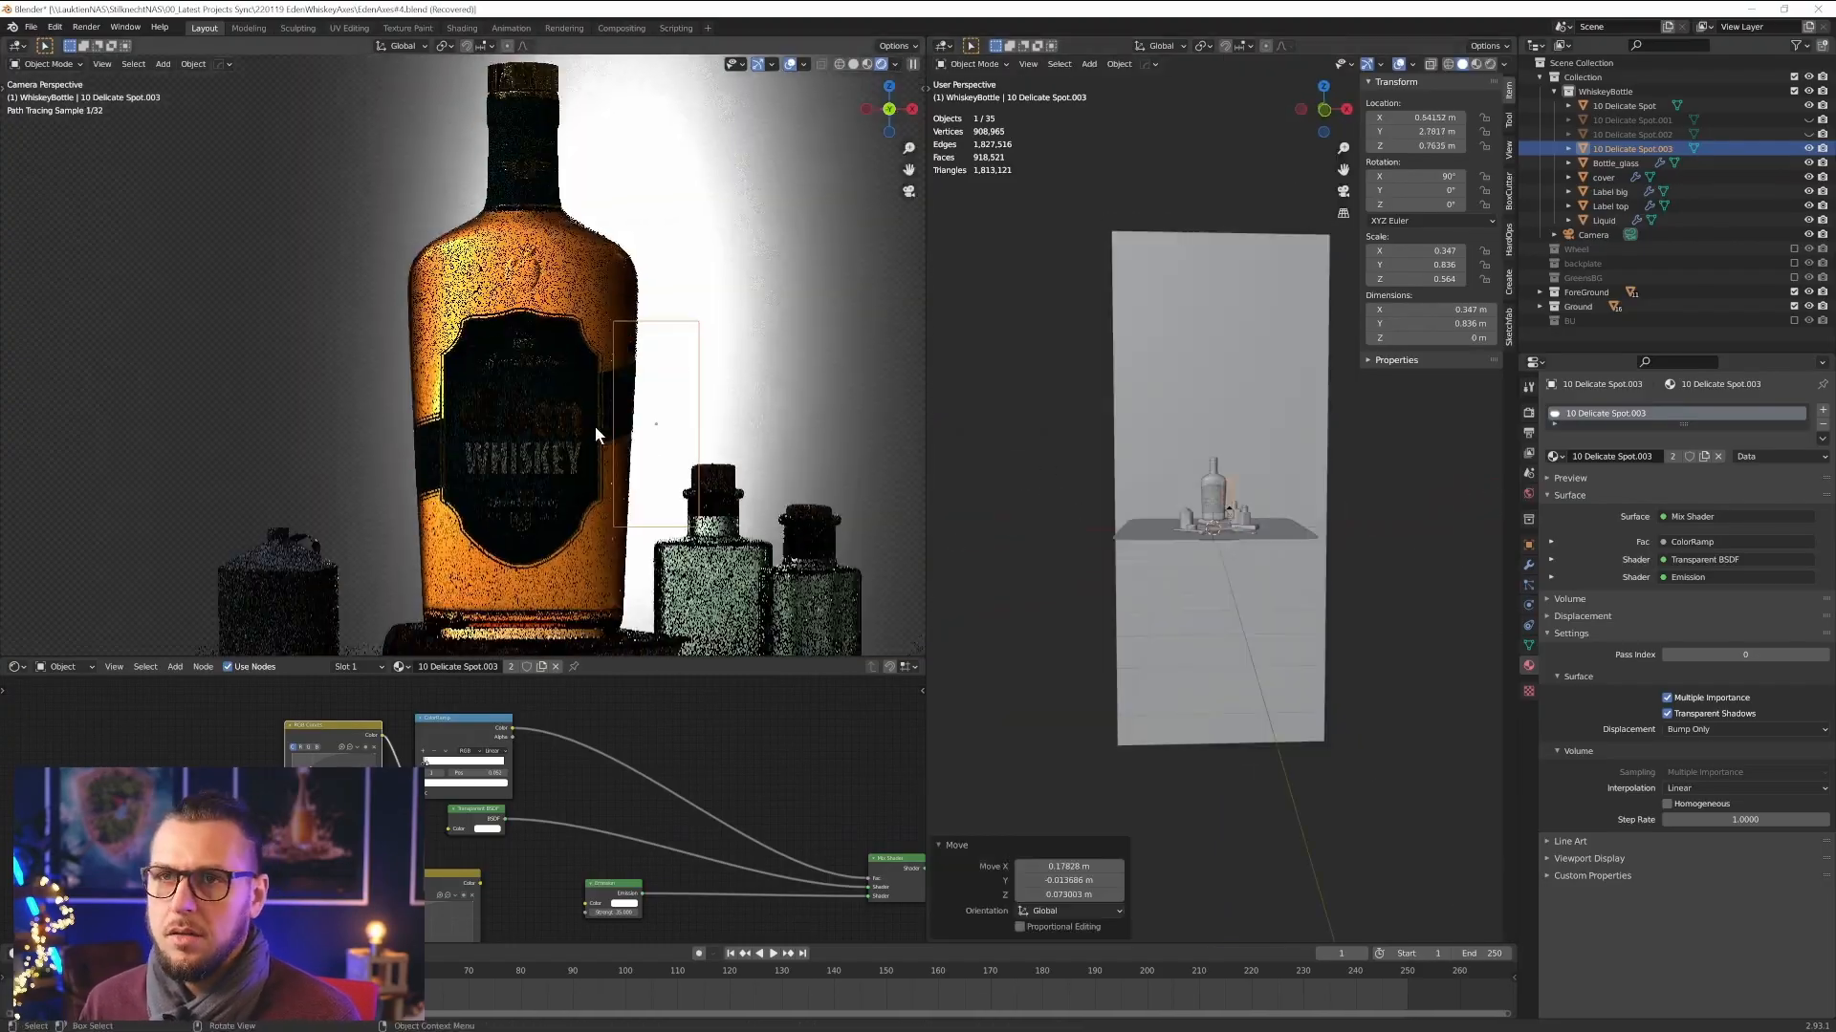
pyautogui.click(1624, 106)
pyautogui.press('s')
pyautogui.press('x')
pyautogui.rightClick(1377, 493)
# - Duplicate the small 10 Delicate Spot.003 light plane and place the copy behind the bottle's label
pyautogui.hotkey('shift', 'd')
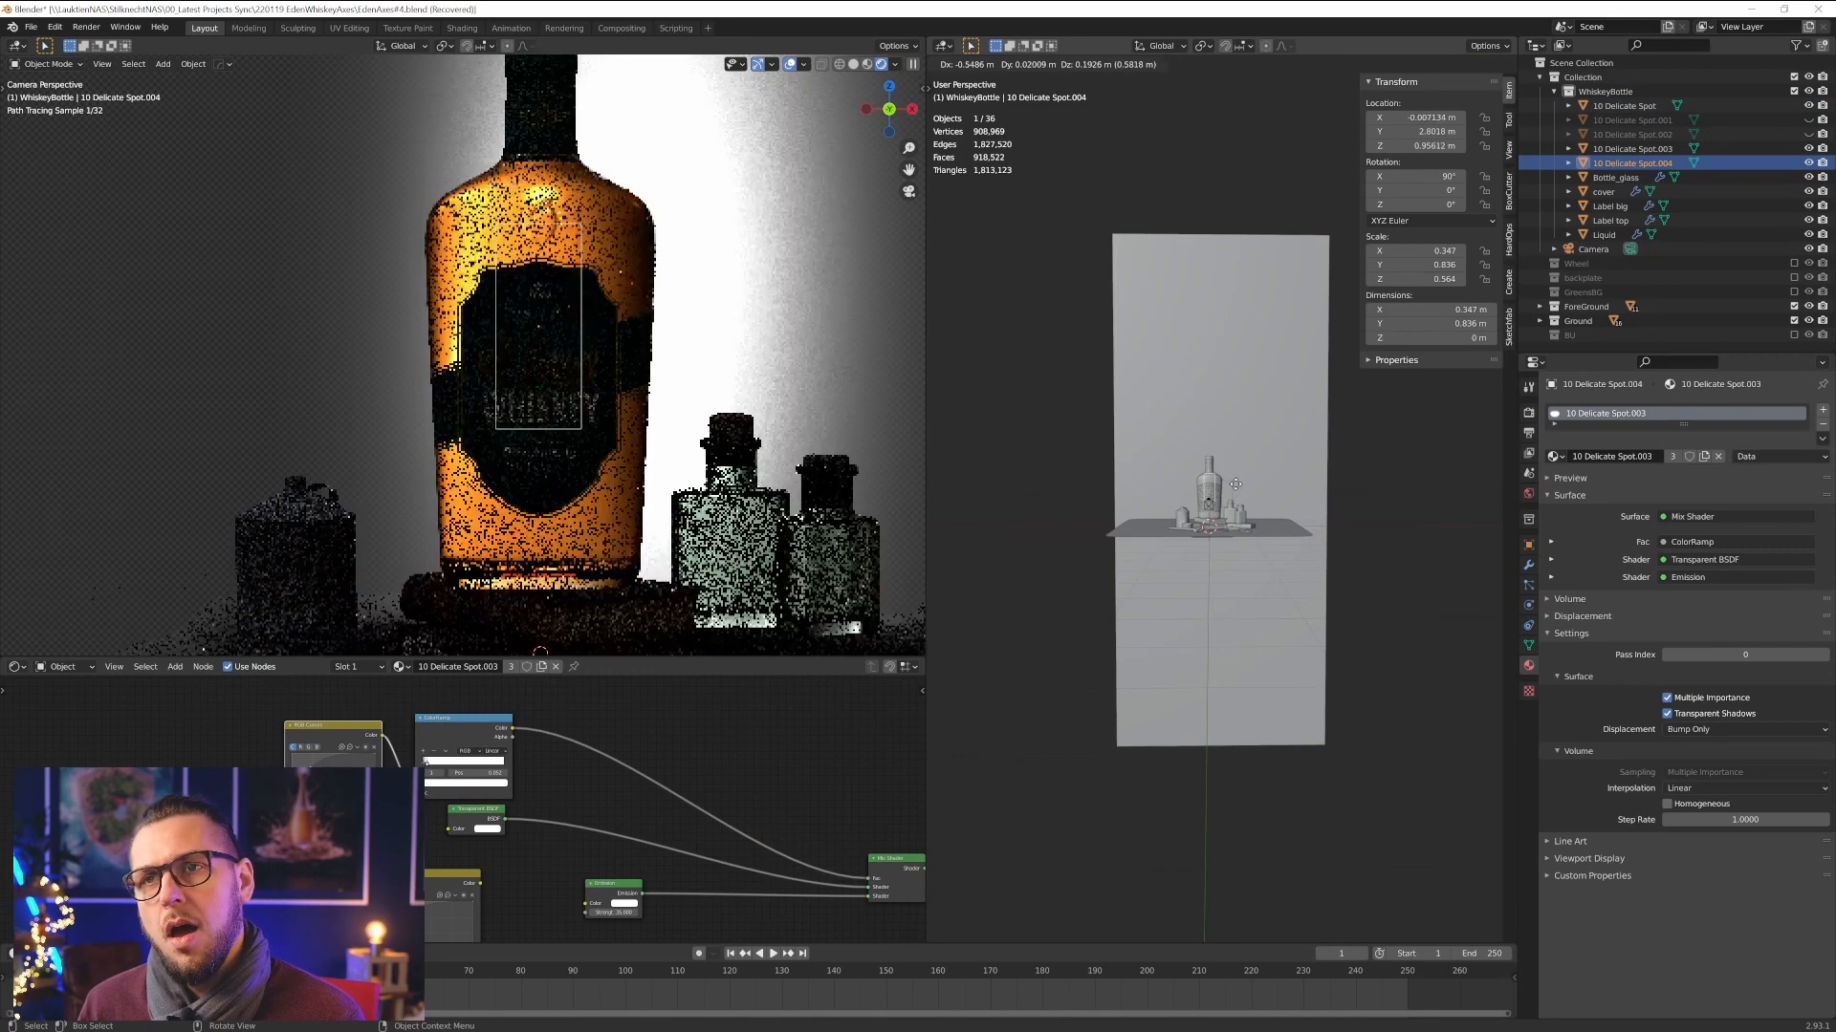
pyautogui.press('g')
pyautogui.click(660, 368)
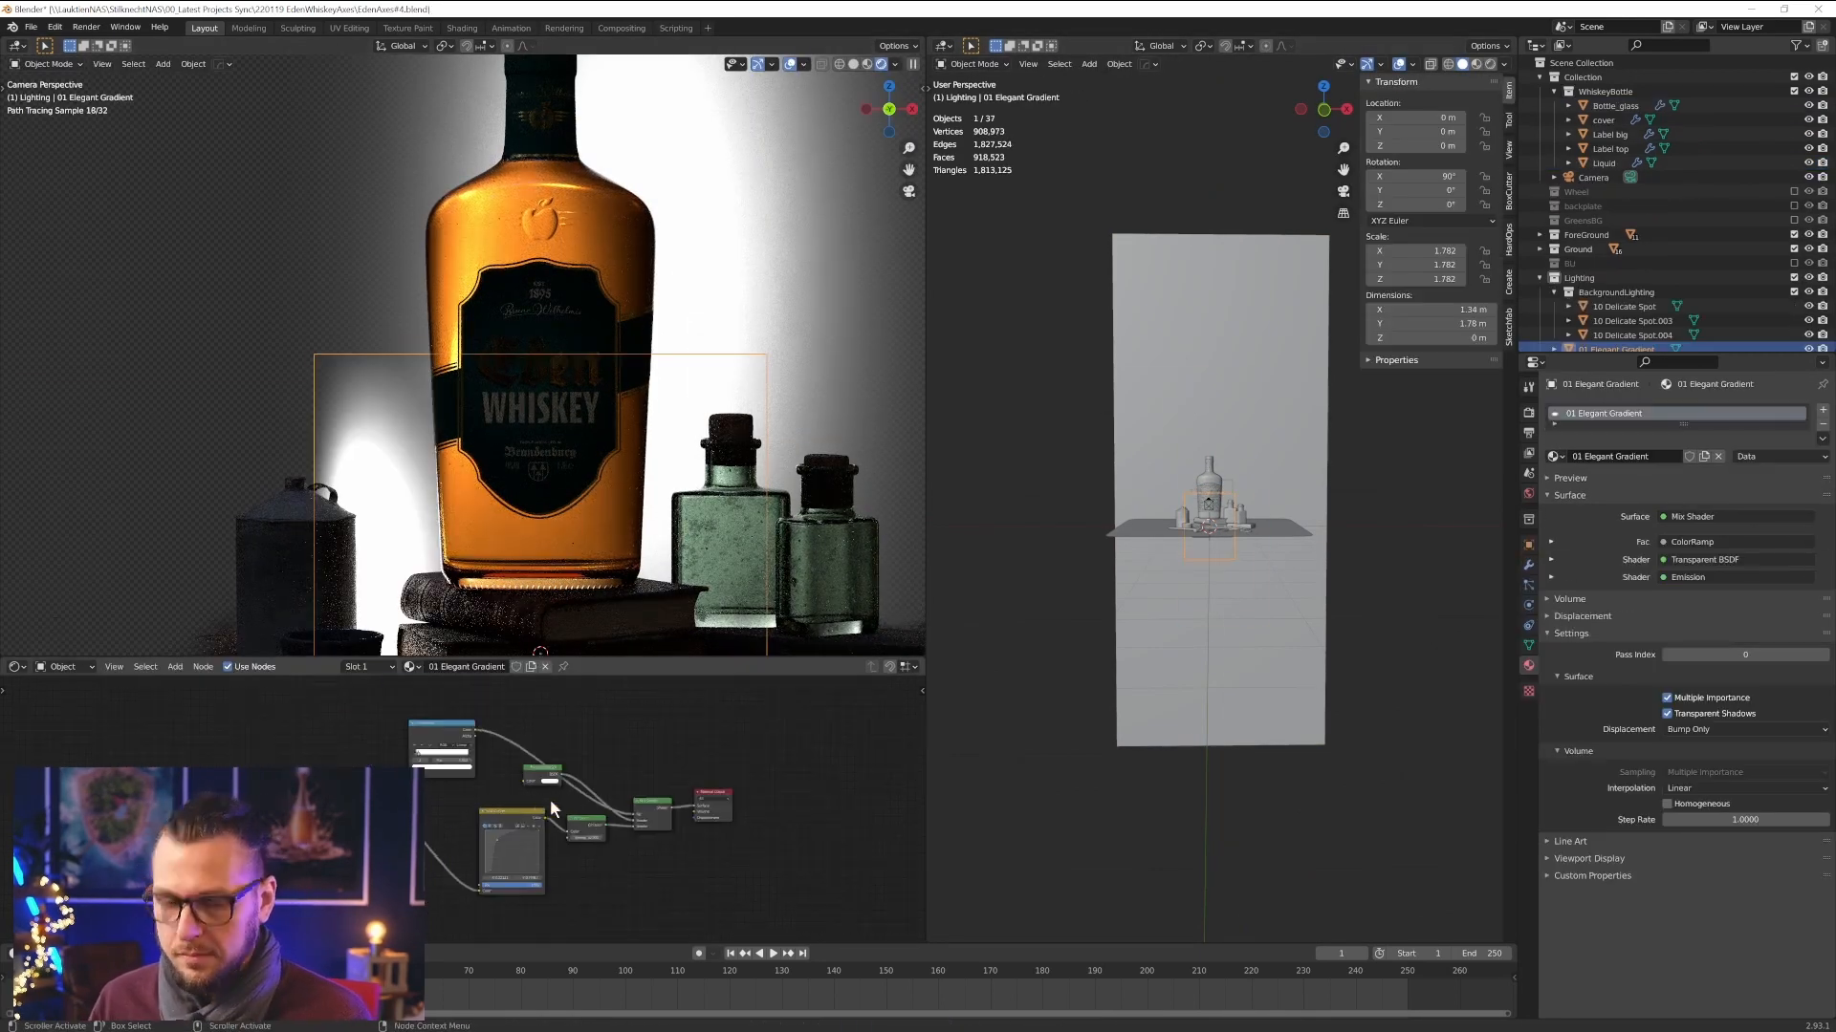
pyautogui.click(1528, 626)
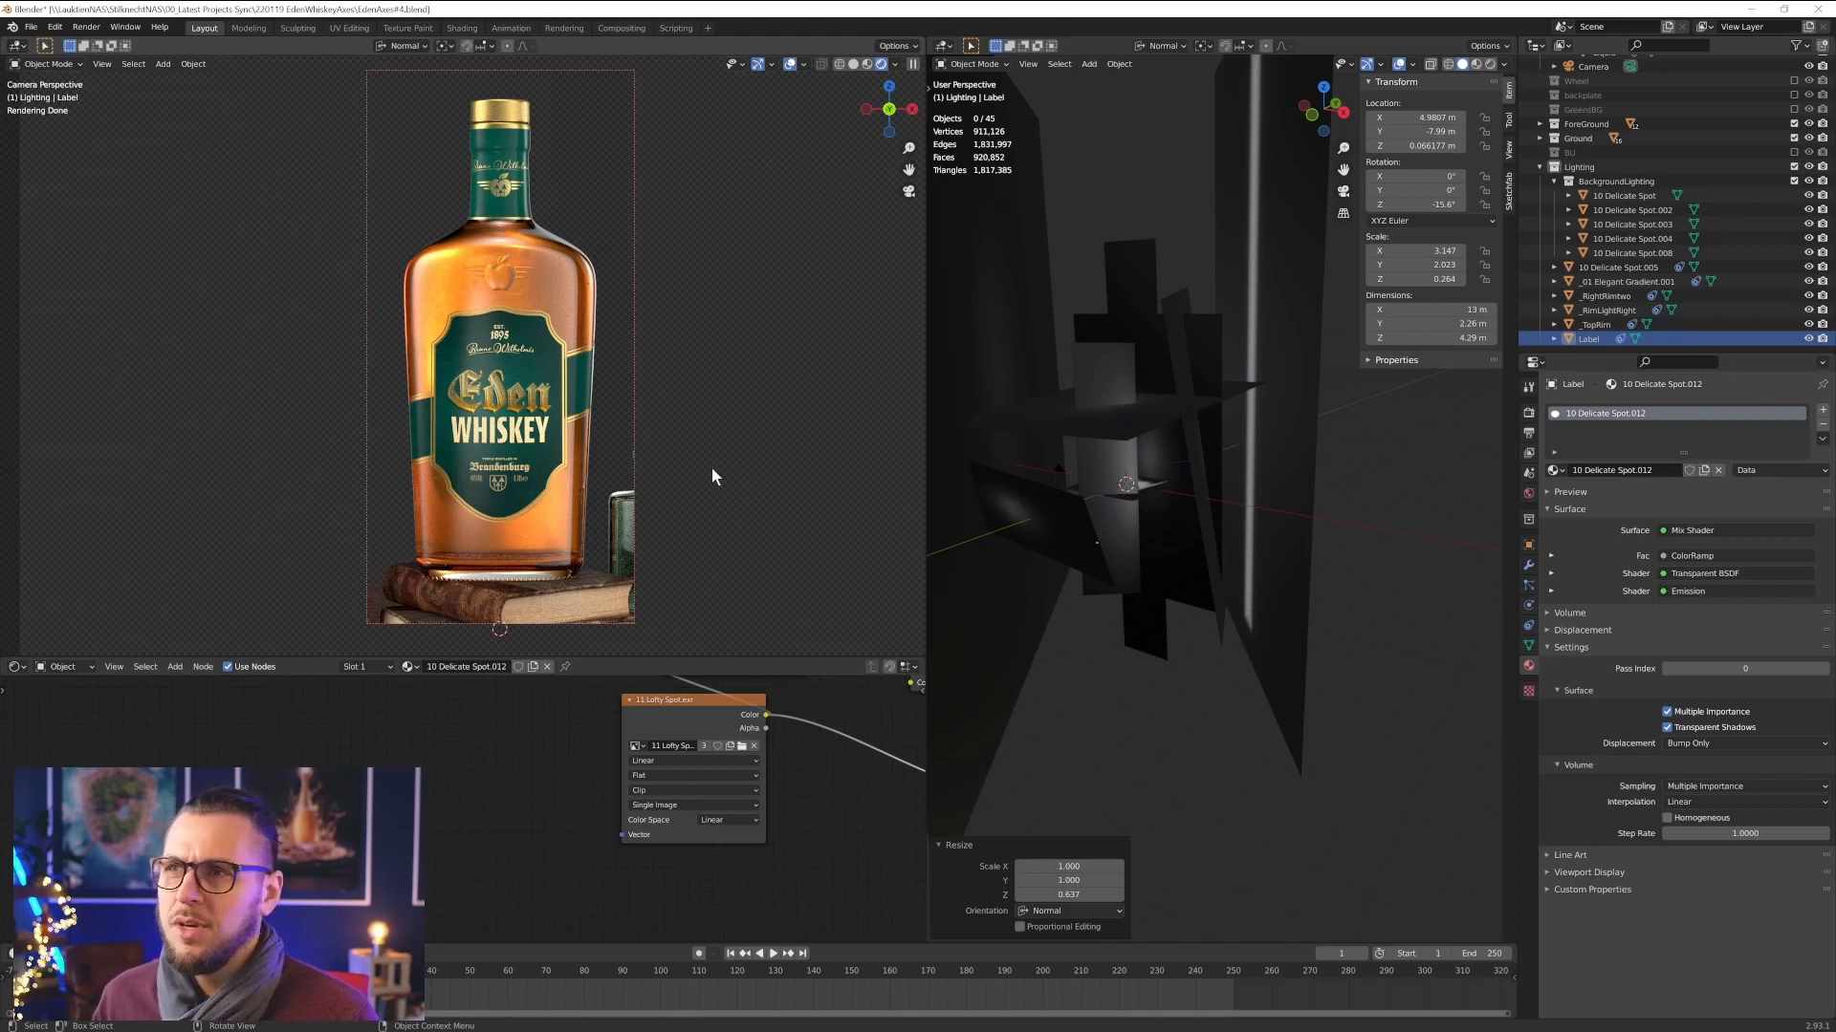
pyautogui.moveTo(1128, 461)
pyautogui.mouseDown(button='middle')
pyautogui.moveTo(1092, 497)
pyautogui.moveTo(1014, 455)
pyautogui.moveTo(1041, 440)
pyautogui.moveTo(1143, 480)
pyautogui.moveTo(1133, 457)
pyautogui.moveTo(1119, 506)
pyautogui.moveTo(1124, 399)
pyautogui.moveTo(1117, 457)
pyautogui.moveTo(1136, 457)
pyautogui.moveTo(1157, 533)
pyautogui.moveTo(1141, 489)
pyautogui.moveTo(1159, 514)
pyautogui.moveTo(1174, 486)
pyautogui.moveTo(1138, 484)
pyautogui.moveTo(1187, 552)
pyautogui.moveTo(1128, 496)
pyautogui.moveTo(1132, 448)
pyautogui.moveTo(1178, 484)
pyautogui.moveTo(1152, 430)
pyautogui.moveTo(1160, 478)
pyautogui.moveTo(1142, 445)
pyautogui.moveTo(1153, 457)
pyautogui.mouseUp(button='middle')
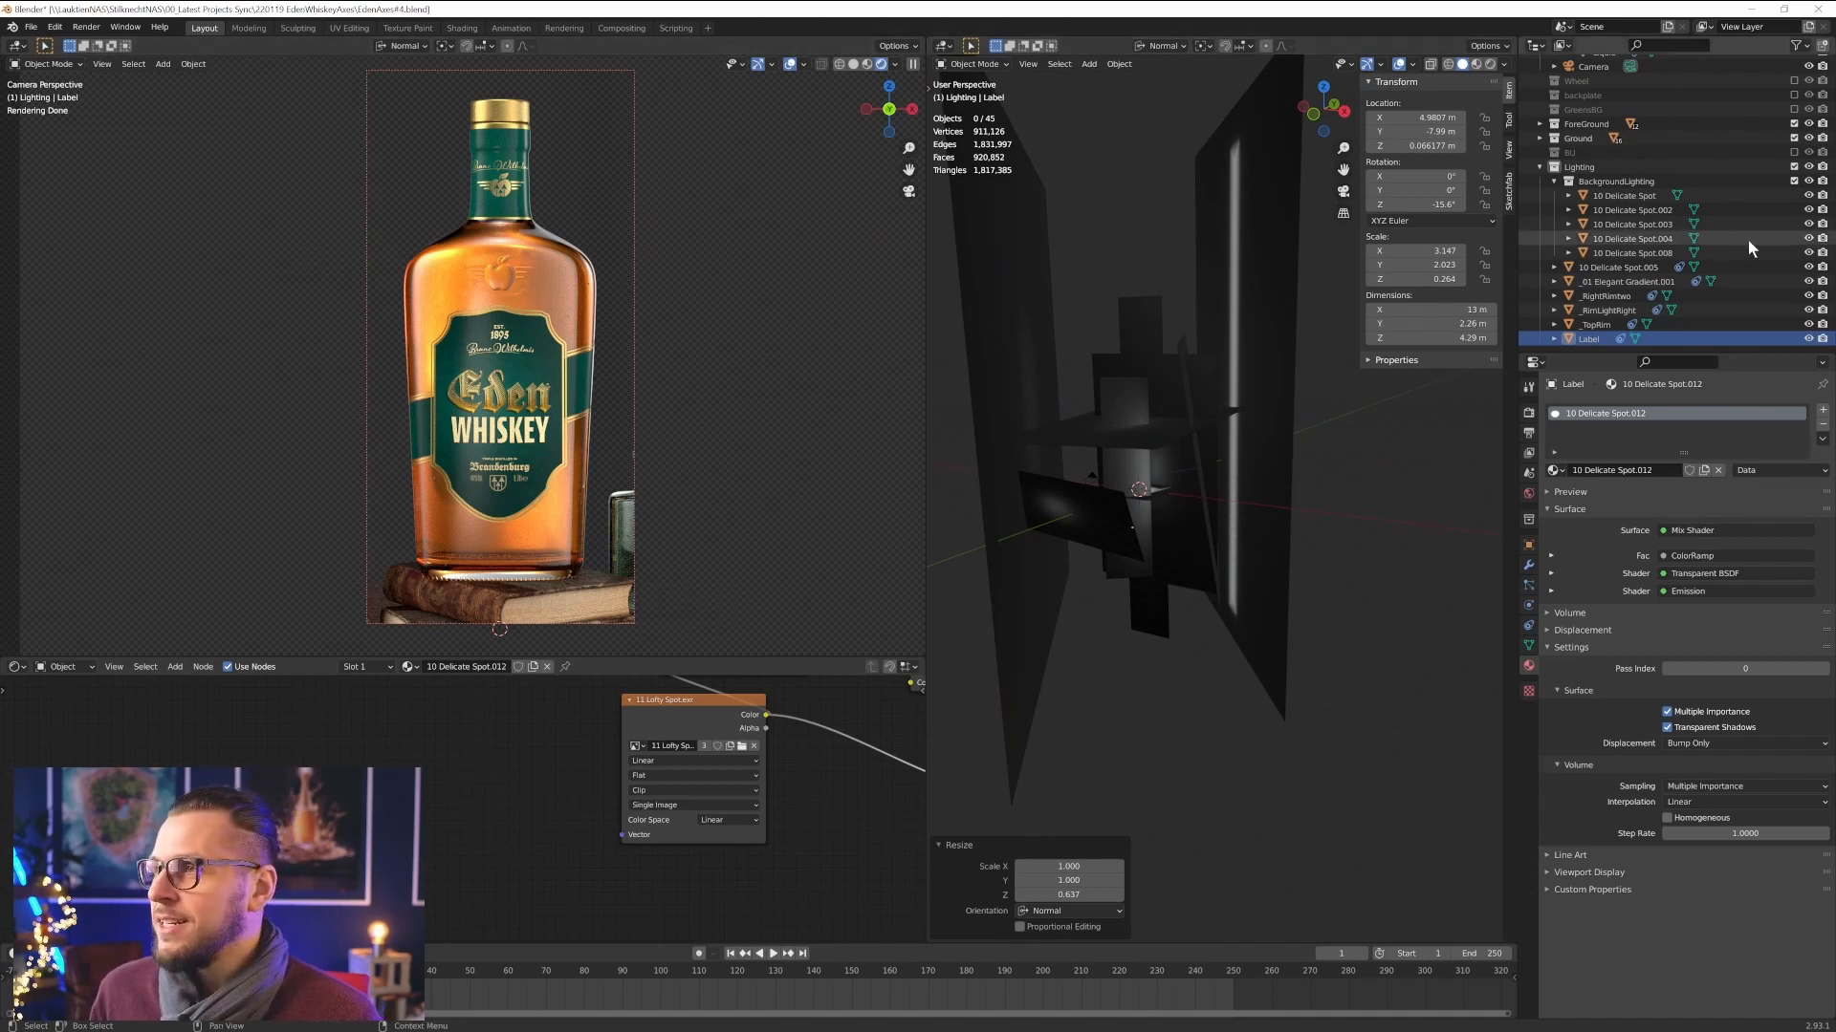
# - Hide every light plane in the Lighting collection and select its BackgroundLighting subcollection
pyautogui.moveTo(1808, 268); pyautogui.dragTo(1809, 338)
pyautogui.moveTo(1808, 196); pyautogui.dragTo(1810, 255)
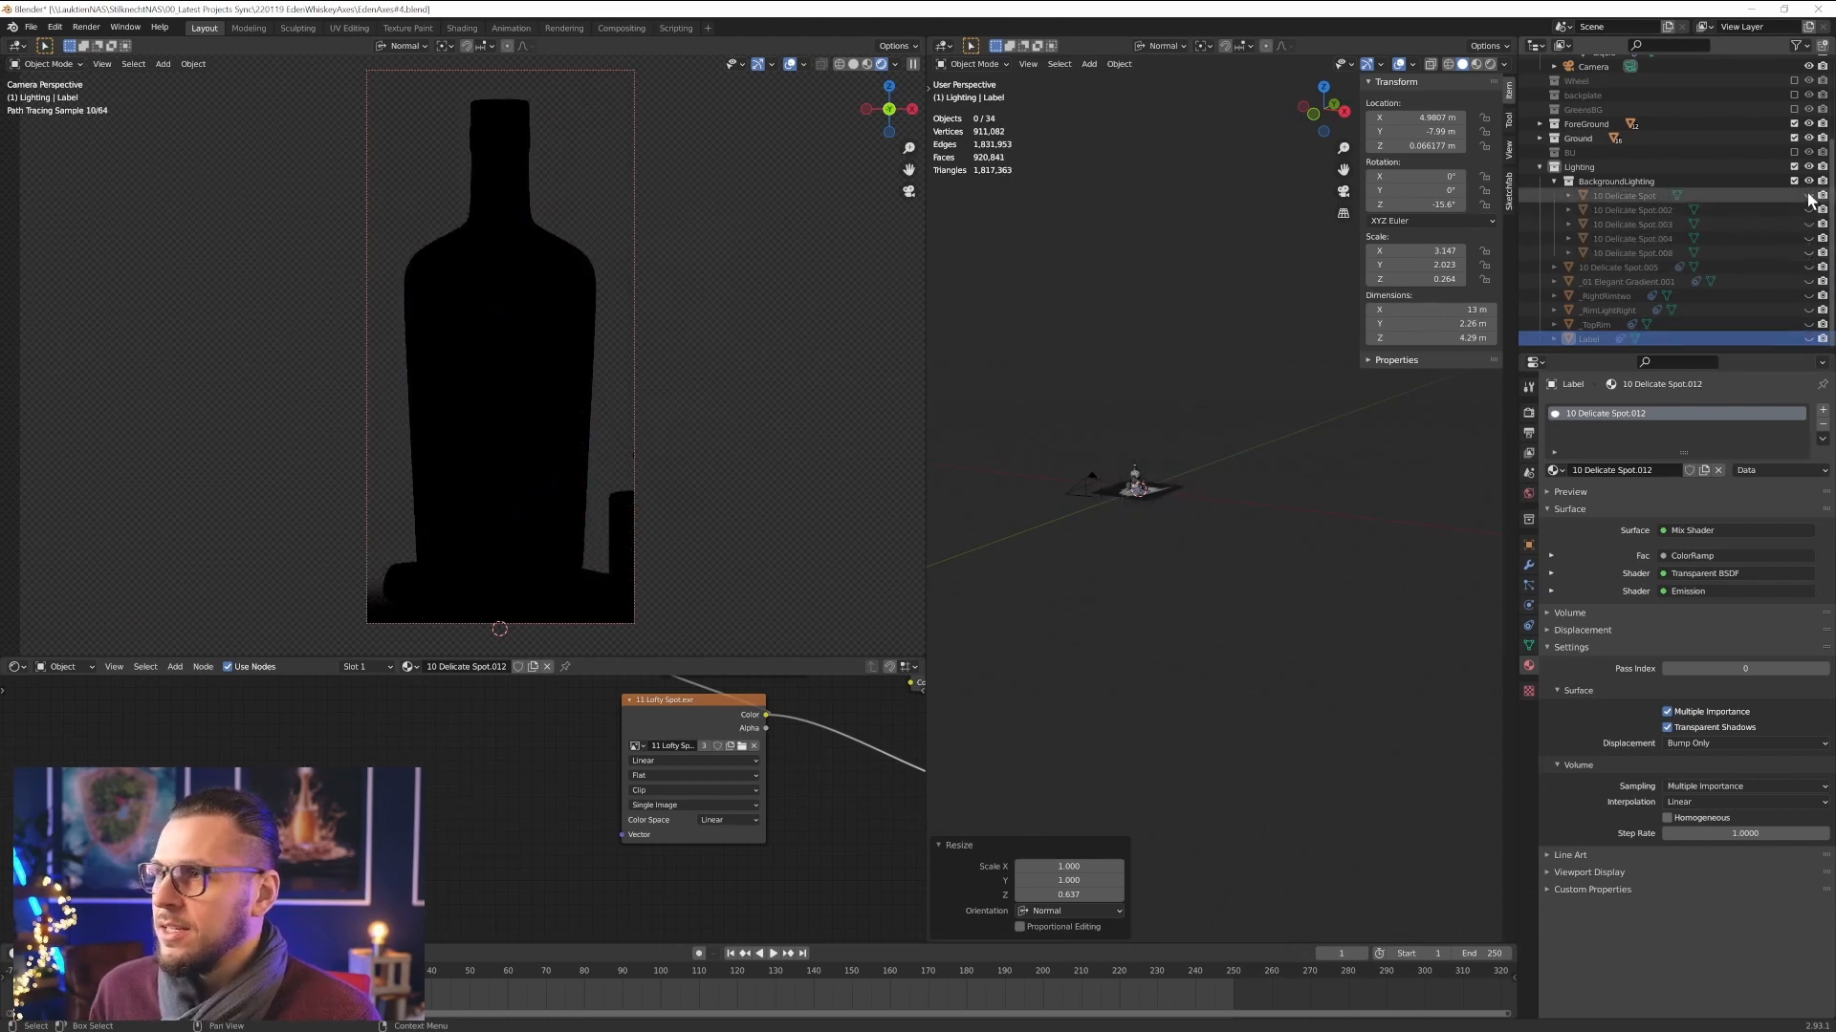
pyautogui.click(1627, 182)
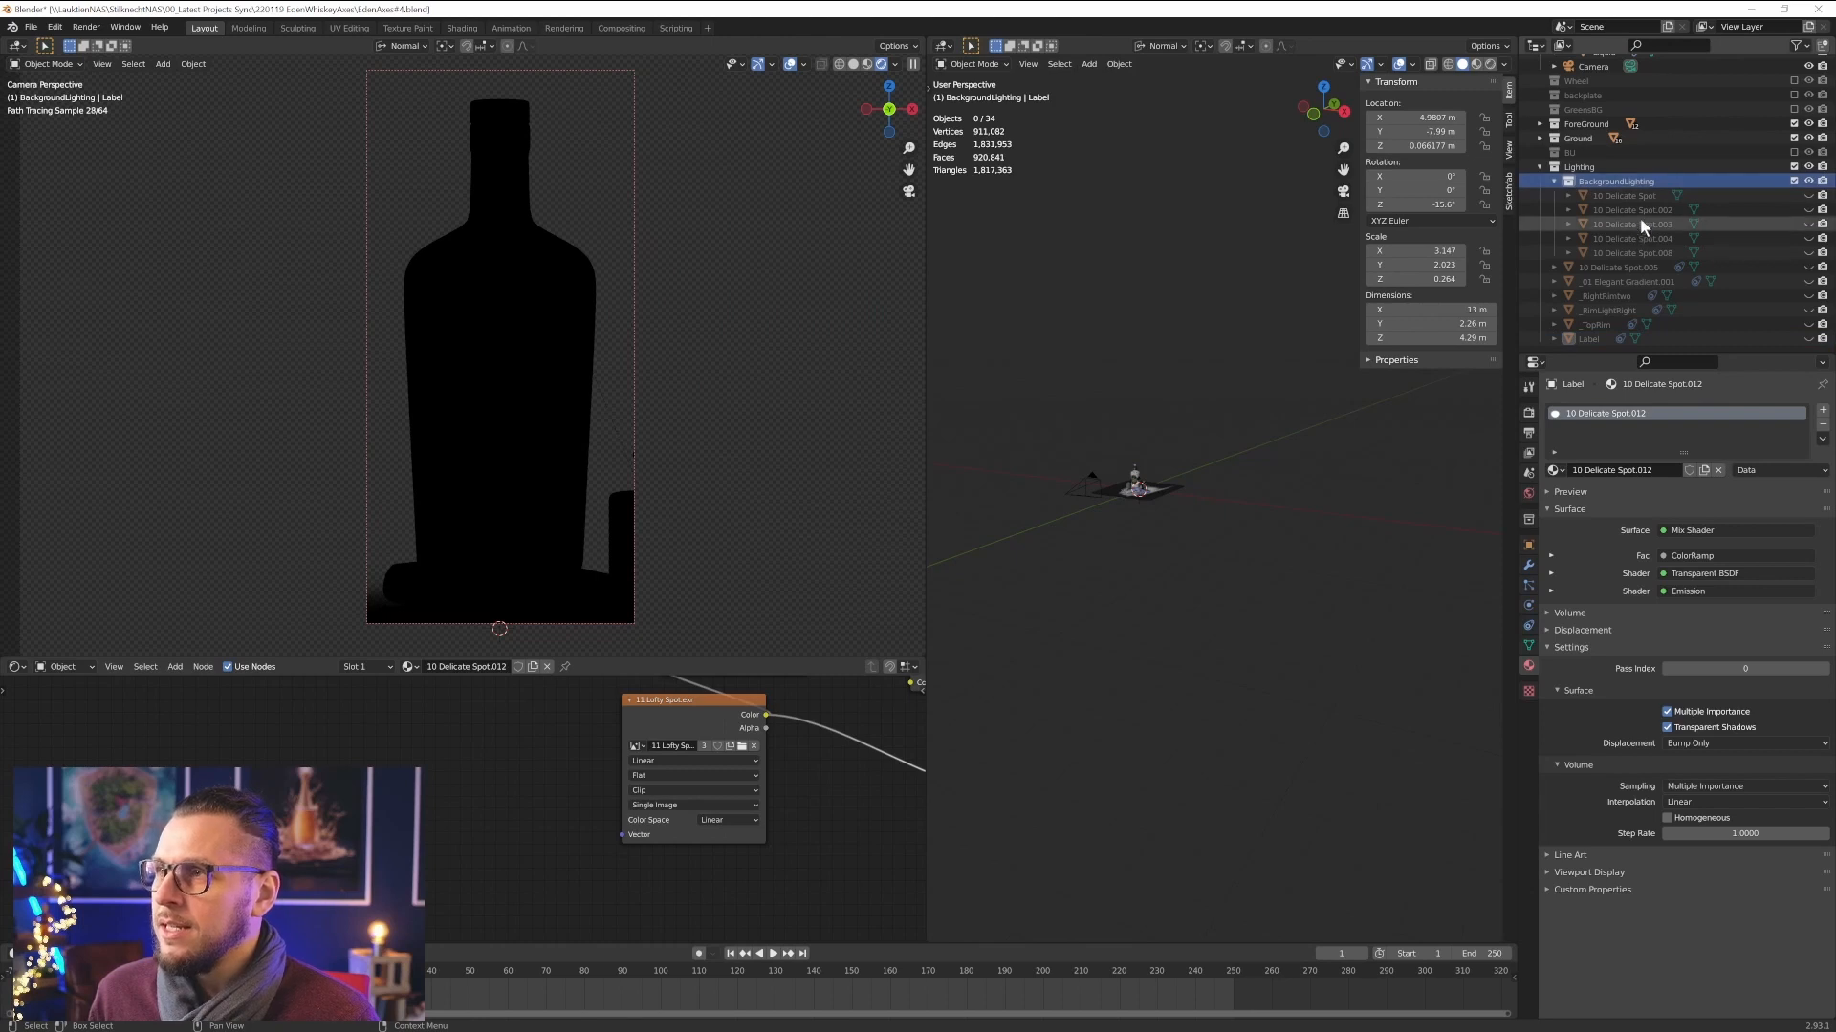
# - Show only the 10 Delicate Spot background light, toggling visibility to compare its effect, and select it
pyautogui.click(1808, 195)
pyautogui.click(1808, 195)
pyautogui.click(1808, 195)
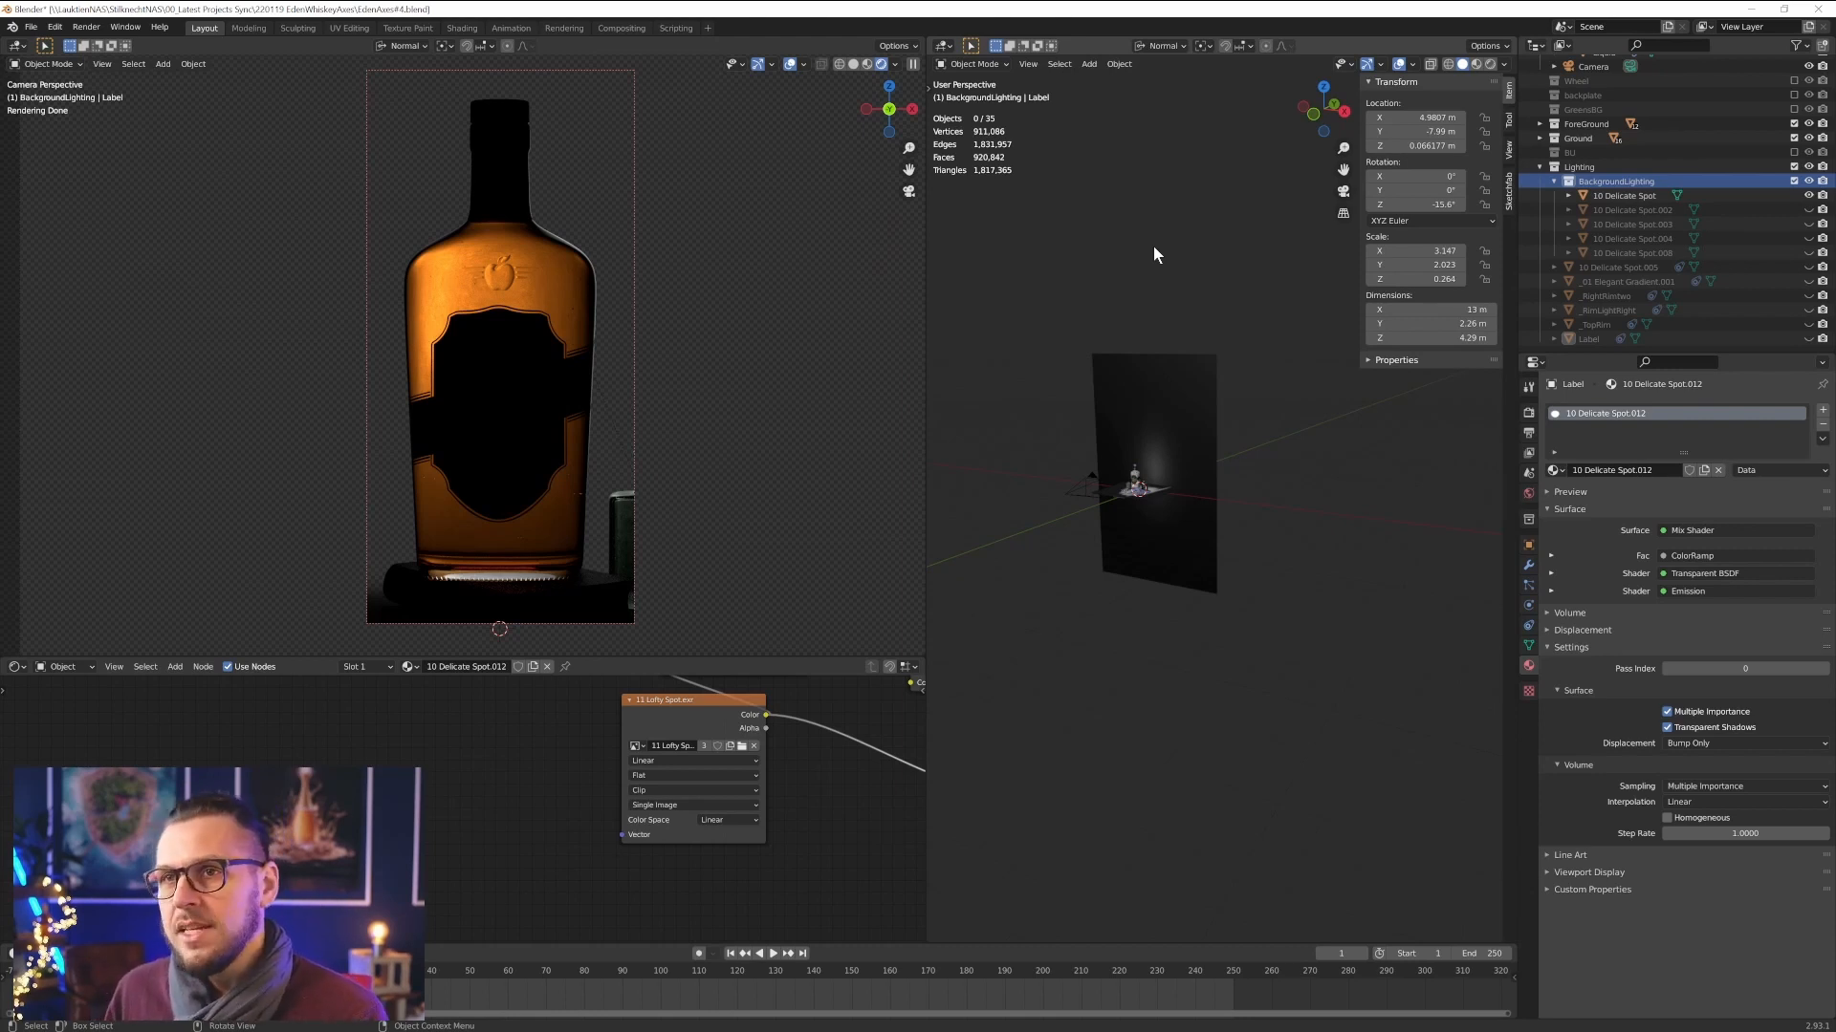
pyautogui.click(1807, 209)
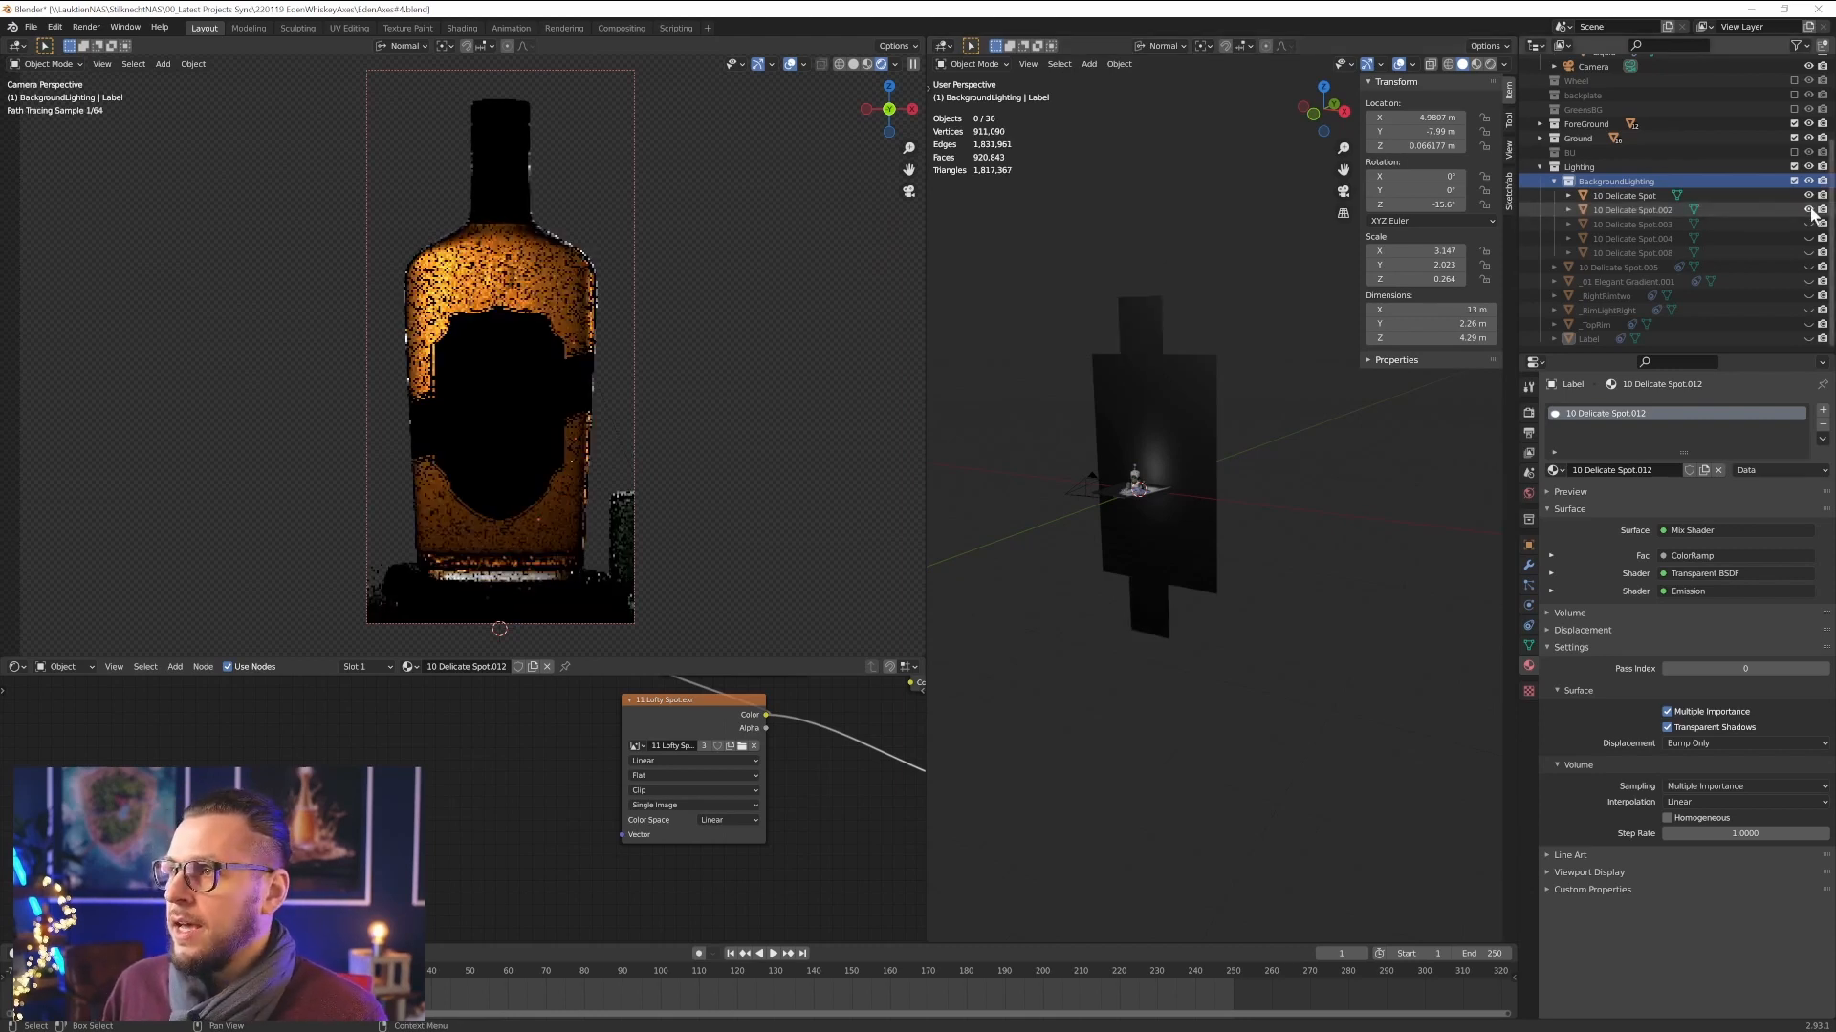
pyautogui.click(1808, 210)
pyautogui.click(1807, 195)
pyautogui.click(1807, 195)
pyautogui.click(1637, 196)
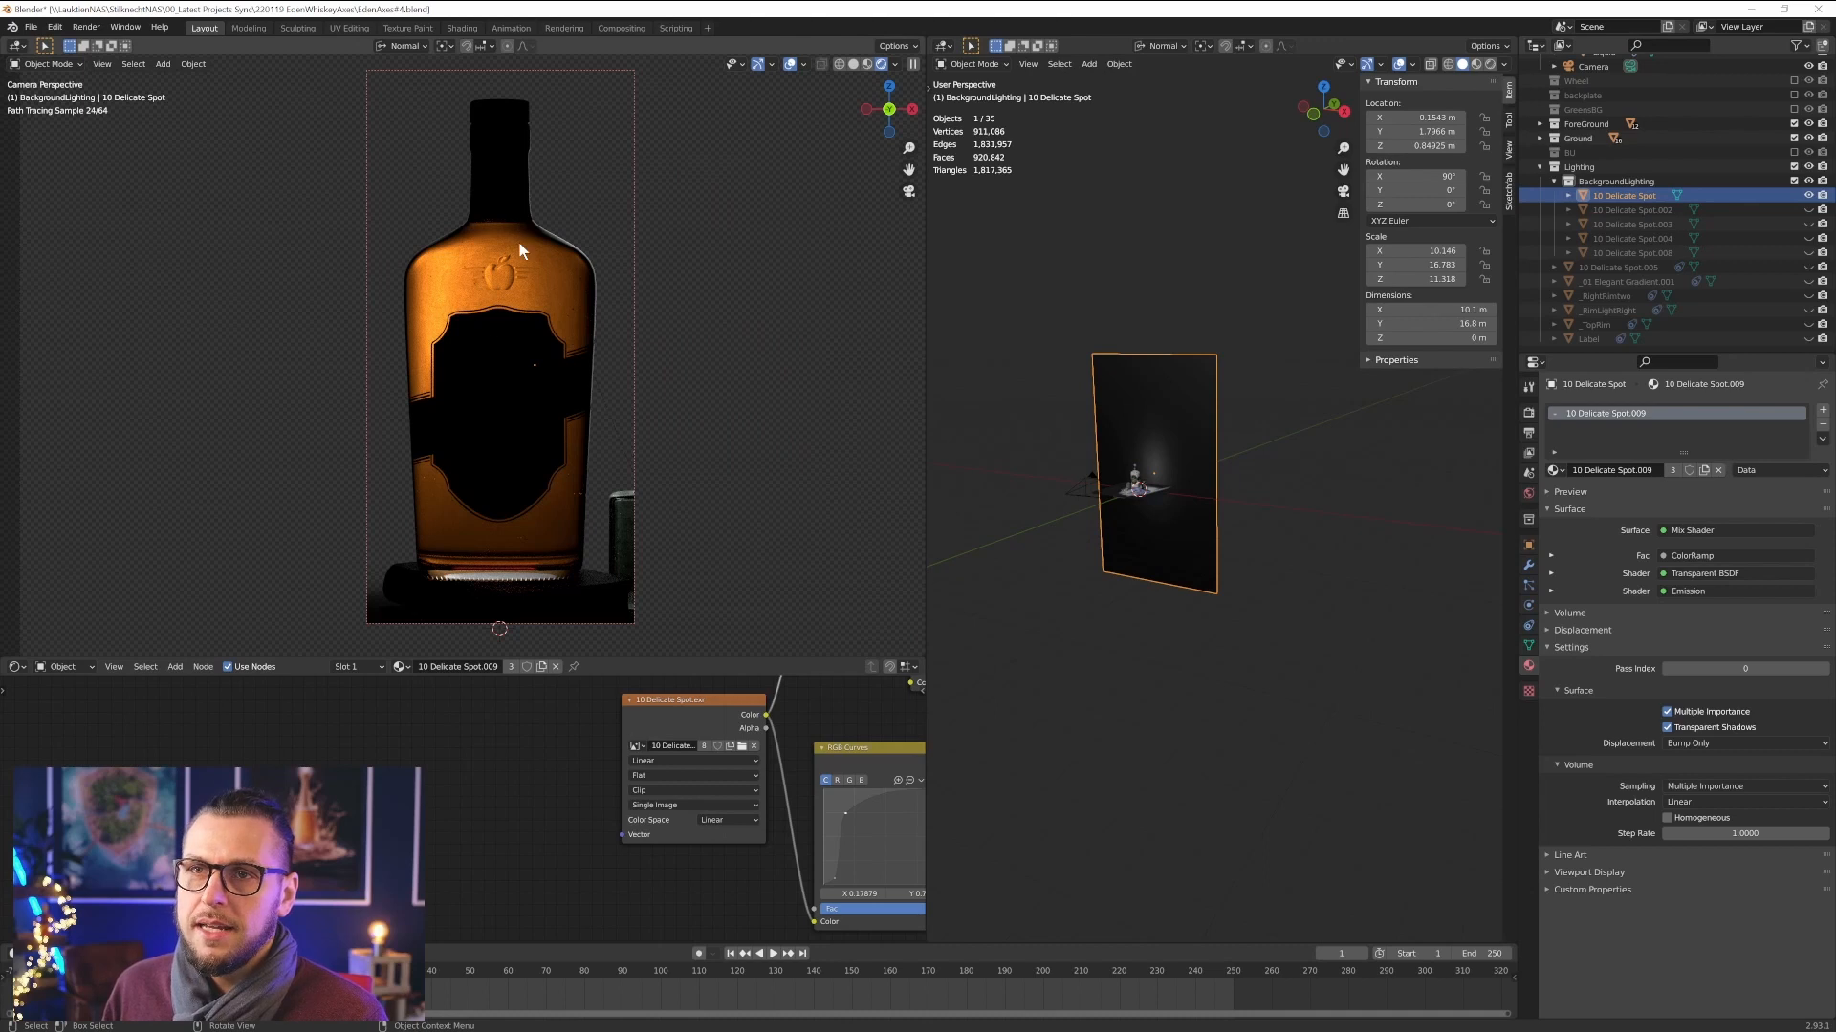
# - Show 10 Delicate Spot.002 and 10 Delicate Spot.003 as well, toggling the latter to compare its effect on the bottle
pyautogui.click(1808, 209)
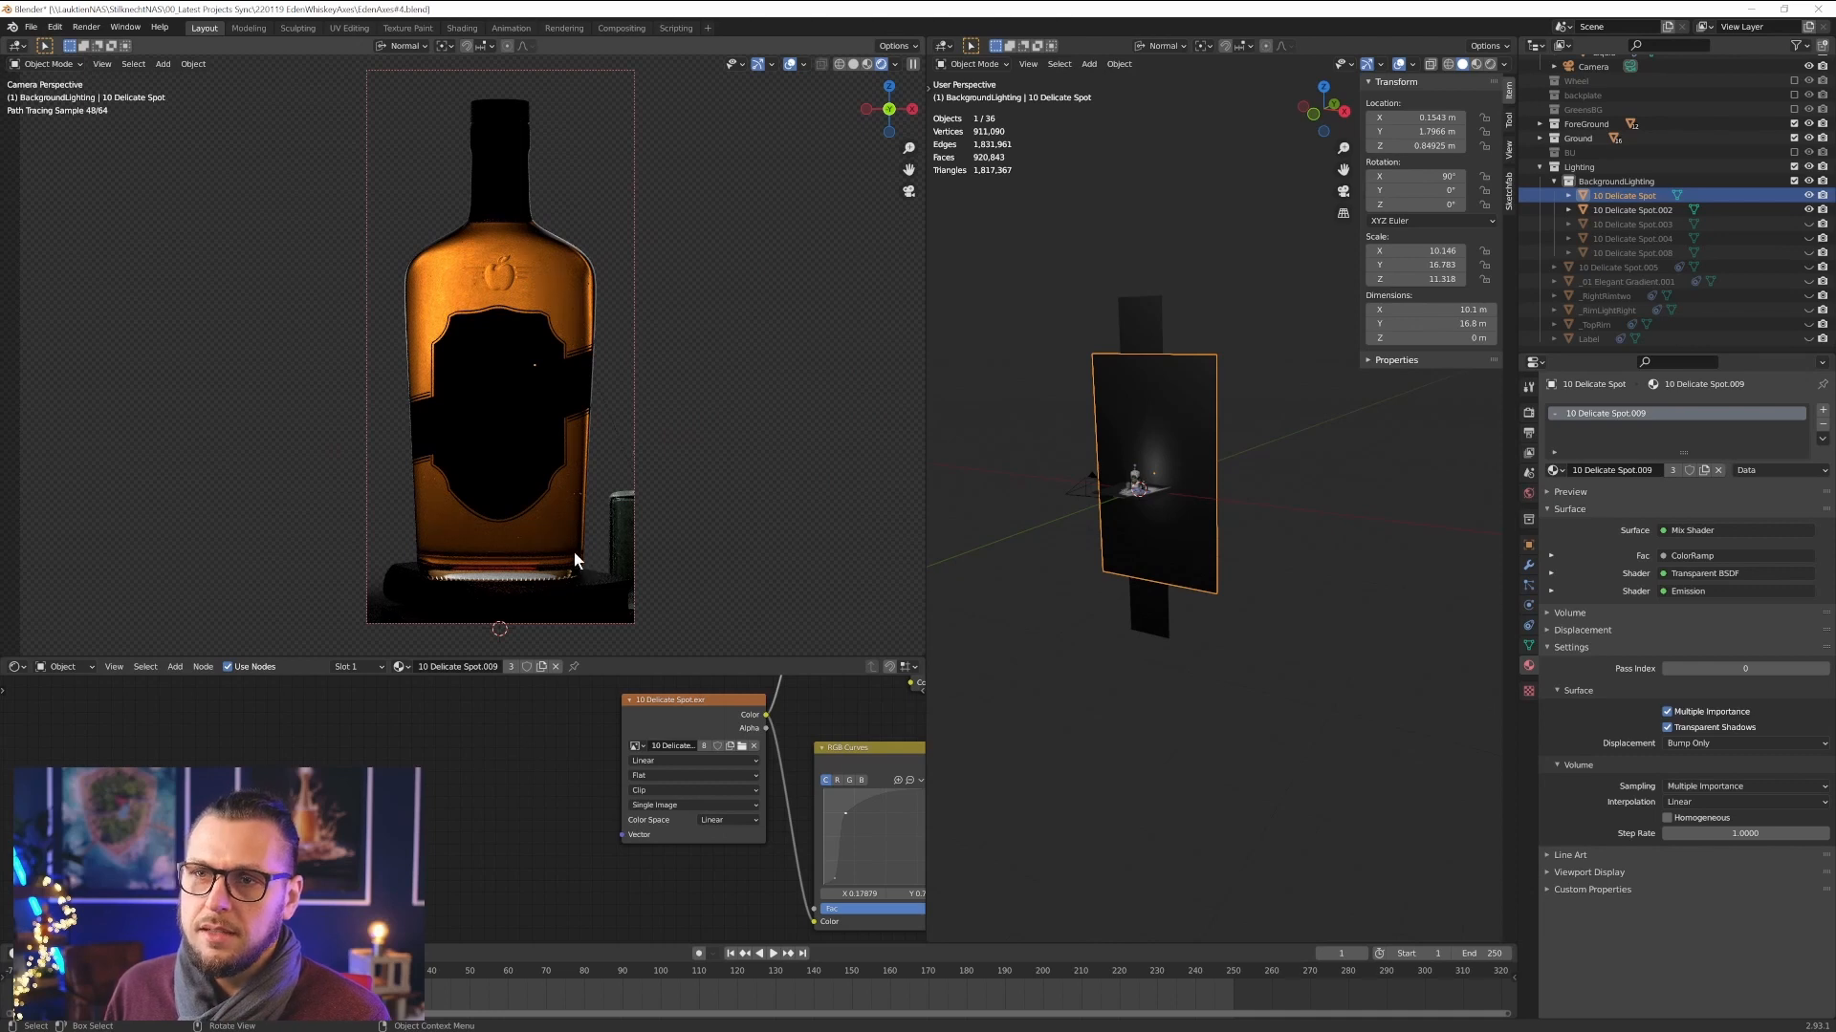
pyautogui.click(1808, 223)
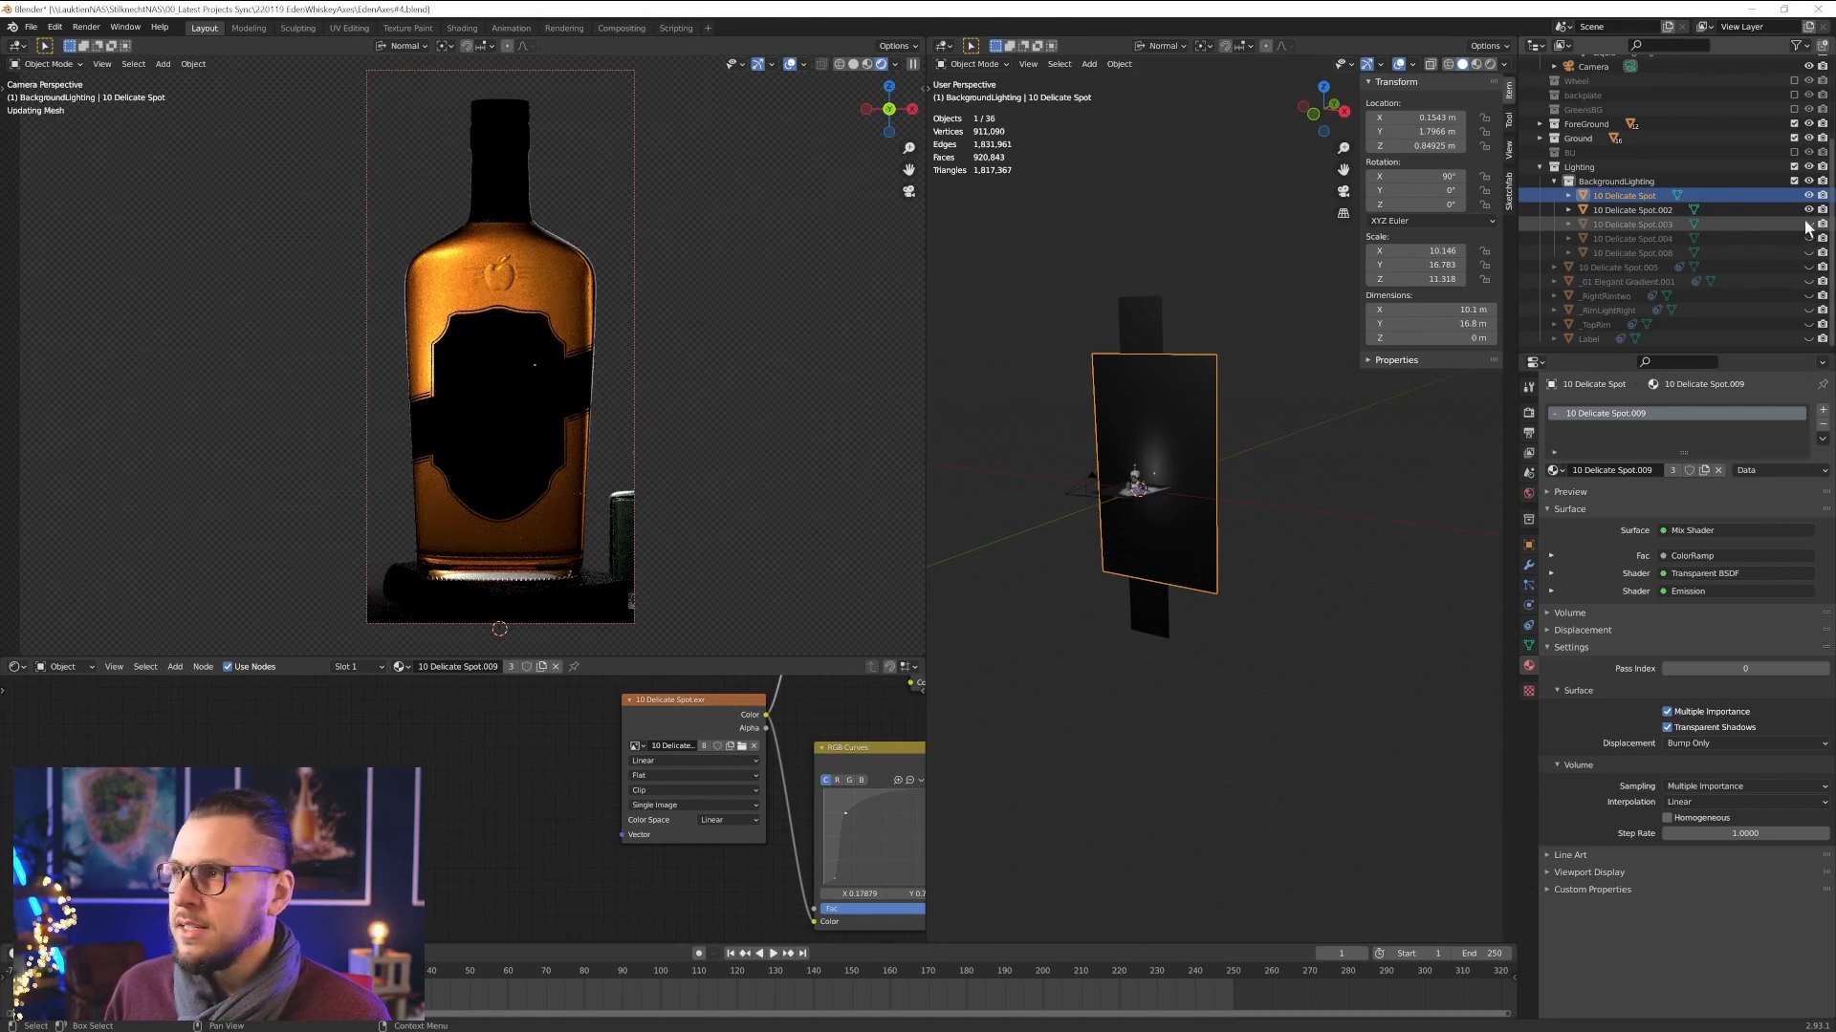
pyautogui.click(1808, 225)
pyautogui.click(1808, 224)
pyautogui.click(1807, 224)
pyautogui.click(1808, 224)
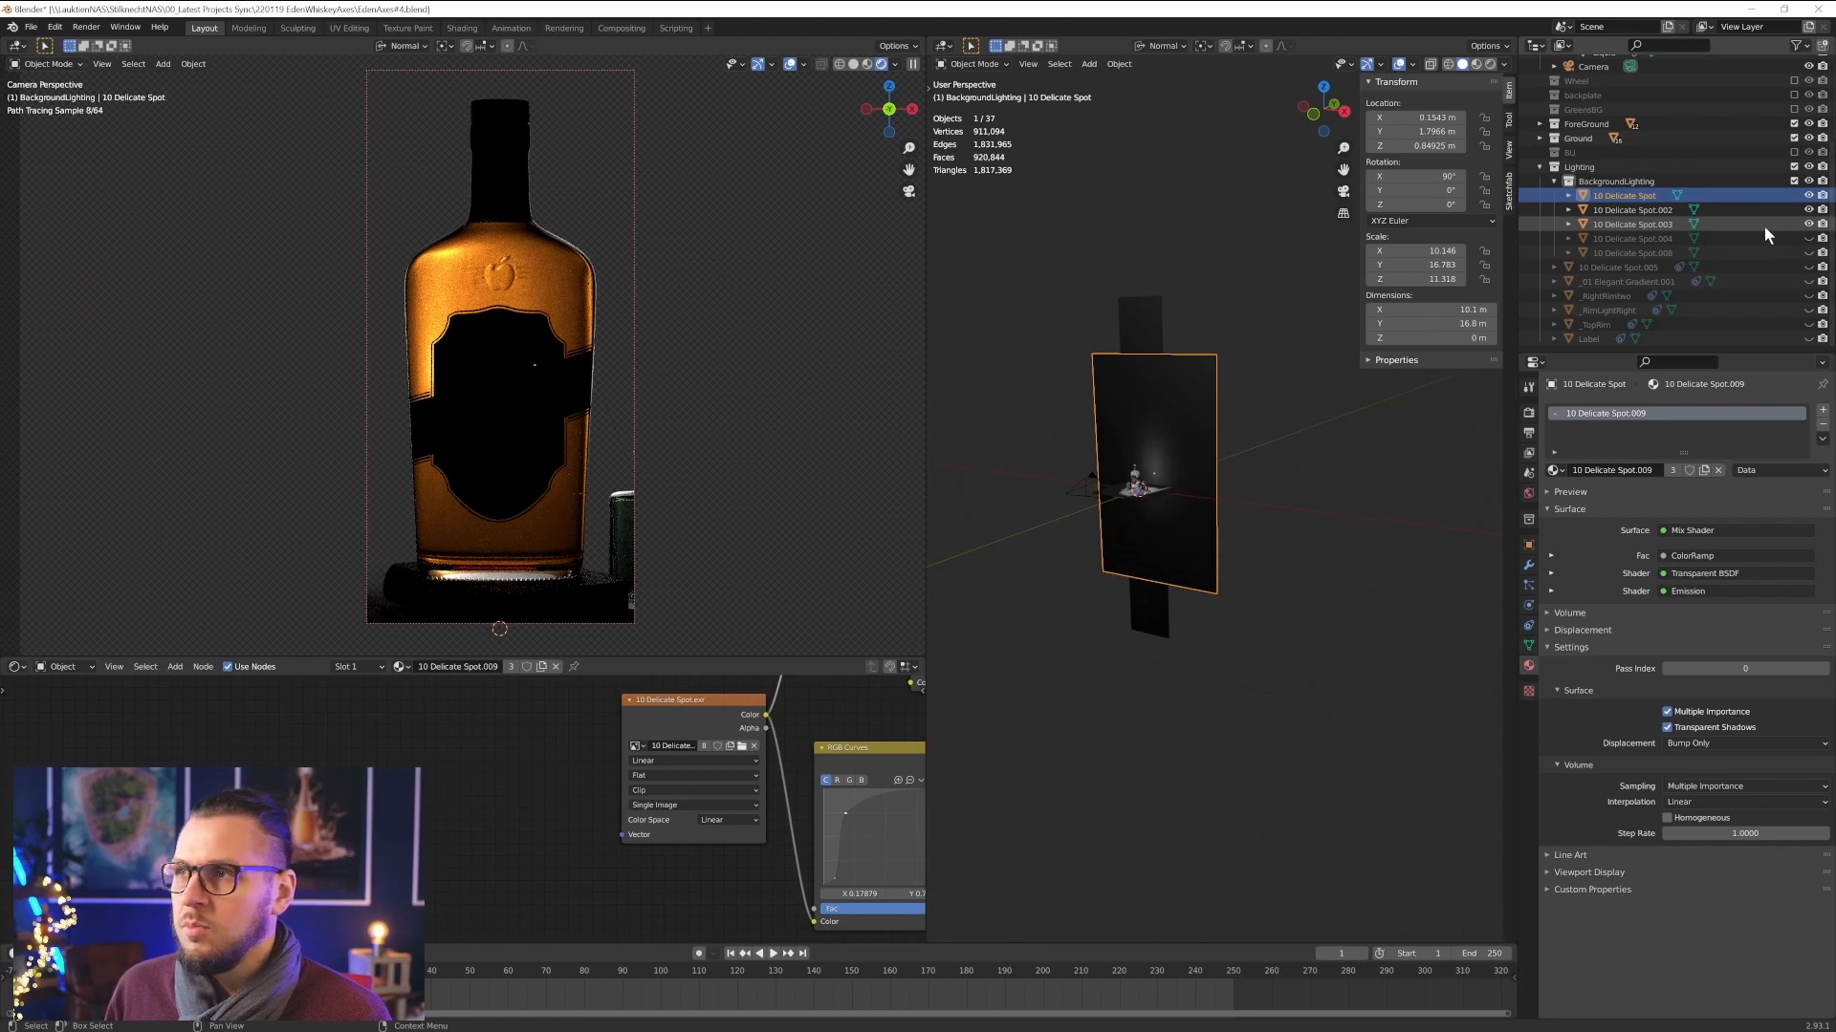
# - Select 10 Delicate Spot.003 and examine where it sits behind the bottle in the 3D scene
pyautogui.click(1764, 226)
pyautogui.press('KP_Decimal')
pyautogui.scroll(3, 1239, 509)
pyautogui.keyDown('shift'); pyautogui.moveTo(1083, 458); pyautogui.dragTo(1272, 491, button='middle'); pyautogui.keyUp('shift')
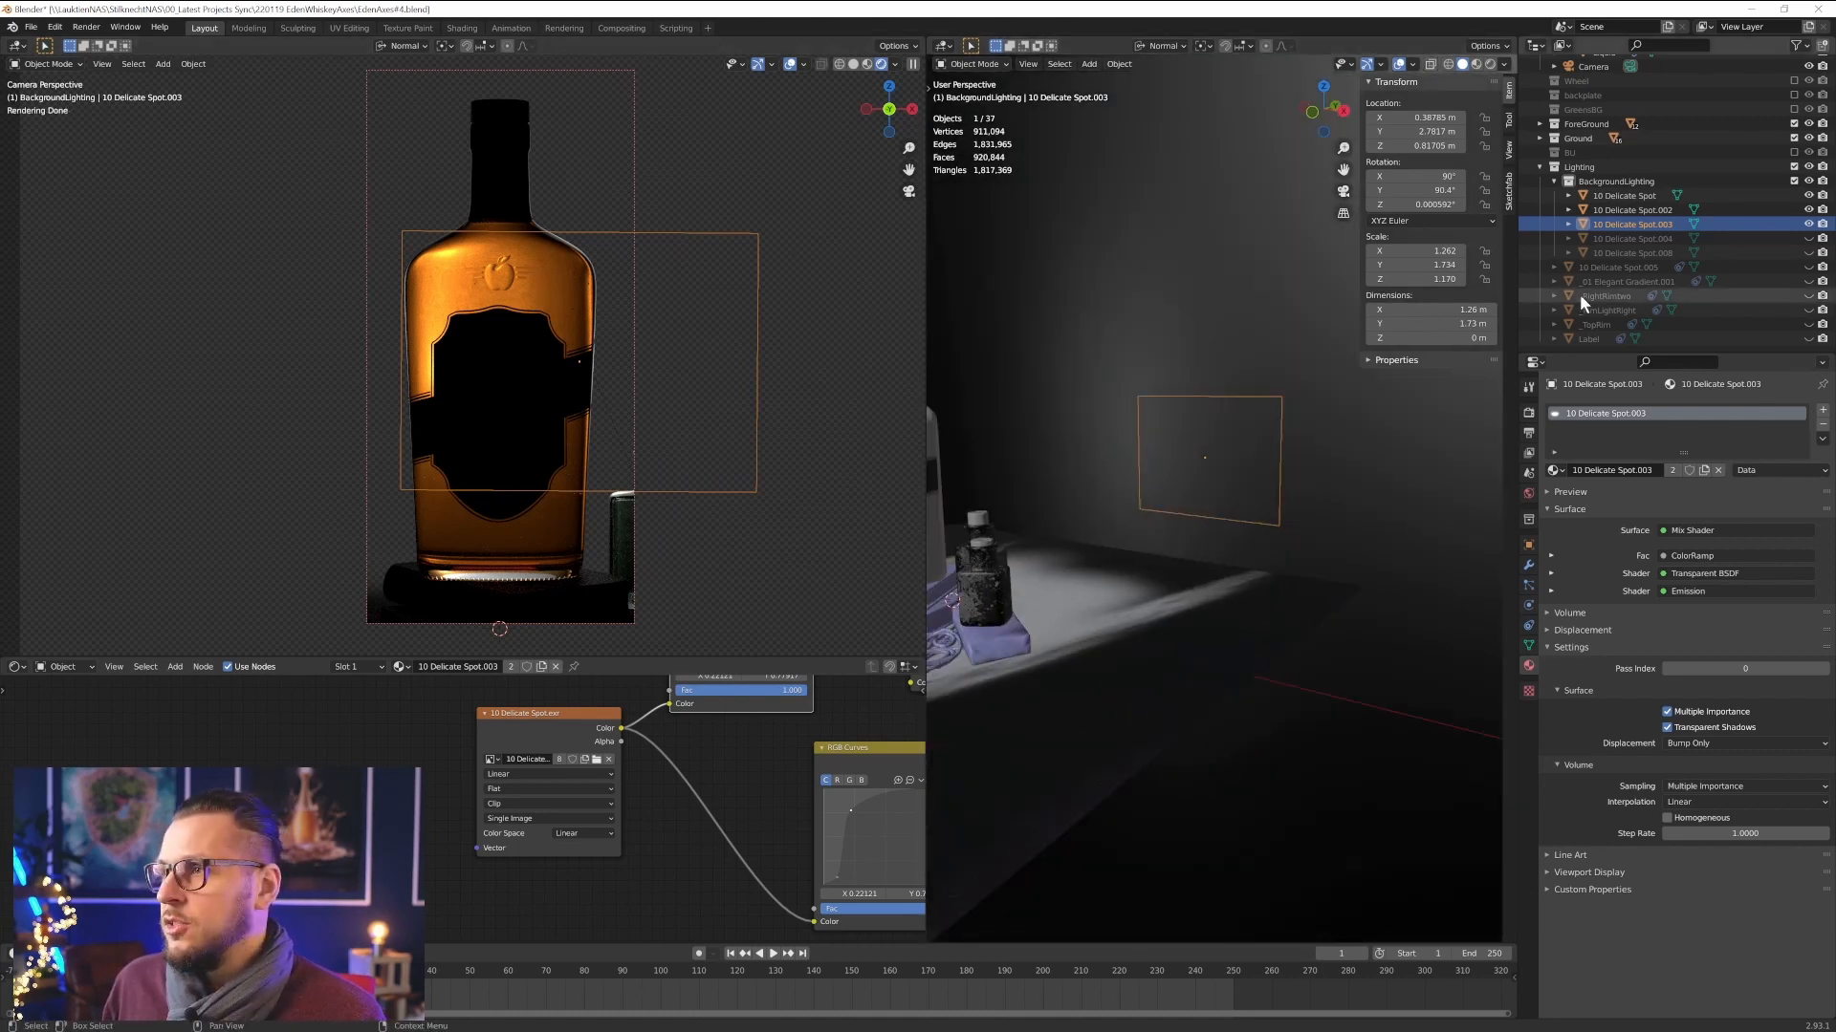
# - Show 10 Delicate Spot.004 and 10 Delicate Spot.008, toggling the first to compare its effect, and select each one
pyautogui.click(1807, 238)
pyautogui.click(1808, 238)
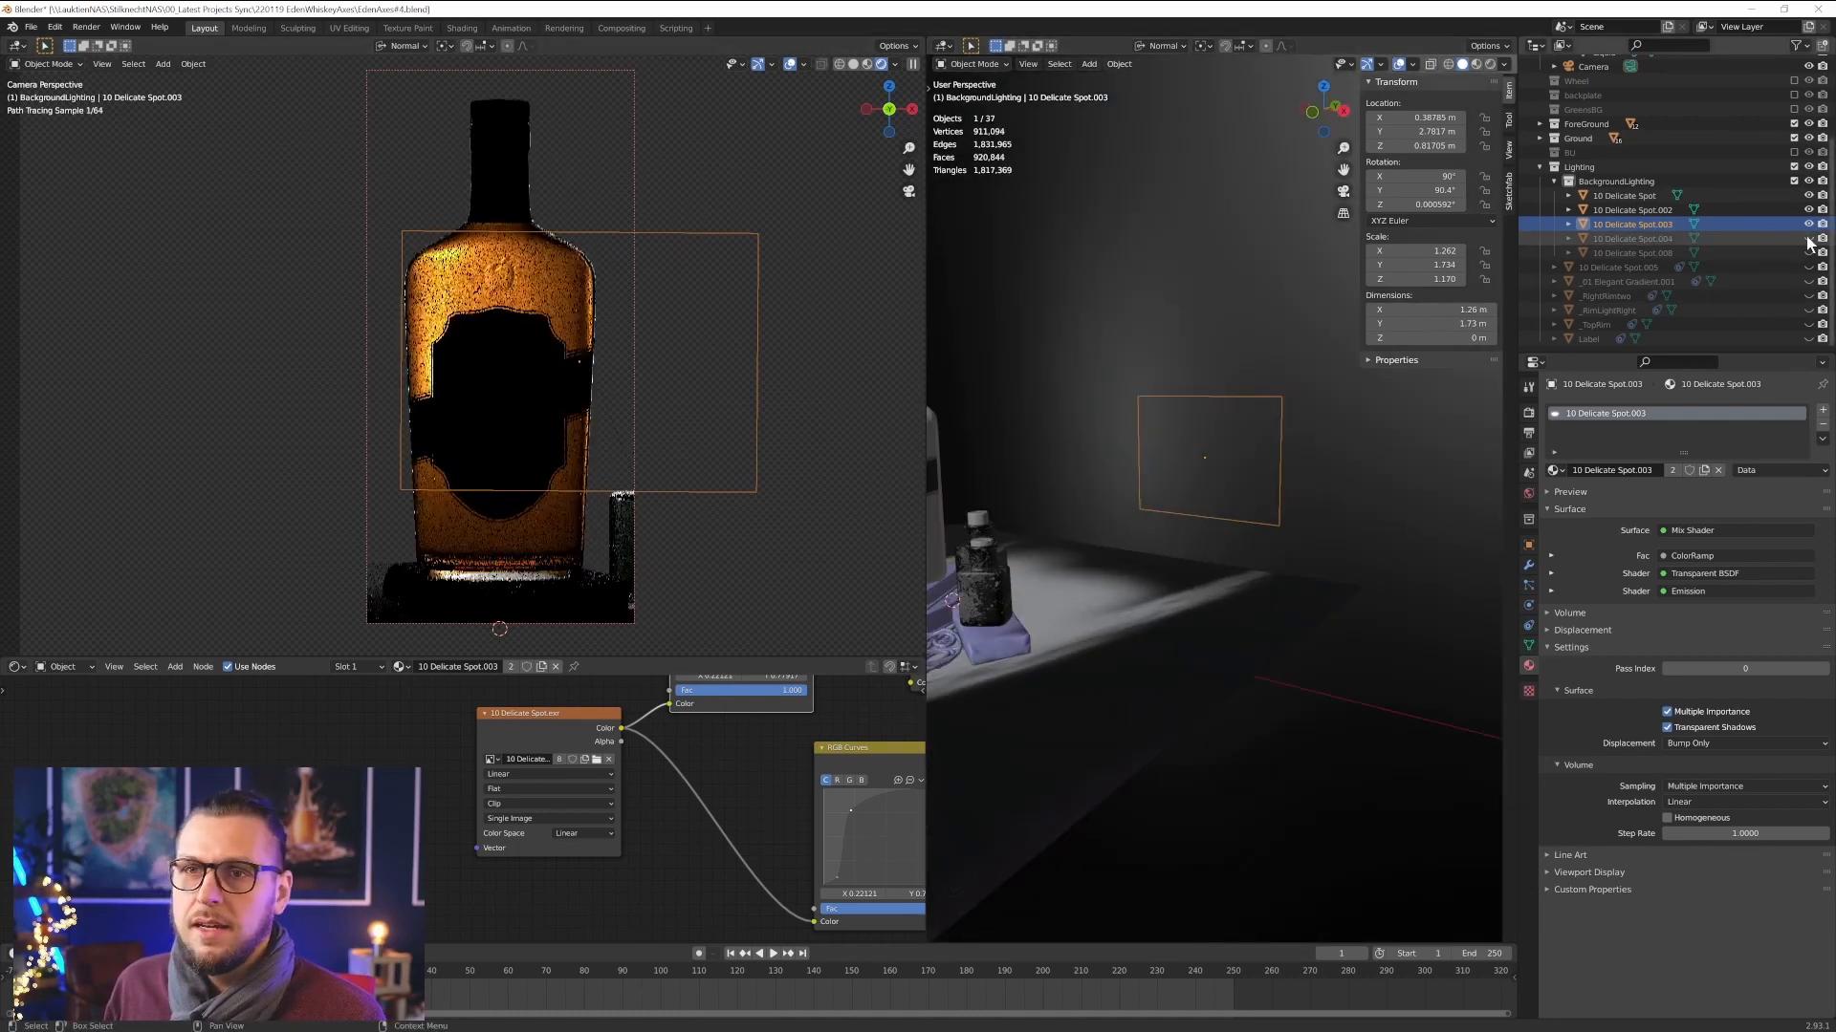
pyautogui.click(1808, 238)
pyautogui.click(1632, 238)
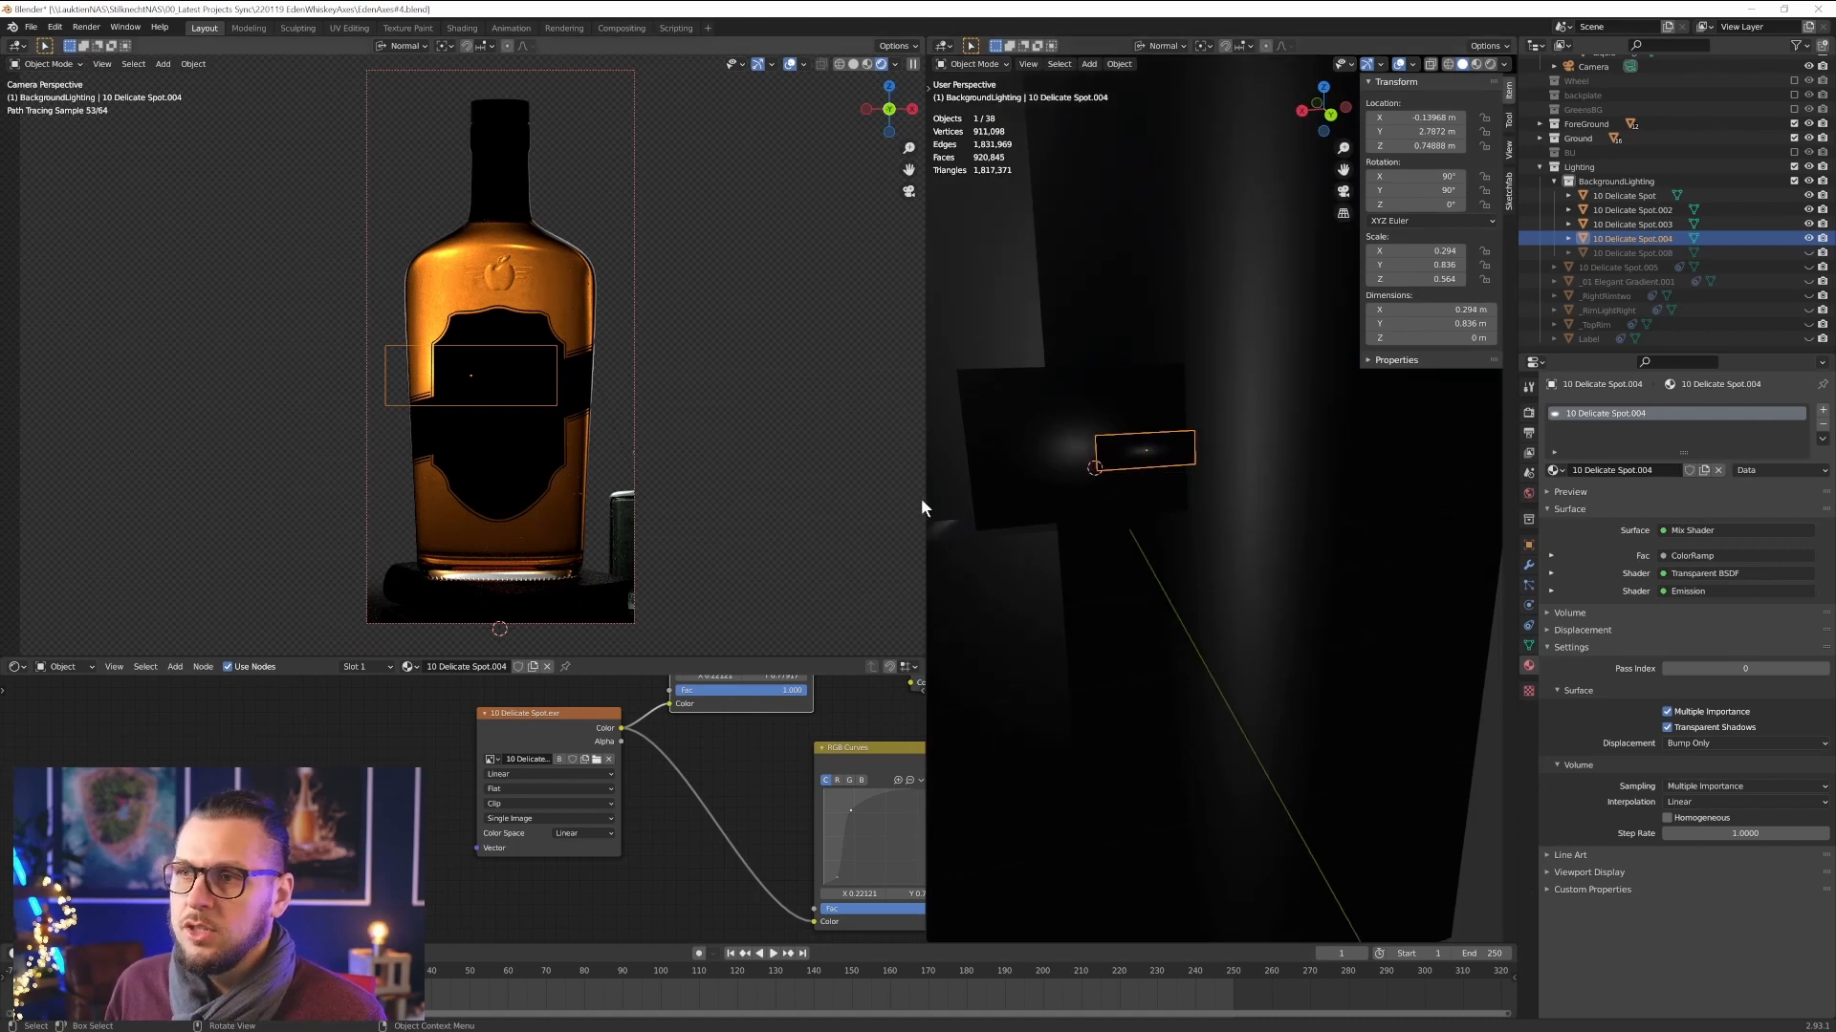
pyautogui.scroll(-6, 1115, 500)
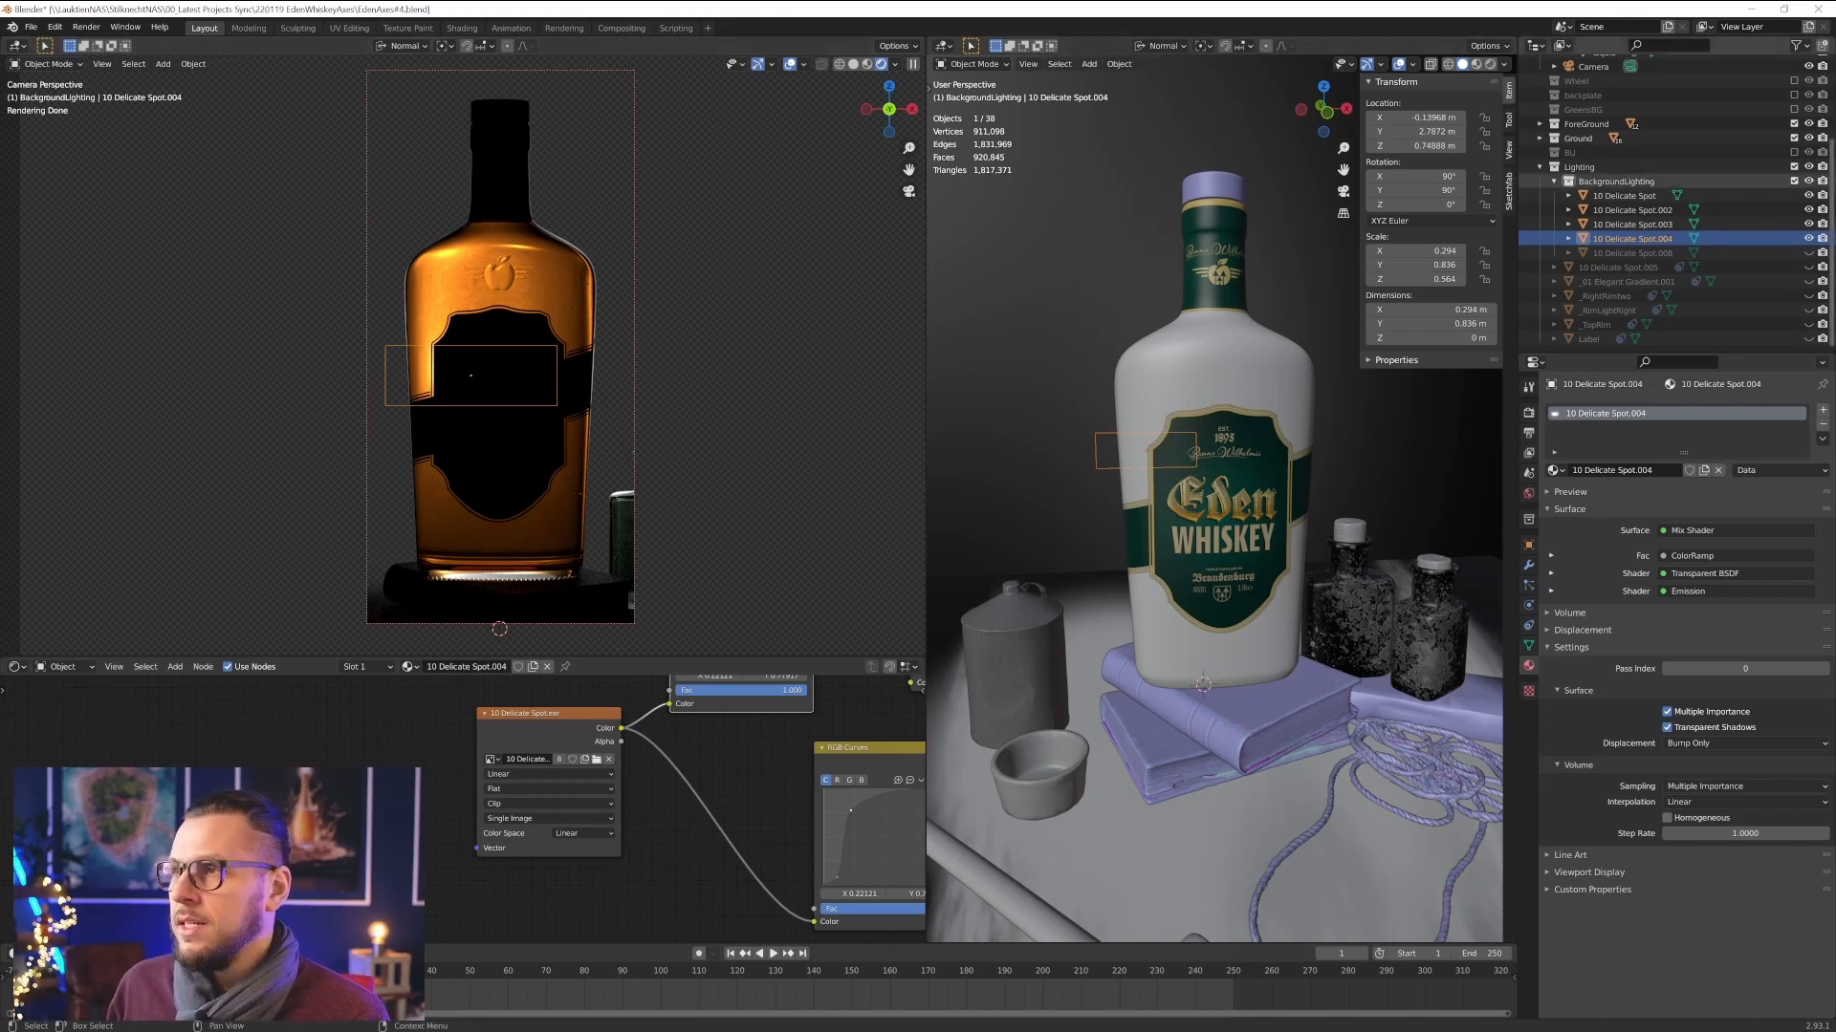
pyautogui.click(1807, 253)
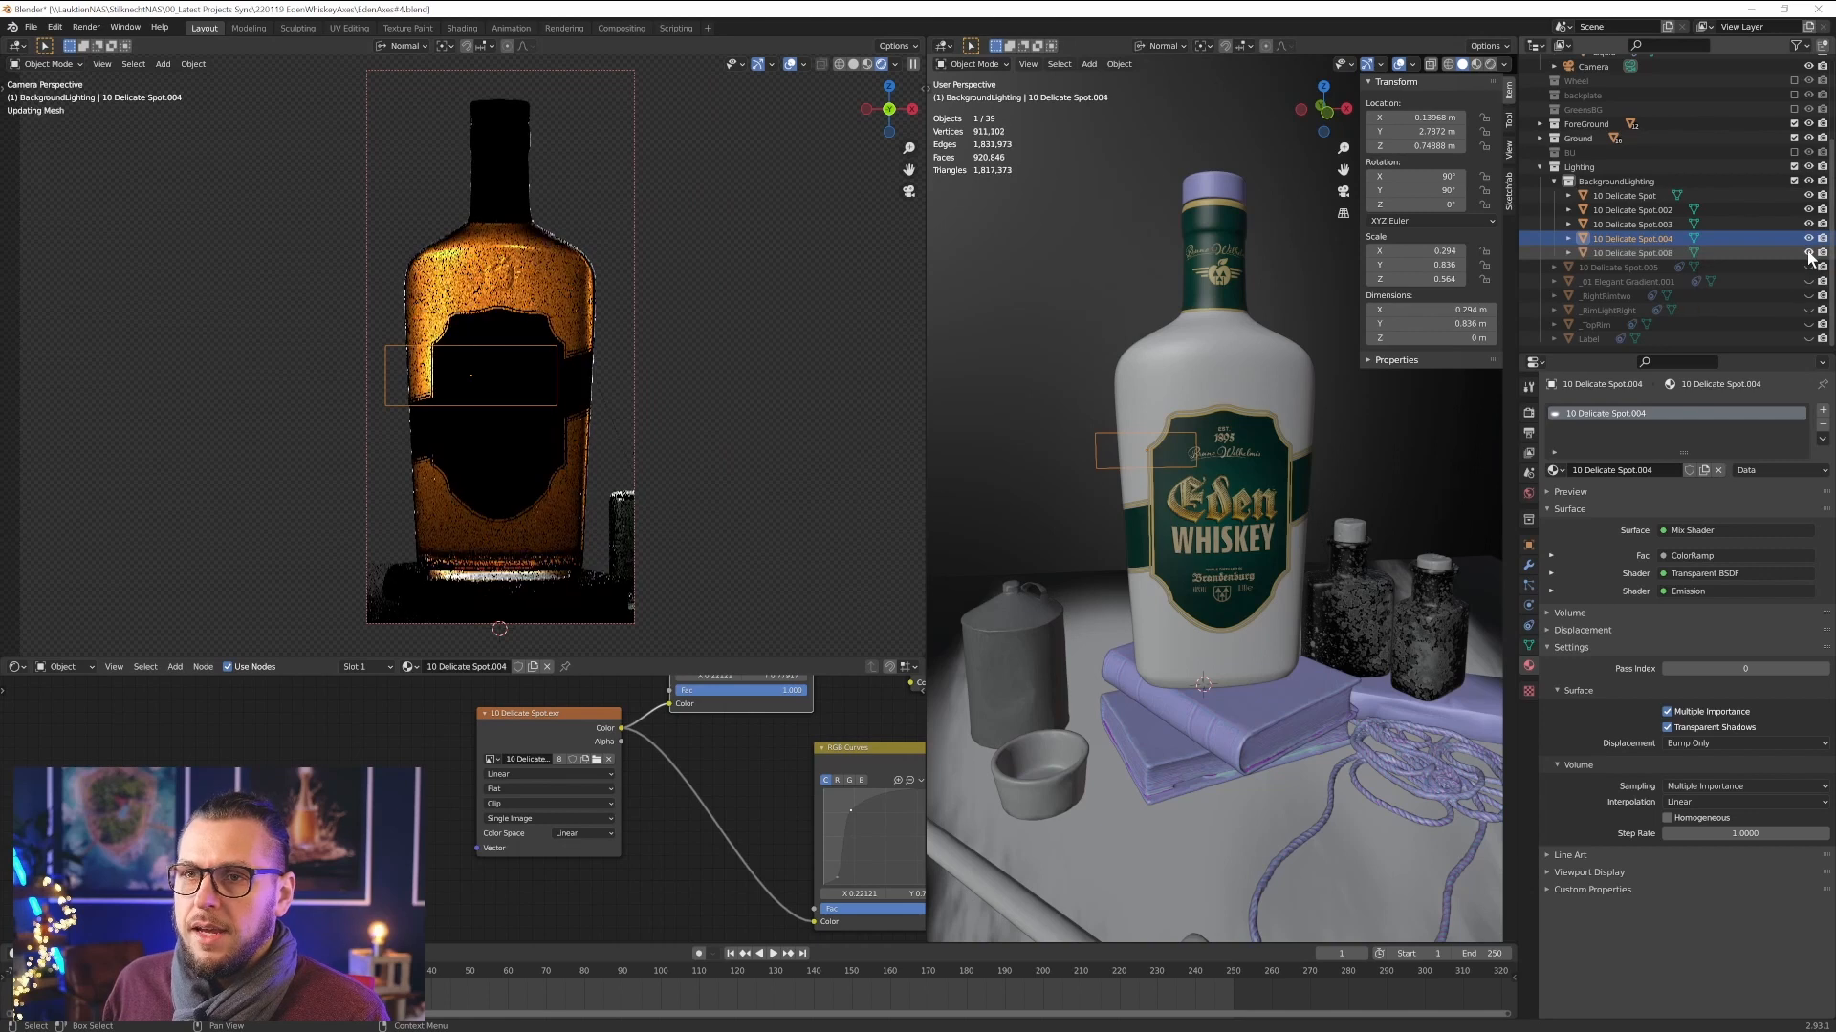
pyautogui.click(1787, 252)
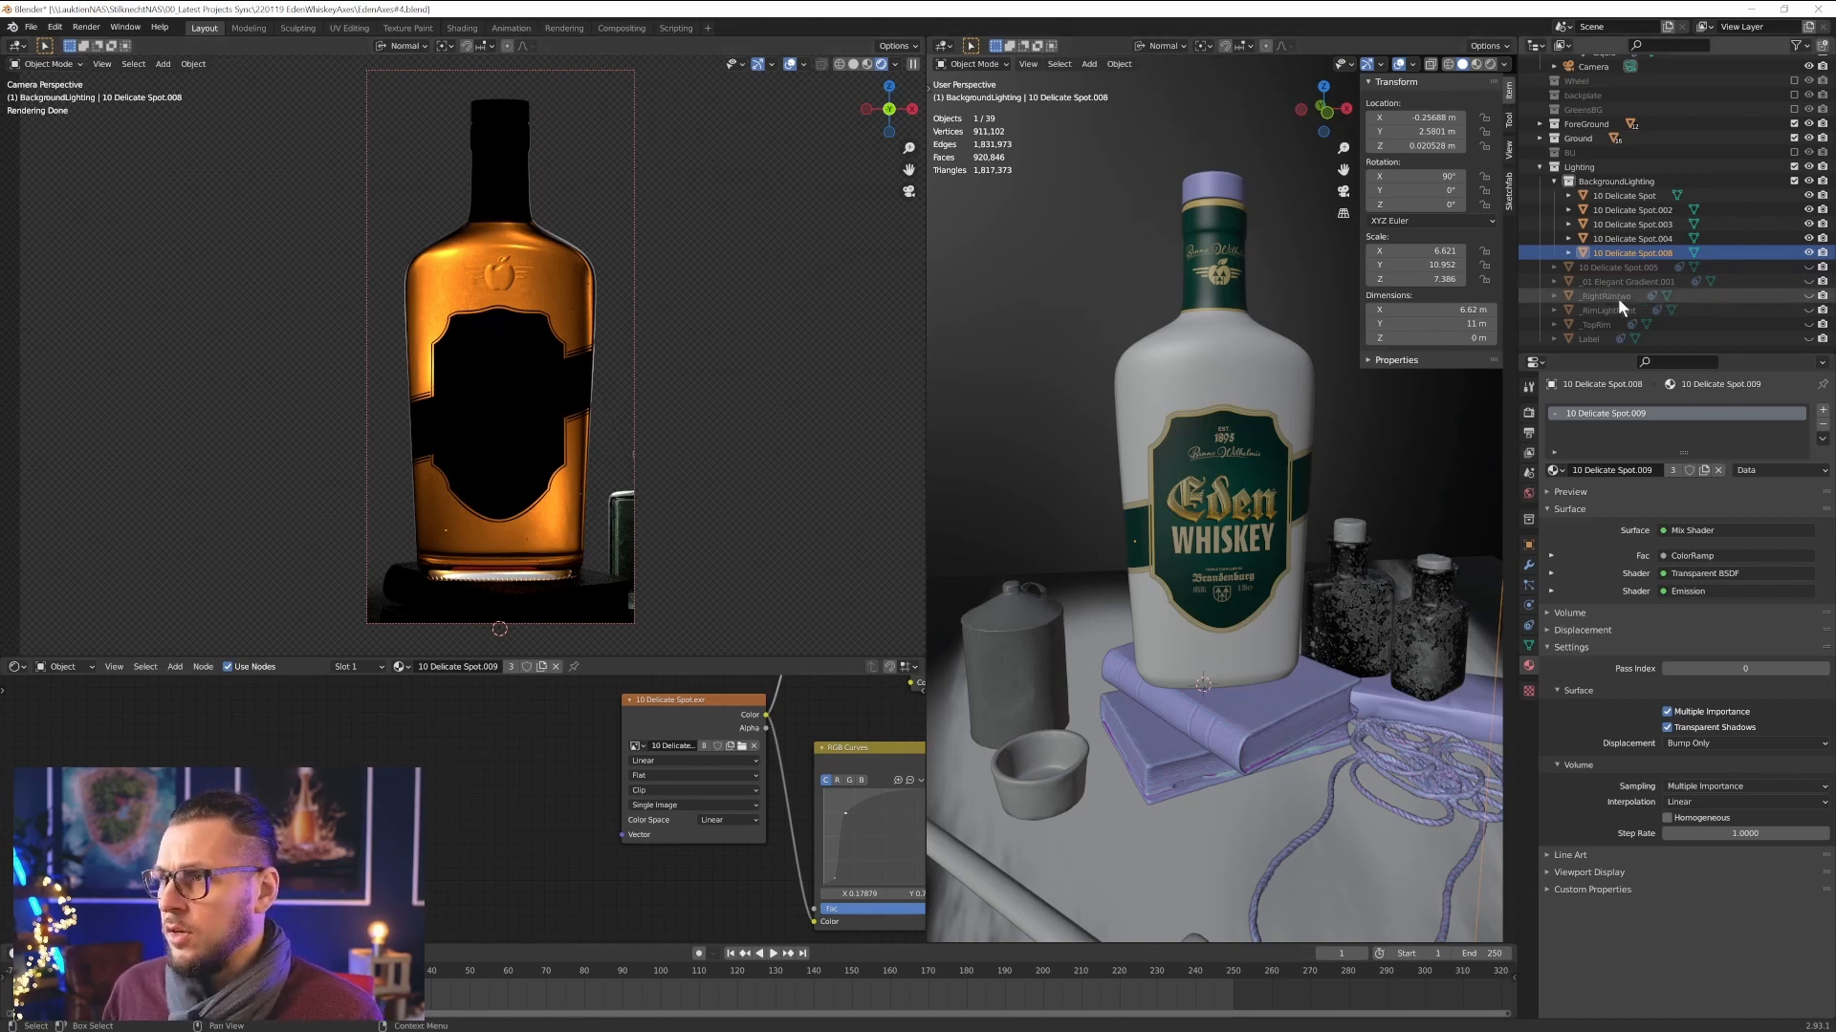
# - Hide the BackgroundLighting collection, show the 10 Delicate Spot.005 light, and select it to examine its effect on the bottle
pyautogui.click(1808, 182)
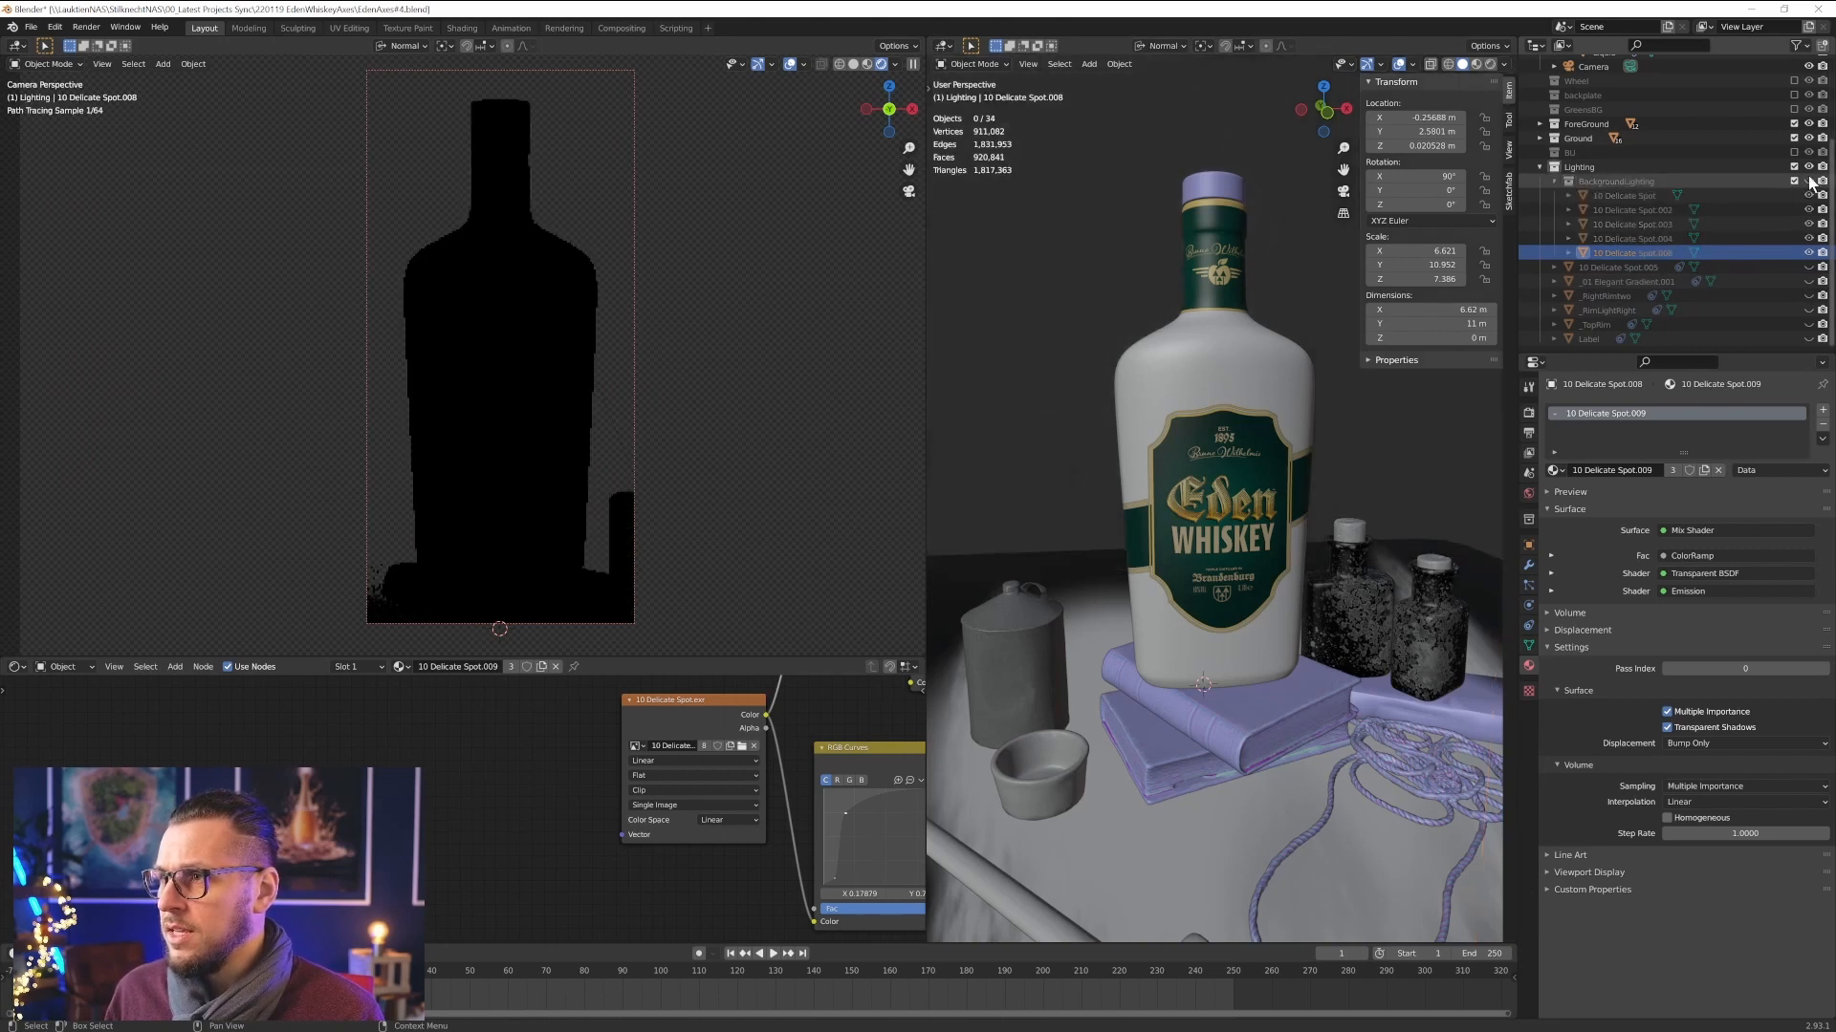
pyautogui.click(1808, 268)
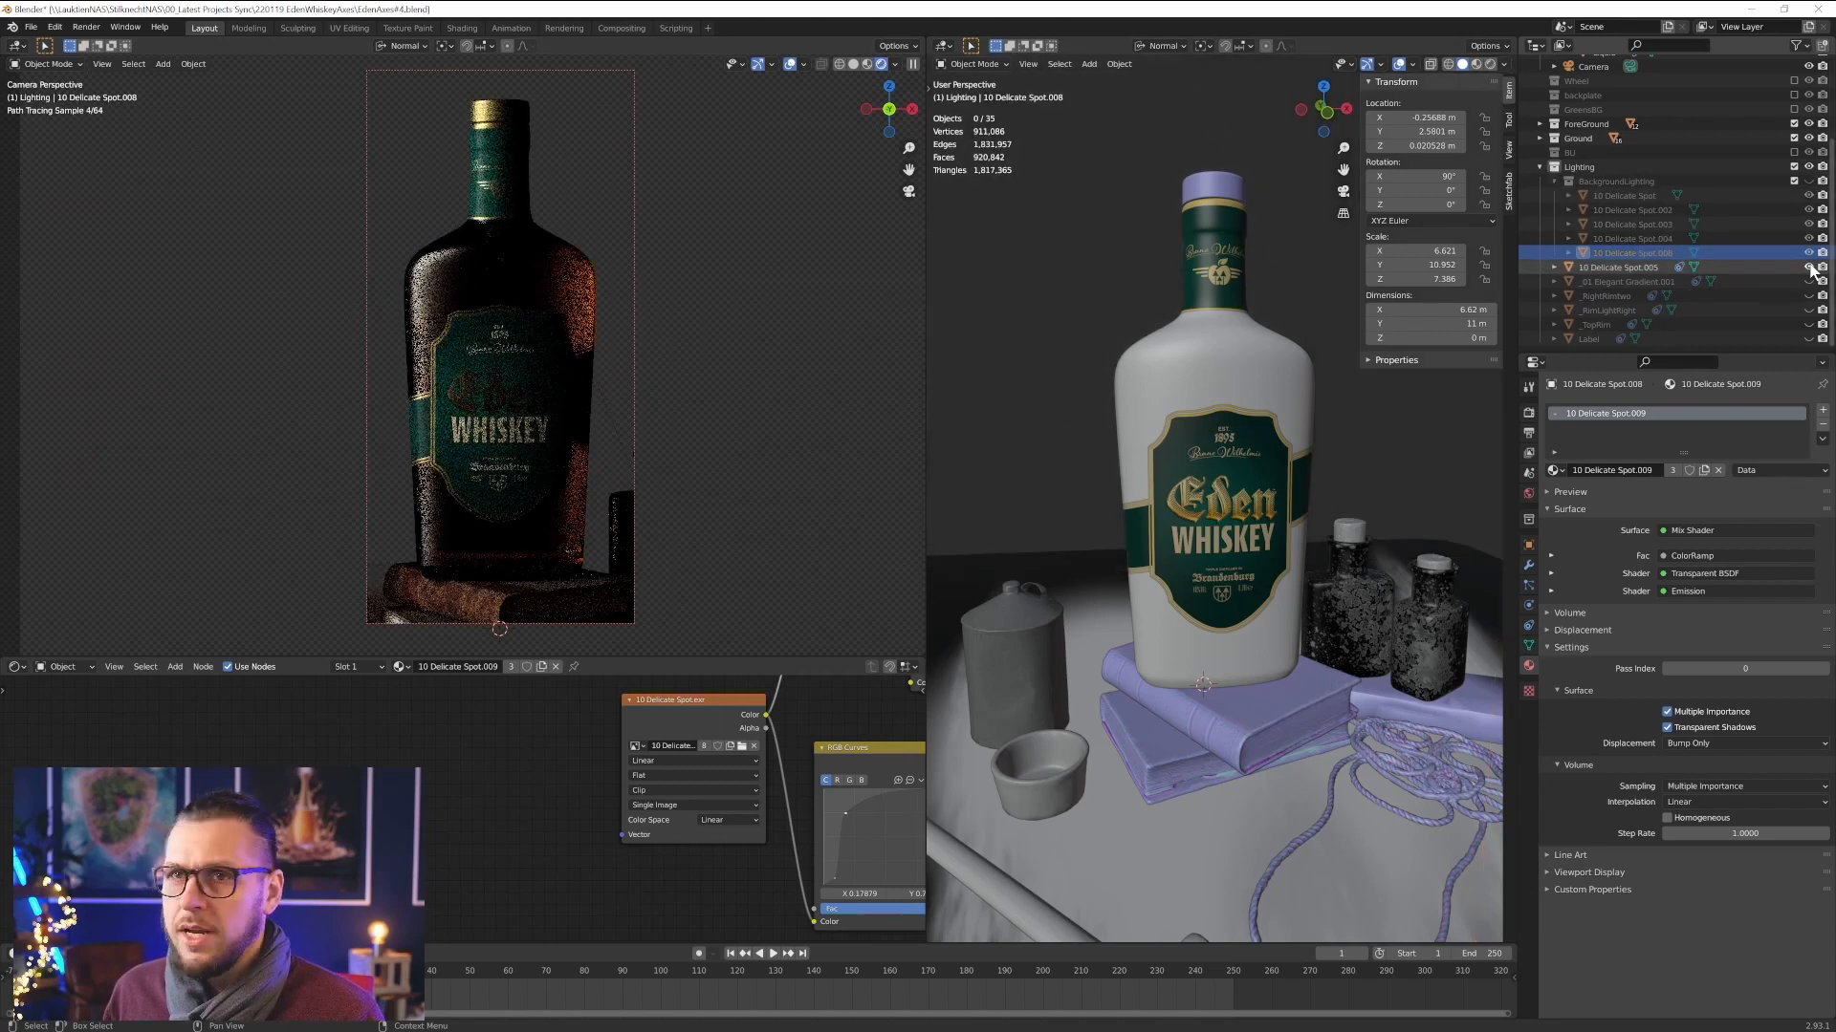
pyautogui.click(1606, 268)
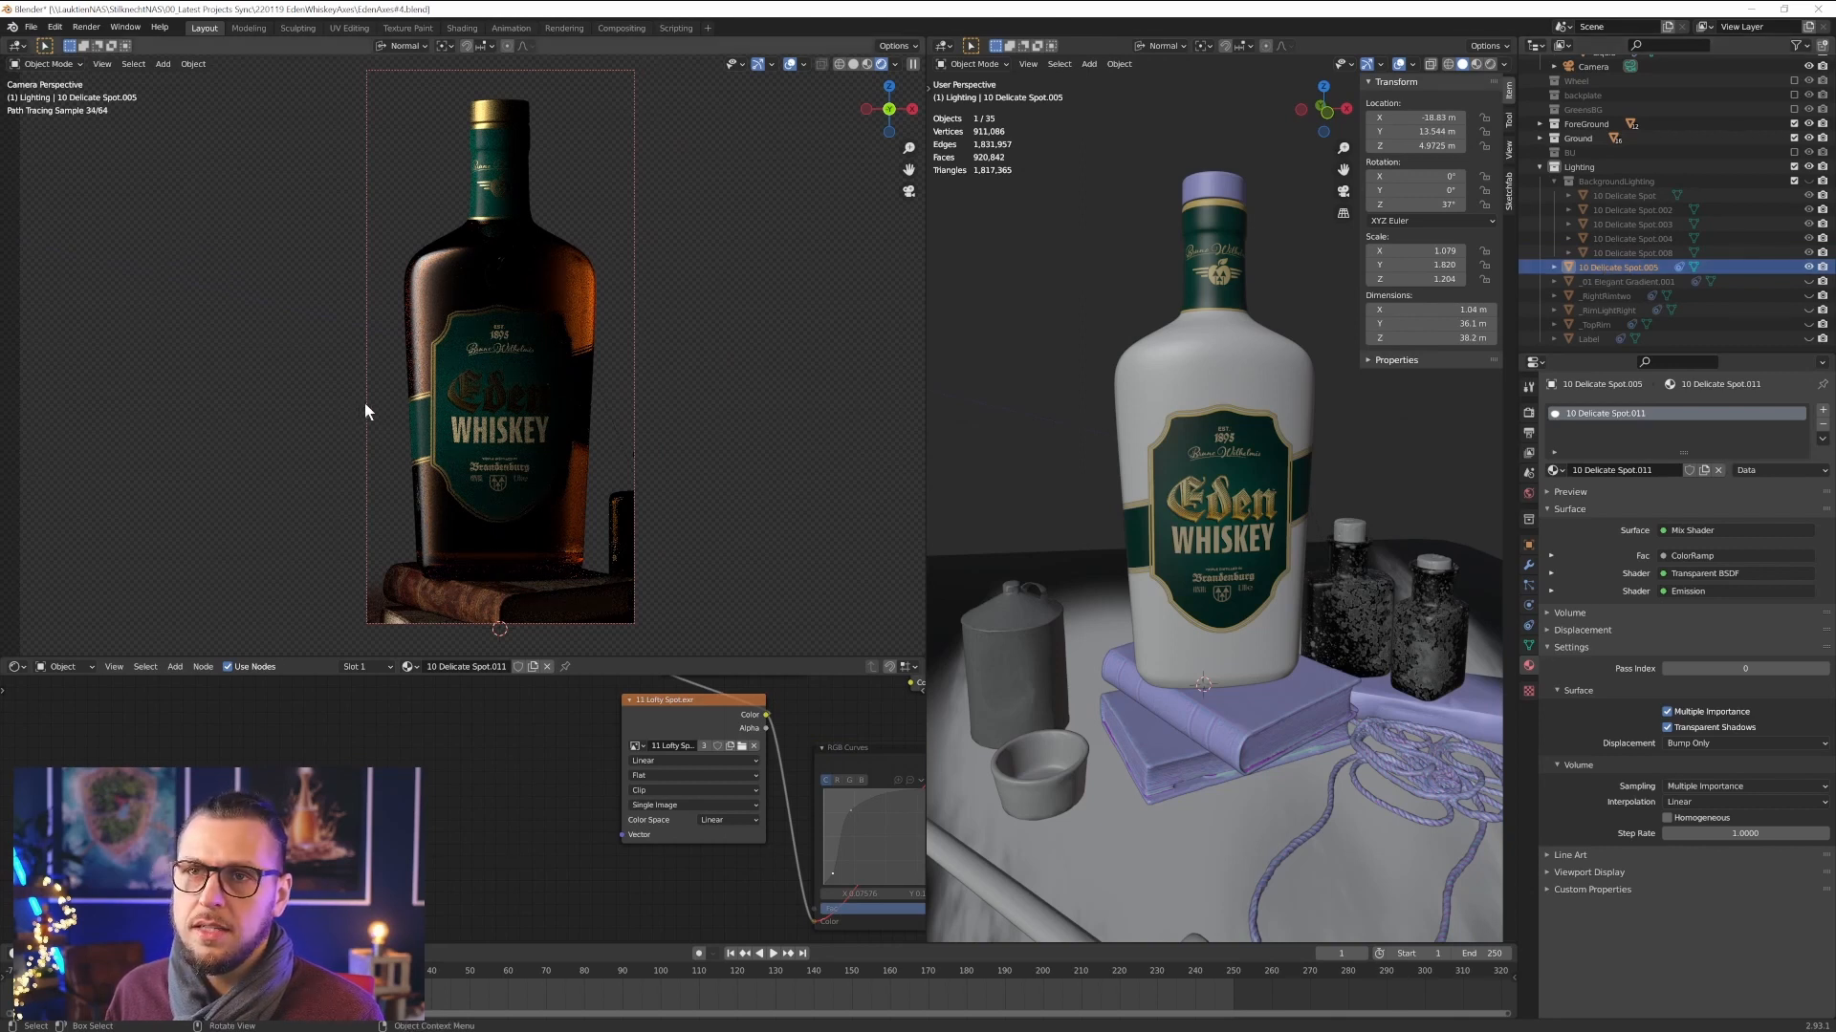
pyautogui.scroll(-15, 1377, 578)
pyautogui.moveTo(1301, 580); pyautogui.dragTo(1270, 473, button='middle')
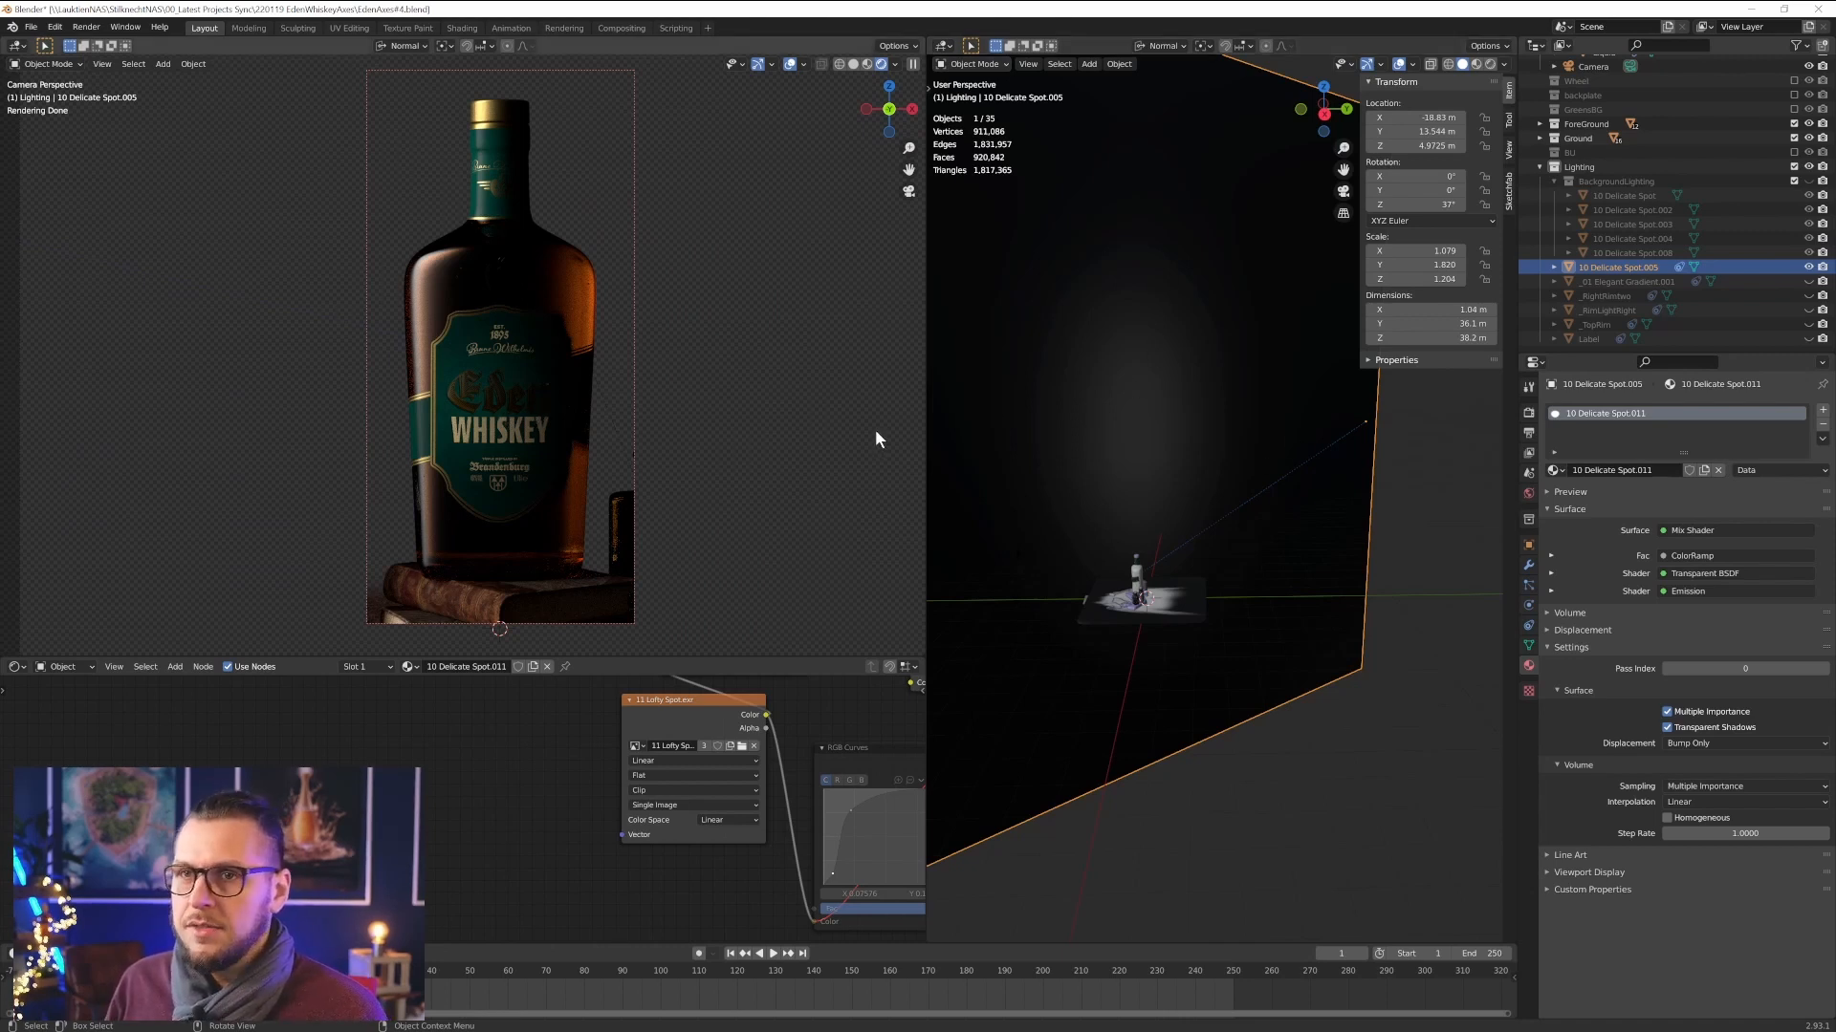
pyautogui.scroll(1, 395, 297)
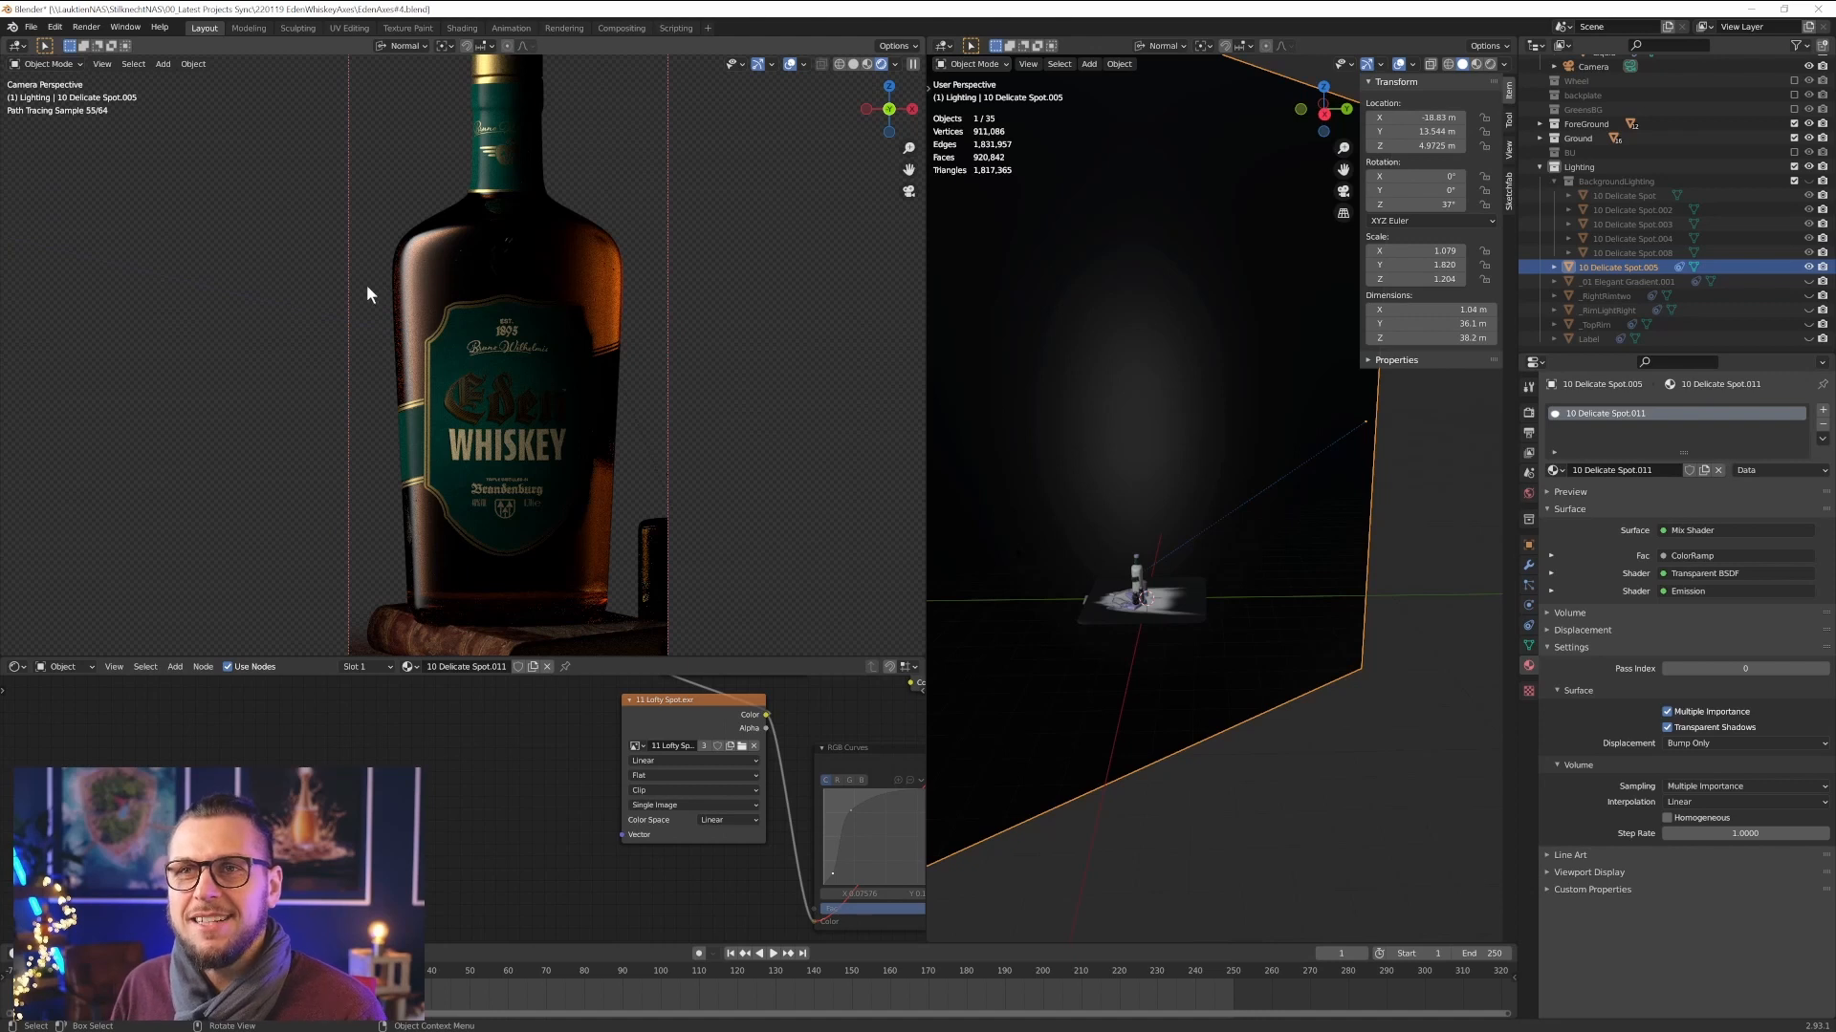
# - Show the _01 Elegant Gradient.001 light and examine its effect on the bottle and label
pyautogui.scroll(-1, 383, 285)
pyautogui.click(1808, 282)
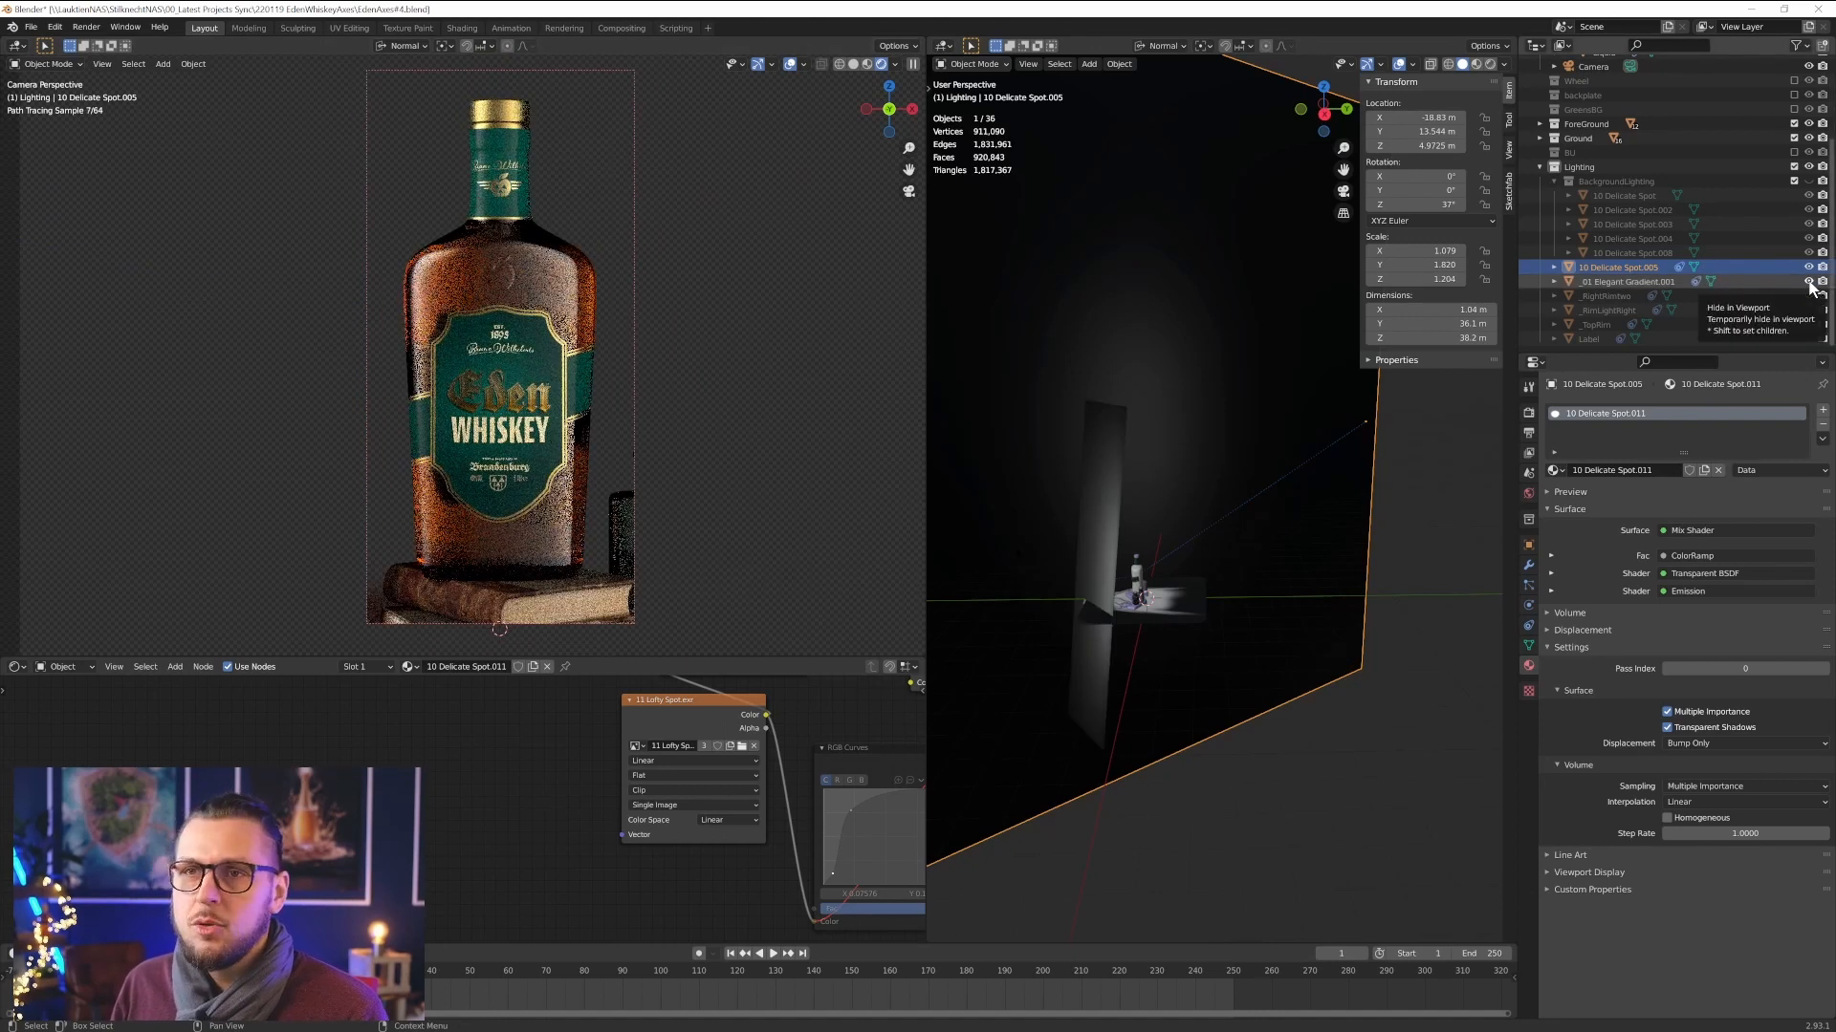
pyautogui.scroll(1, 581, 420)
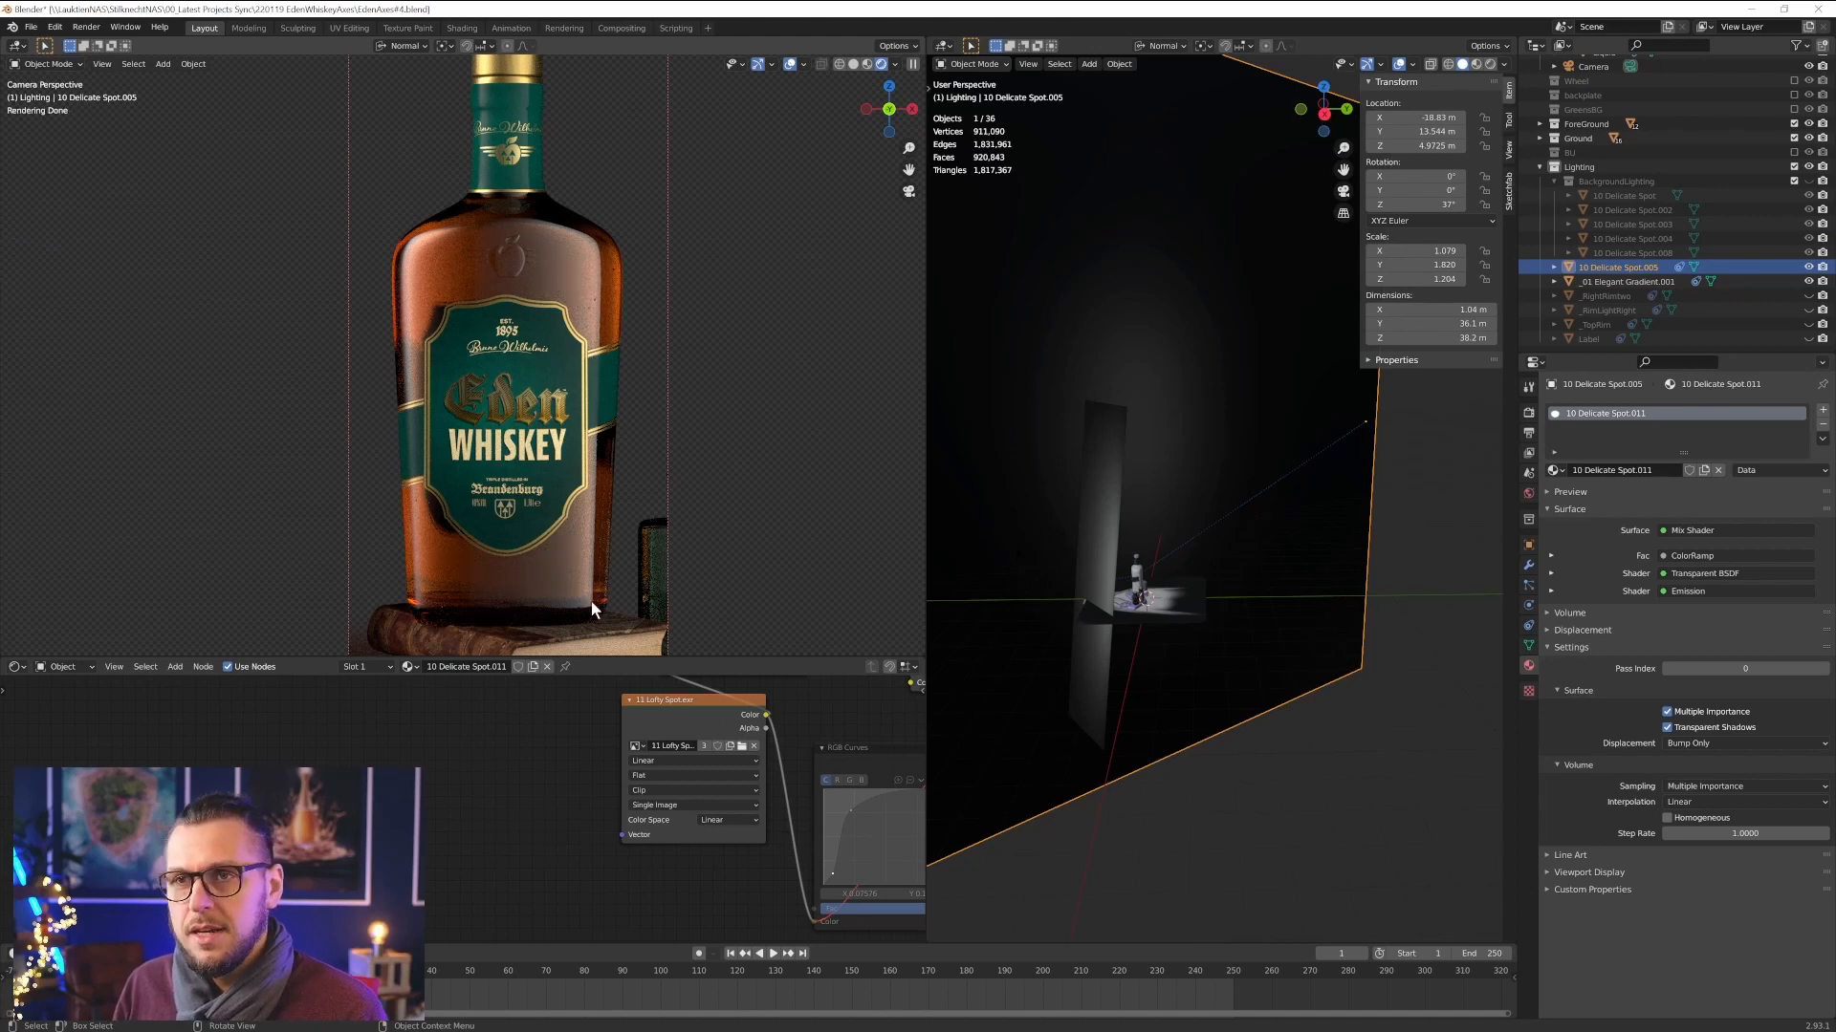
# - Enter Edit Mode on the large 10 Delicate Spot.005 plane and add a centred vertical loop cut
pyautogui.moveTo(1224, 468)
pyautogui.mouseDown(button='middle')
pyautogui.moveTo(1254, 483)
pyautogui.moveTo(1224, 485)
pyautogui.mouseUp(button='middle')
pyautogui.click(1253, 513)
pyautogui.click(1251, 513)
pyautogui.press('Tab')
pyautogui.press('Tab')
pyautogui.press('Tab')
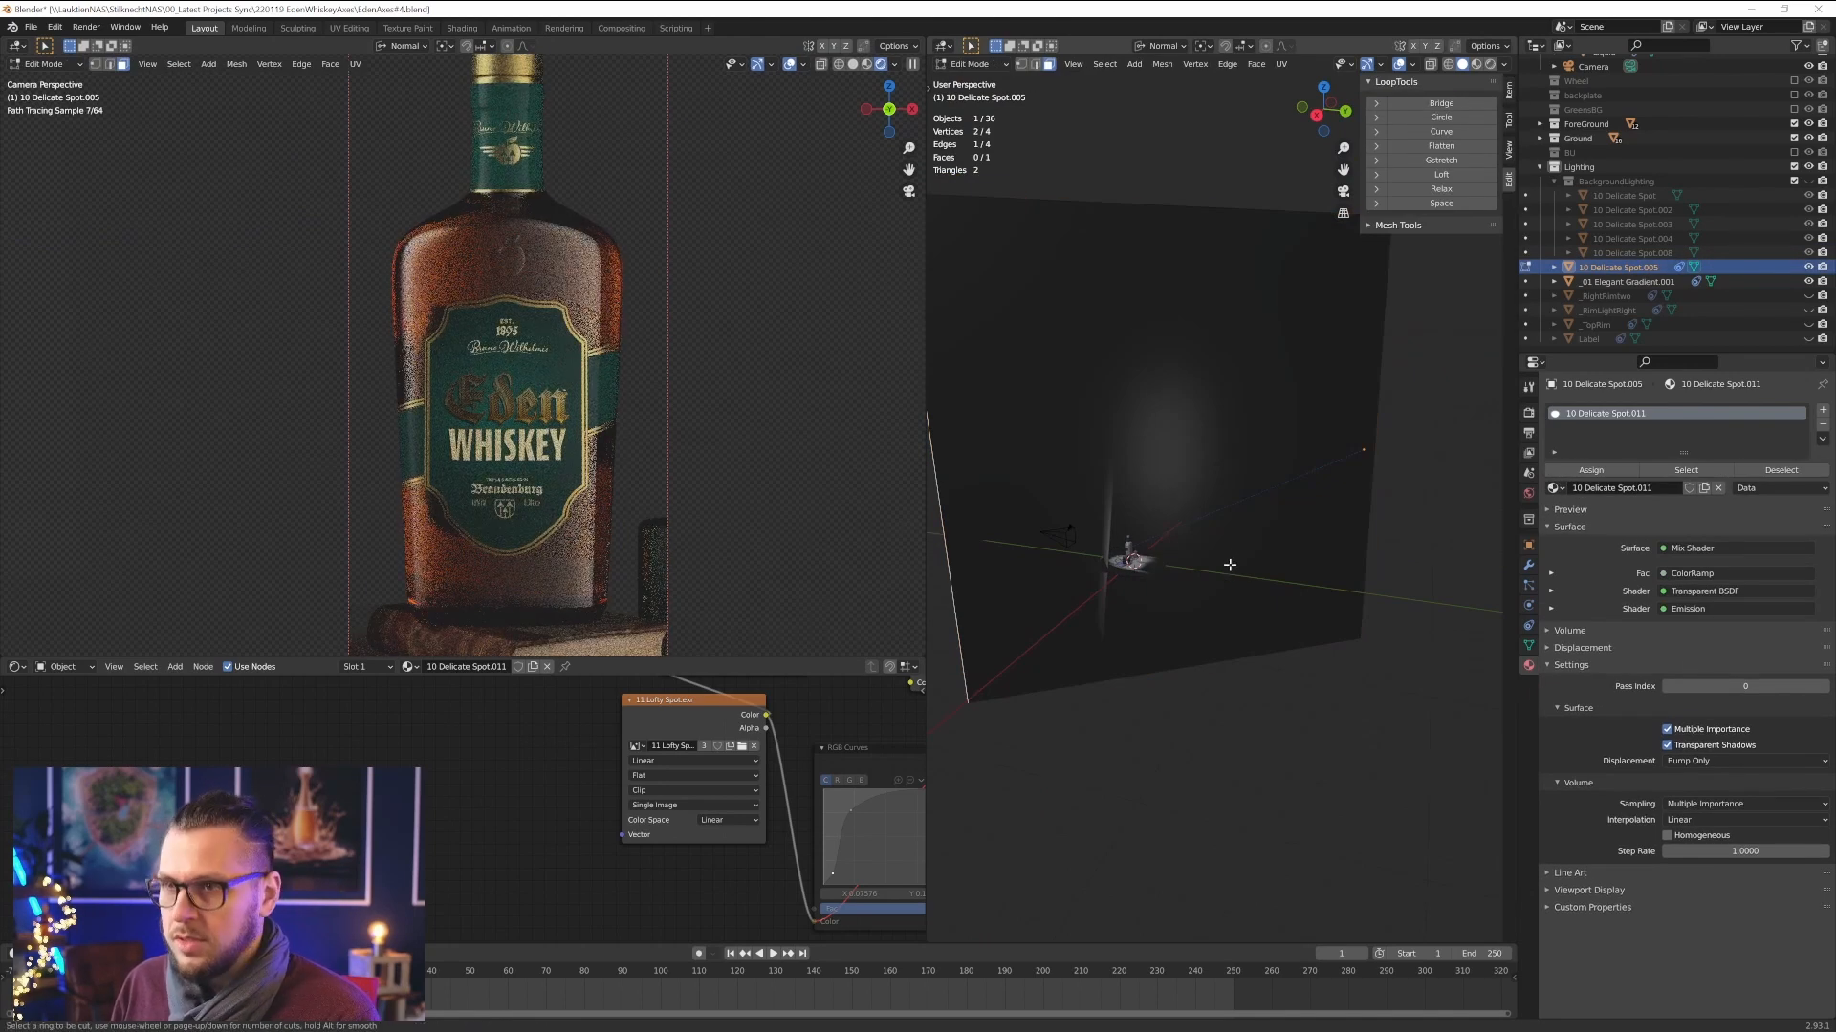
pyautogui.hotkey('ctrl', 'r')
pyautogui.click(1170, 220)
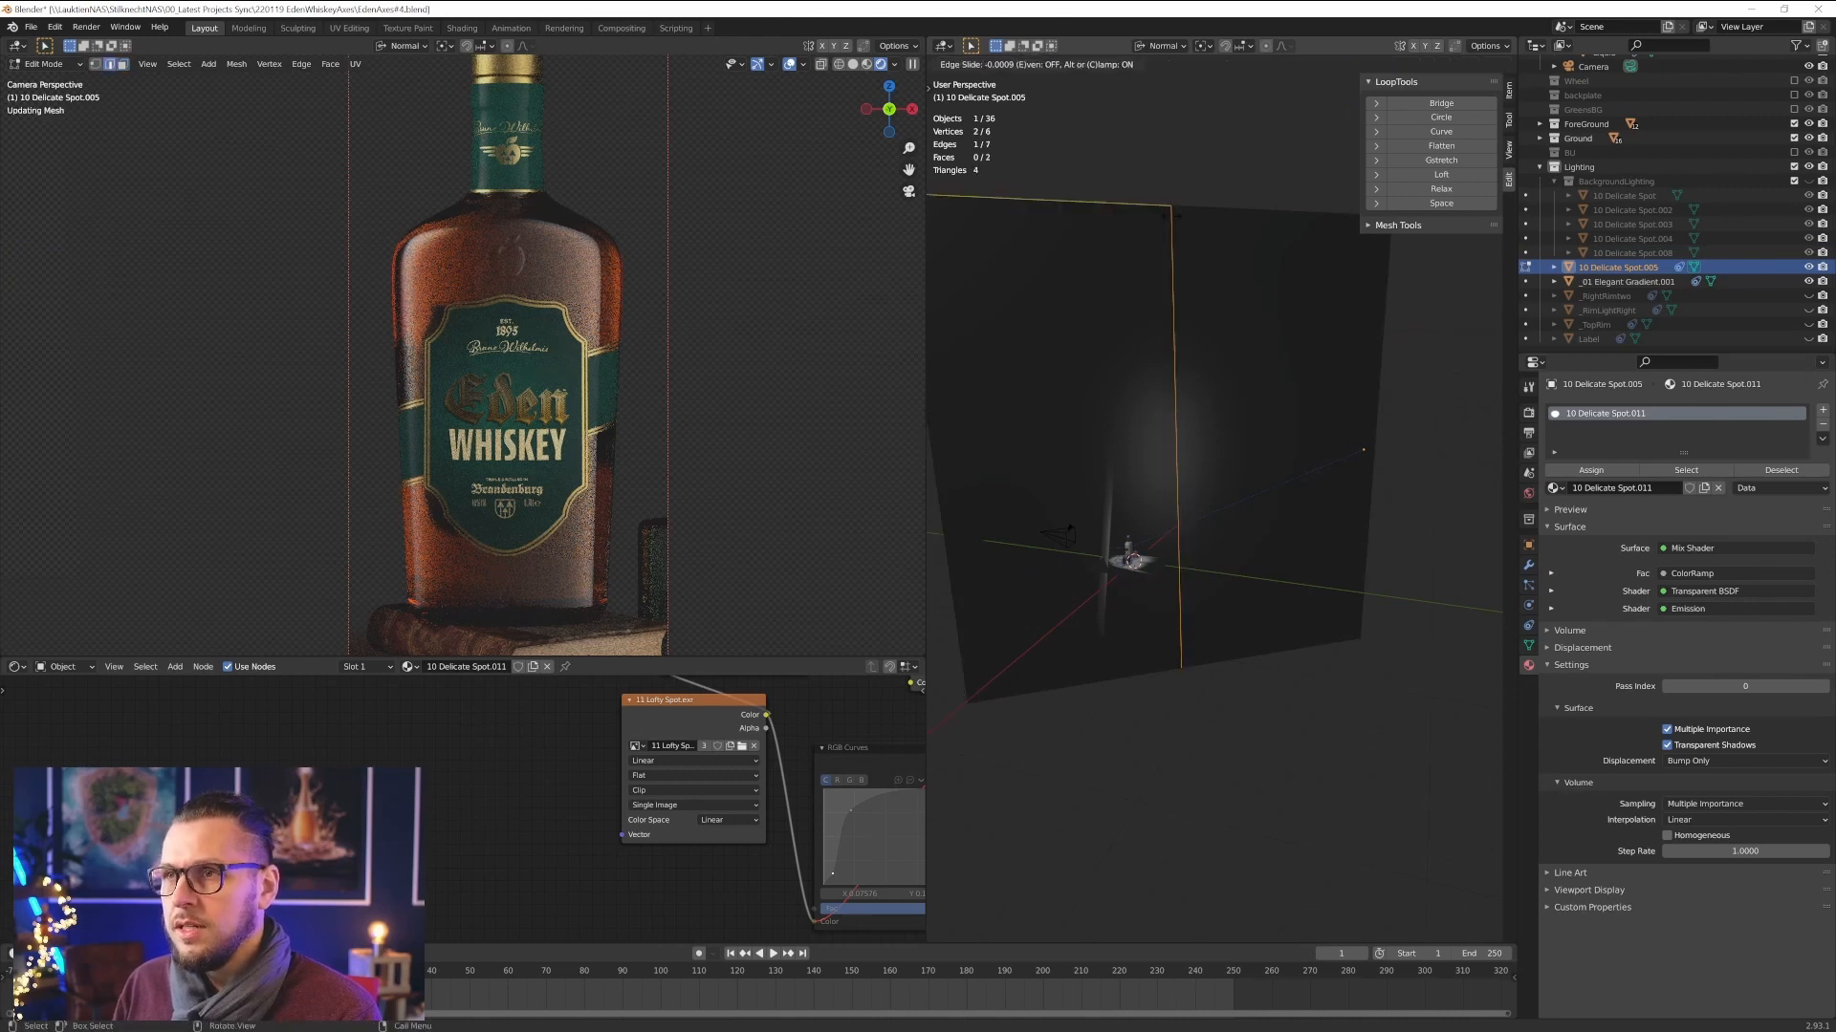
pyautogui.rightClick(1235, 504)
# - Delete the face of the split 10 Delicate Spot.005 plane on the side farther from the camera
pyautogui.press('3')
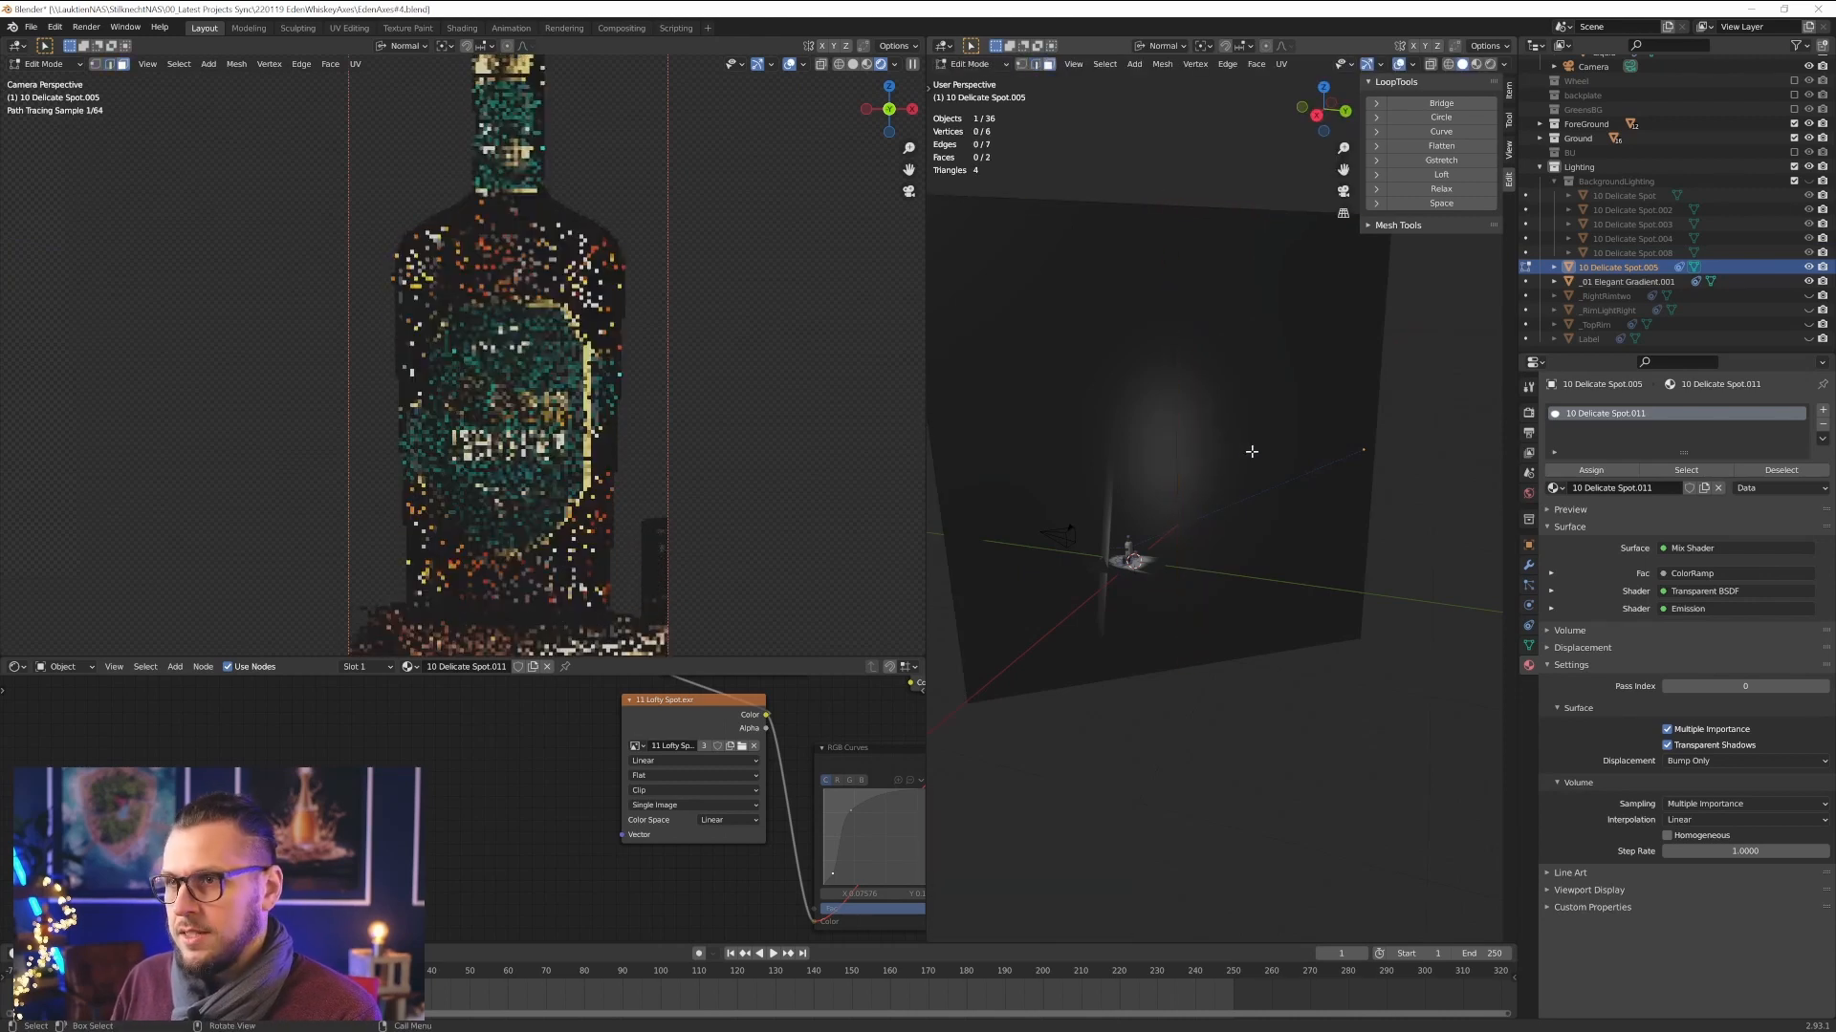
pyautogui.click(1252, 451)
pyautogui.press('x')
pyautogui.click(1252, 451)
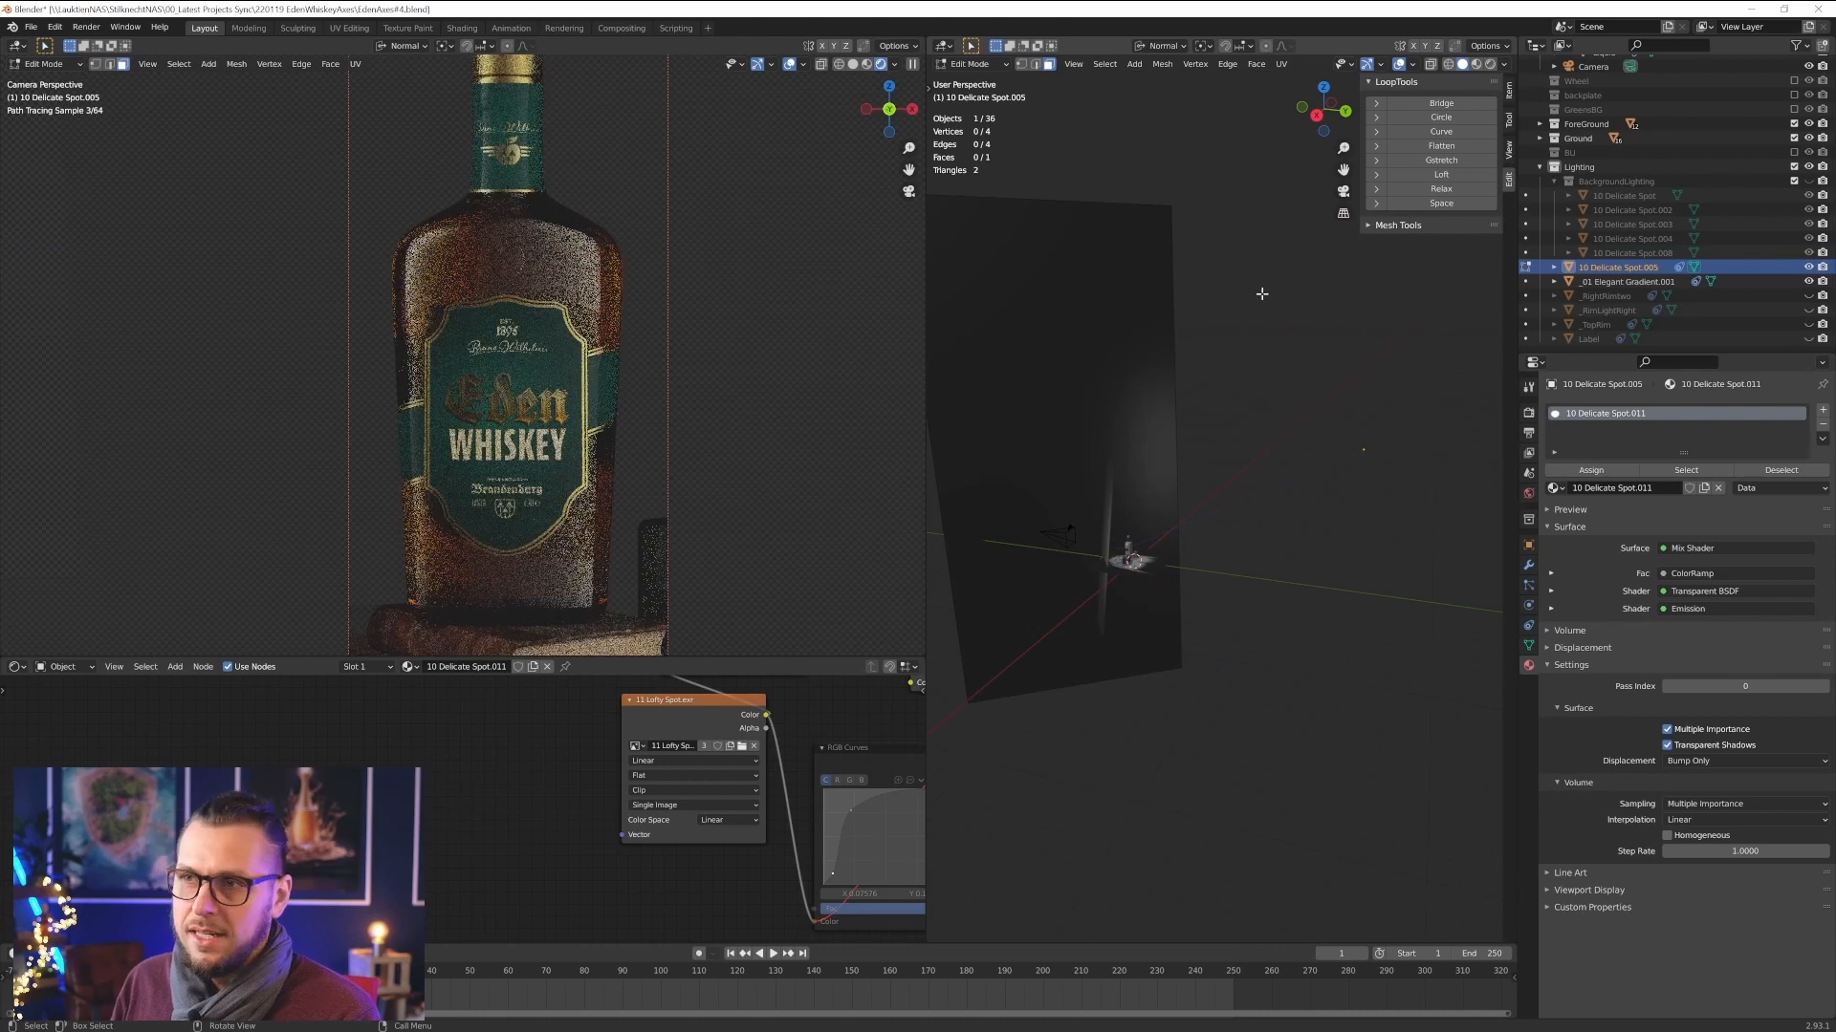
# - Examine the bottle closely with the halved 10 Delicate Spot.005 plane, restore its deleted face and return to Object Mode
pyautogui.press('Tab')
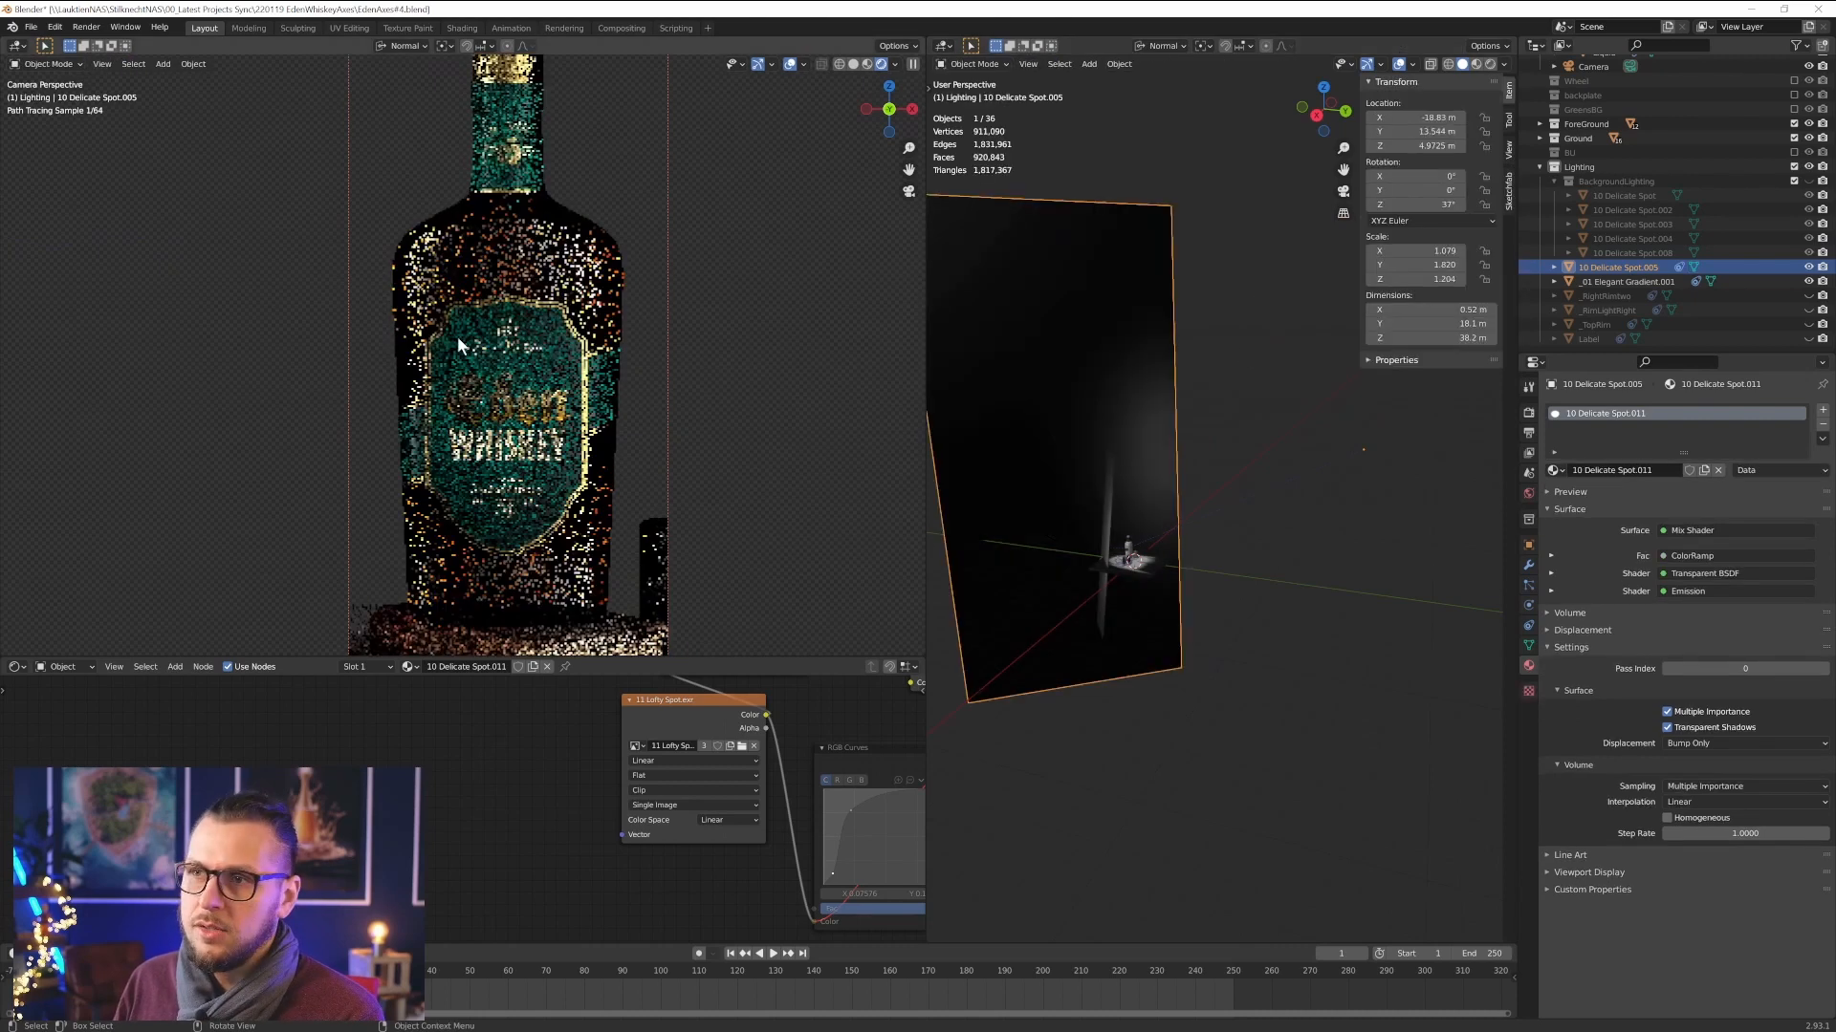
pyautogui.scroll(2, 405, 243)
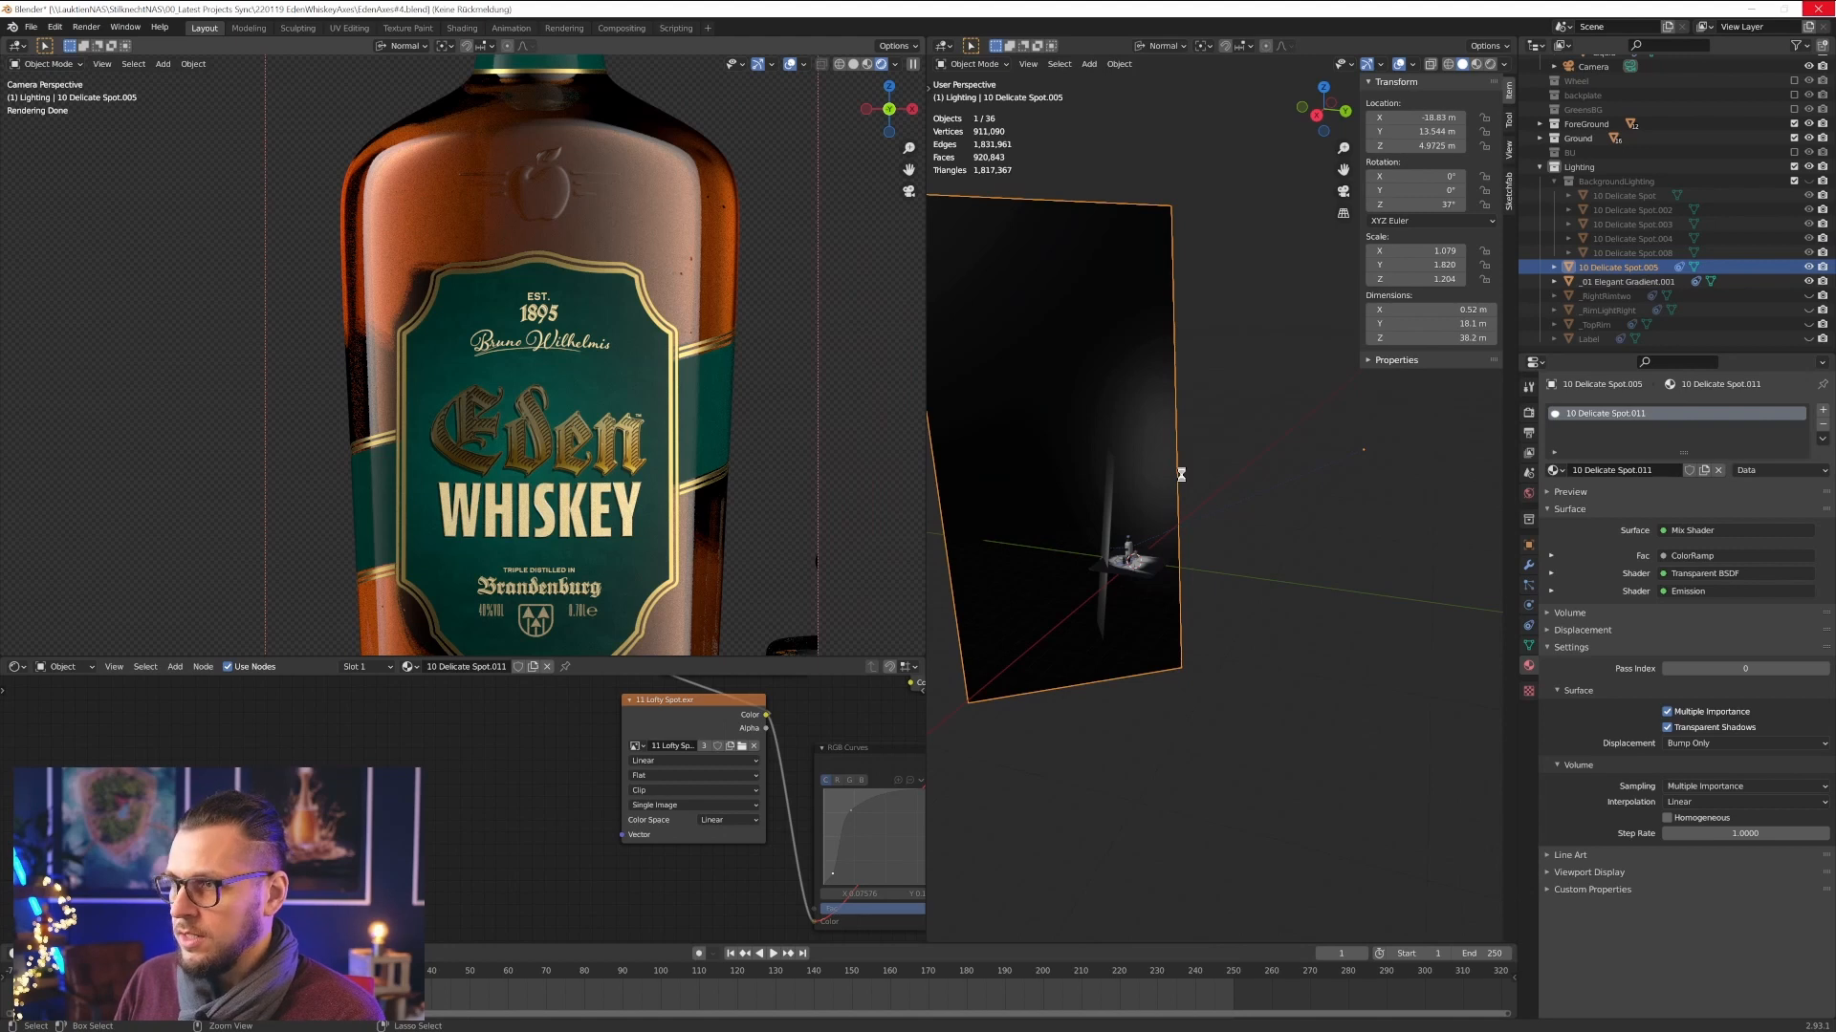
pyautogui.press('Tab')
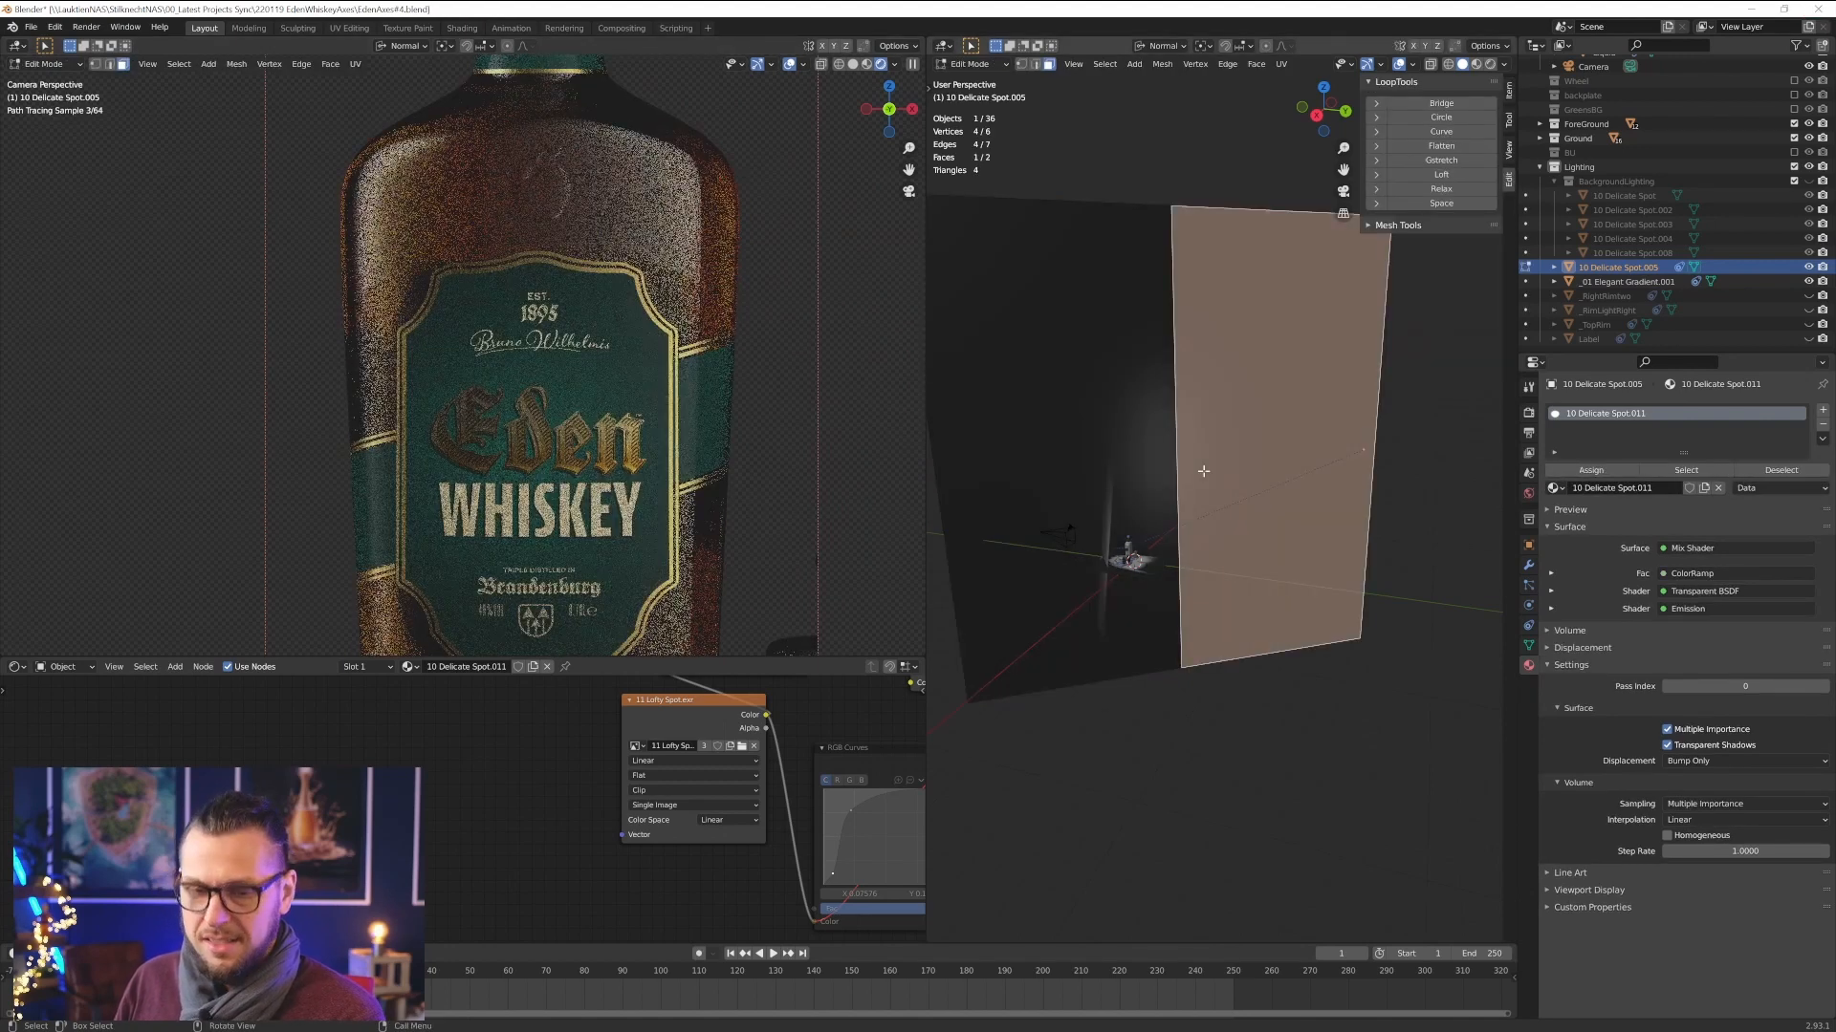
pyautogui.press('Tab')
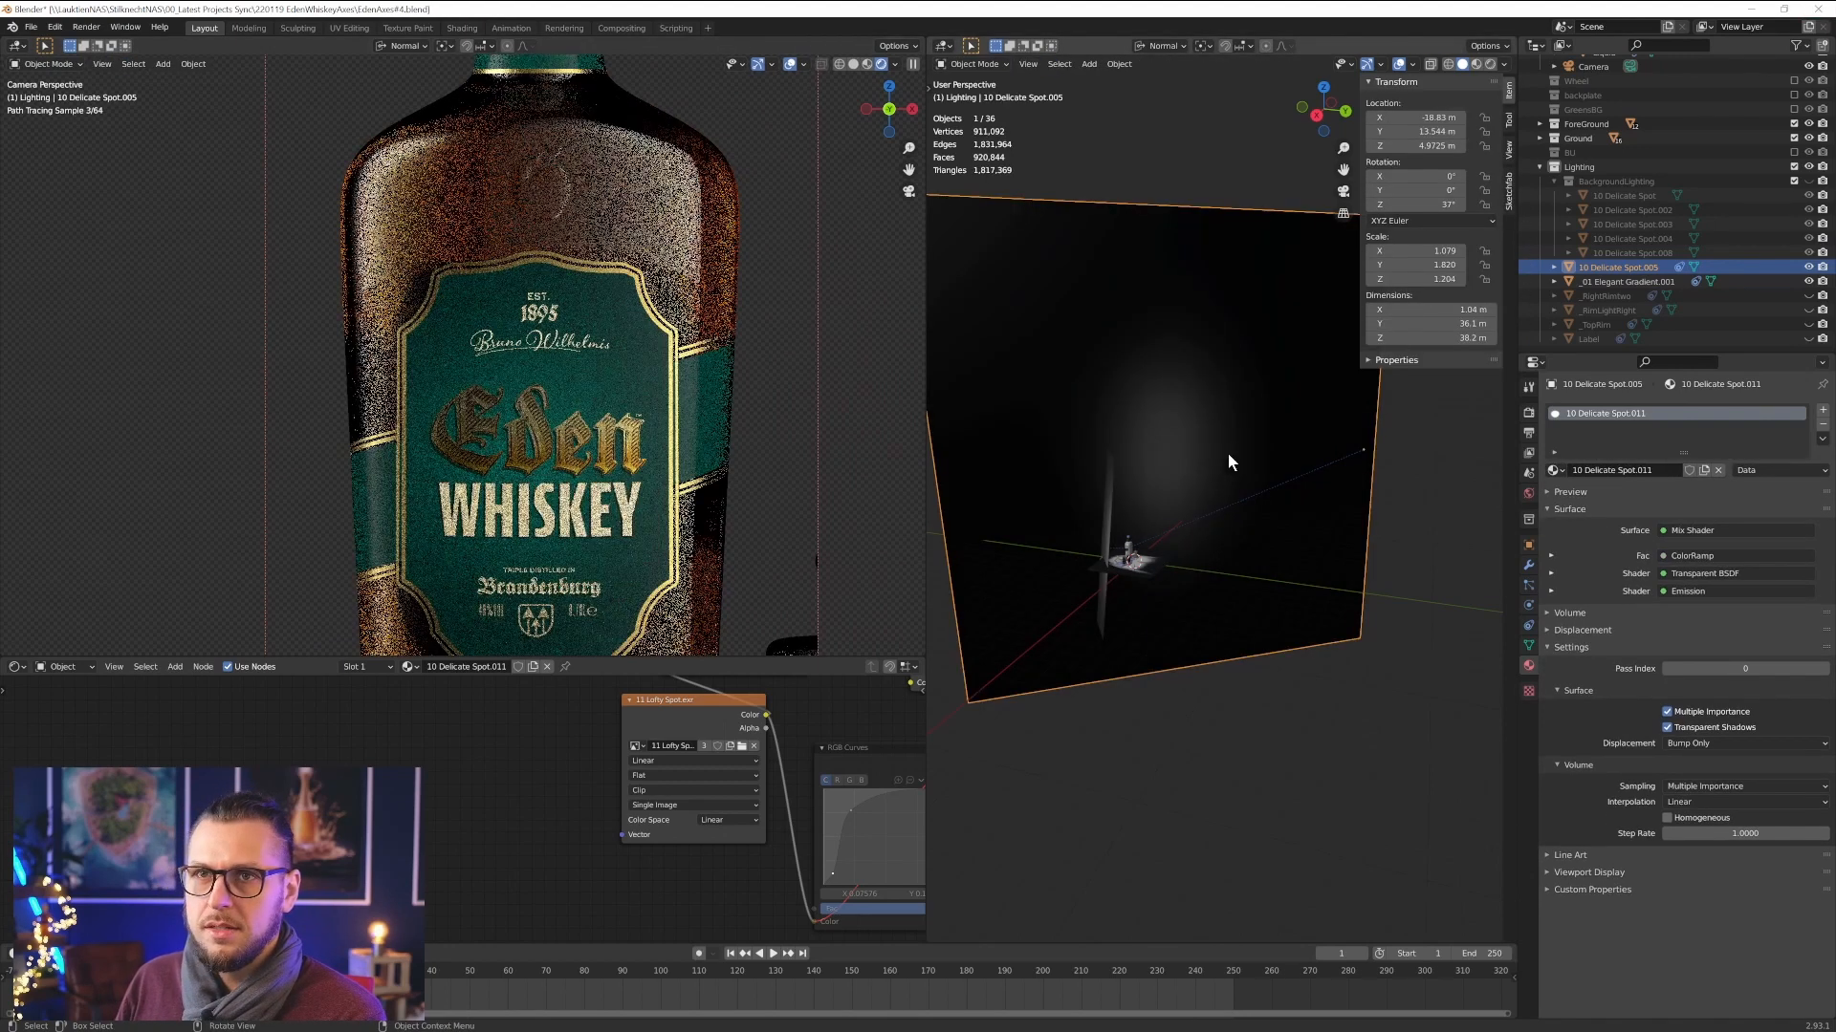
pyautogui.scroll(-2, 566, 348)
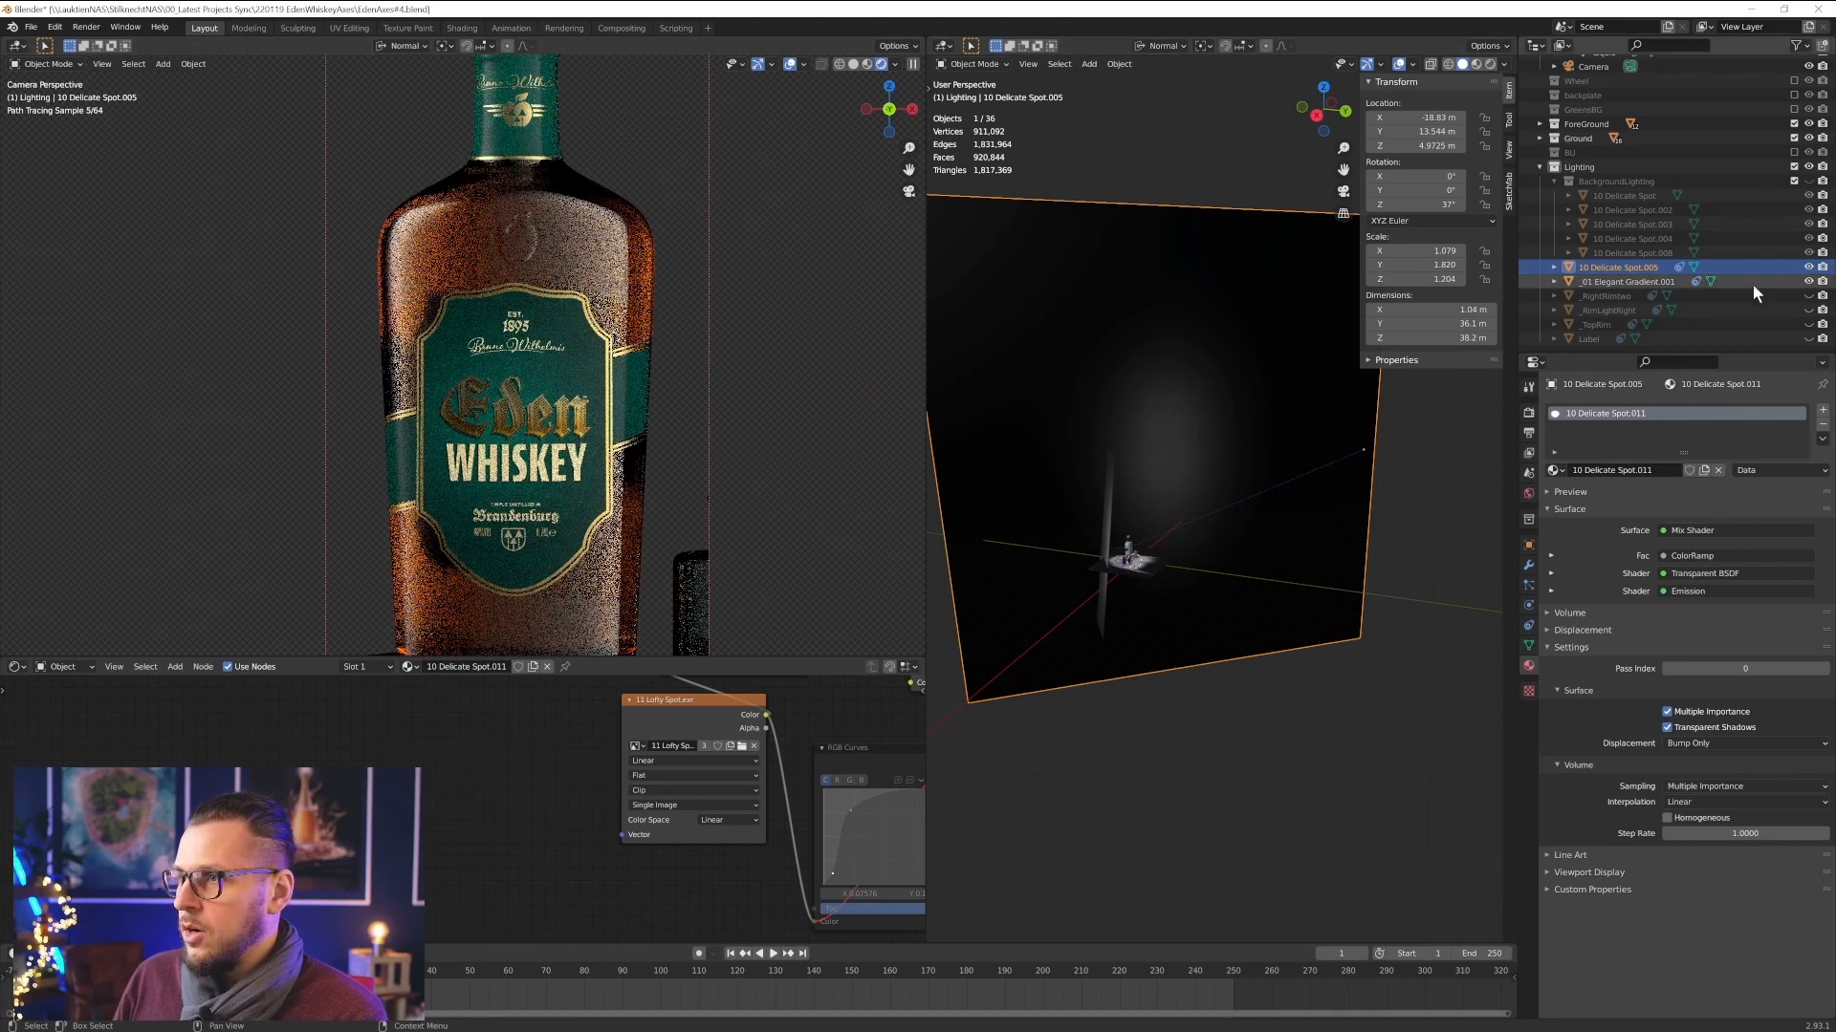
# - Show the _RightRimtwo and _RimLightRight lights one after the other and examine their effect on the bottle
pyautogui.click(1808, 296)
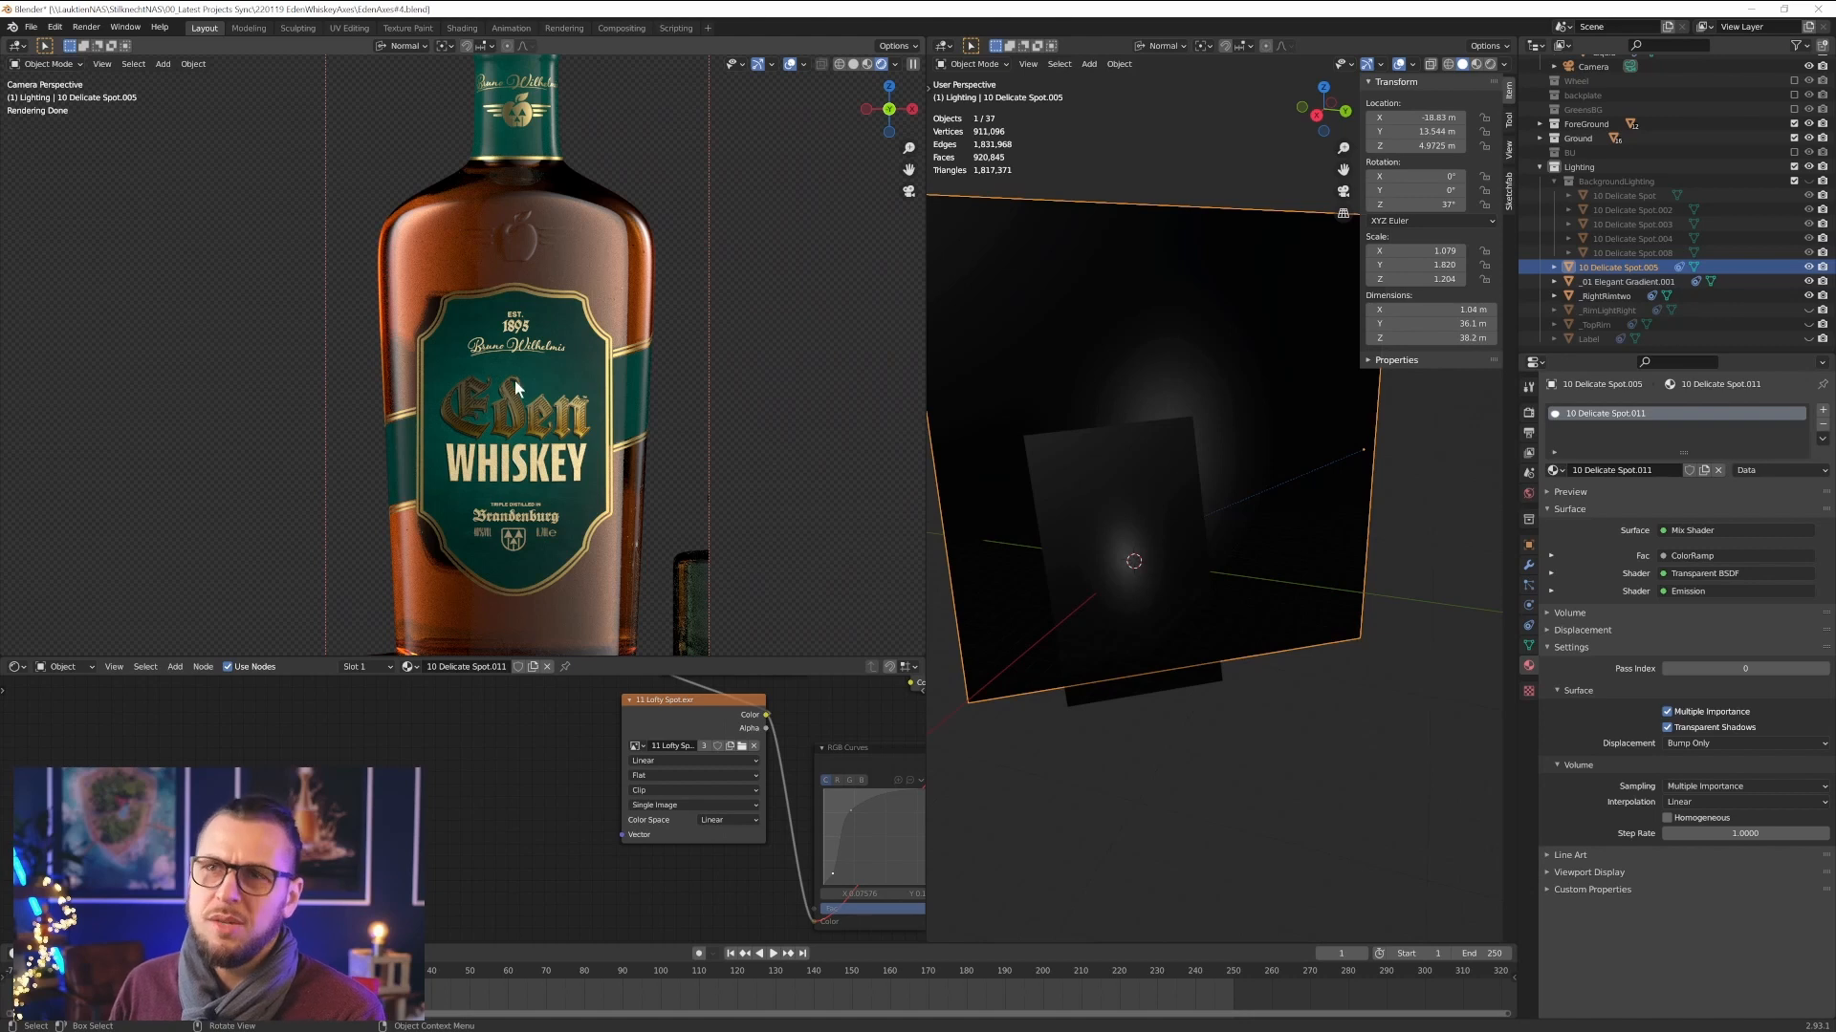
pyautogui.click(1808, 311)
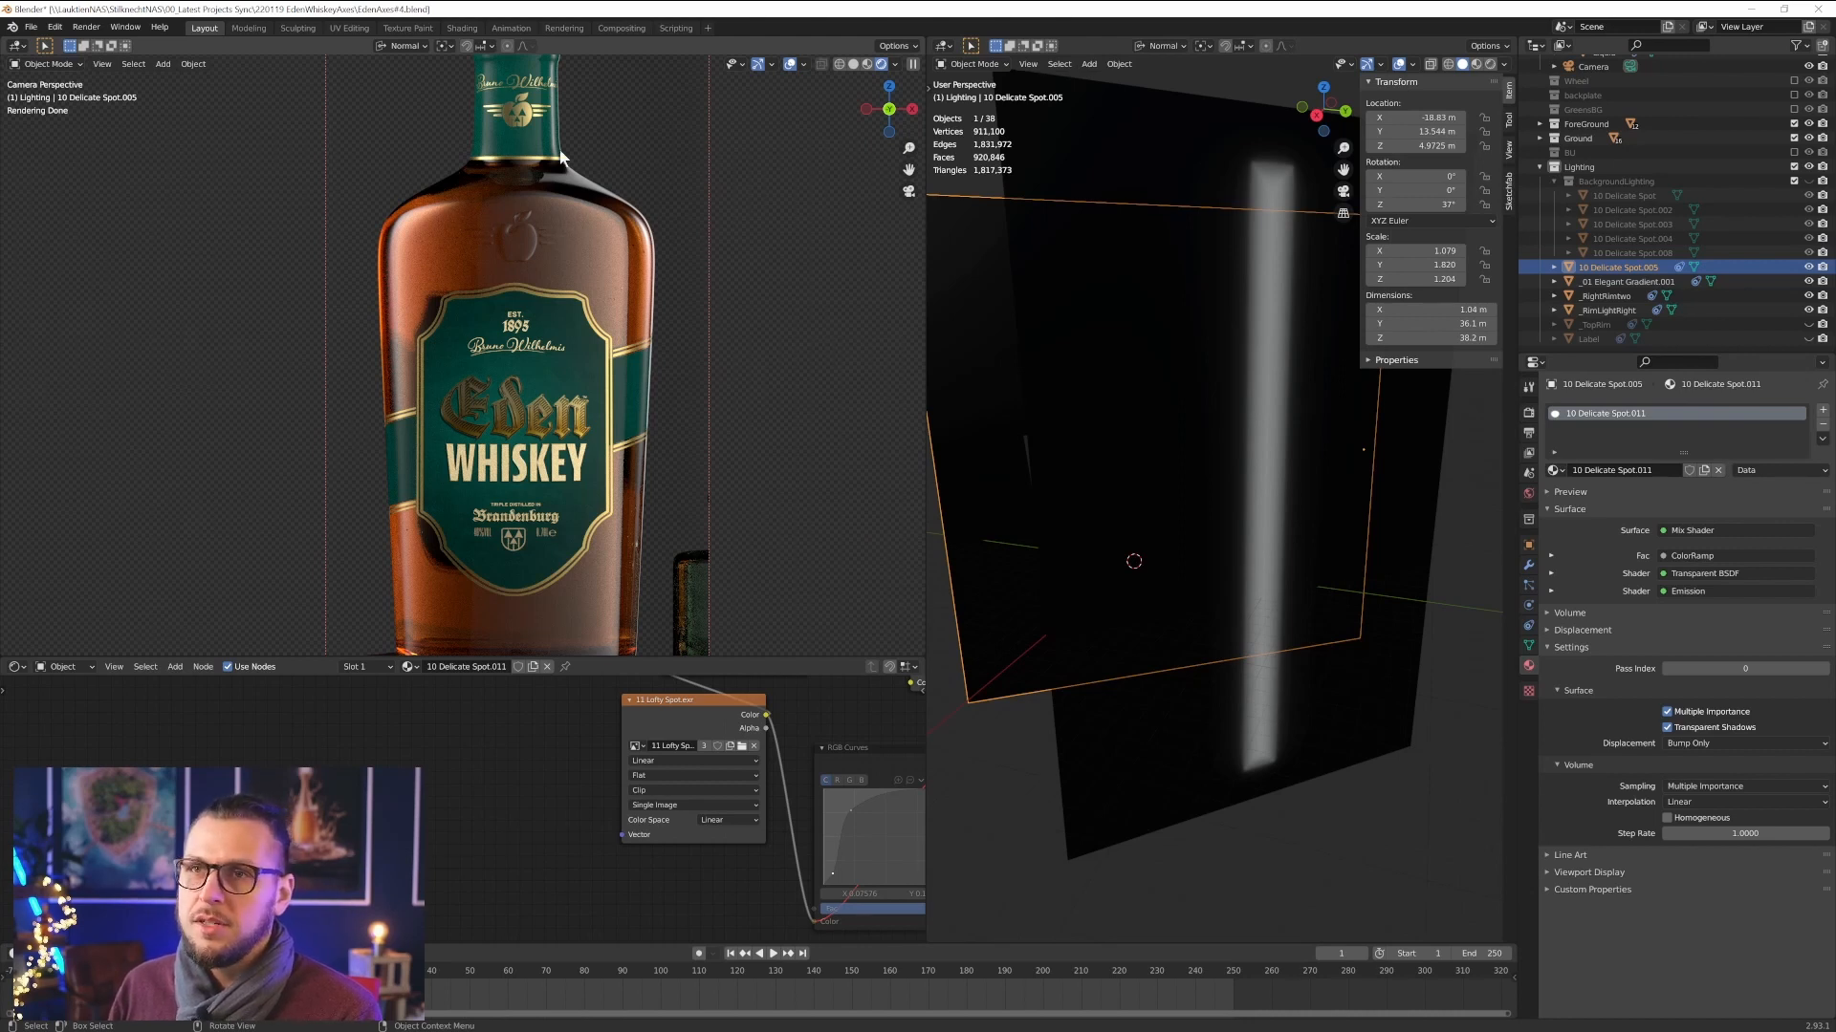
# - Select the _RimLightRight plane, enable its Transmission ray visibility to compare the effect in the glass, and disable it again
pyautogui.scroll(-5, 1186, 578)
pyautogui.moveTo(1219, 587); pyautogui.dragTo(1350, 603, button='middle')
pyautogui.click(1288, 589)
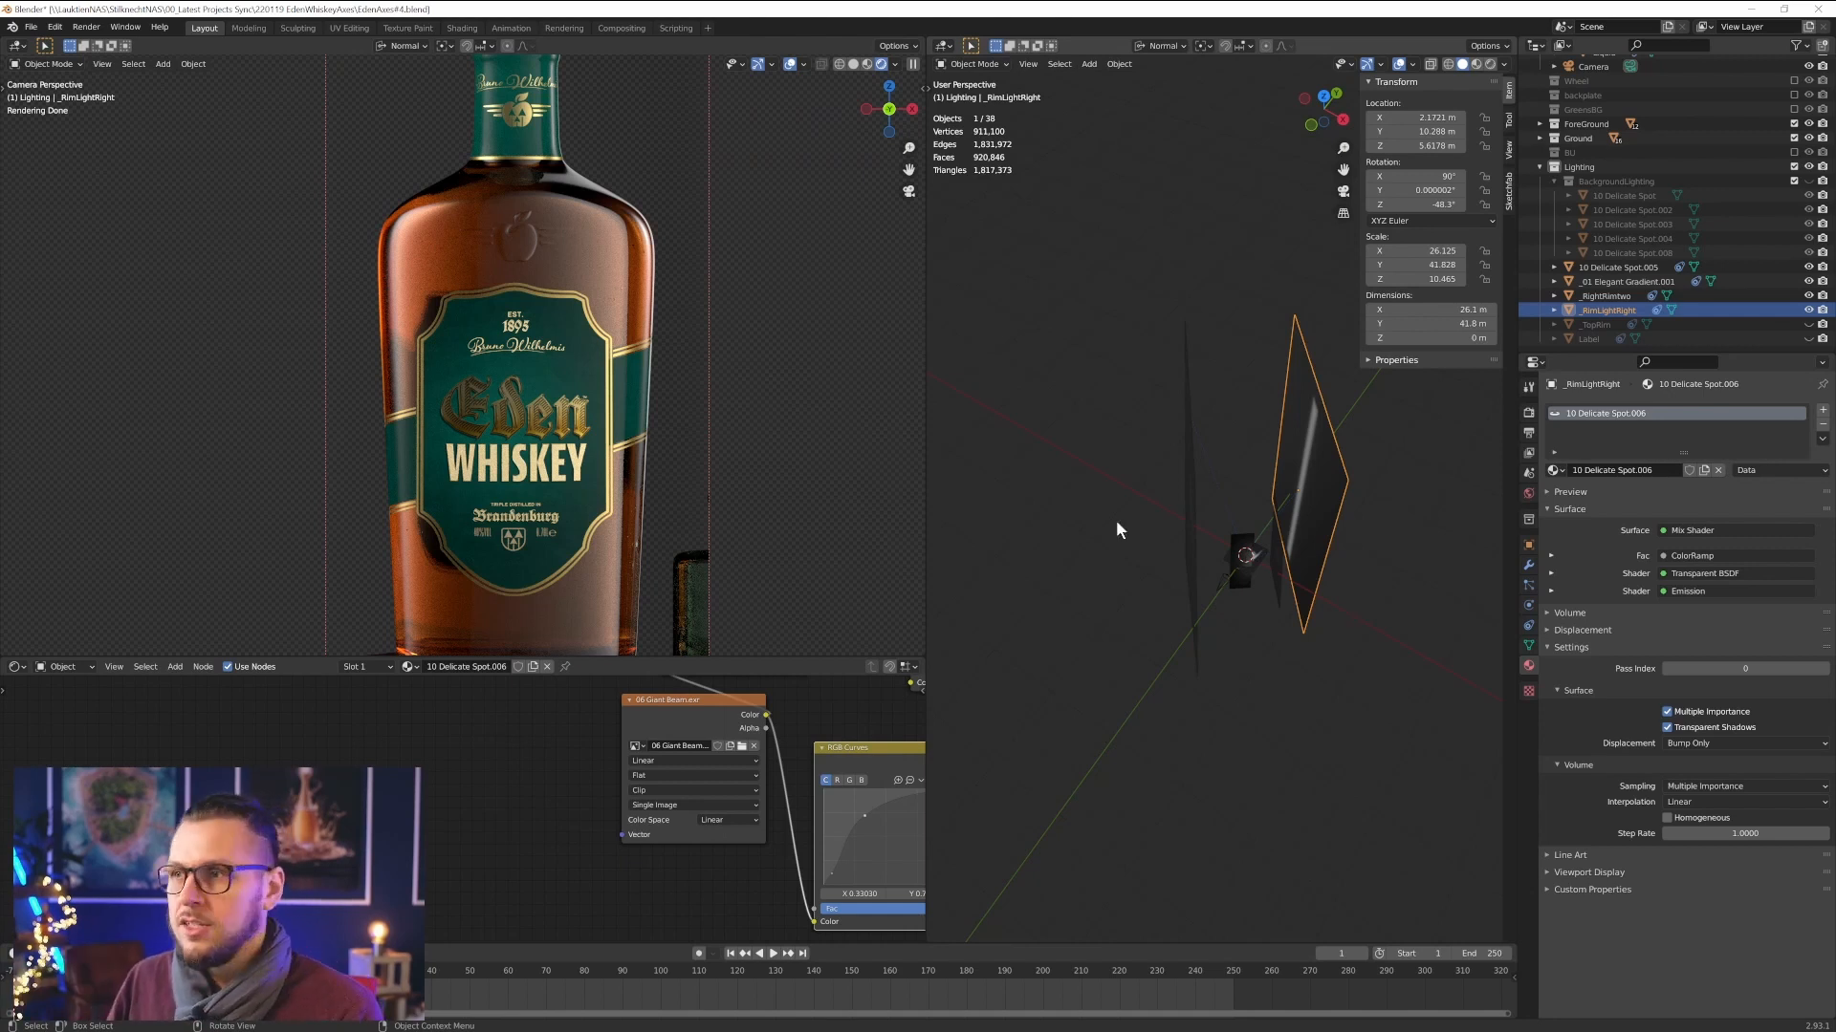
pyautogui.click(1528, 545)
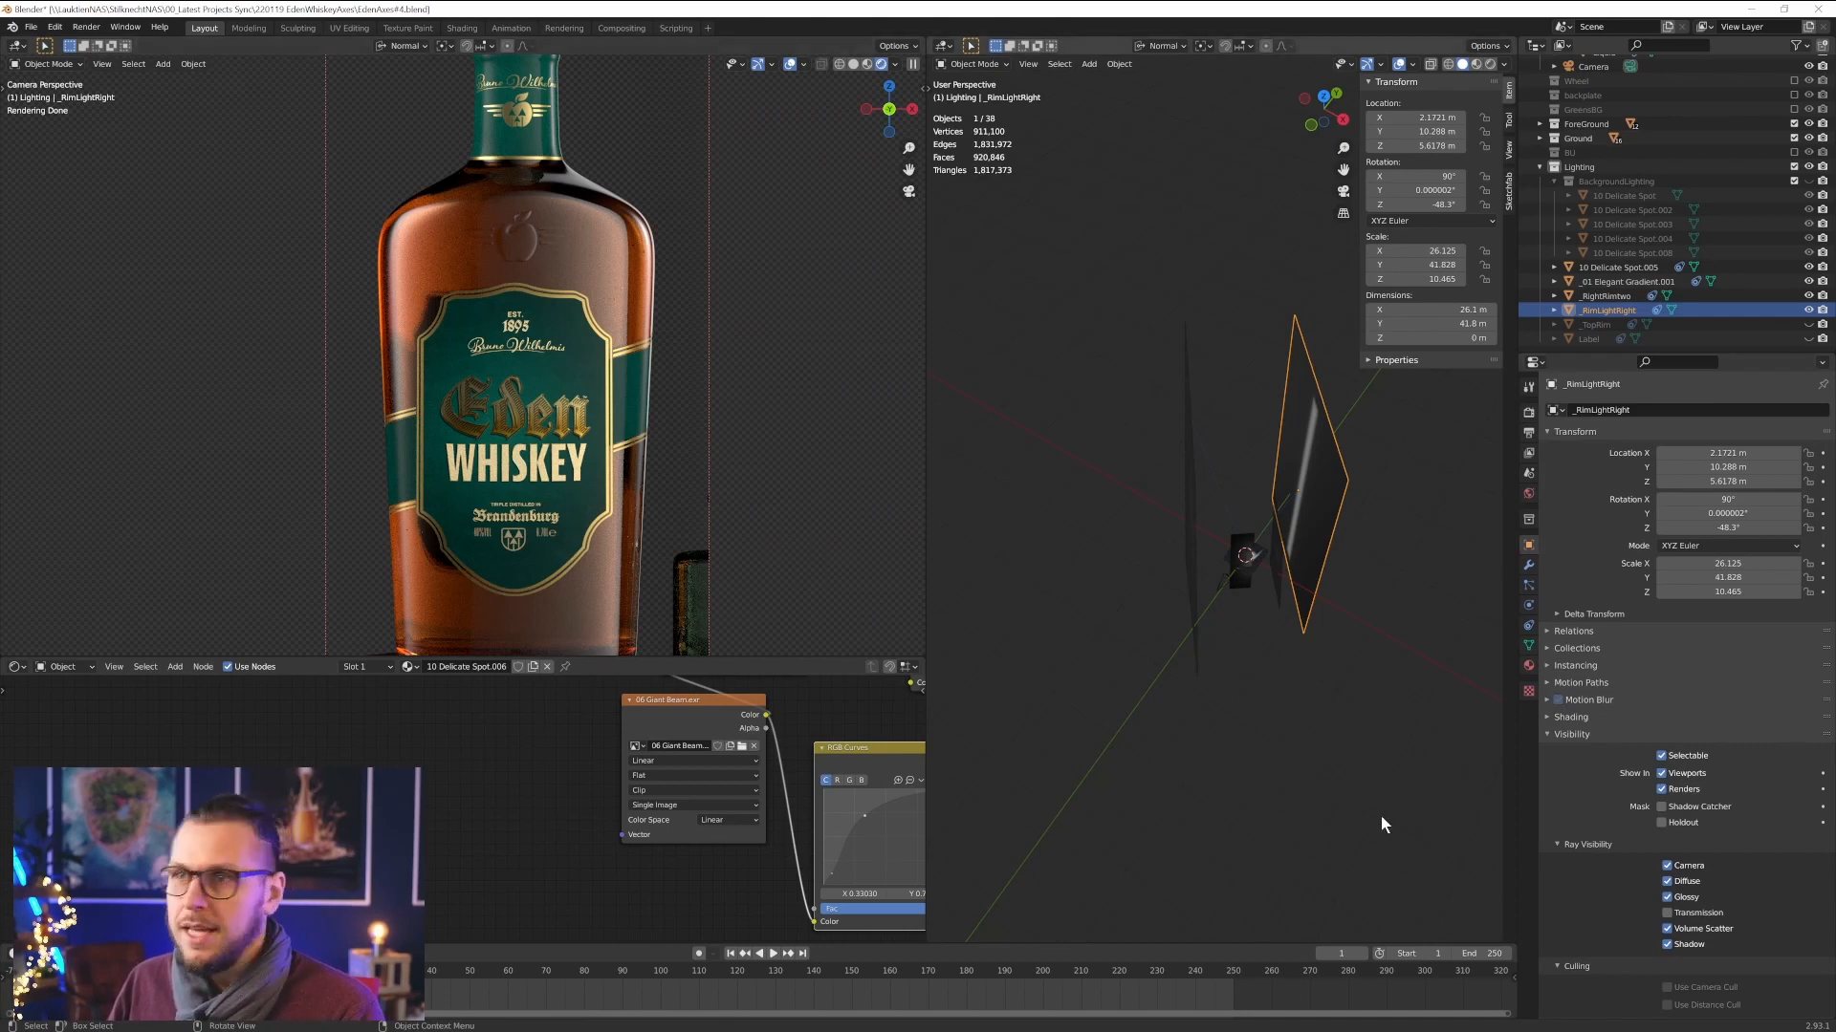
pyautogui.click(1667, 913)
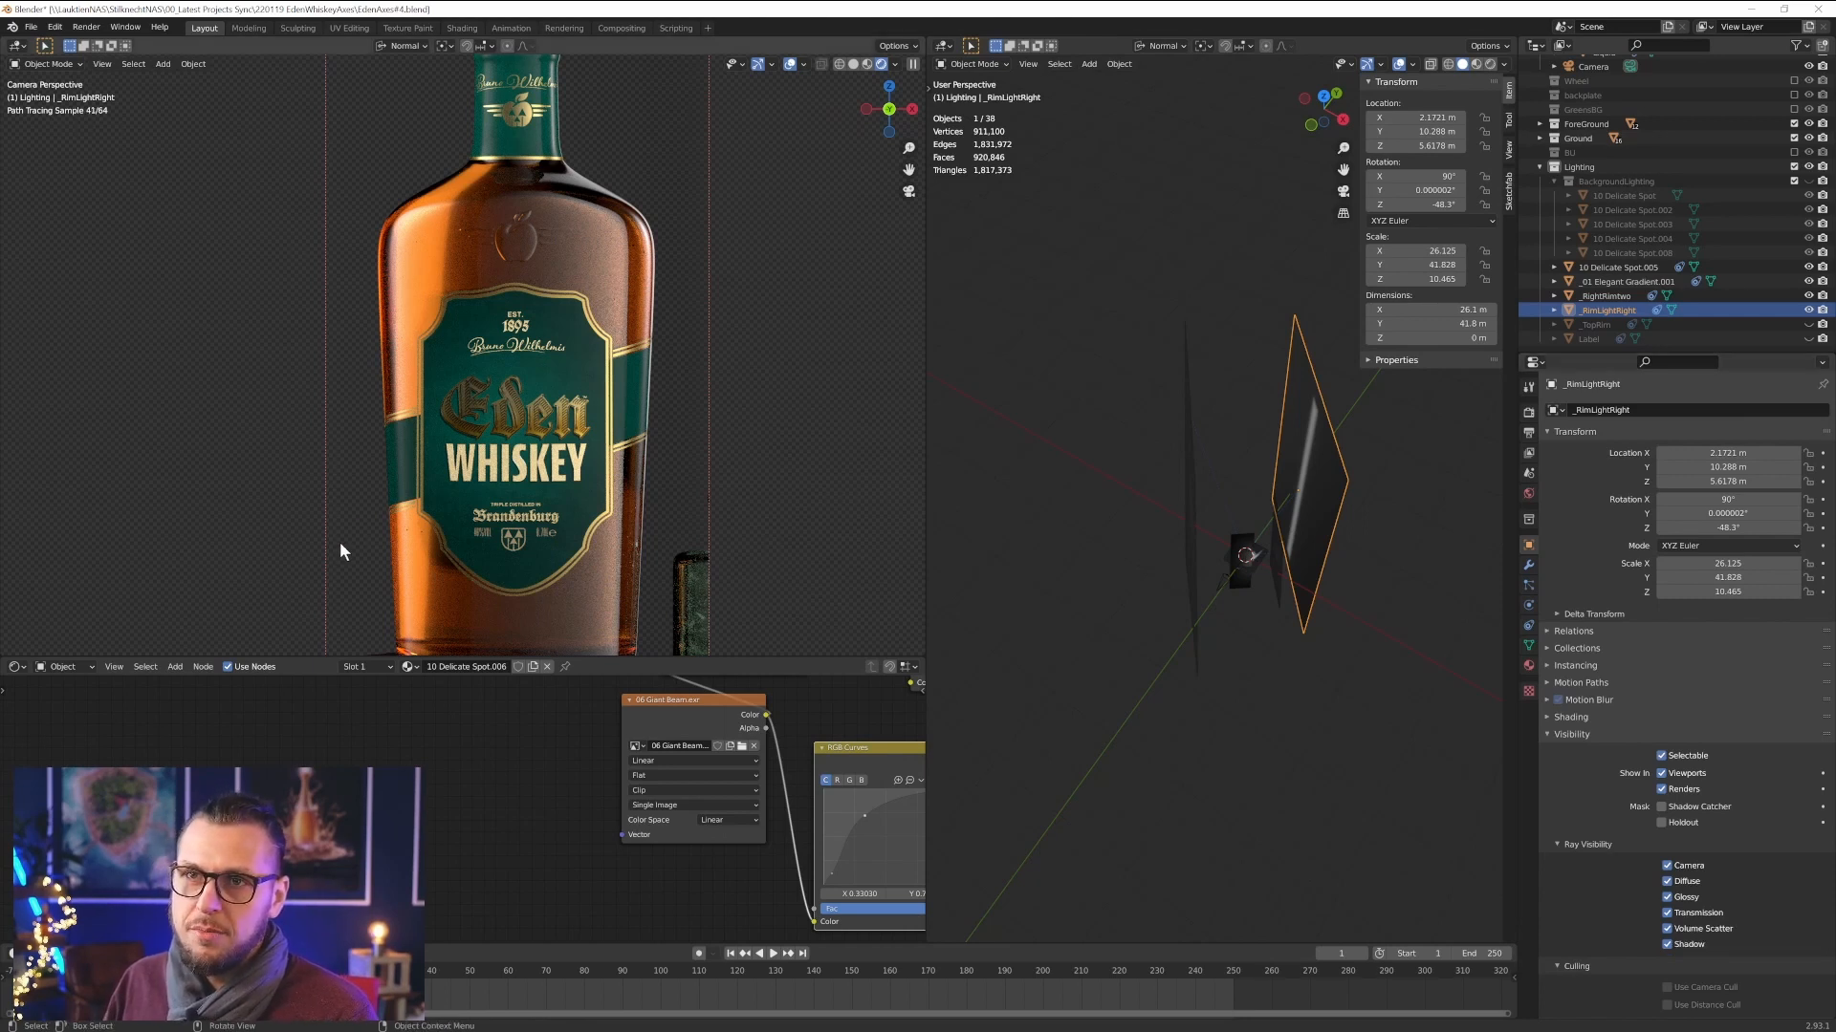
pyautogui.click(1696, 914)
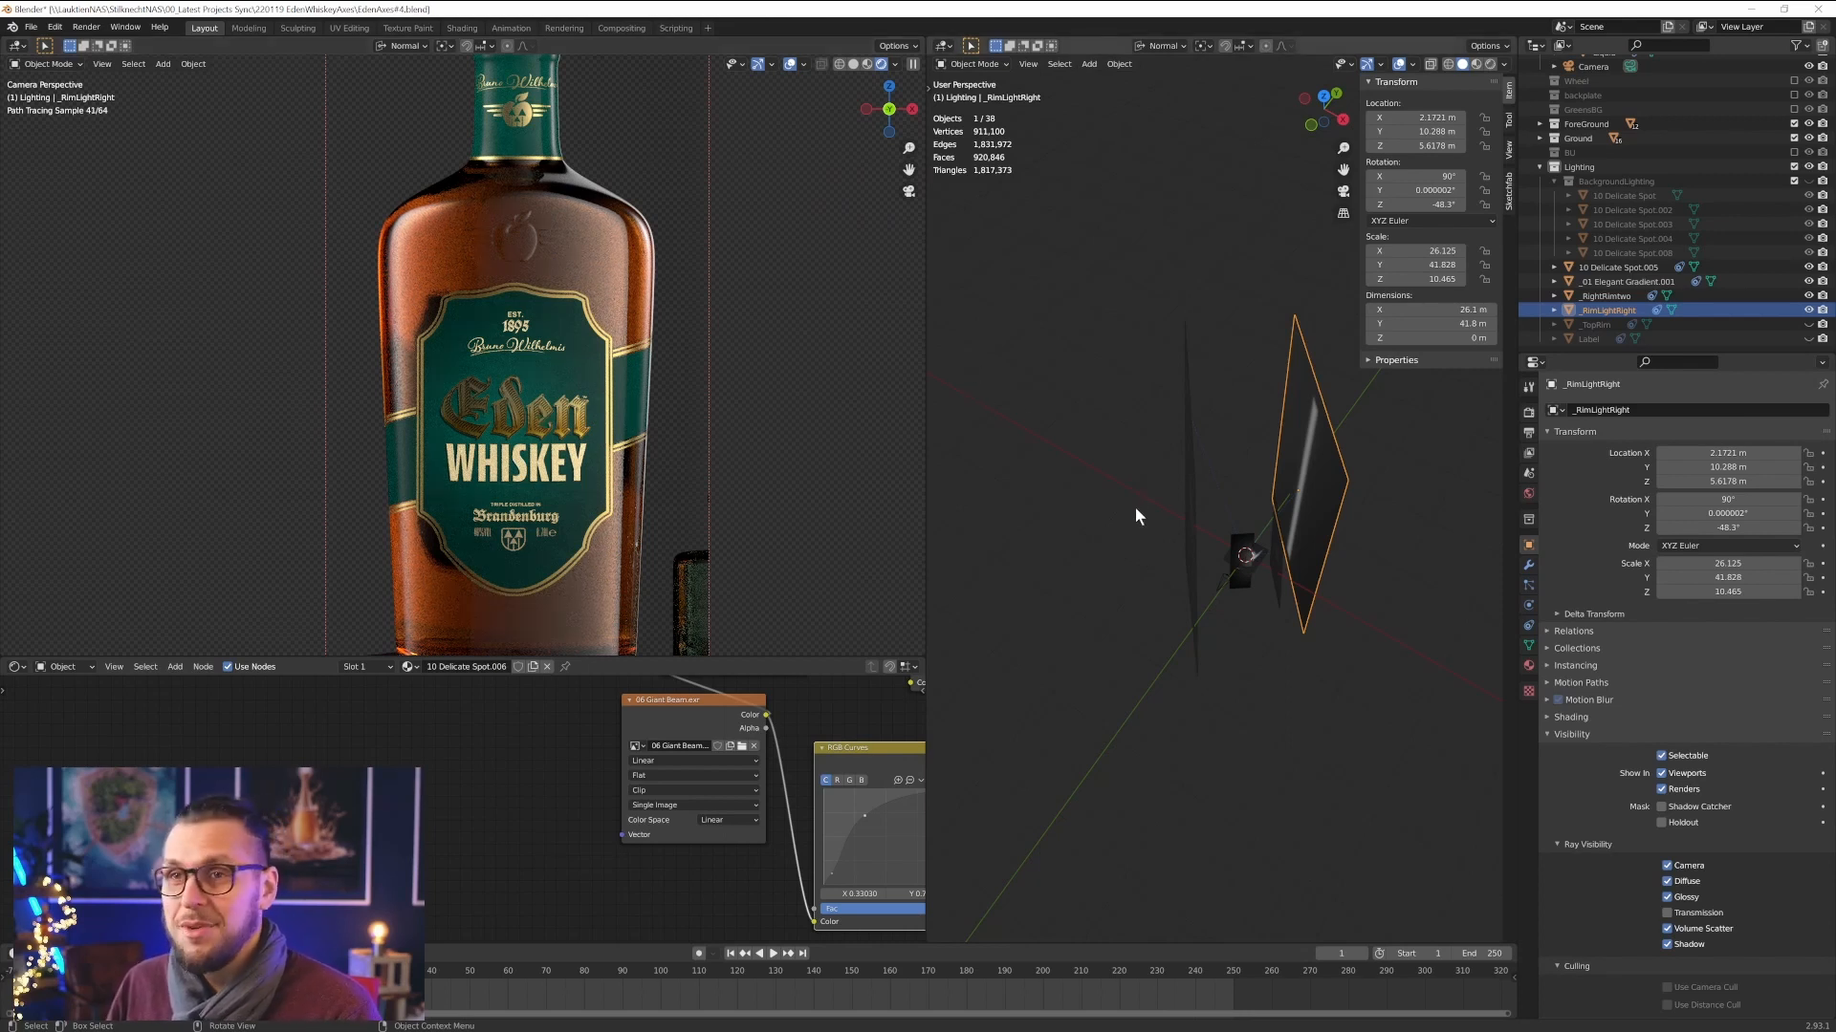
# - Show the _TopRim and Label lights and view the whole bottle with them
pyautogui.click(1808, 324)
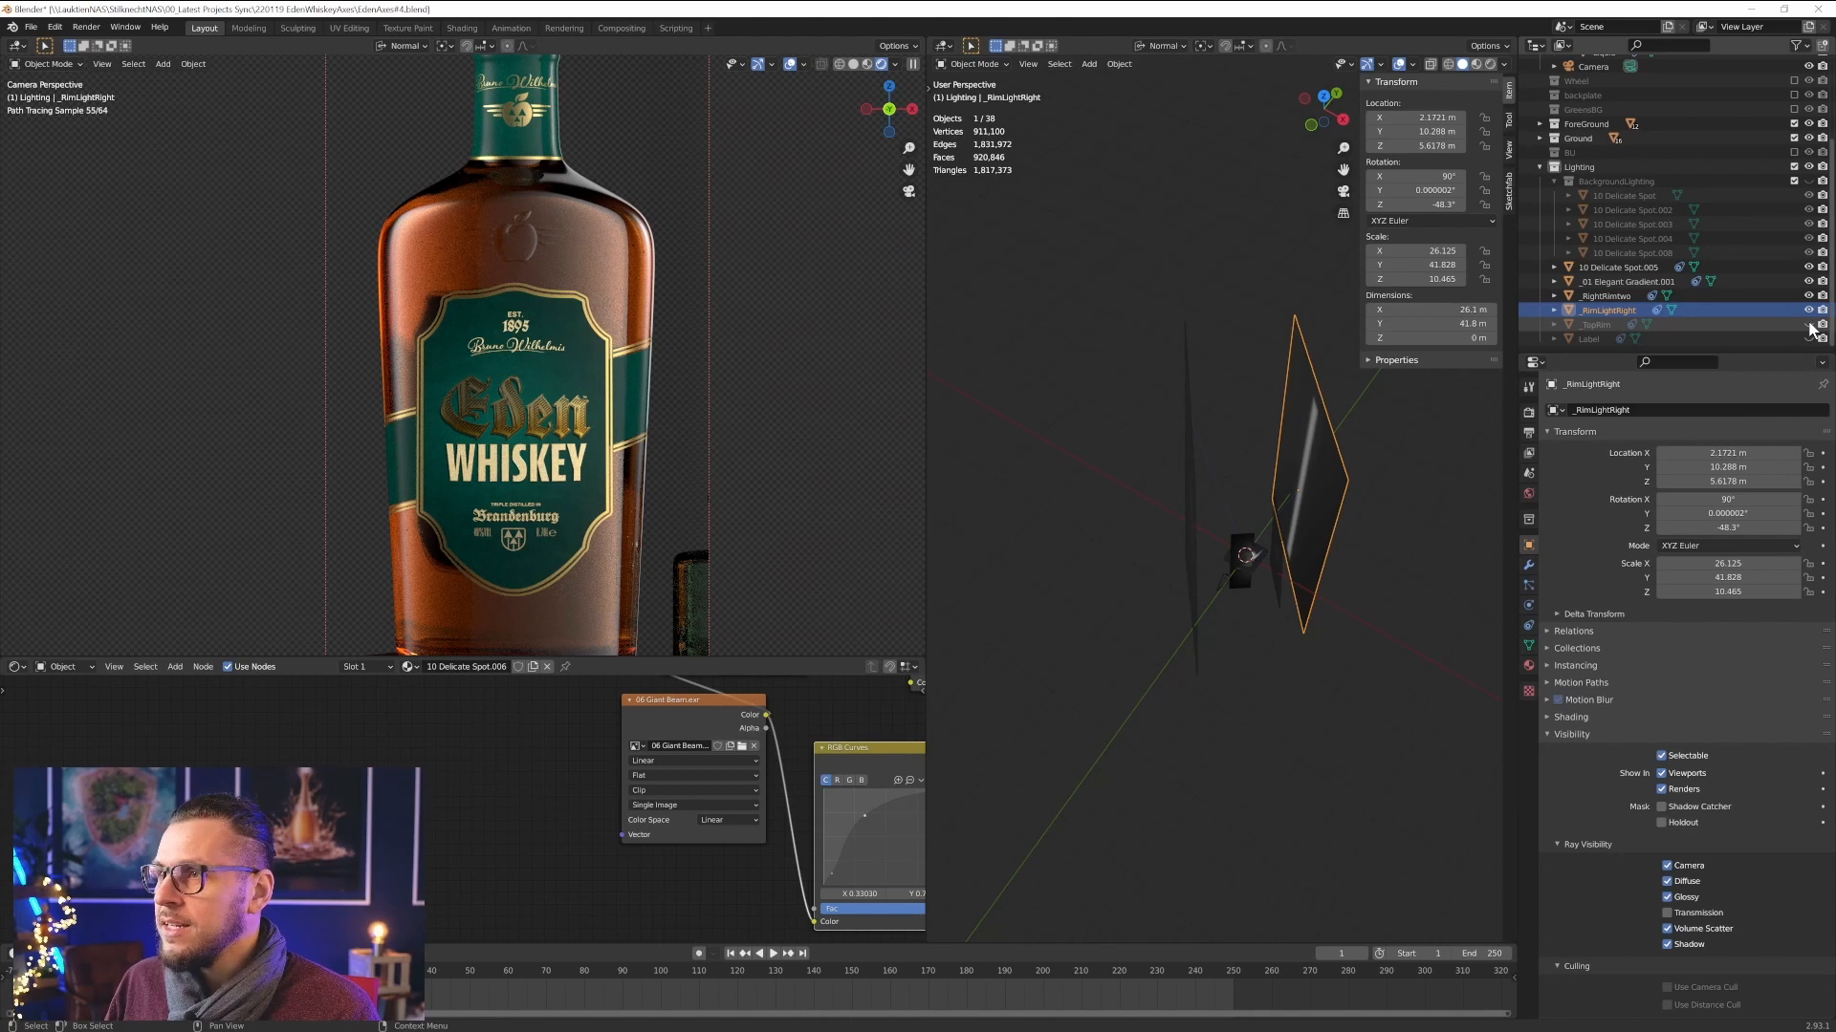
pyautogui.click(1775, 322)
pyautogui.scroll(-2, 732, 429)
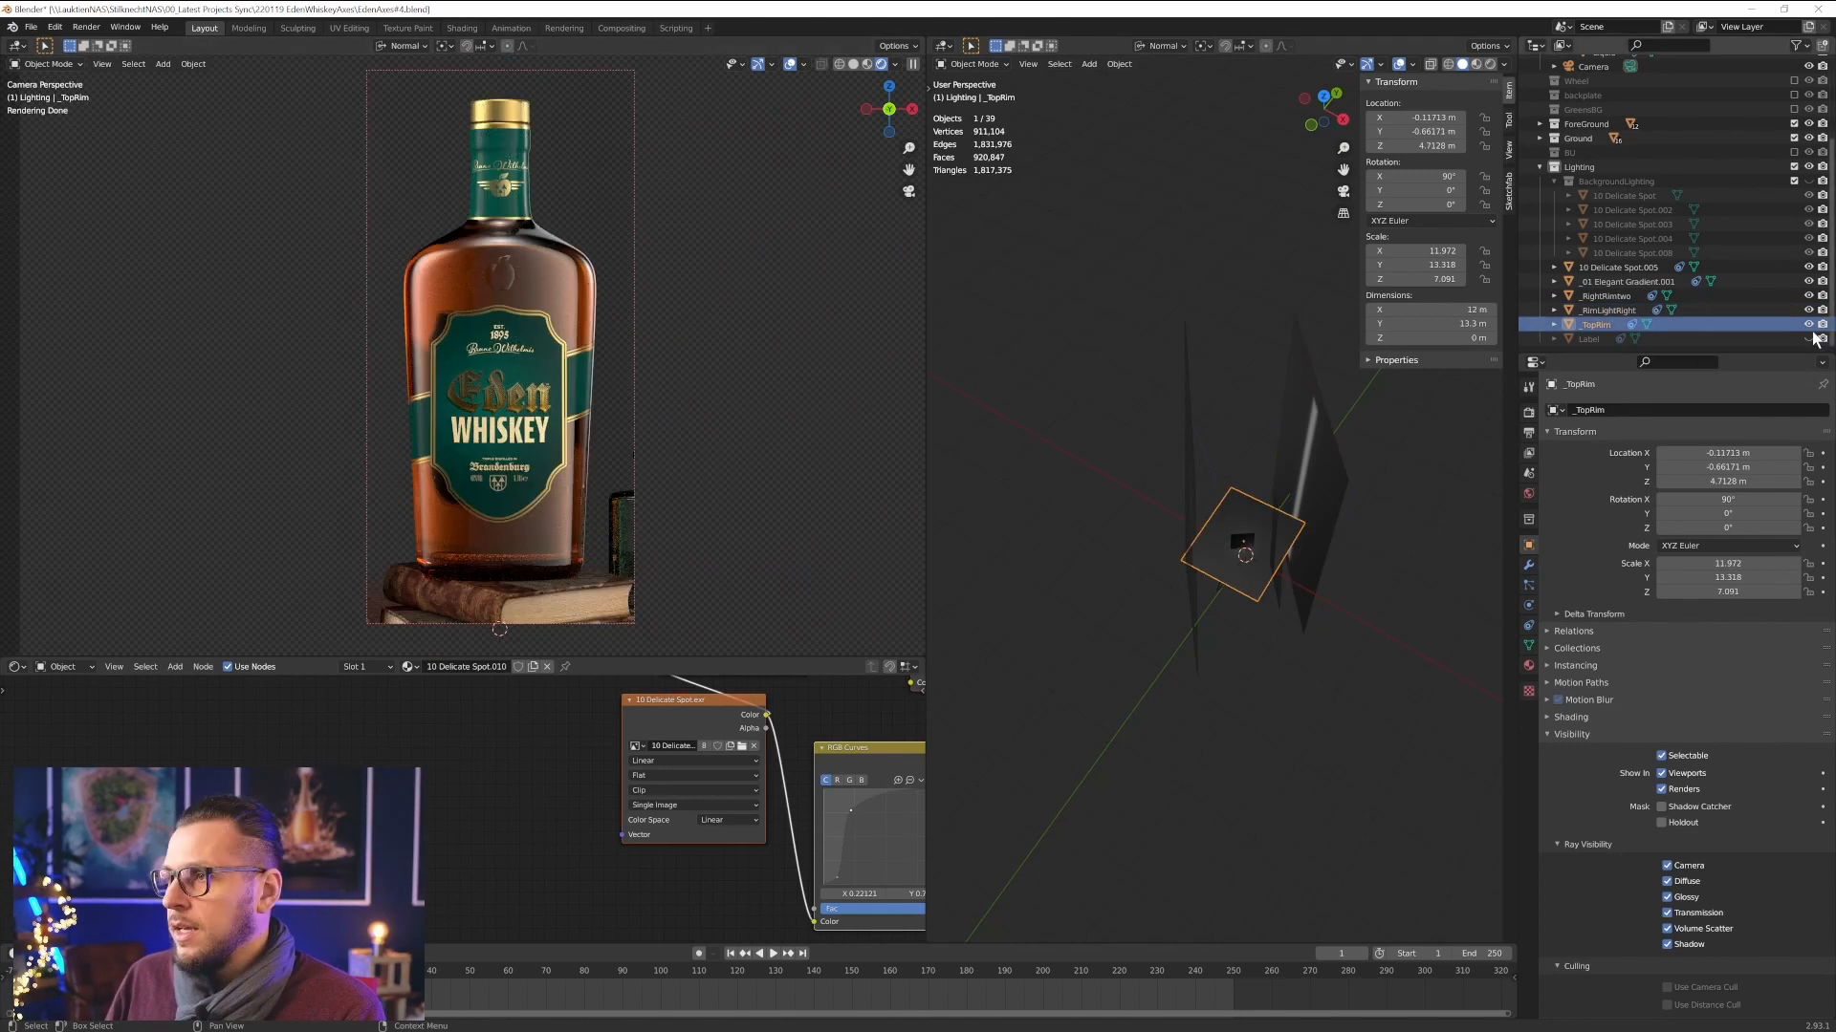
pyautogui.click(1809, 338)
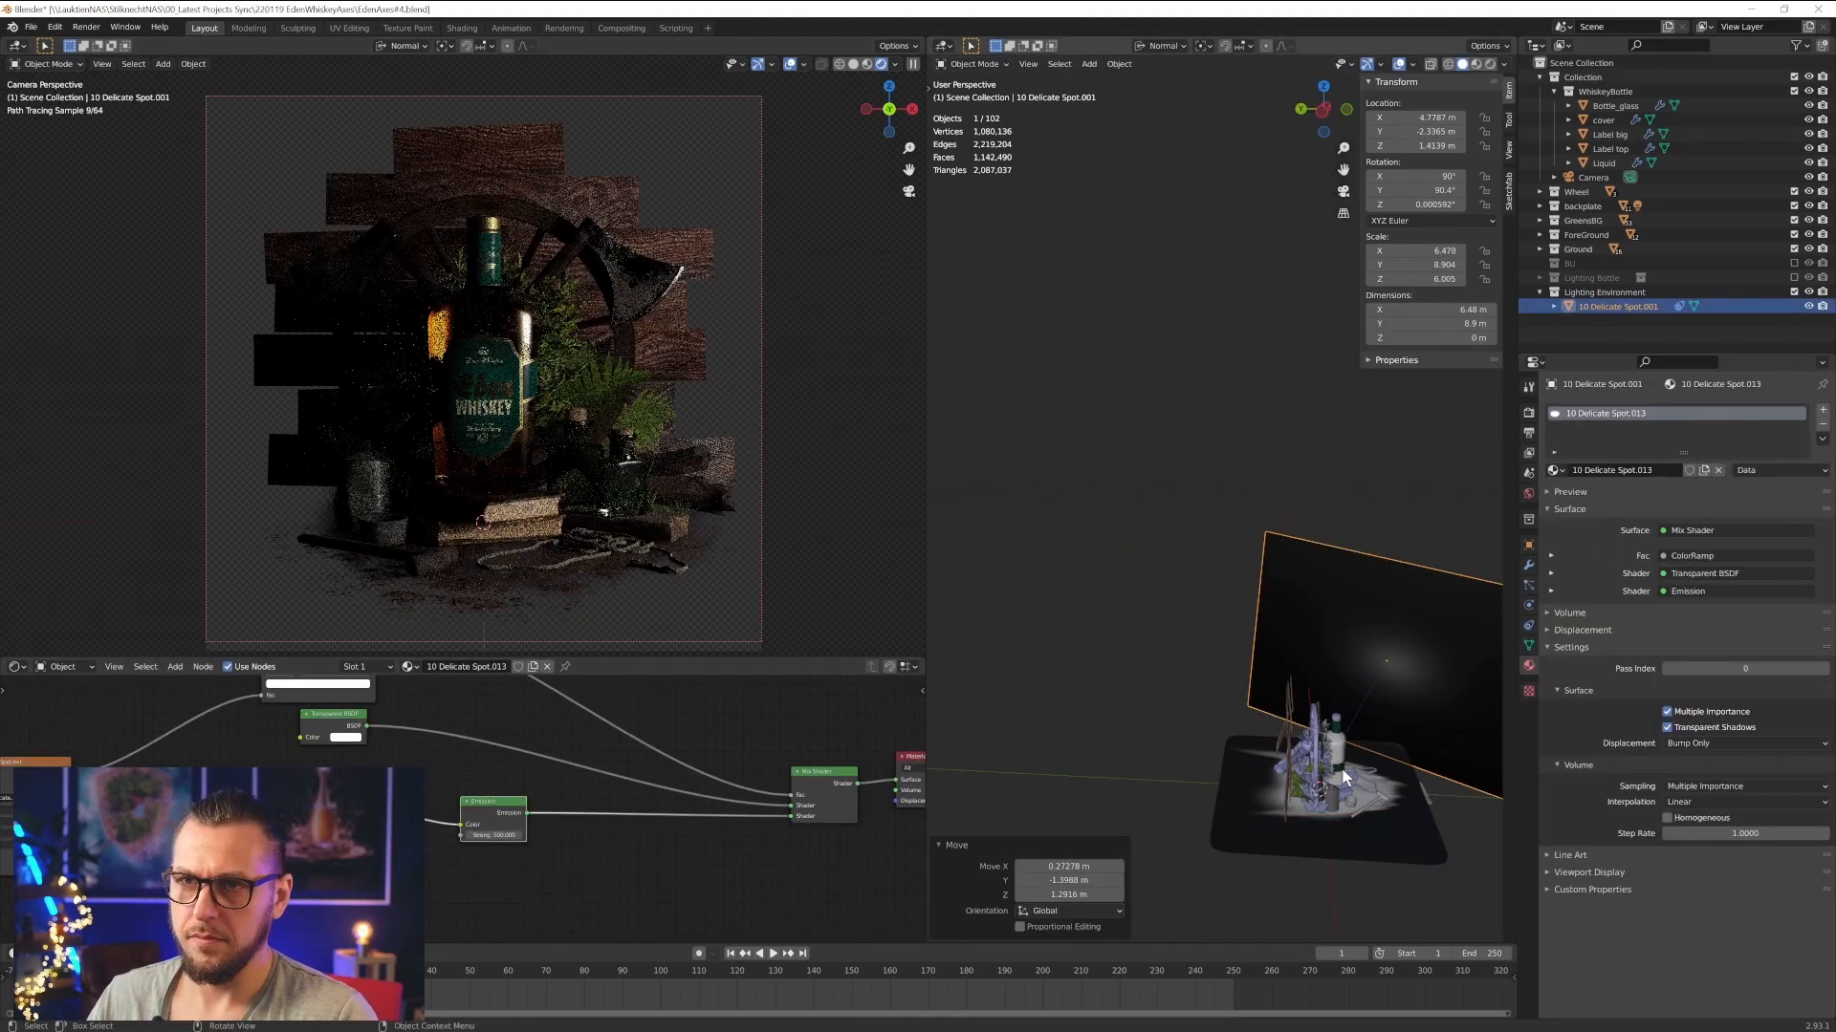
# - Move the 10 Delicate Spot.001 light plane to a position above the full product scene
pyautogui.press('g')
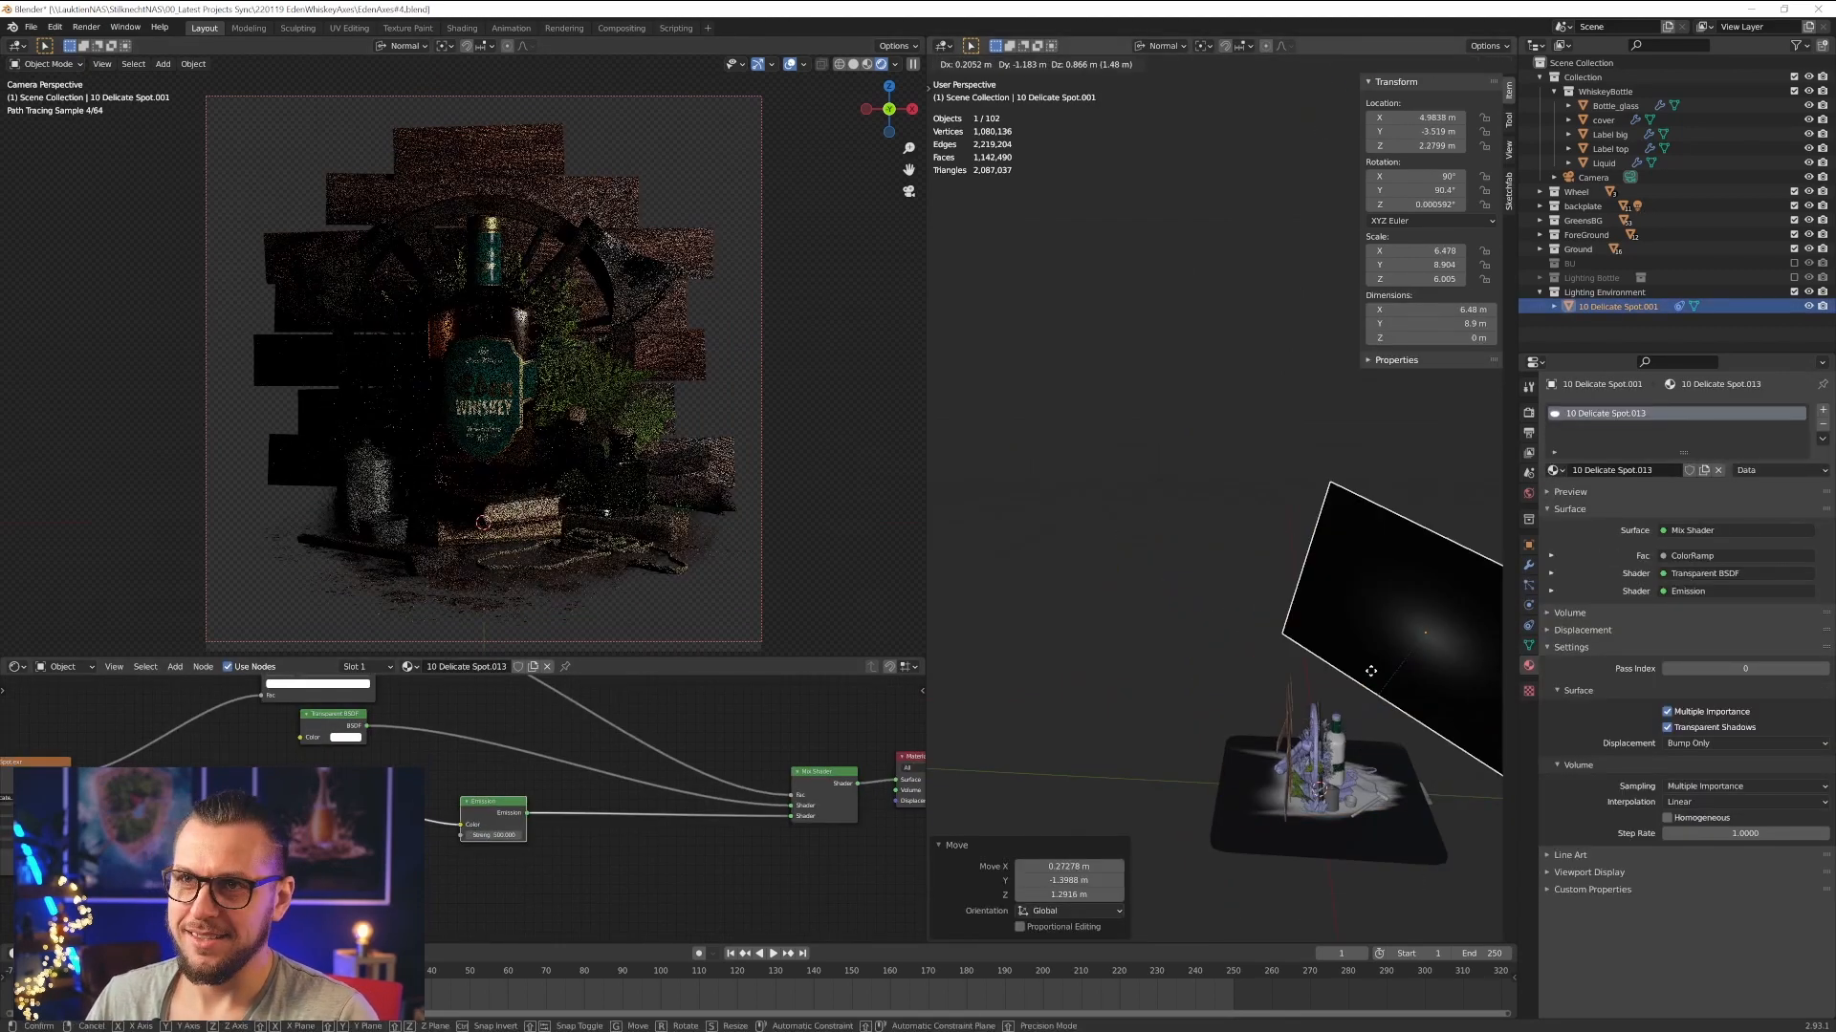
pyautogui.click(1356, 657)
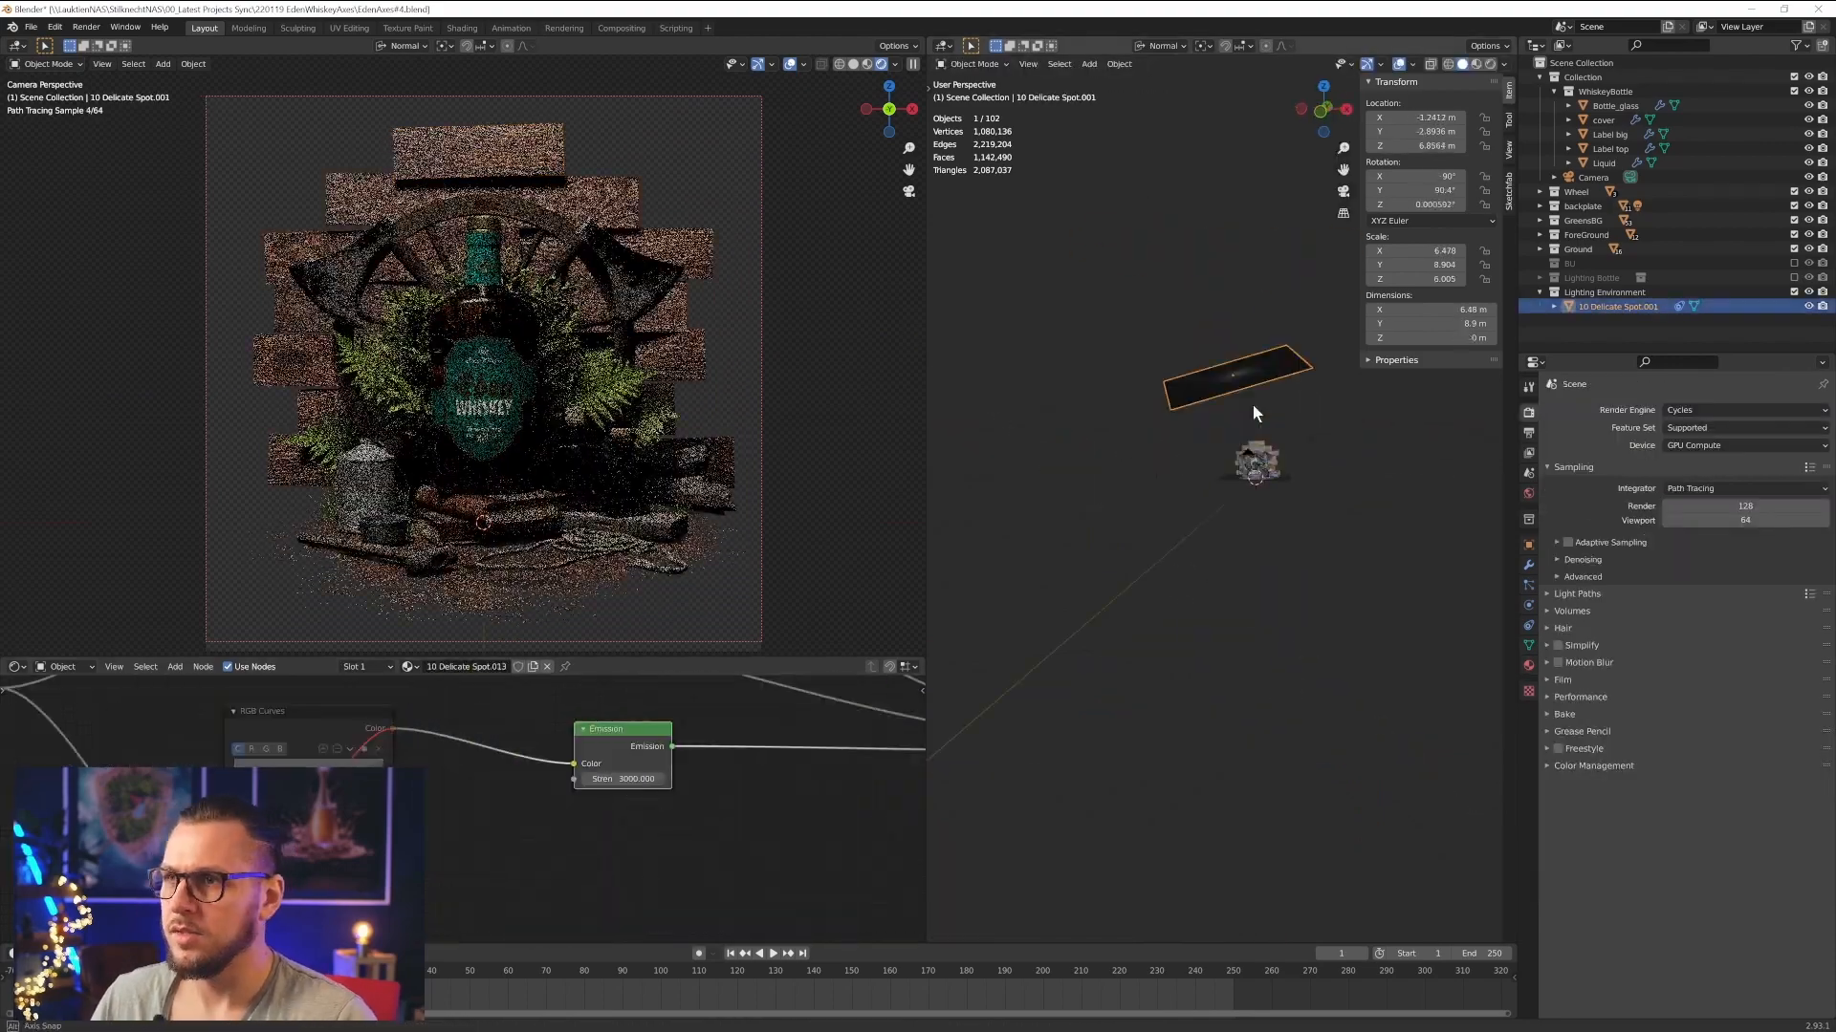
# - Duplicate the overhead light, place the copy beside the scene, and make its material single-user
pyautogui.hotkey('shift', 'd')
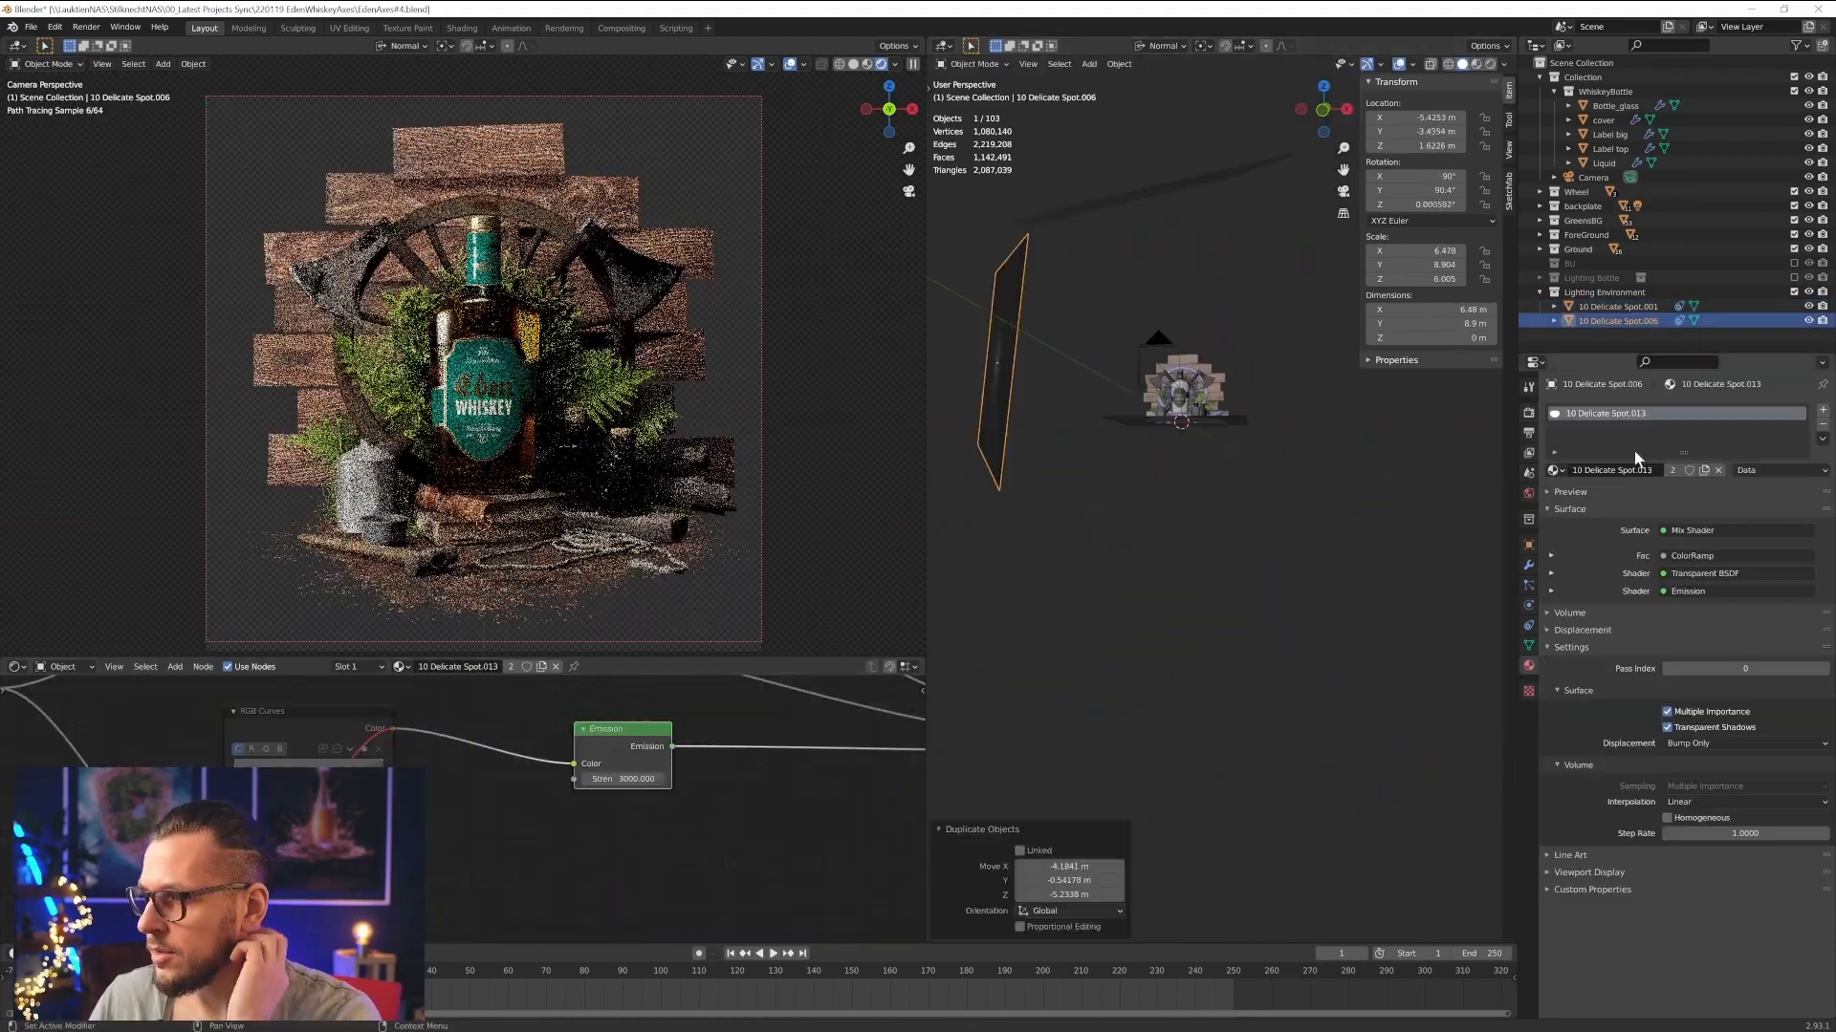
pyautogui.click(1672, 470)
pyautogui.press('r')
pyautogui.press('z')
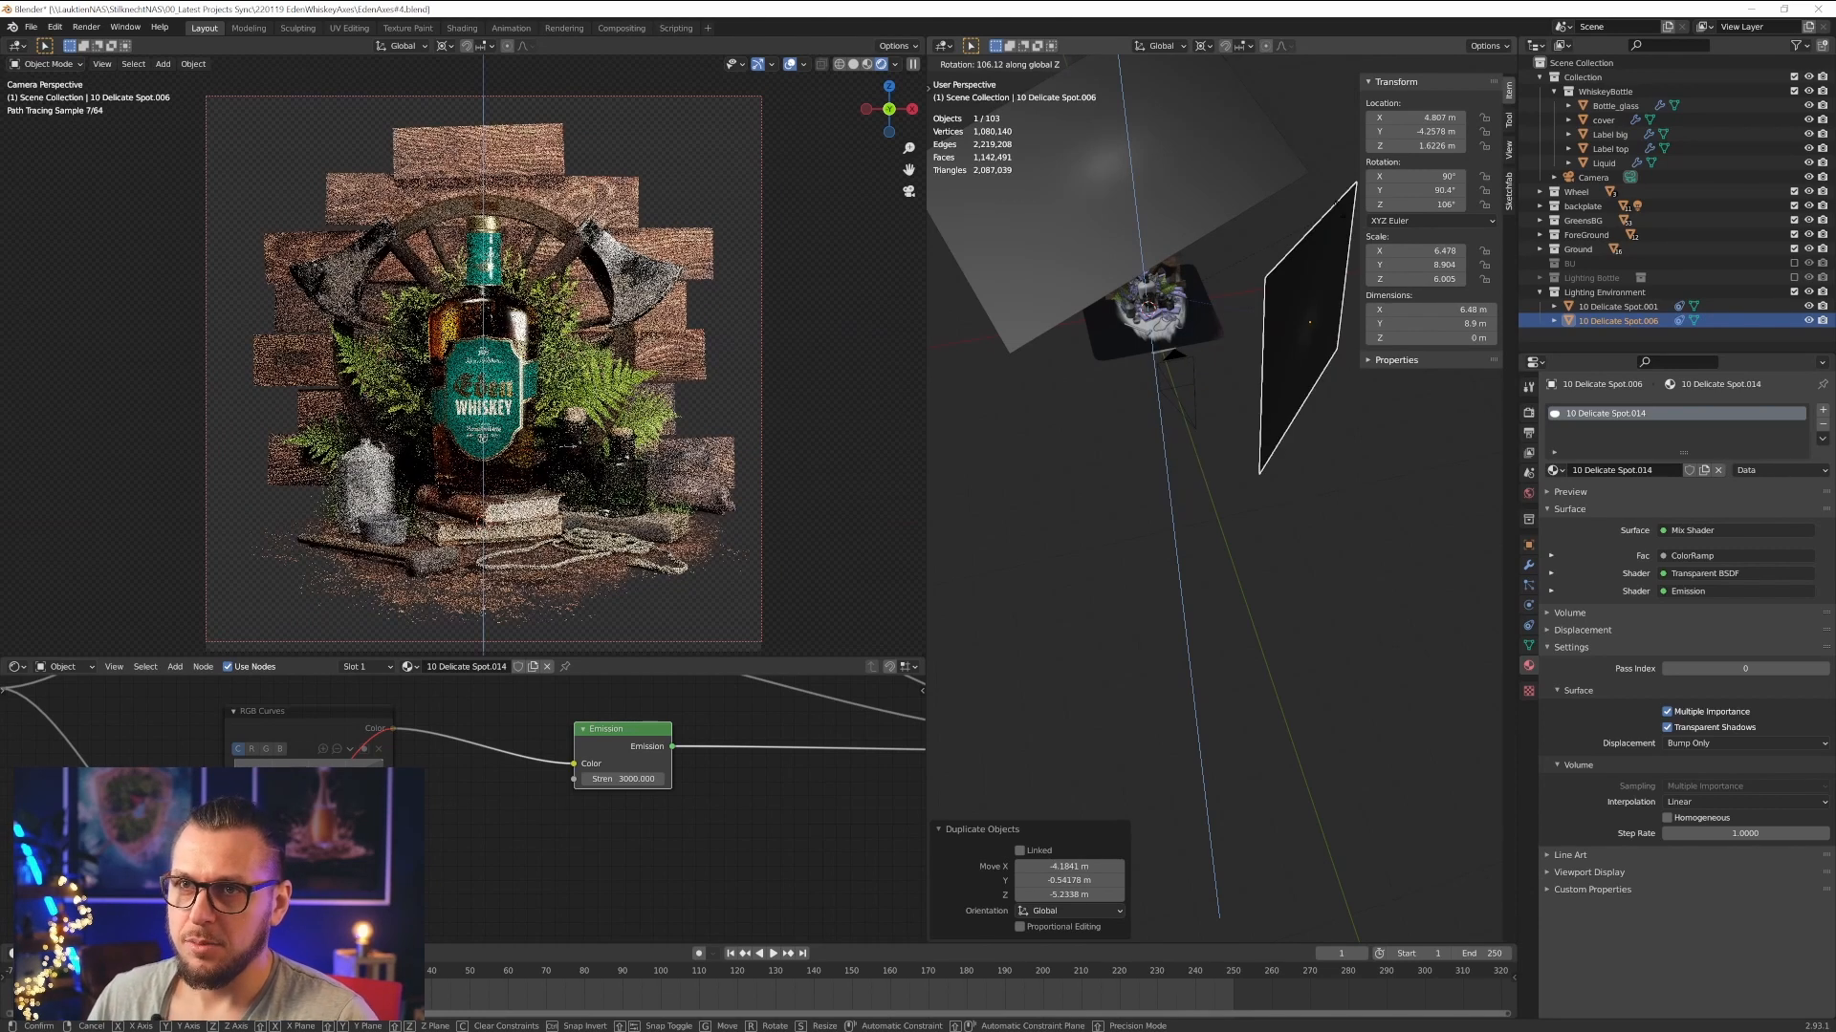
pyautogui.press('Escape')
# - Insert a Mix color node before the Emission node in the duplicated light's material and tint it blue
pyautogui.scroll(-4, 561, 828)
pyautogui.moveTo(484, 783)
pyautogui.mouseDown(button='middle')
pyautogui.moveTo(562, 828)
pyautogui.moveTo(504, 812)
pyautogui.mouseUp(button='middle')
pyautogui.hotkey('shift', 'a')
pyautogui.click(430, 855)
pyautogui.write('mix')
pyautogui.press('Return')
pyautogui.click(432, 803)
pyautogui.click(438, 802)
pyautogui.click(440, 767)
pyautogui.click(451, 848)
pyautogui.click(503, 723)
pyautogui.moveTo(453, 825)
pyautogui.mouseDown()
pyautogui.moveTo(426, 825)
pyautogui.moveTo(469, 825)
pyautogui.mouseUp()
# - Hide the overhead light and scale the blue side light plane by 0.302 along its normal Y axis
pyautogui.click(1128, 206)
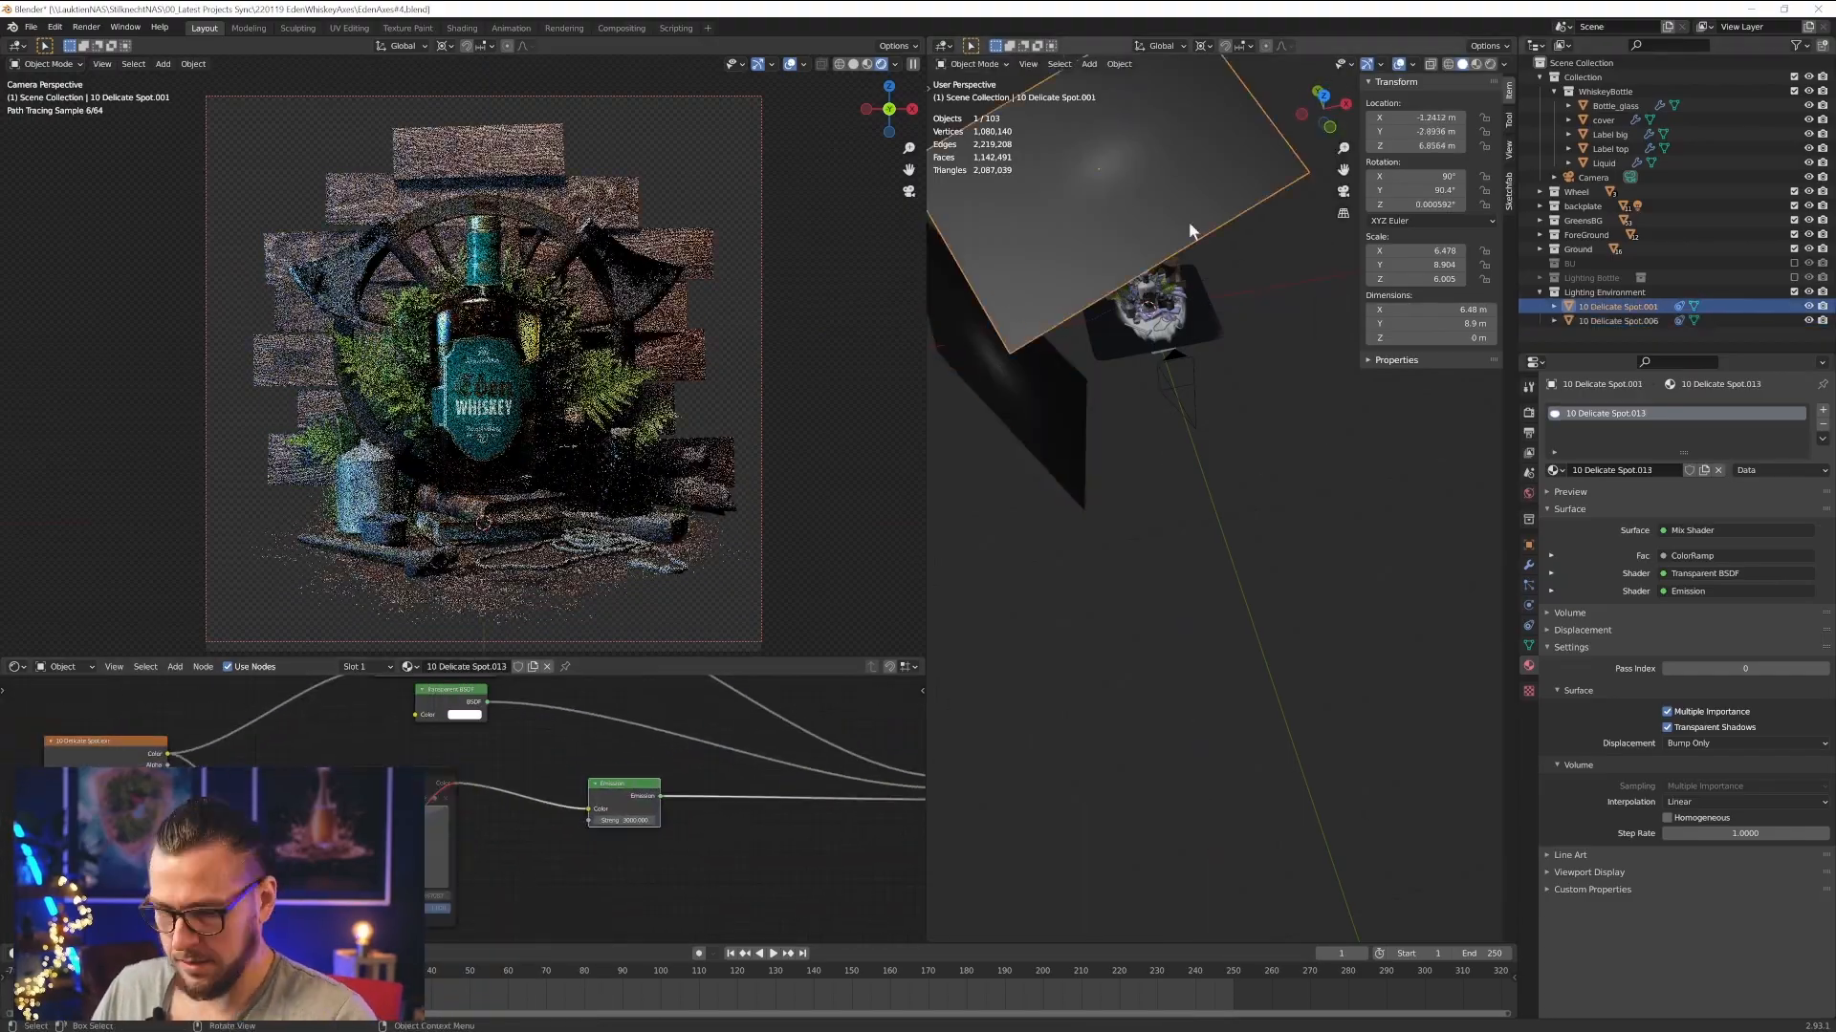
pyautogui.press('h')
pyautogui.click(1018, 402)
pyautogui.moveTo(1070, 459); pyautogui.dragTo(1196, 525, button='middle')
pyautogui.press('s')
pyautogui.press('y')
pyautogui.press('y')
pyautogui.click(1109, 425)
# - Move the blue side light along its normal Y axis and about 3.25 m along its normal Z axis
pyautogui.press('g')
pyautogui.press('y')
pyautogui.press('y')
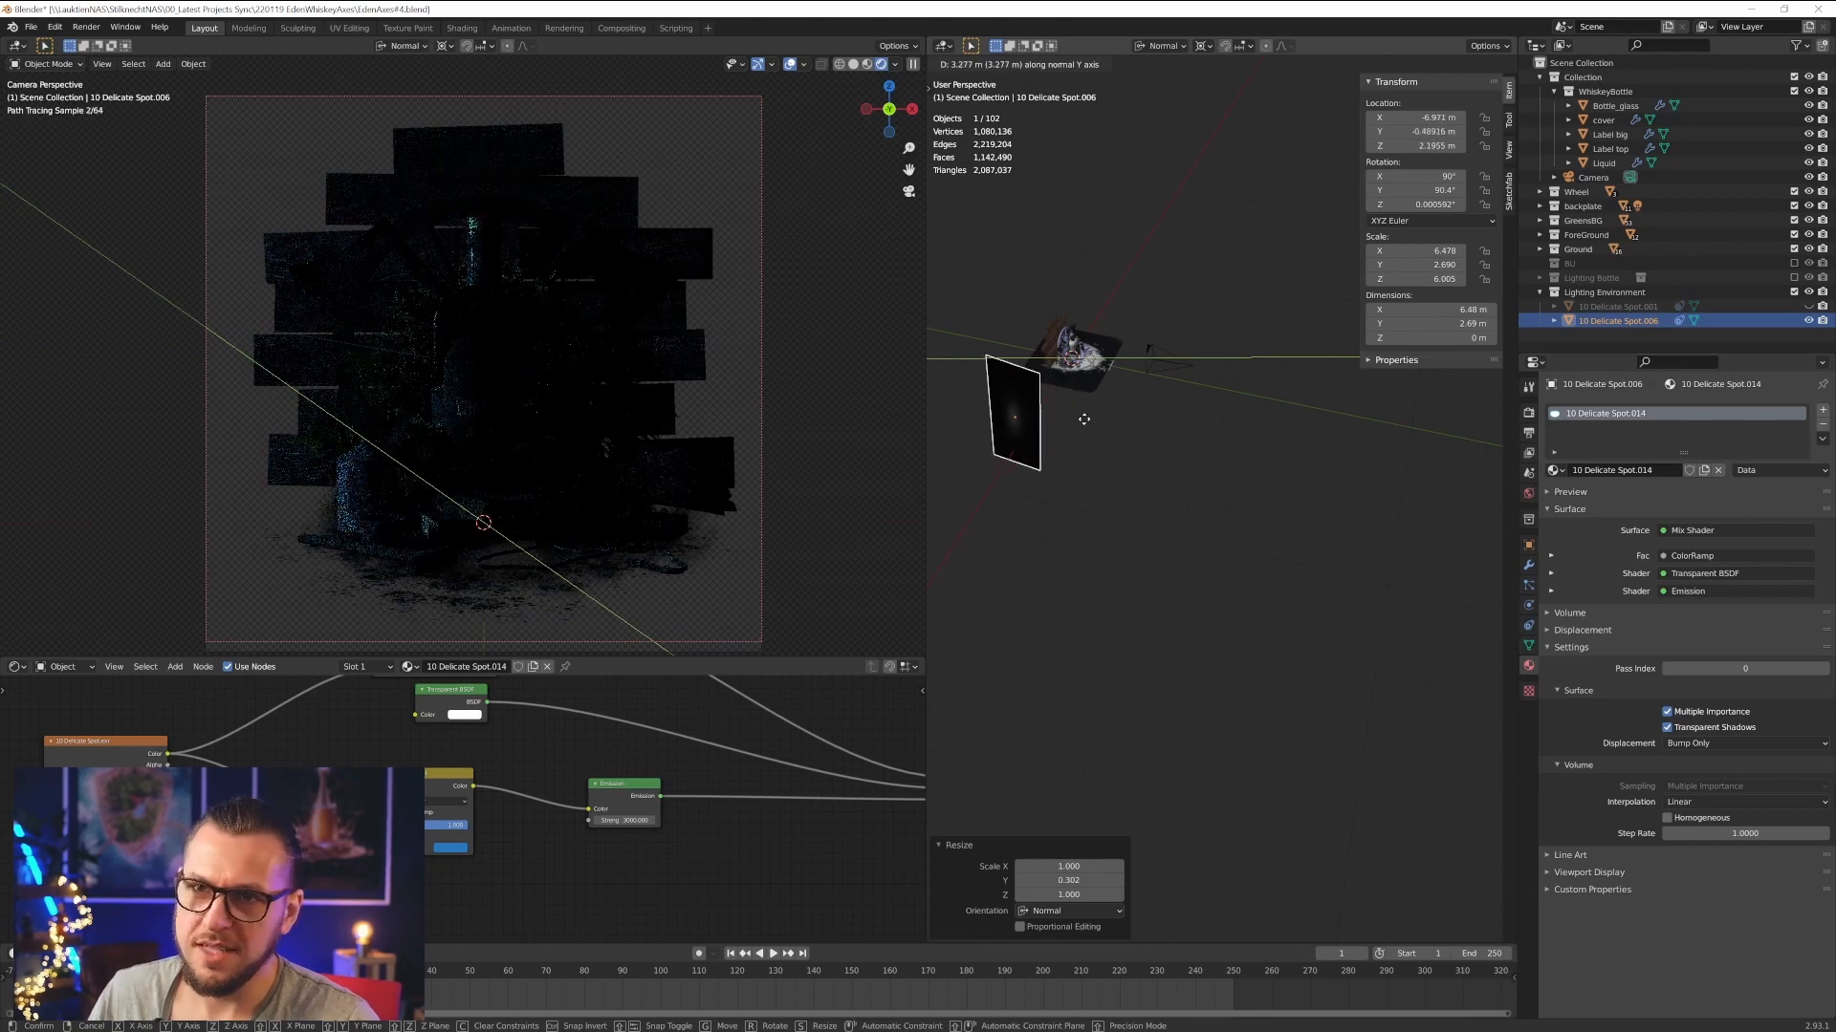
pyautogui.click(1082, 419)
pyautogui.moveTo(1083, 419); pyautogui.dragTo(1004, 402, button='middle')
pyautogui.press('g')
pyautogui.press('z')
pyautogui.press('z')
pyautogui.click(1138, 426)
pyautogui.moveTo(1138, 426); pyautogui.dragTo(1151, 497, button='middle')
pyautogui.scroll(2, 1151, 497)
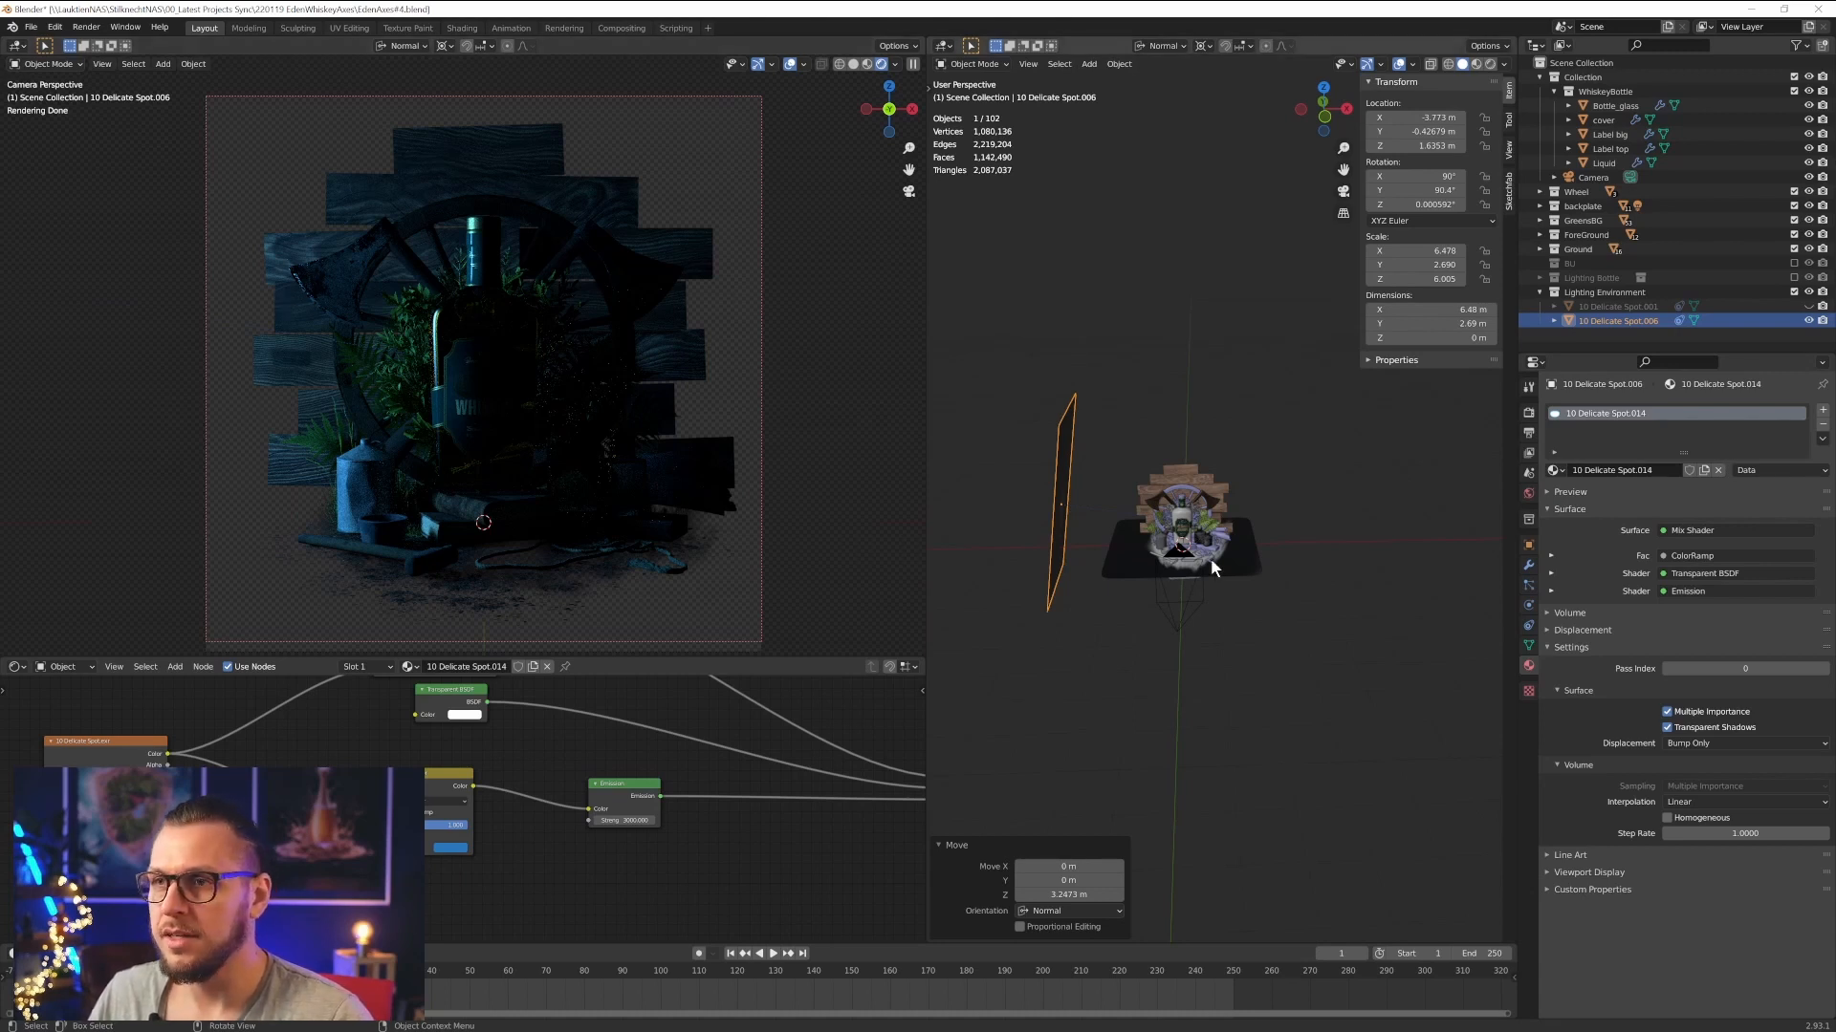
# - Move the blue side light freely about 1.45 m closer to the product scene
pyautogui.scroll(5, 1146, 547)
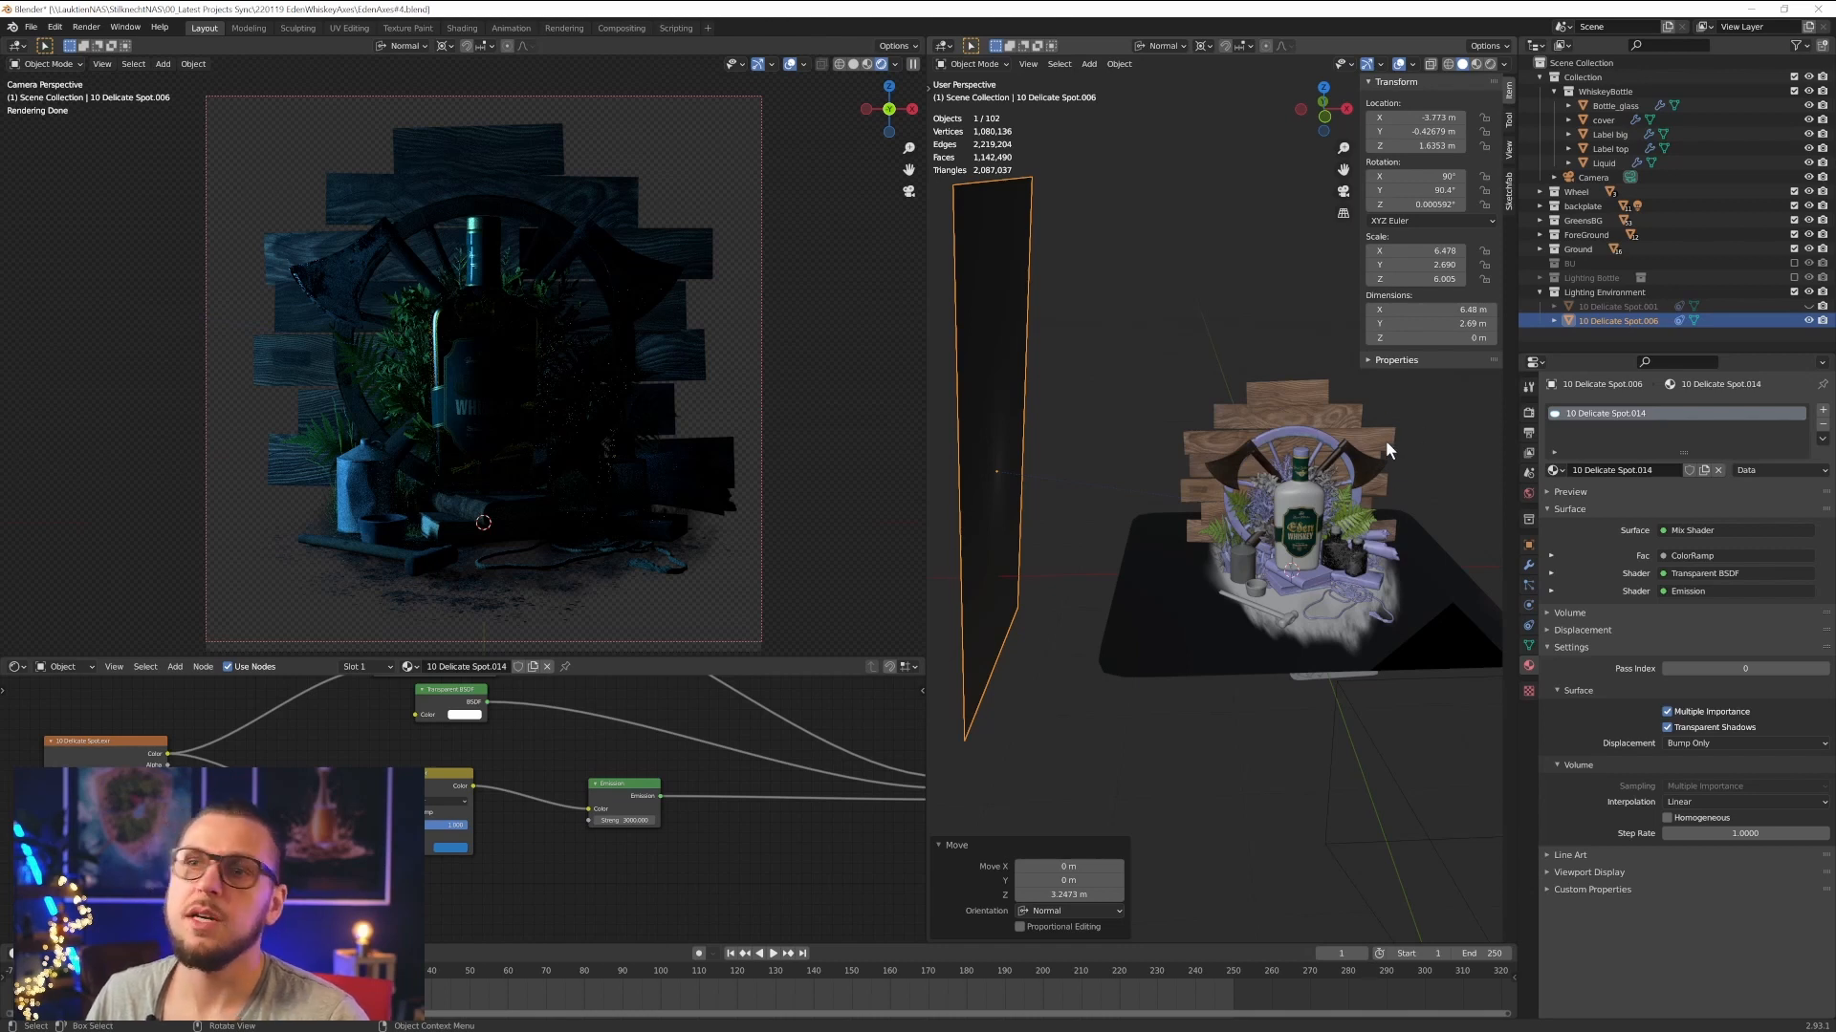
pyautogui.press('g')
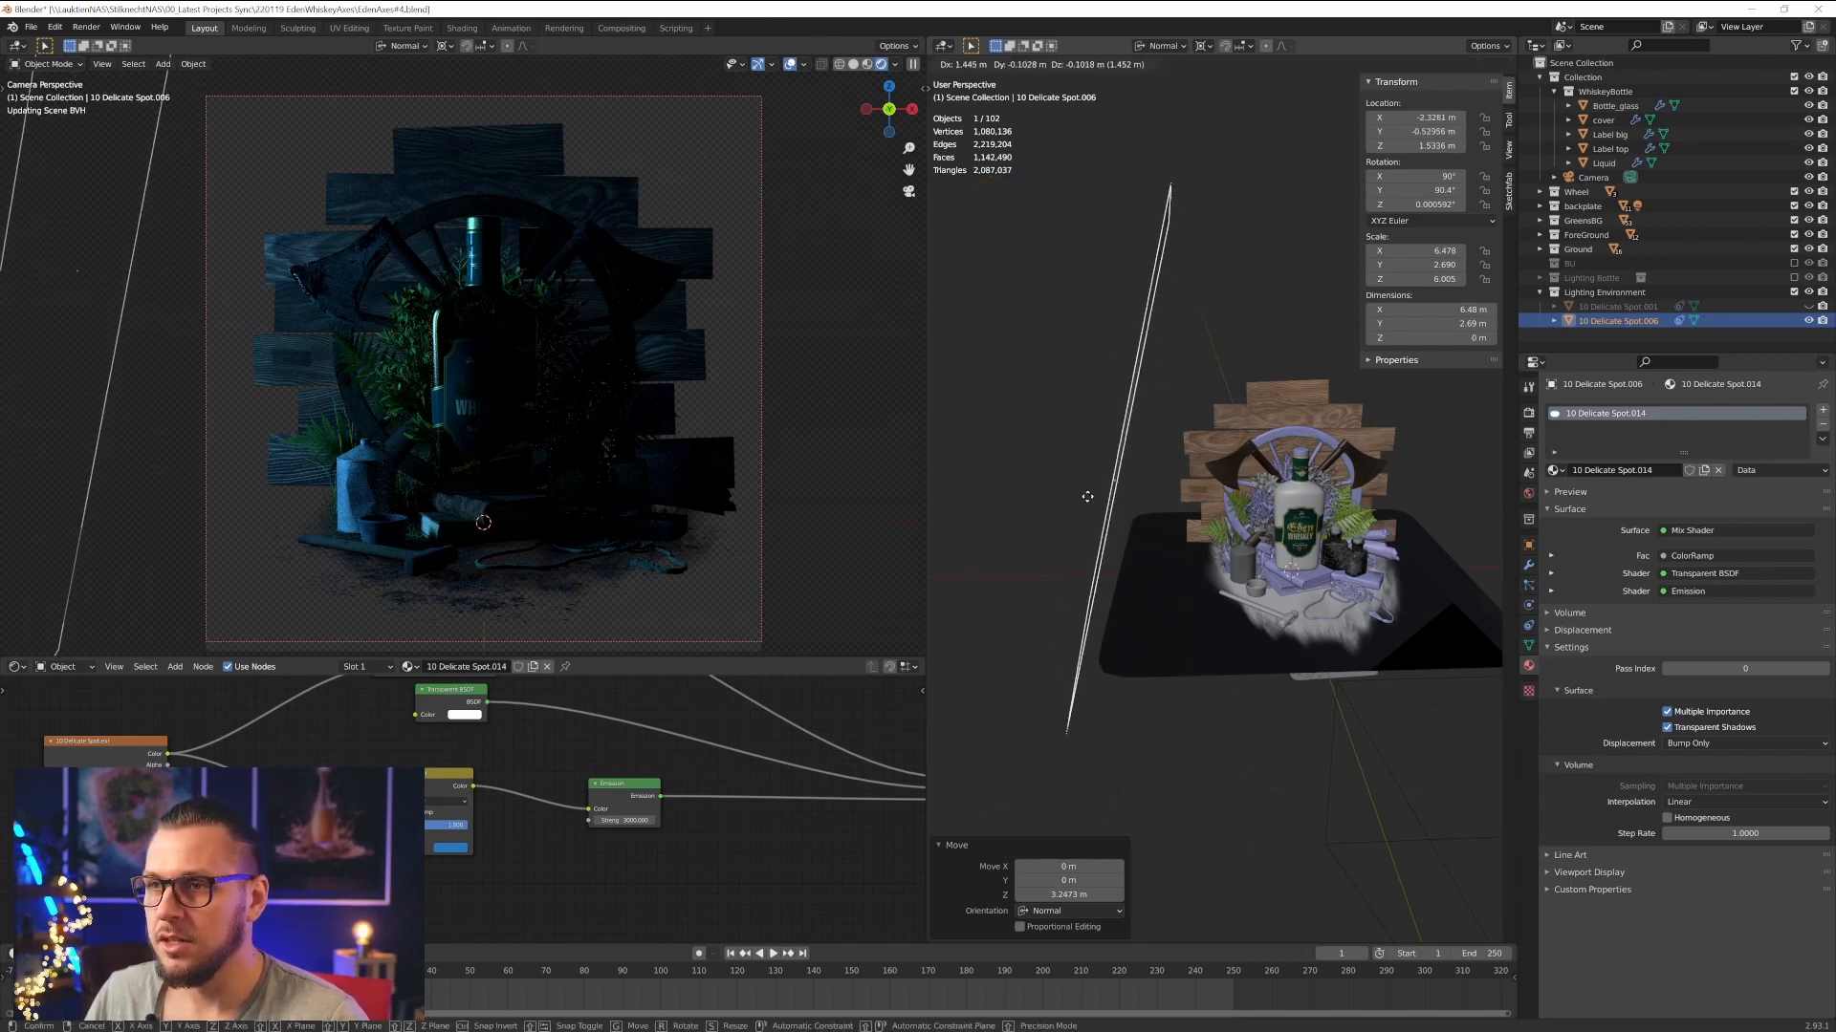
pyautogui.click(1090, 497)
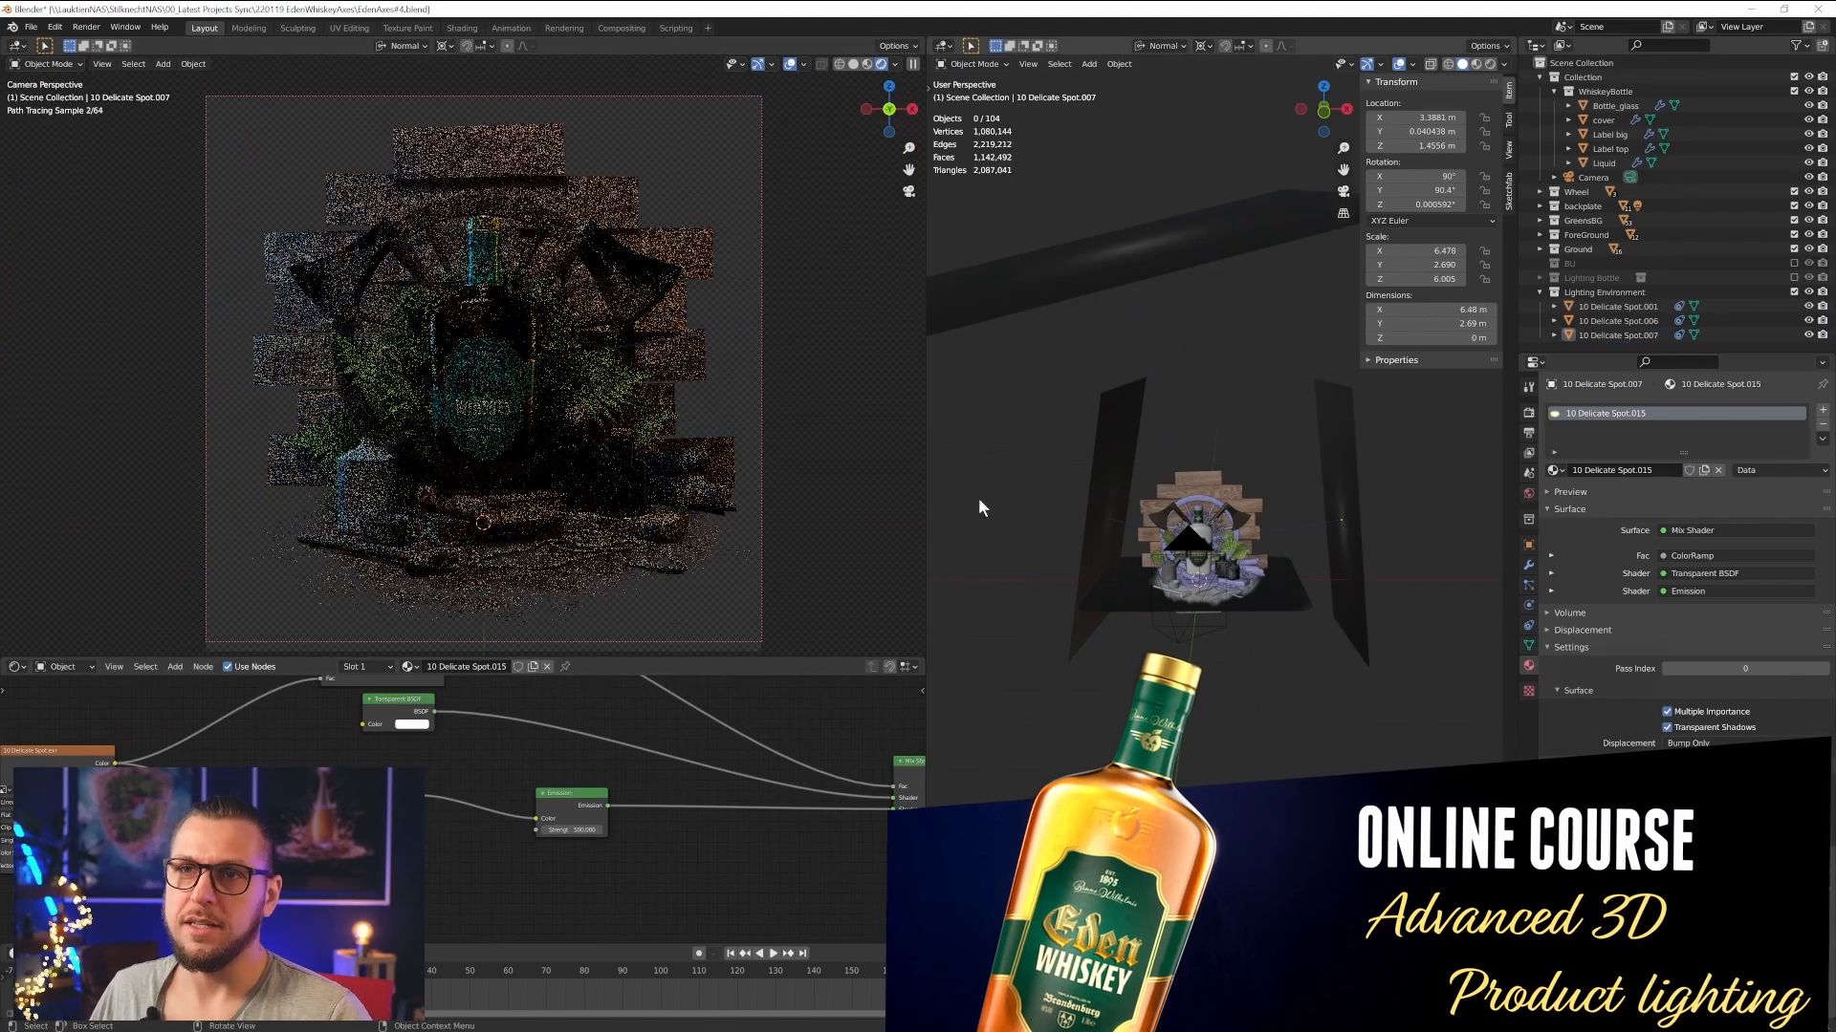
# - Reposition the overhead light 10 Delicate Spot.001 and the large front light 10 Delicate Spot.011
pyautogui.press('g')
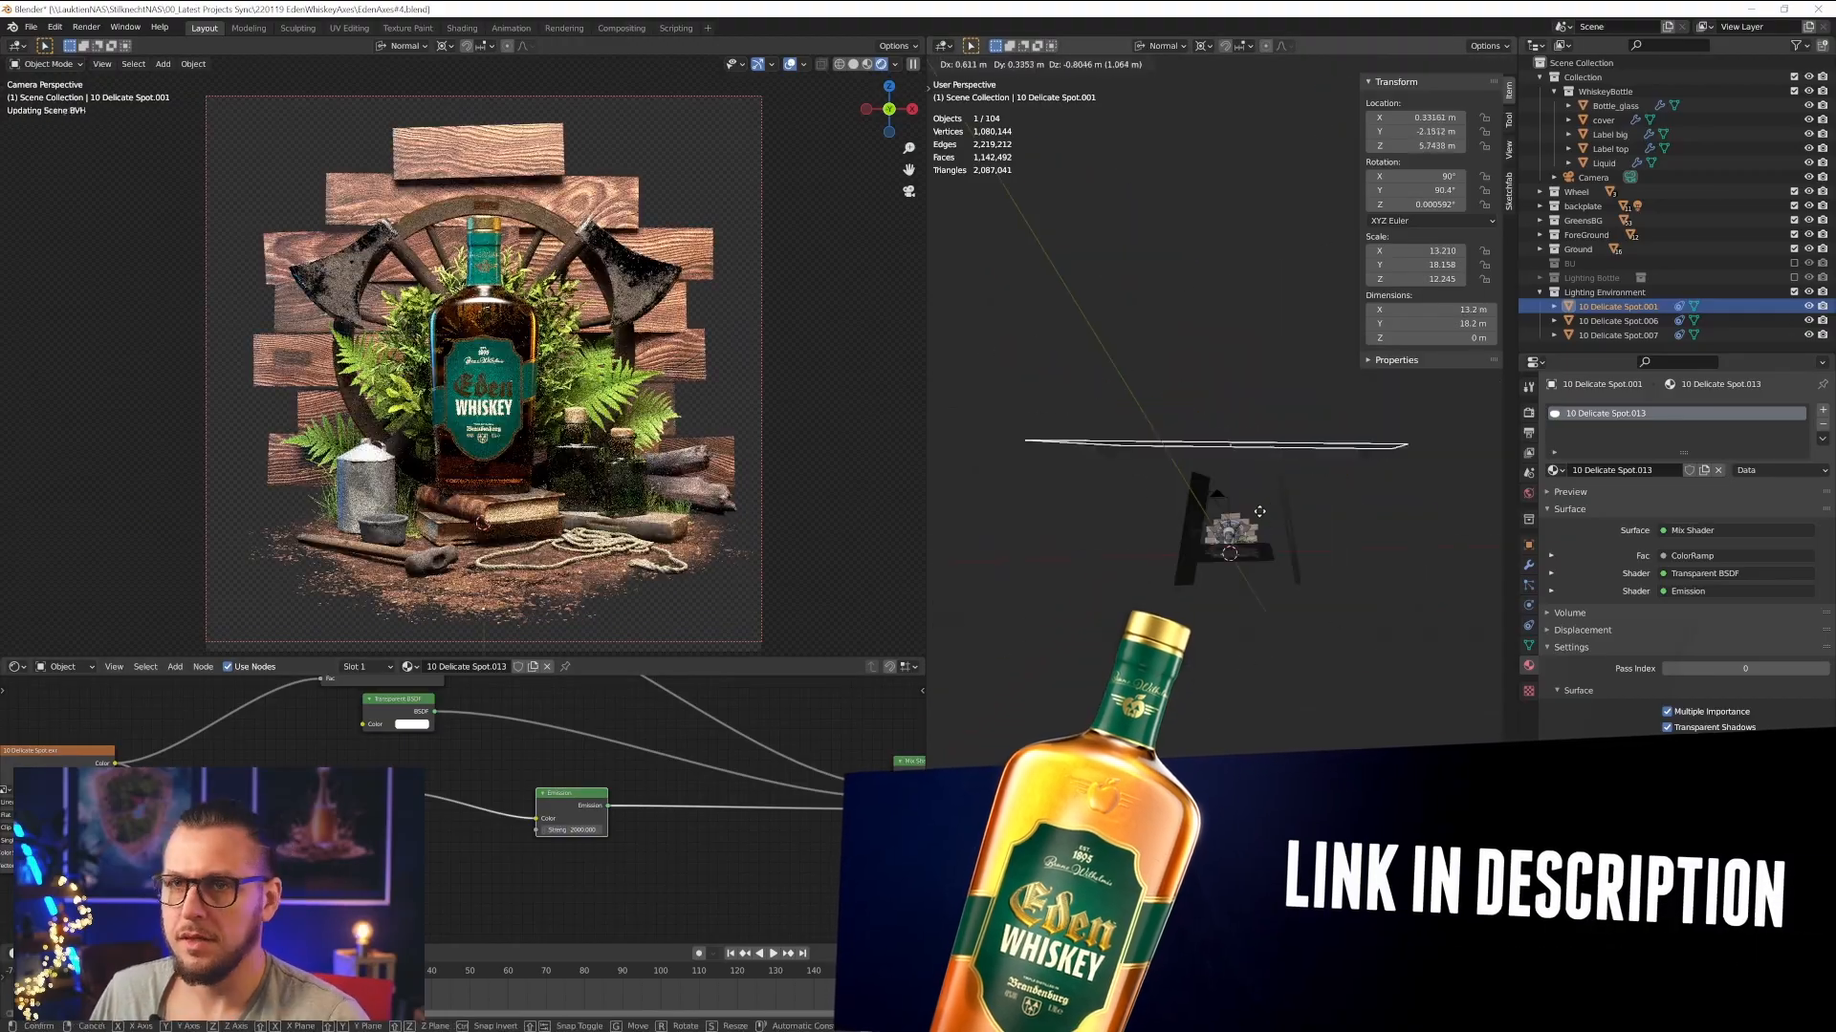
pyautogui.click(1321, 532)
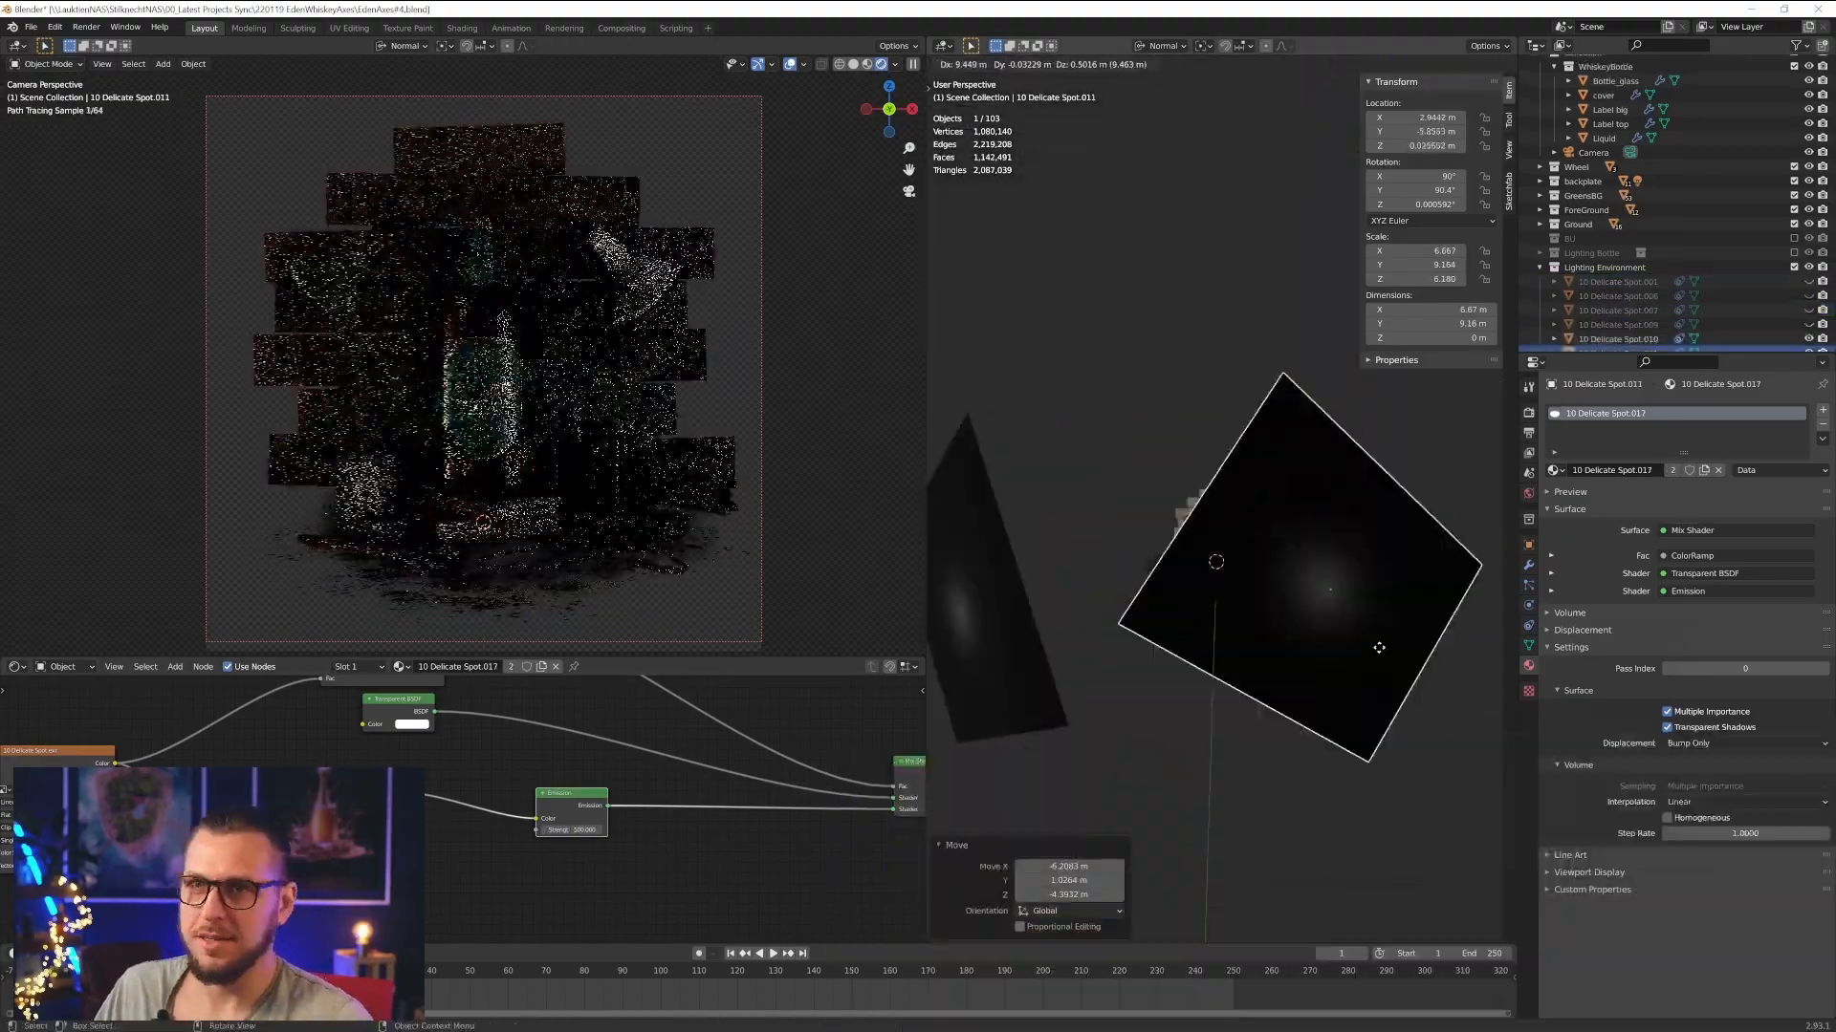
pyautogui.press('g')
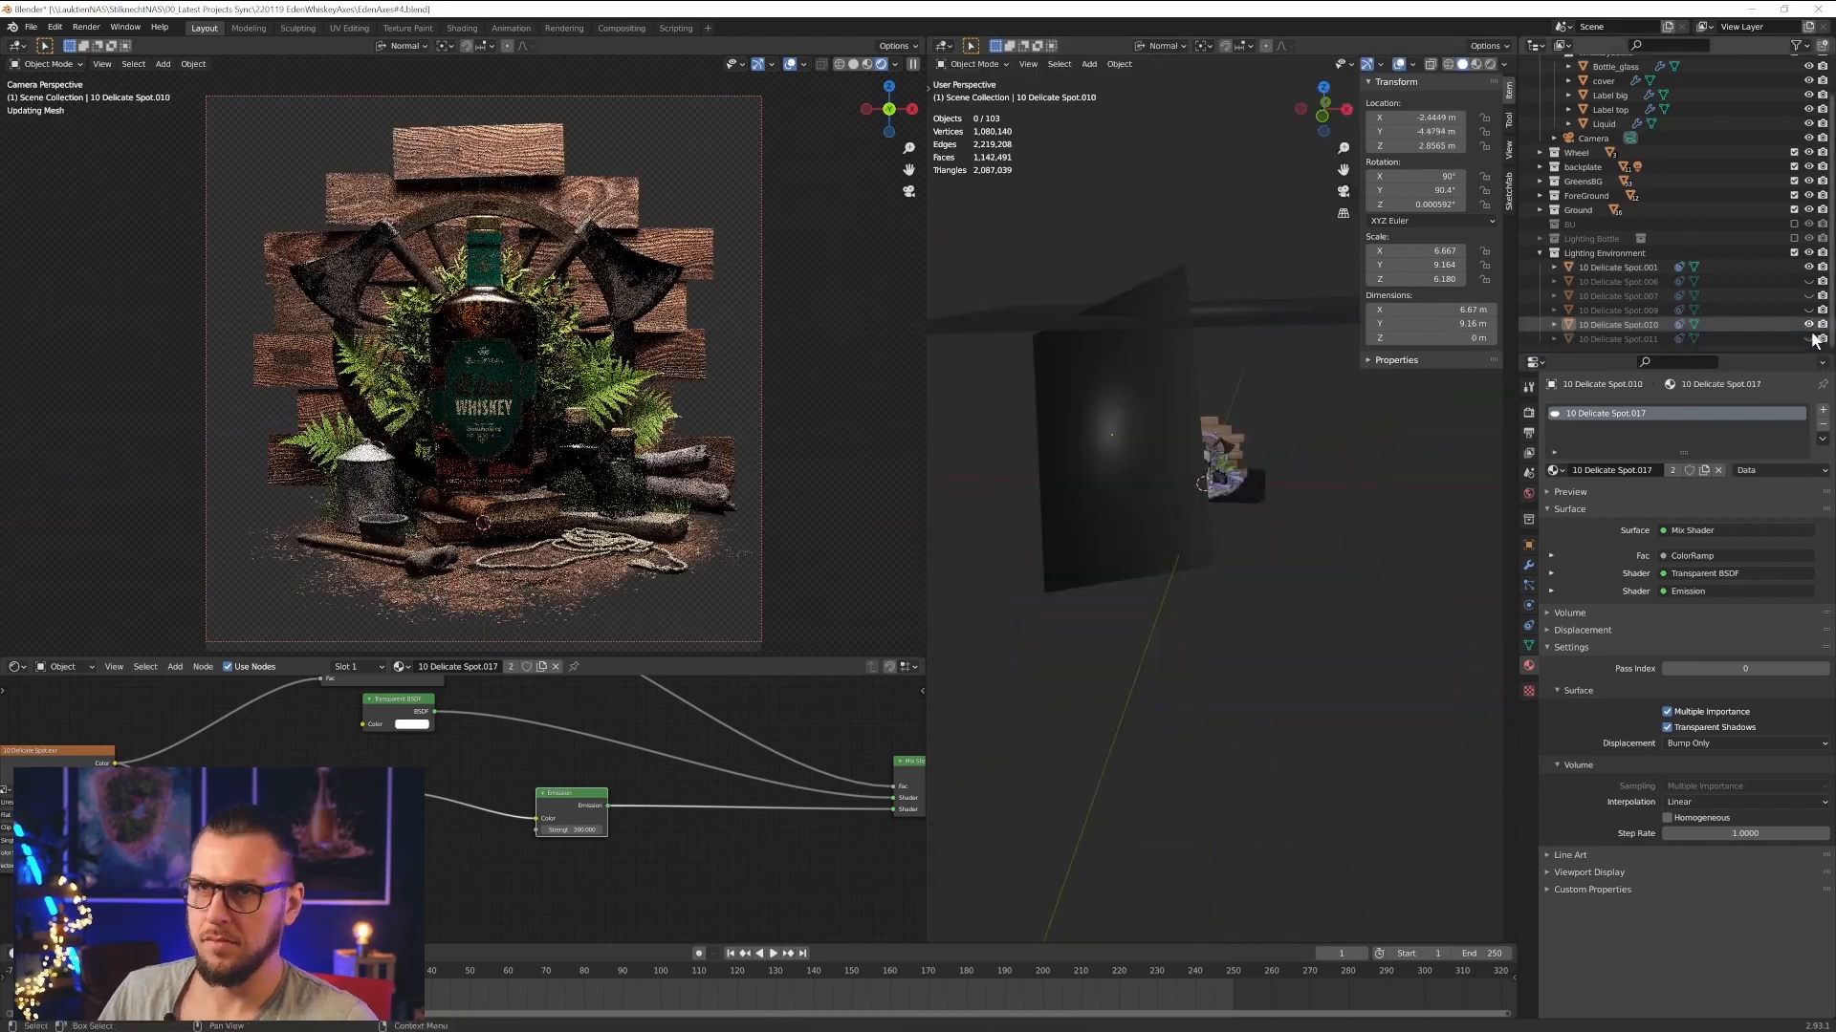
# - Show the 10 Delicate Spot.011 light and the two hidden side lights 10 Delicate Spot.006 and .007
pyautogui.click(1809, 338)
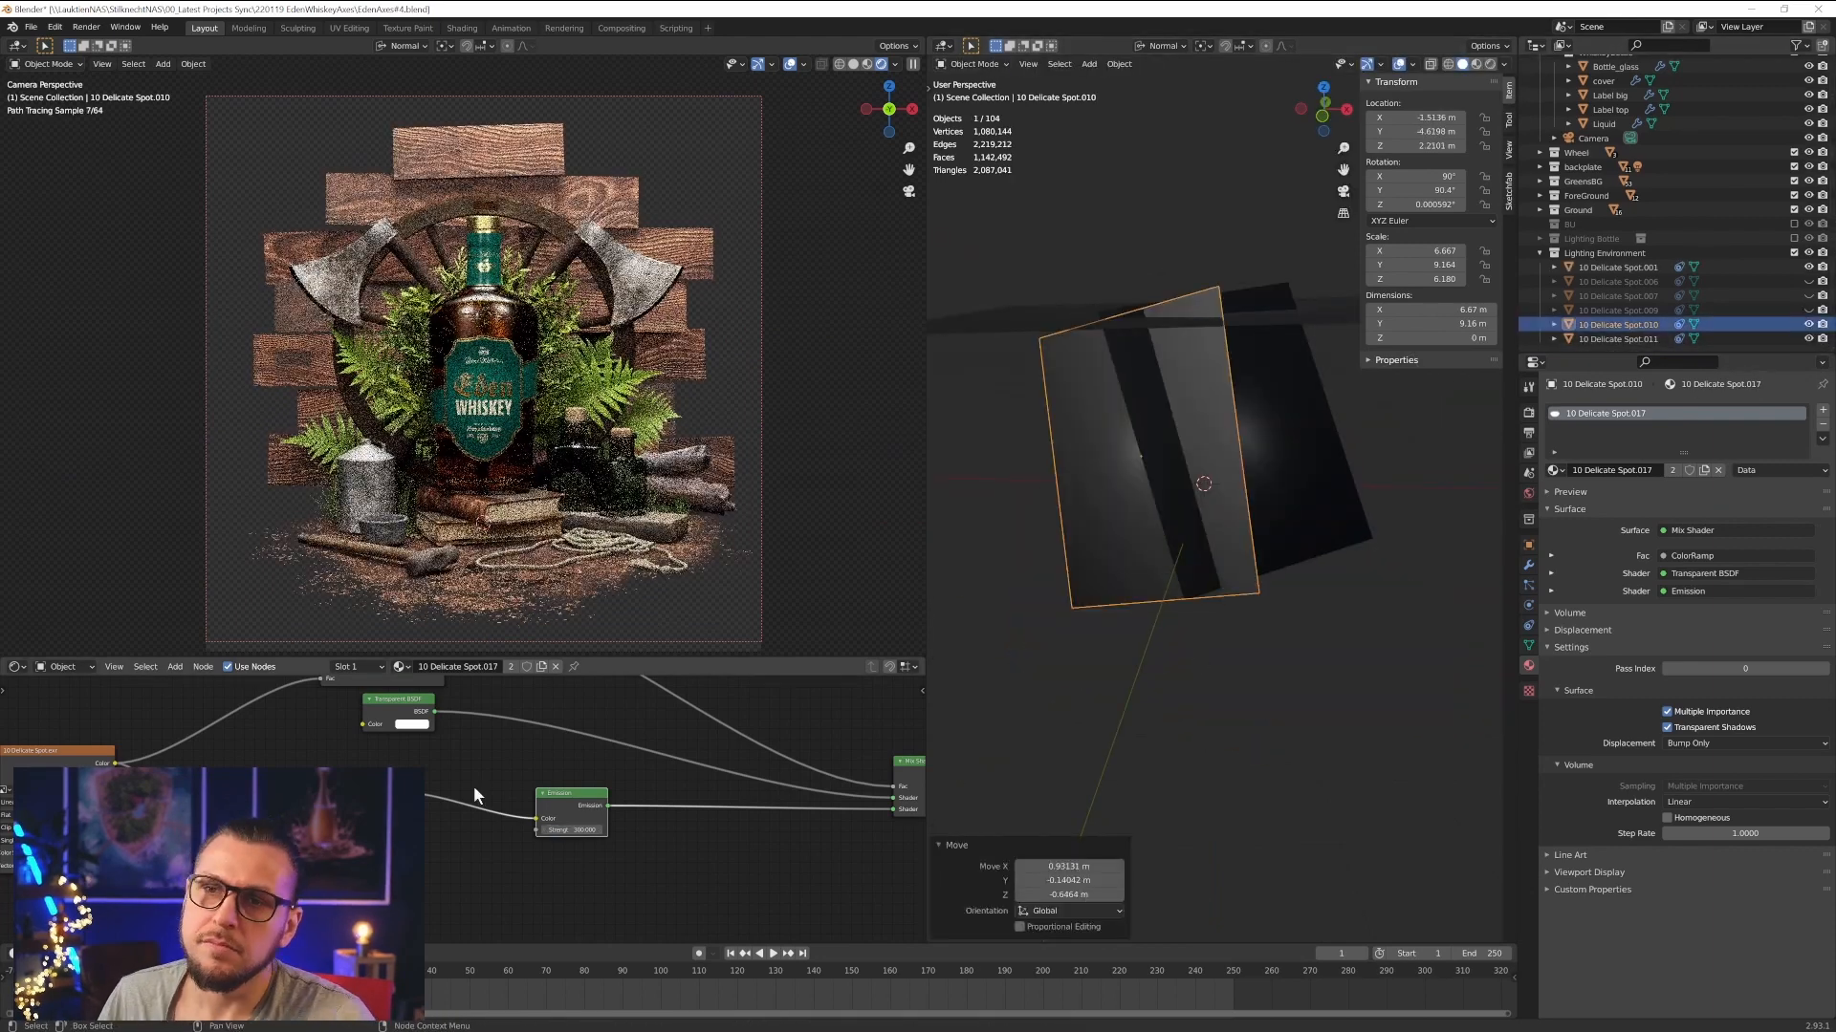
pyautogui.moveTo(1809, 295); pyautogui.dragTo(1808, 311)
pyautogui.moveTo(1355, 411); pyautogui.dragTo(1254, 422, button='middle')
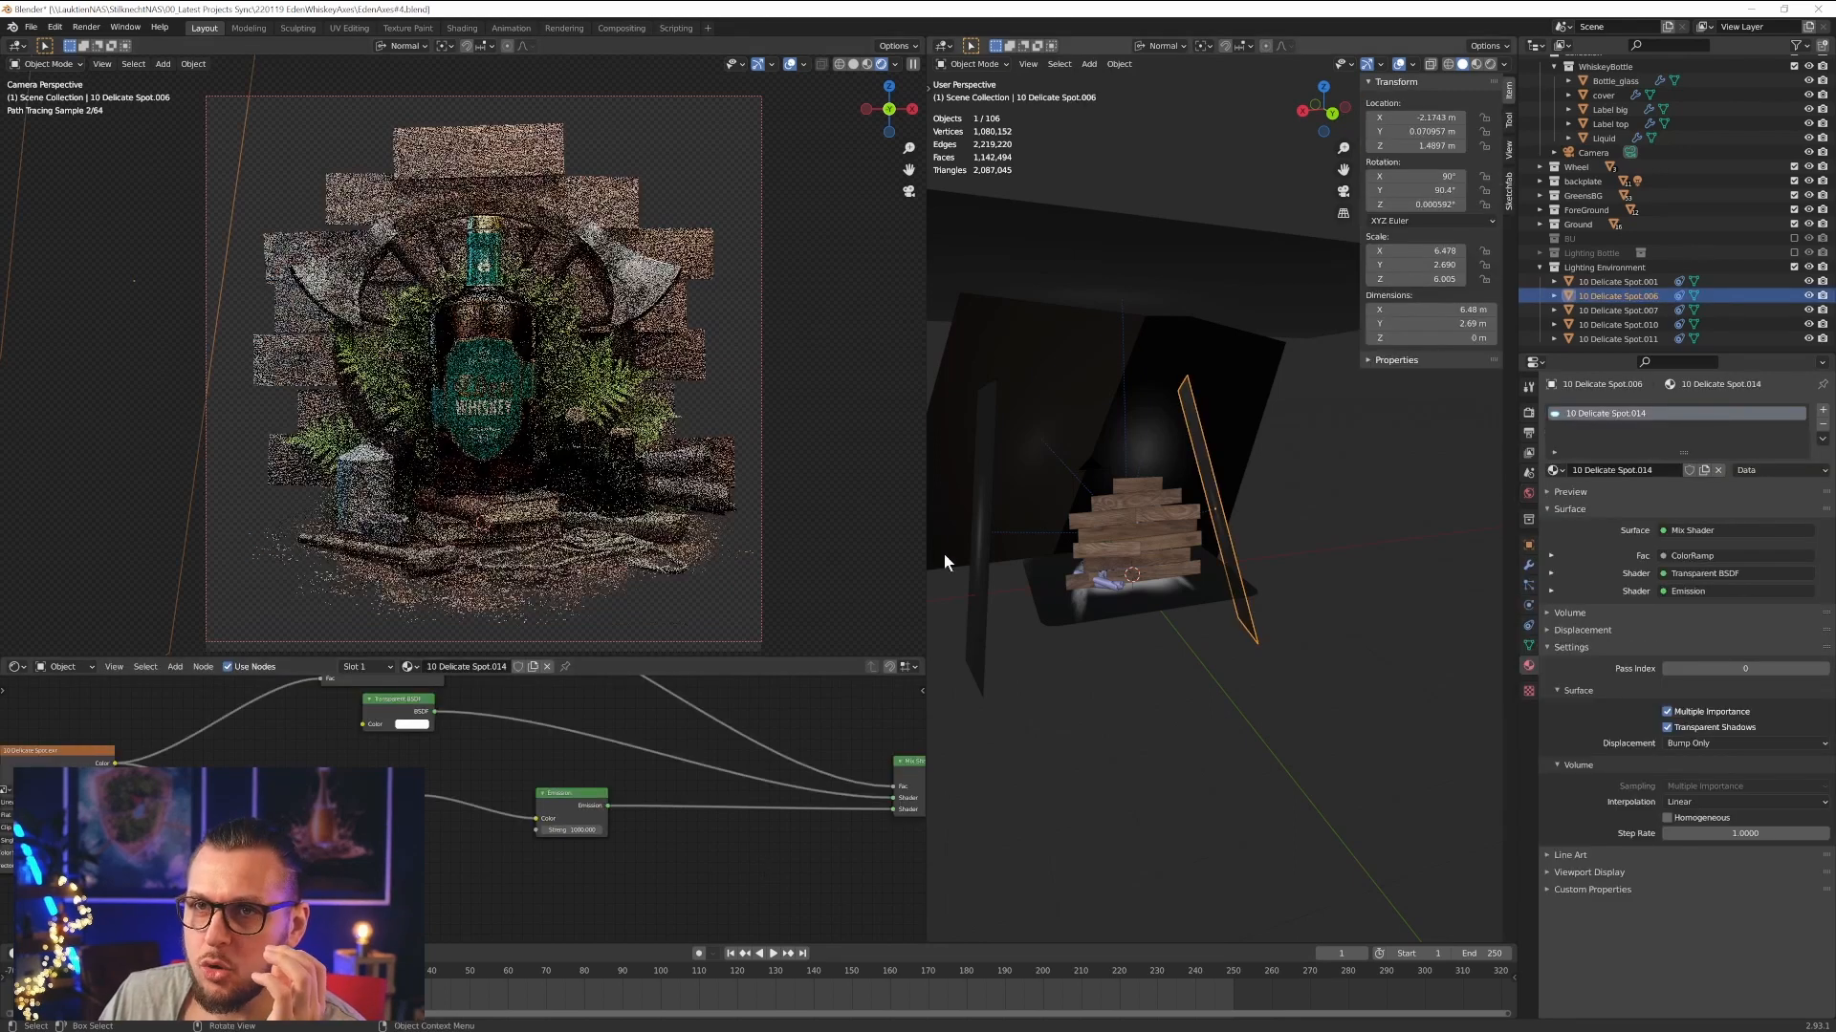
# - Set the emission strength of the side light 10 Delicate Spot.007 and the overhead light 10 Delicate Spot.001 to 1000
pyautogui.click(993, 509)
pyautogui.click(570, 830)
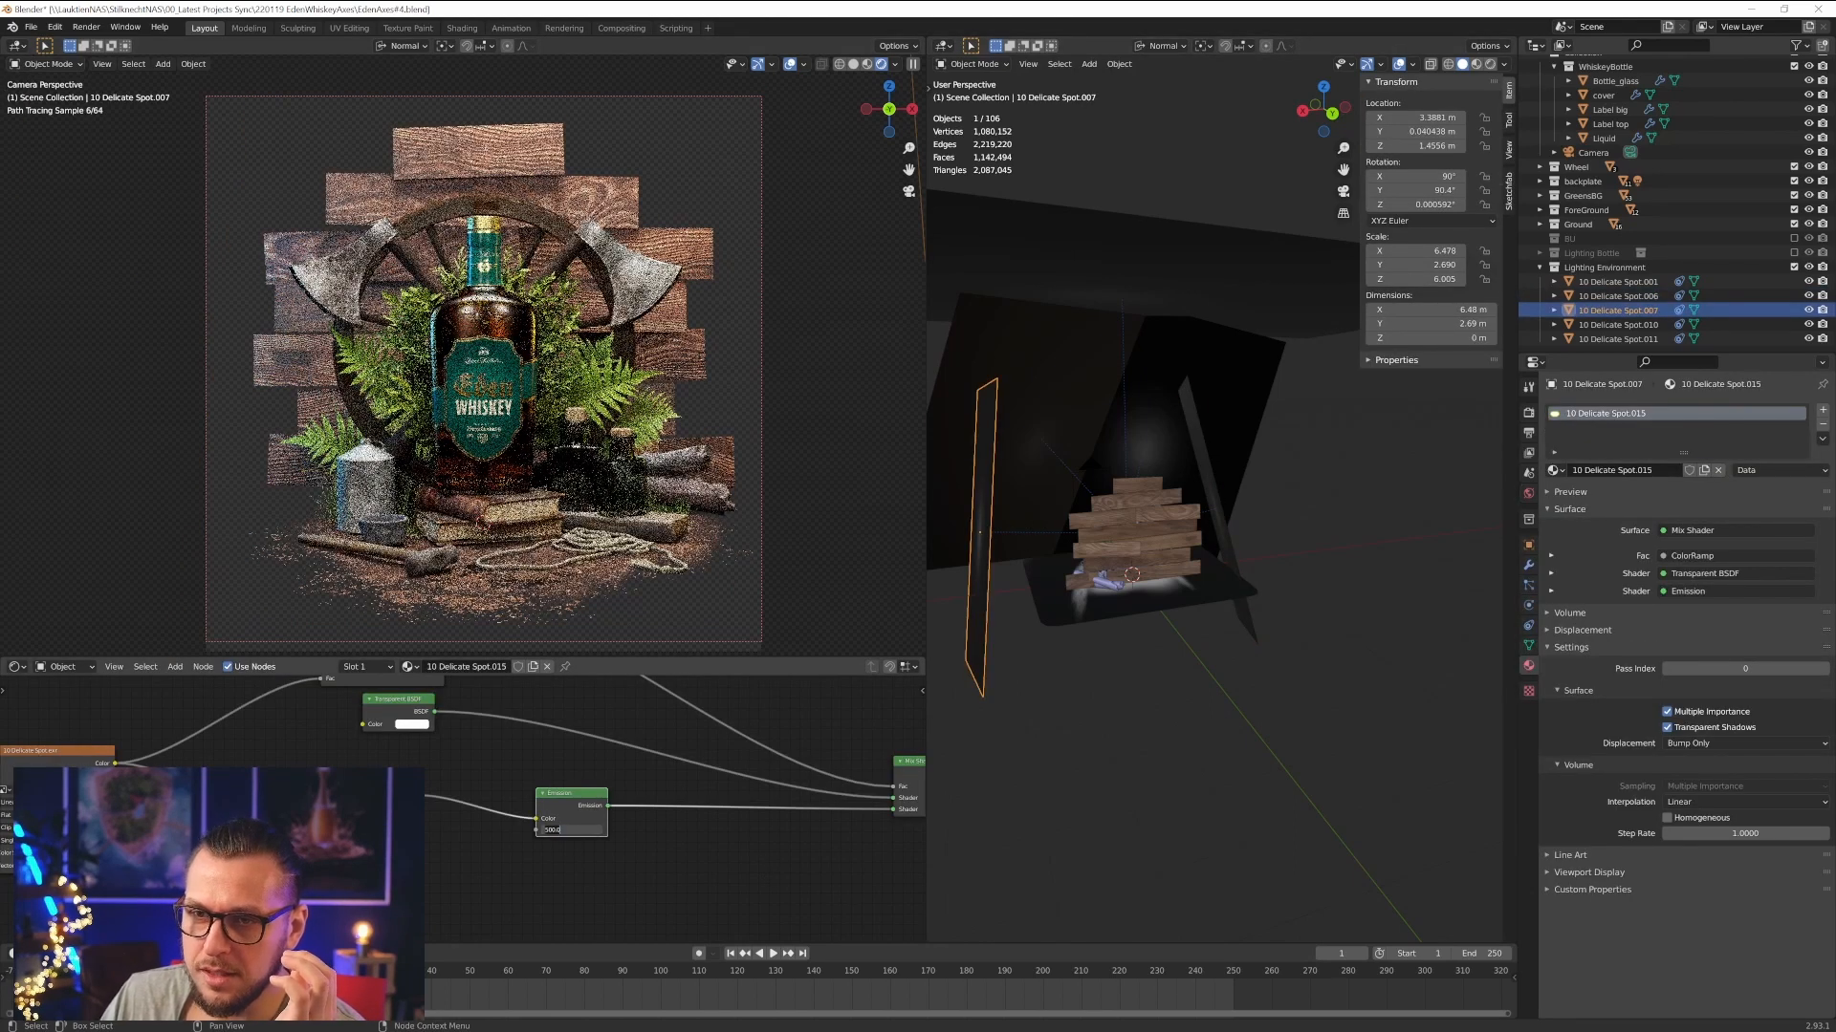
pyautogui.write('1000')
pyautogui.press('Return')
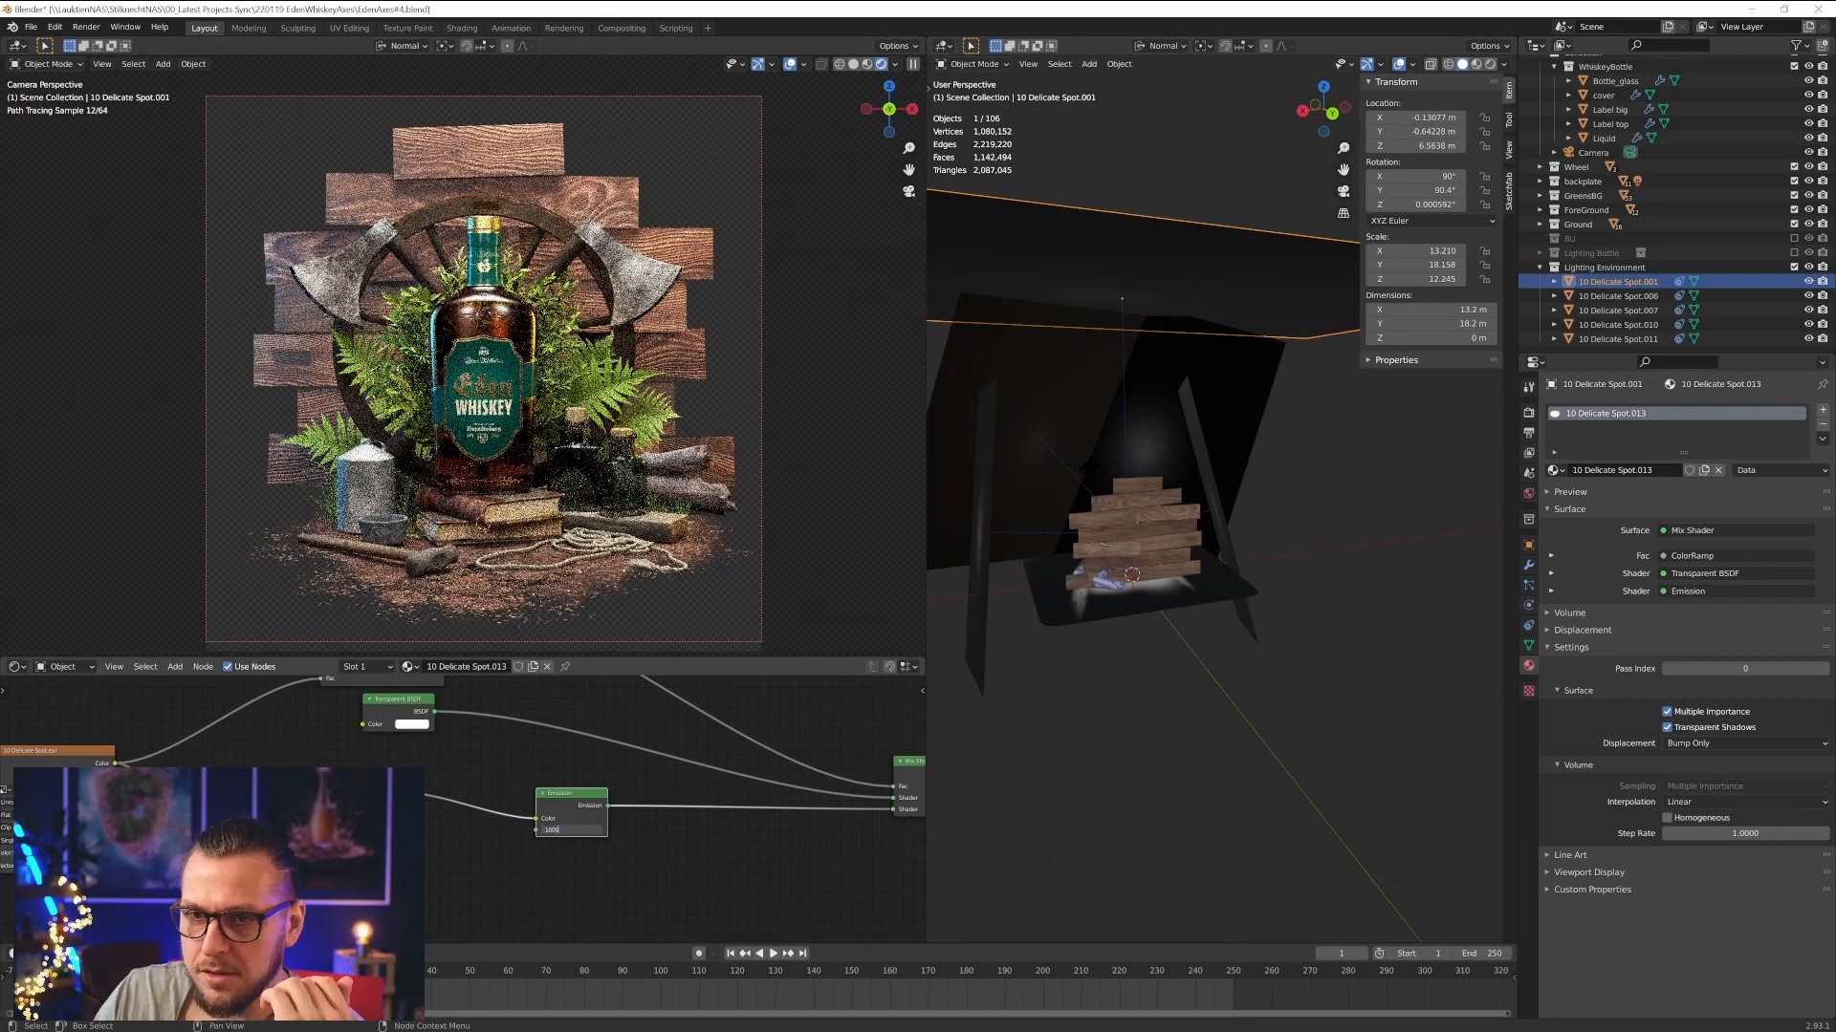
pyautogui.click(570, 830)
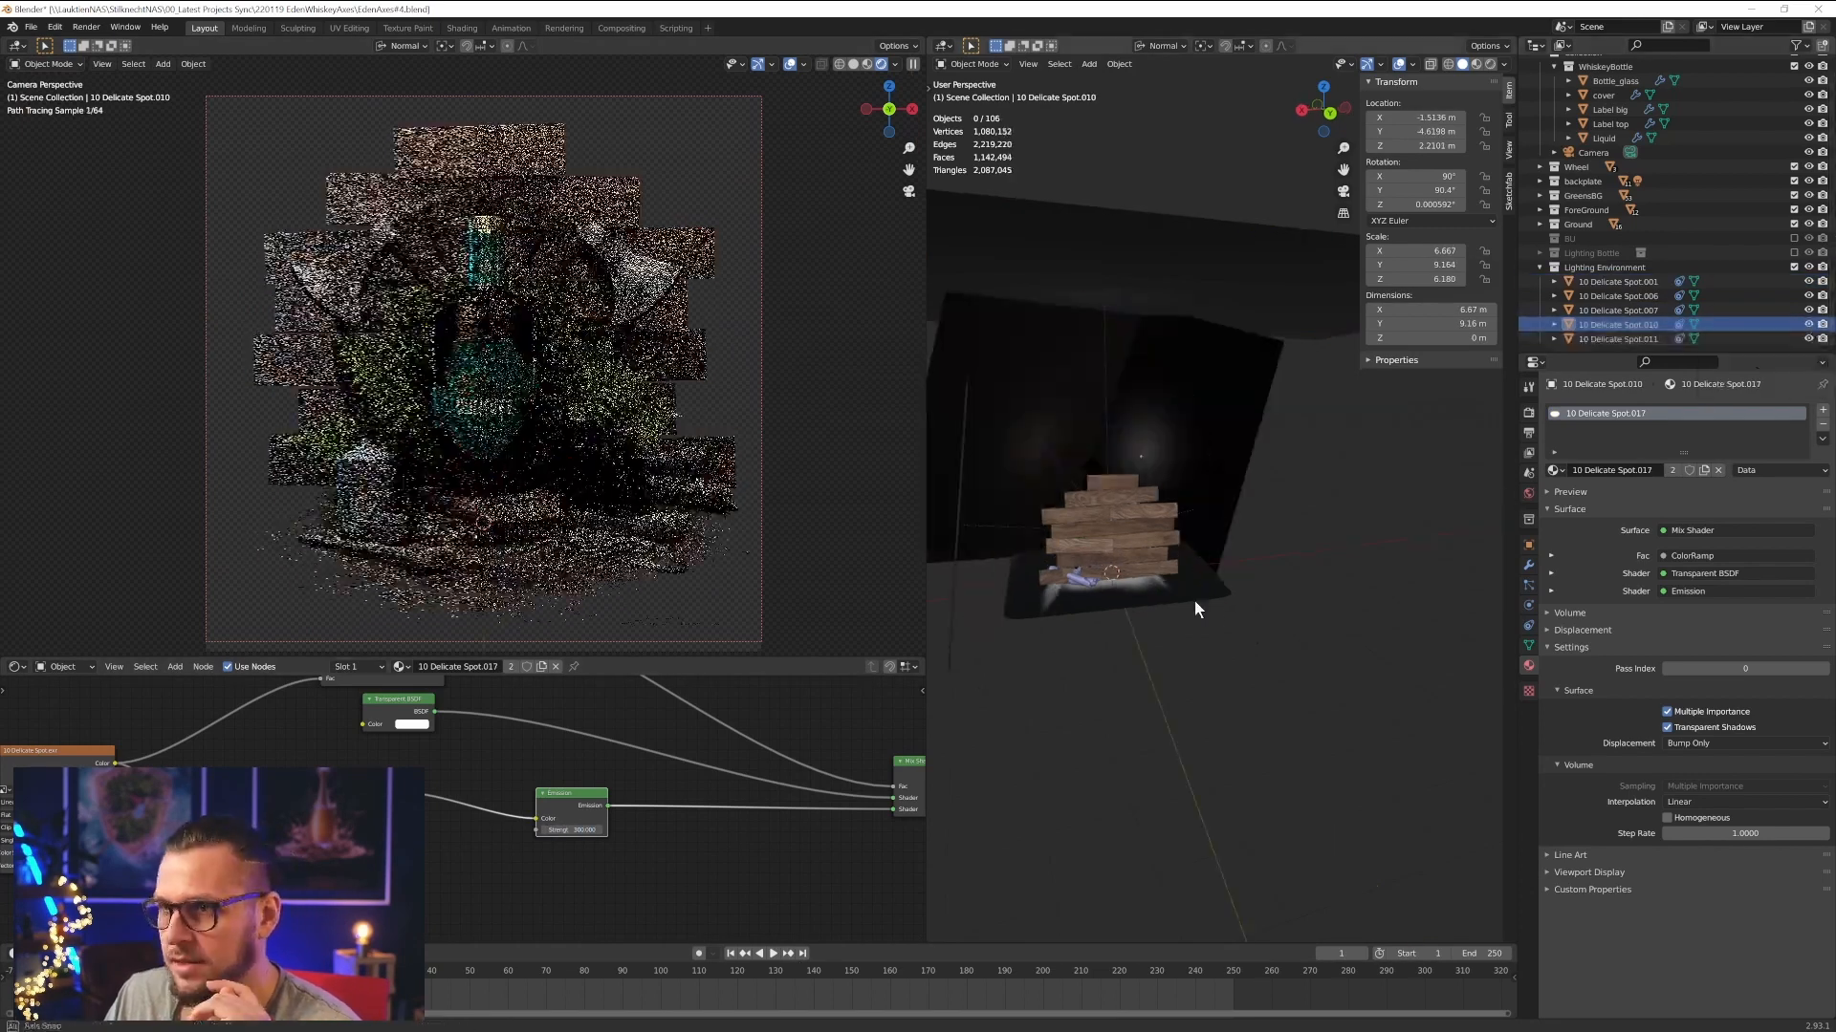
# - Inspect the Transparent BSDF color of the side light 10 Delicate Spot.007 and maximize the rendered camera view
pyautogui.click(1238, 583)
pyautogui.scroll(5, 1230, 604)
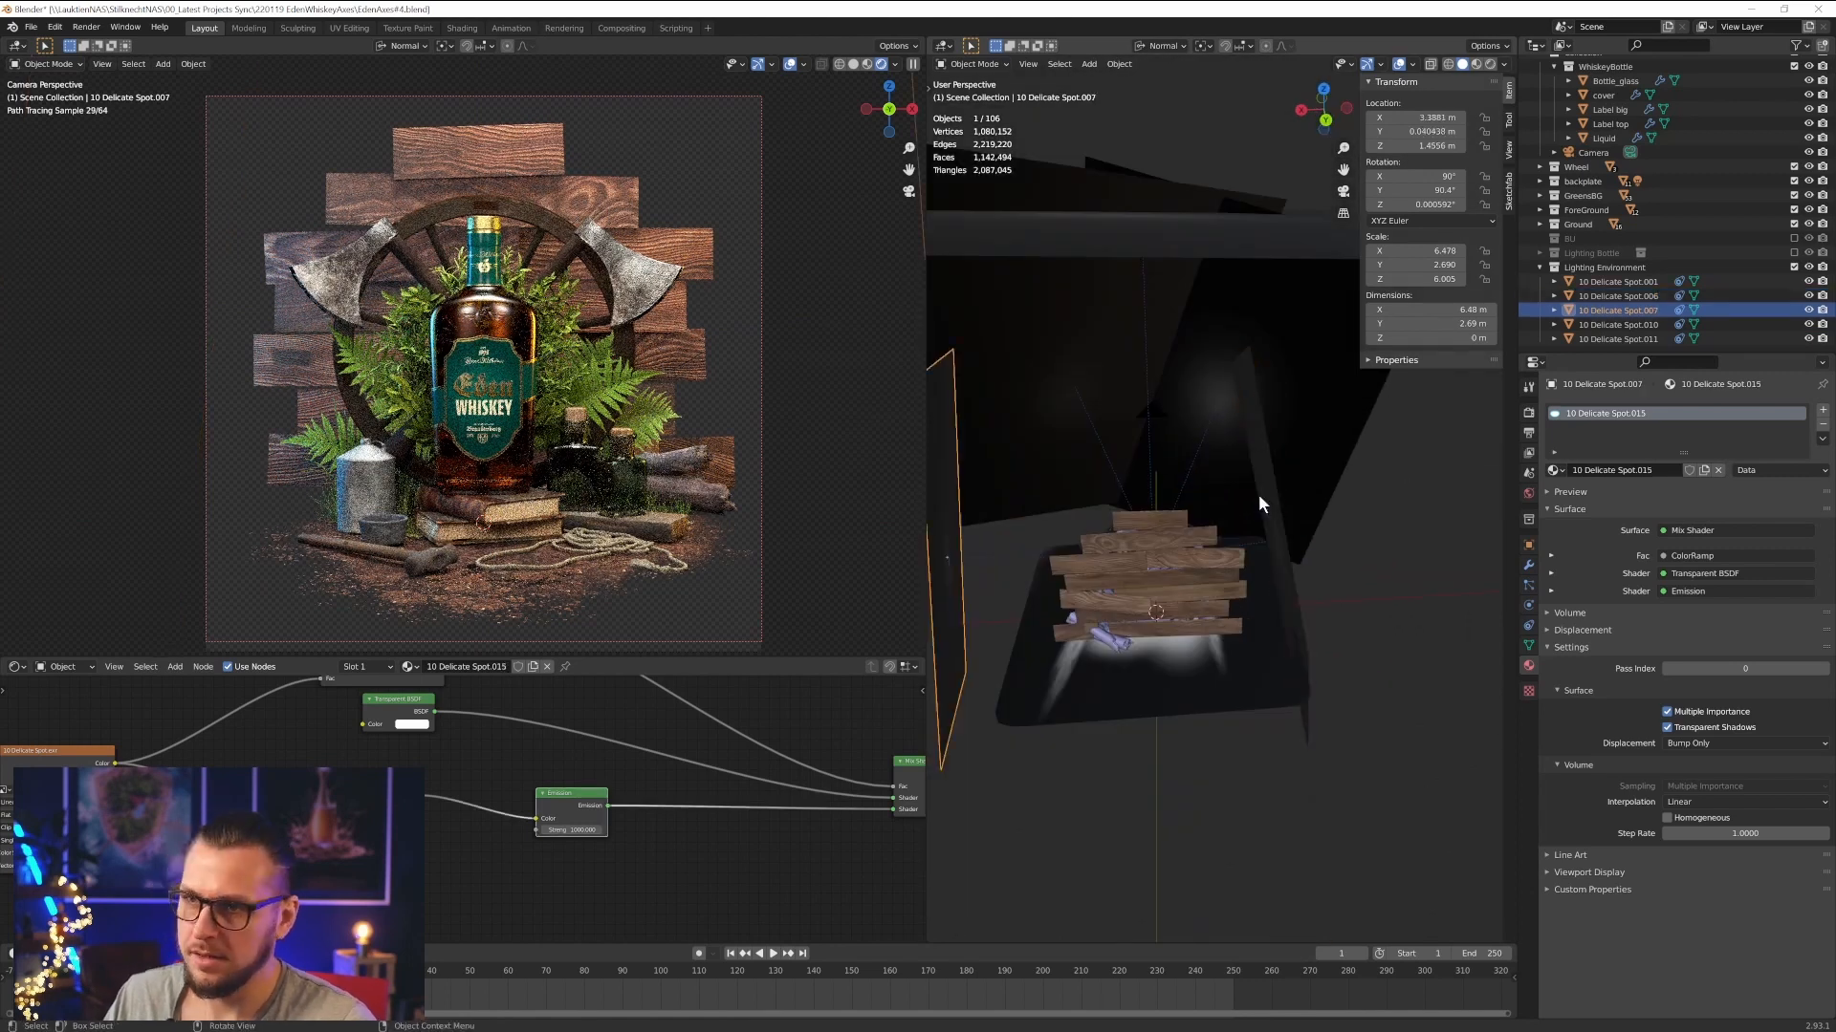
pyautogui.click(412, 723)
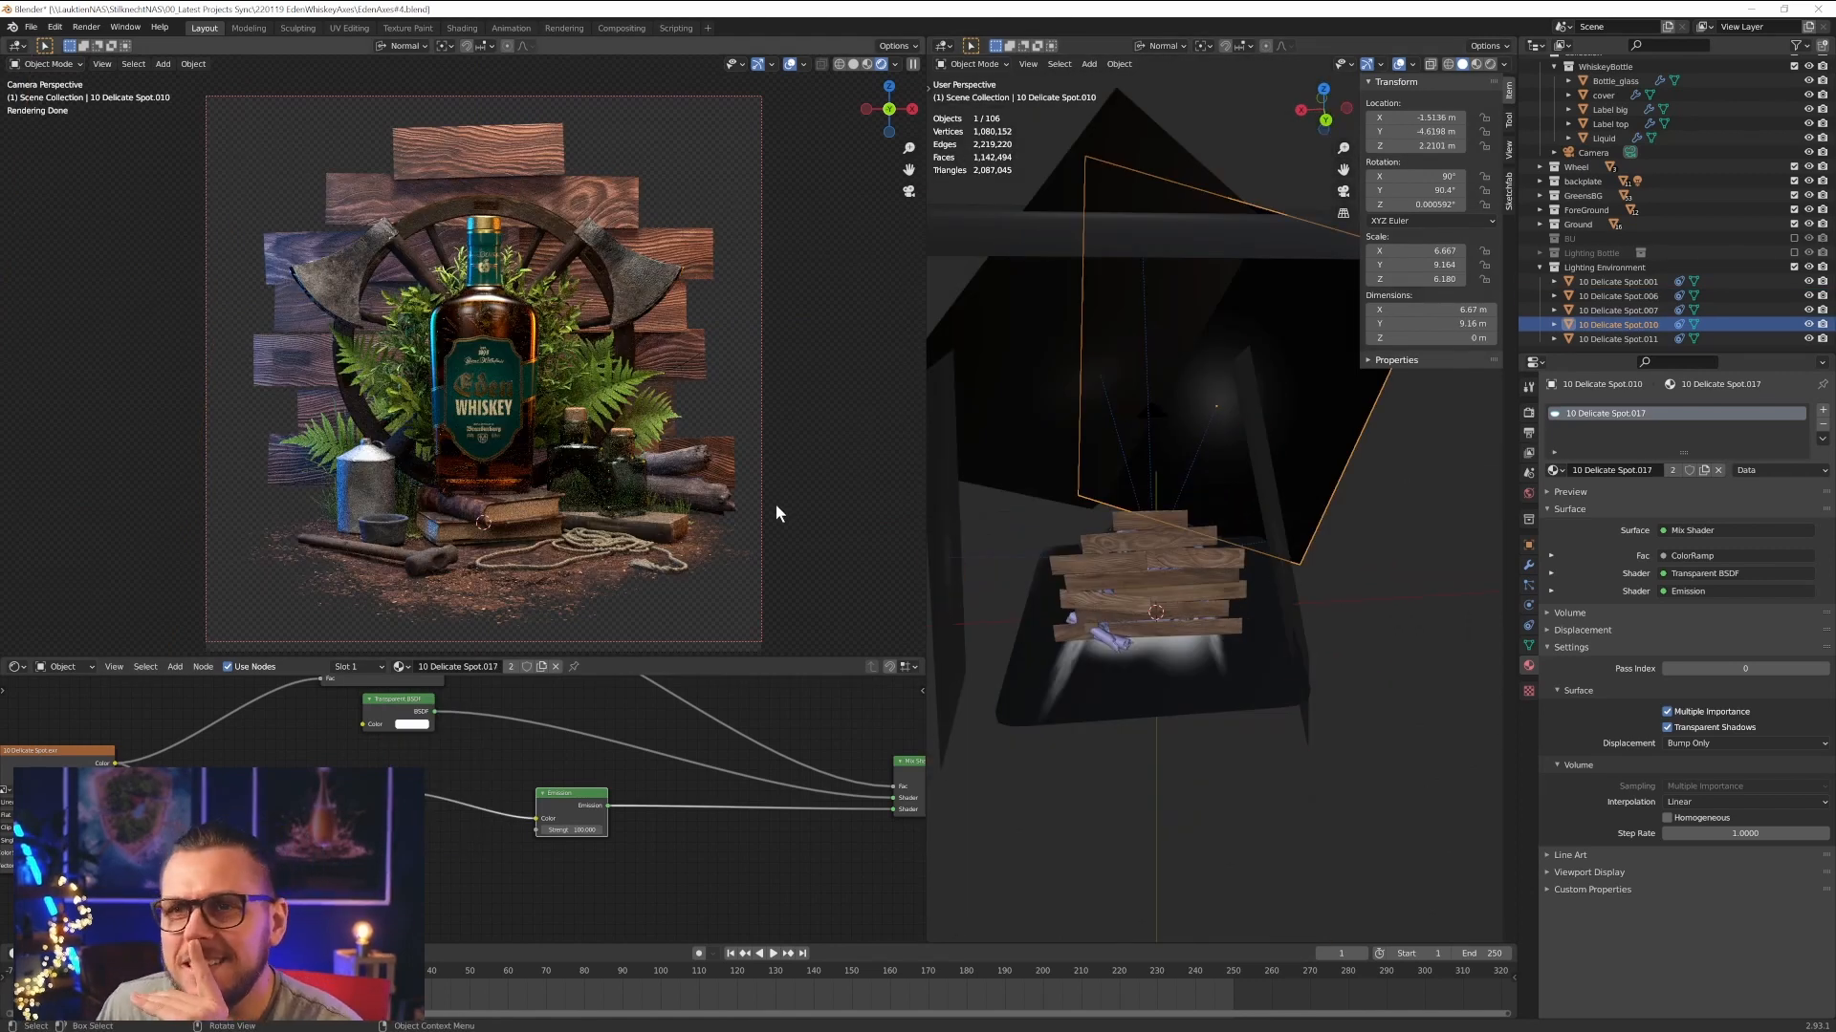
pyautogui.hotkey('ctrl', 'space')
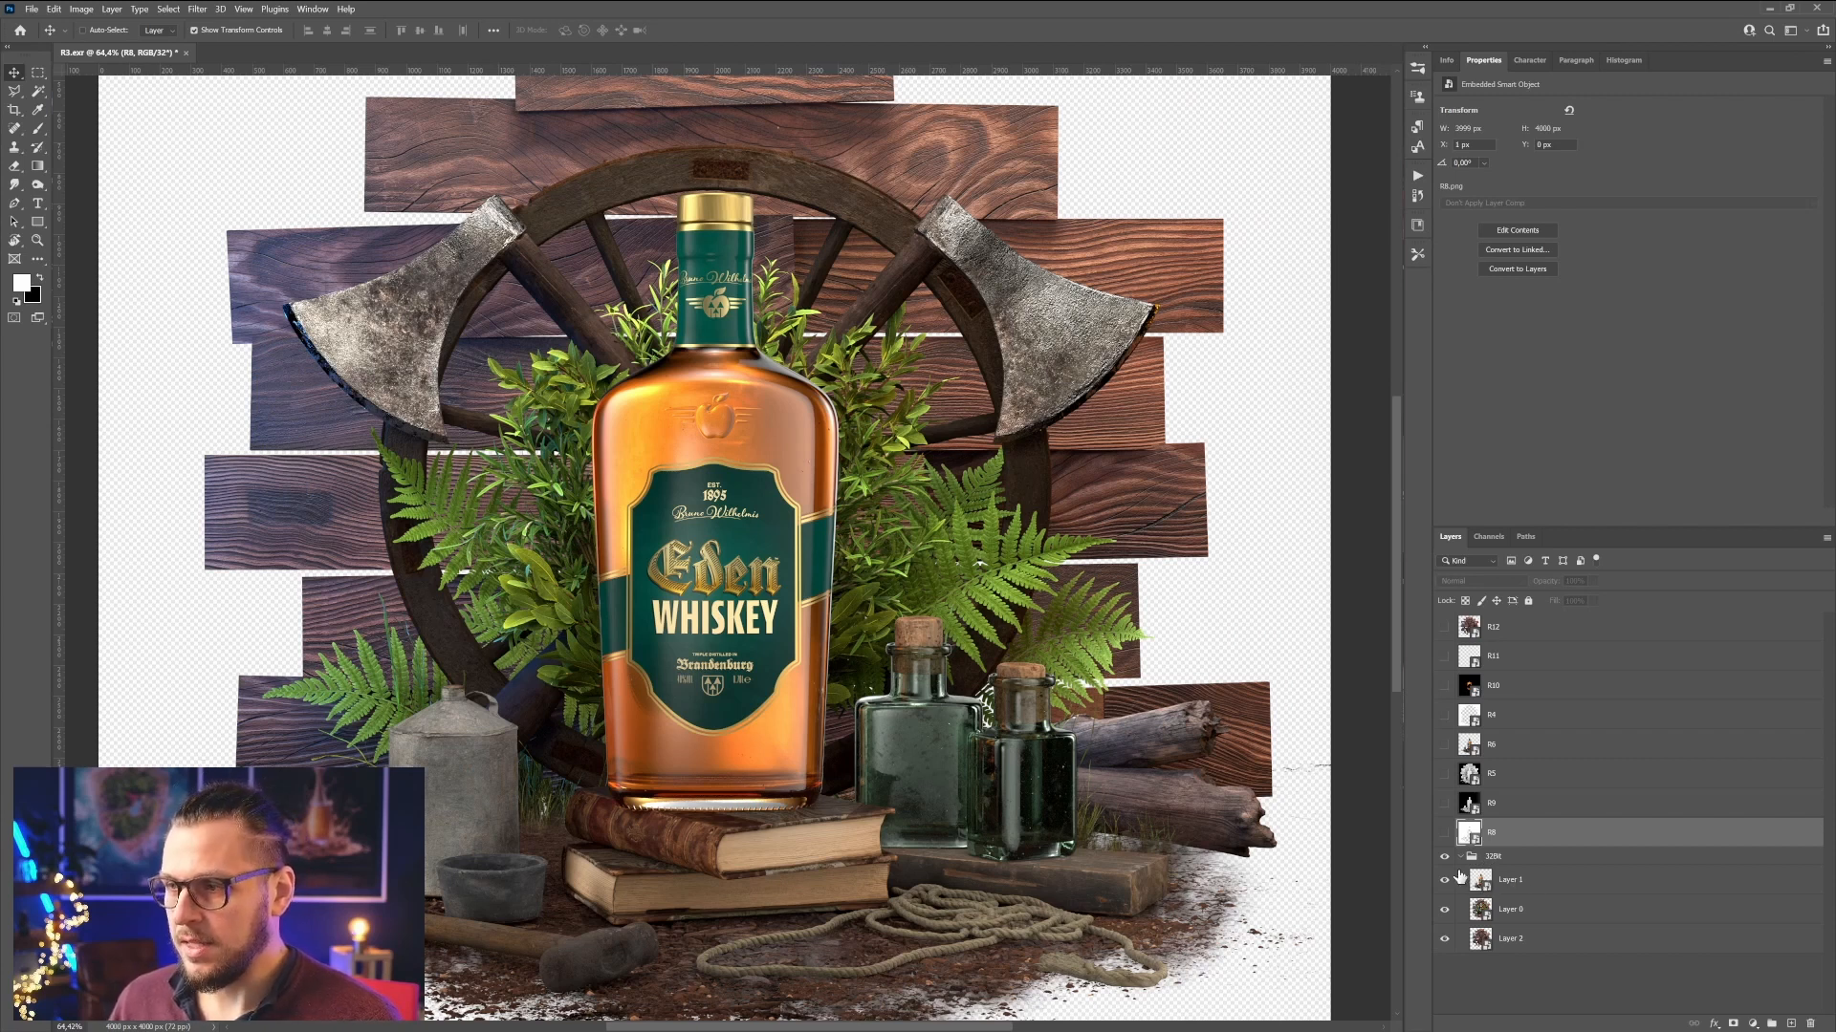
# - Review the helper passes R9, R5 and R10 one at a time over the Layer 1 render
pyautogui.click(1485, 885)
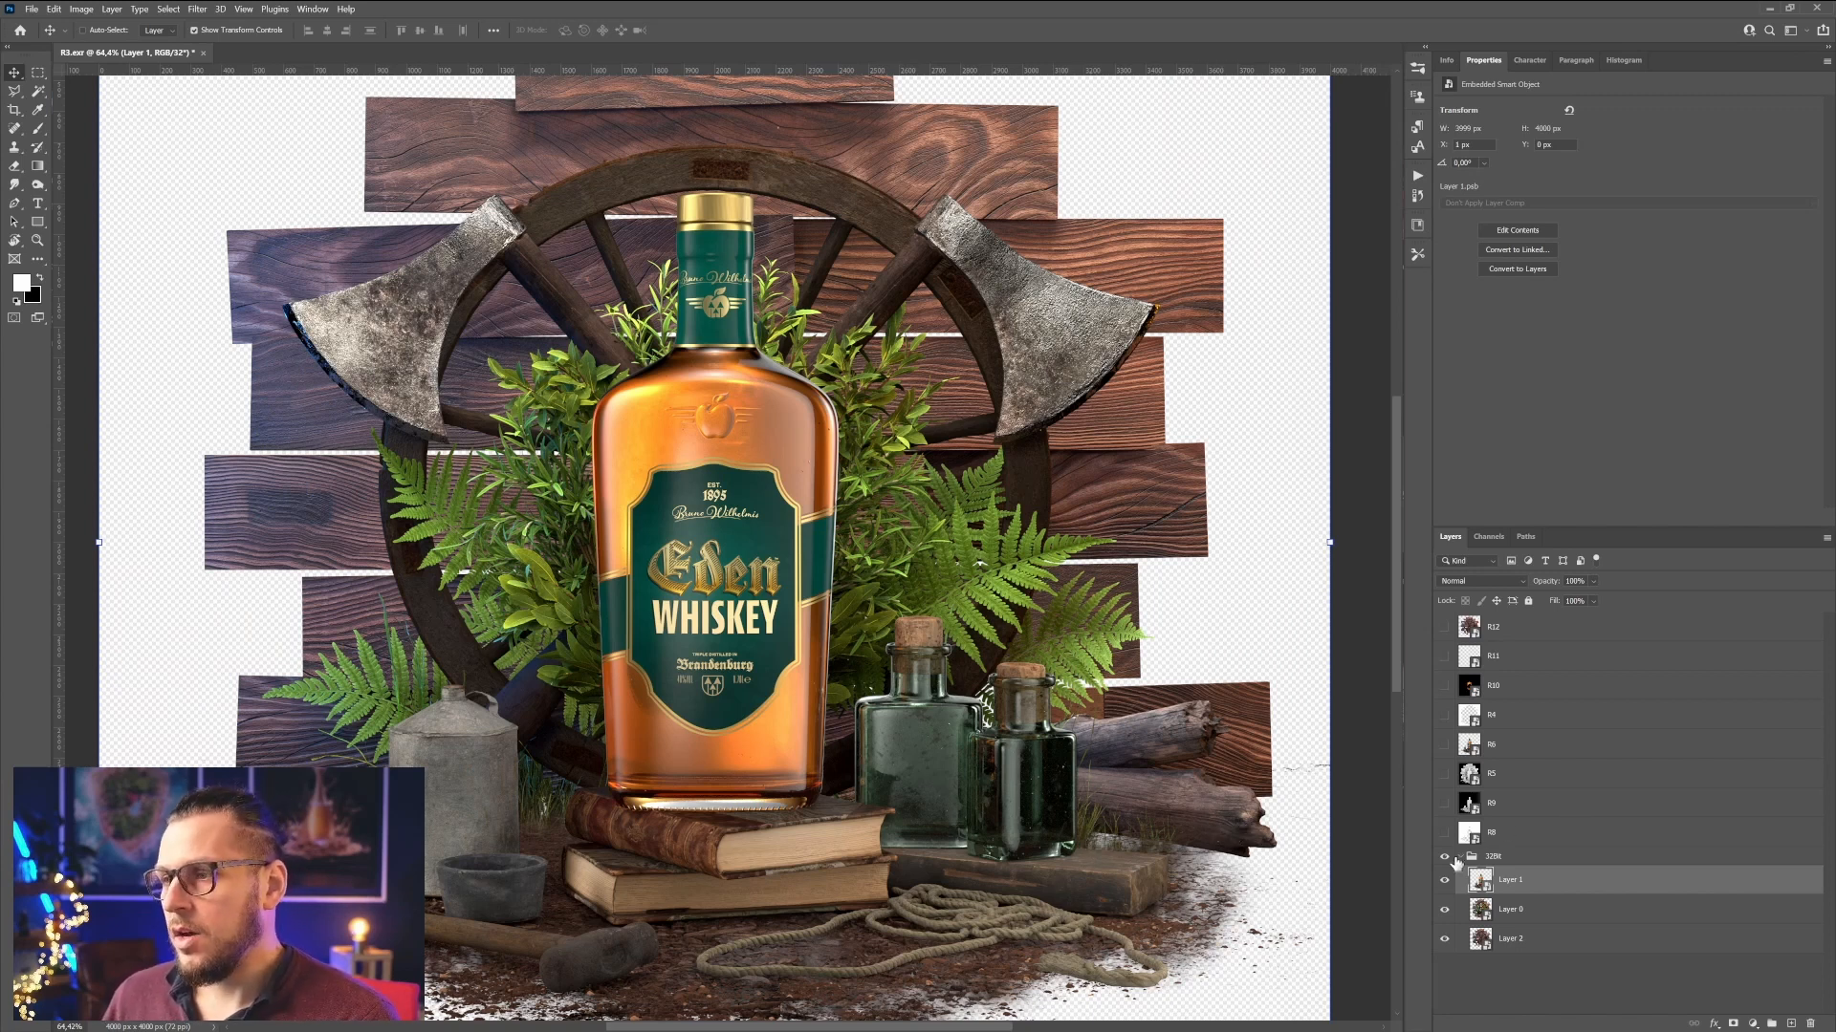
pyautogui.click(1445, 803)
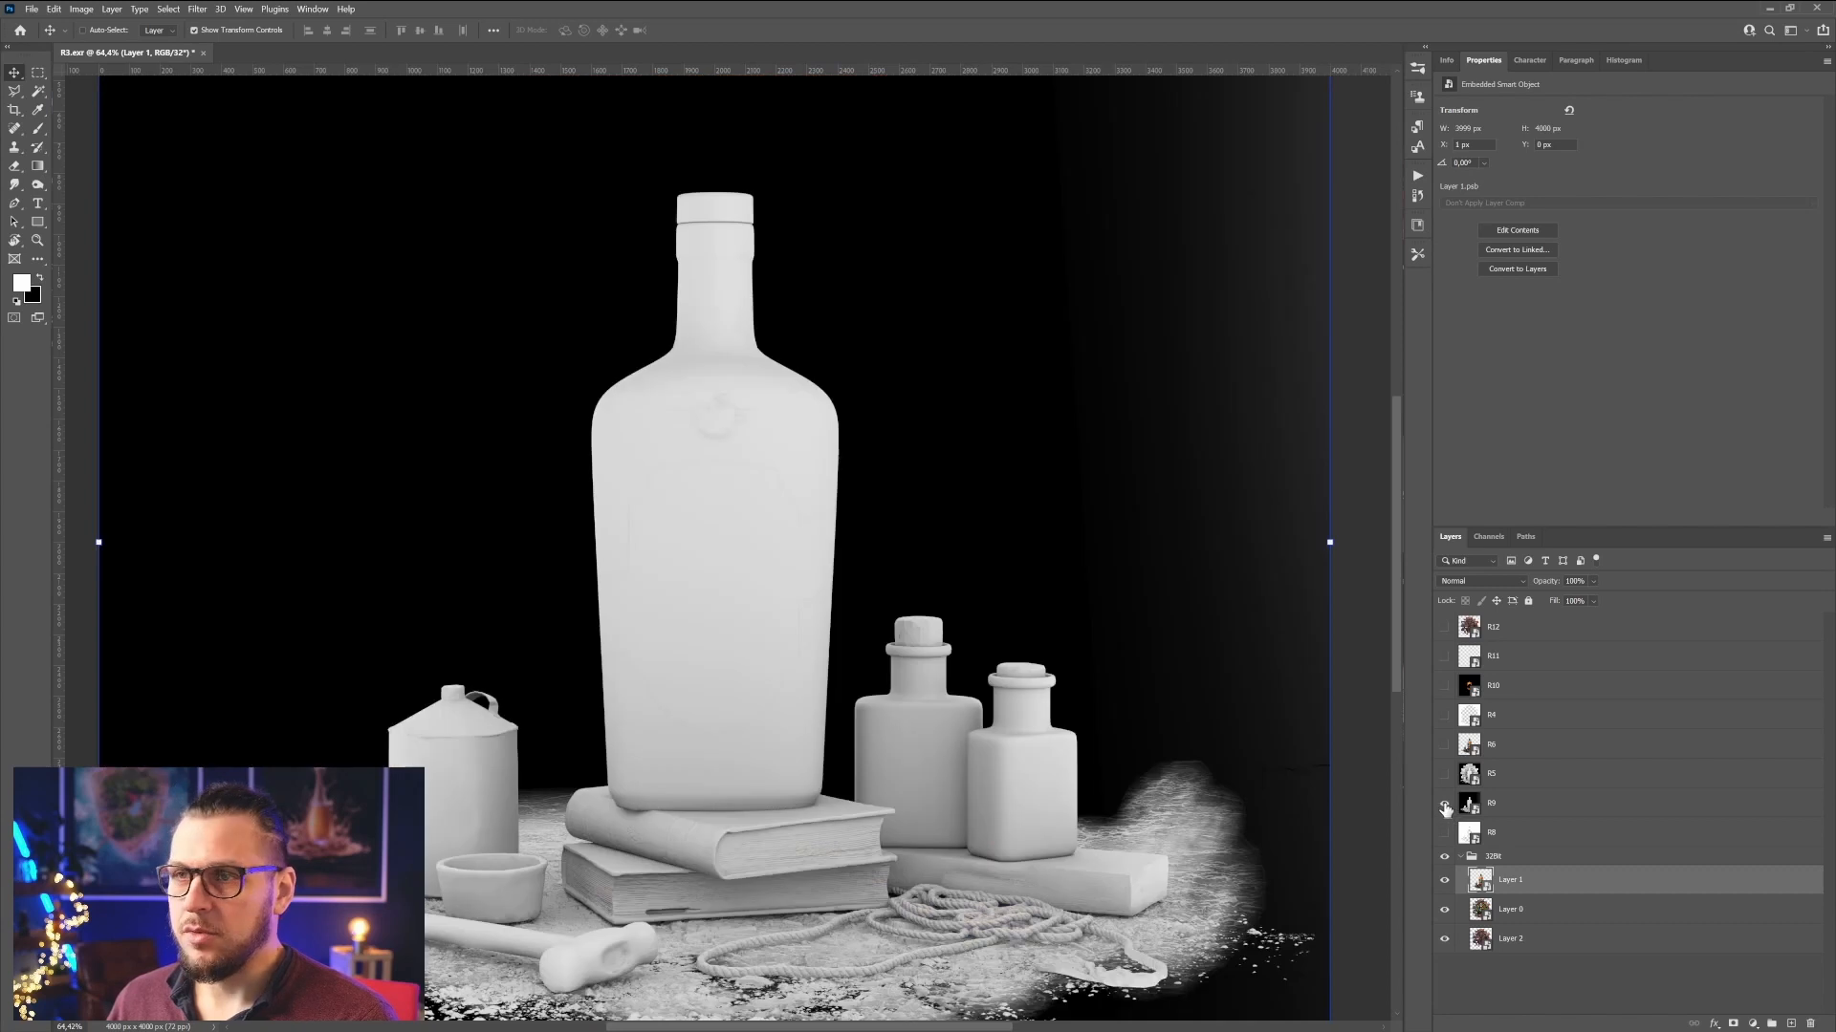
pyautogui.keyDown('alt'); pyautogui.scroll(-2, 1027, 715); pyautogui.keyUp('alt')
pyautogui.keyDown('alt'); pyautogui.scroll(2, 1023, 728); pyautogui.keyUp('alt')
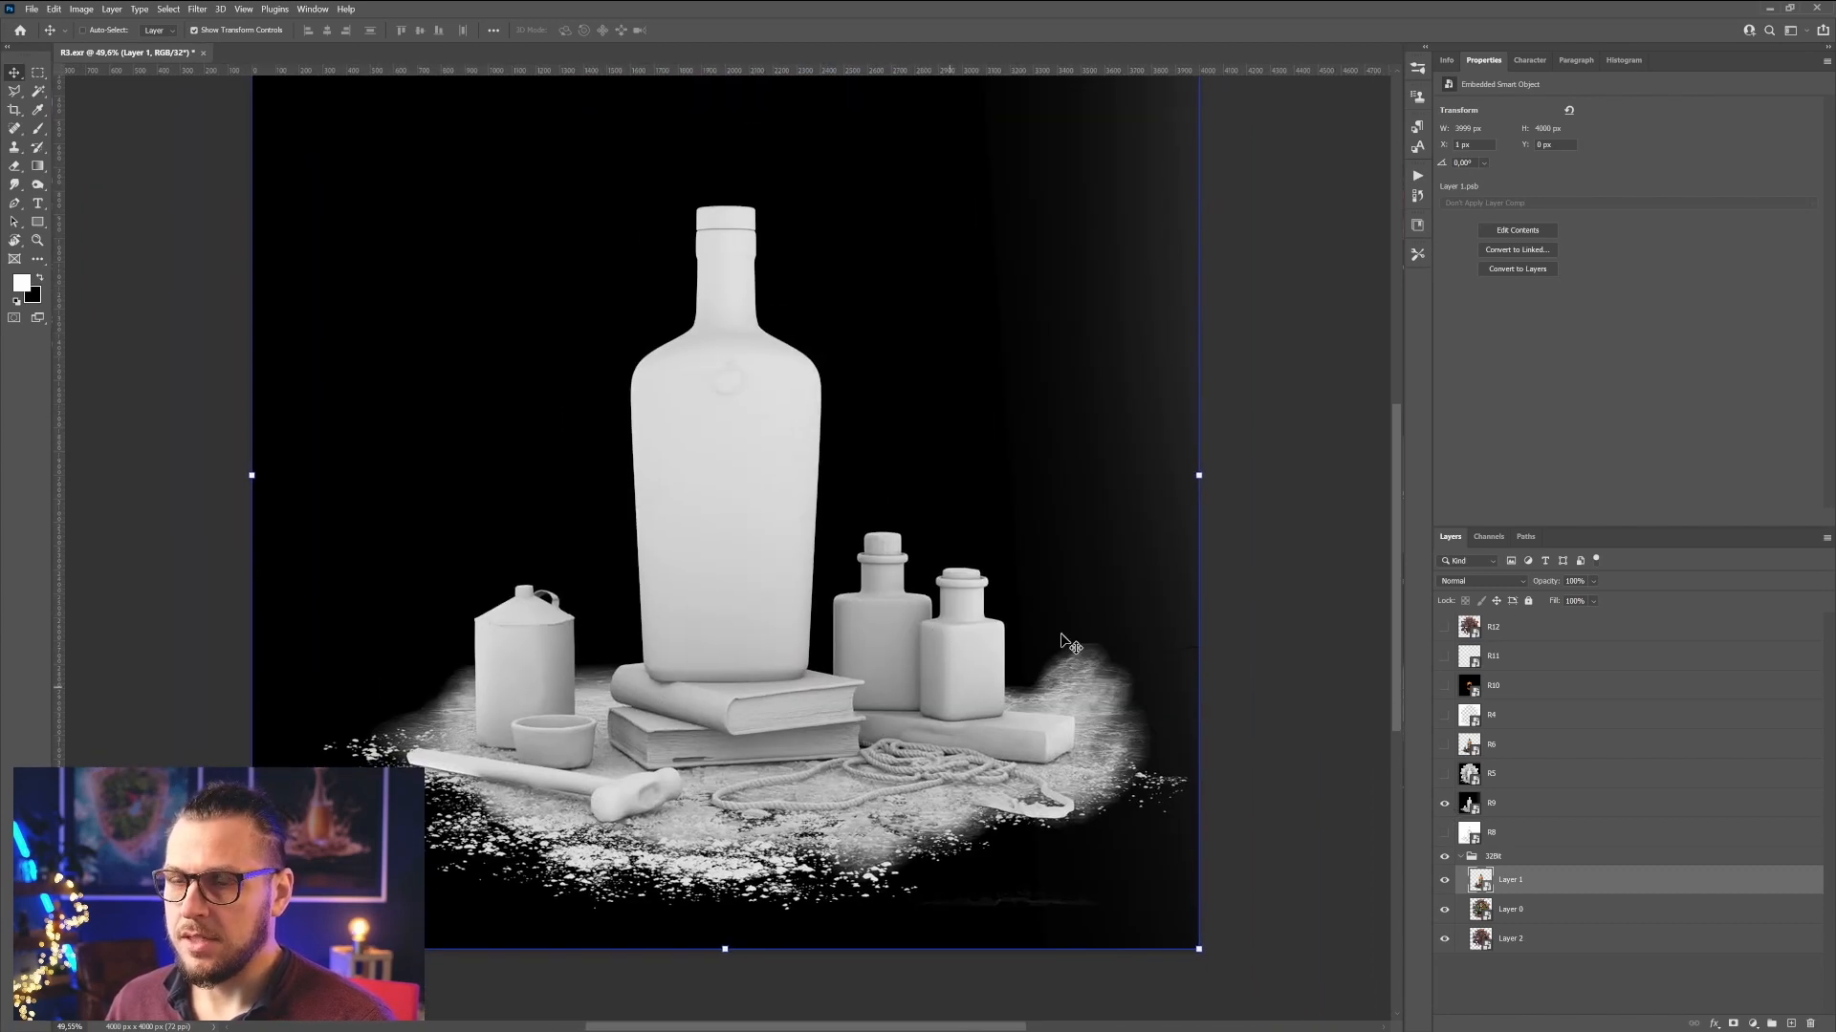
pyautogui.click(1444, 803)
pyautogui.click(1445, 776)
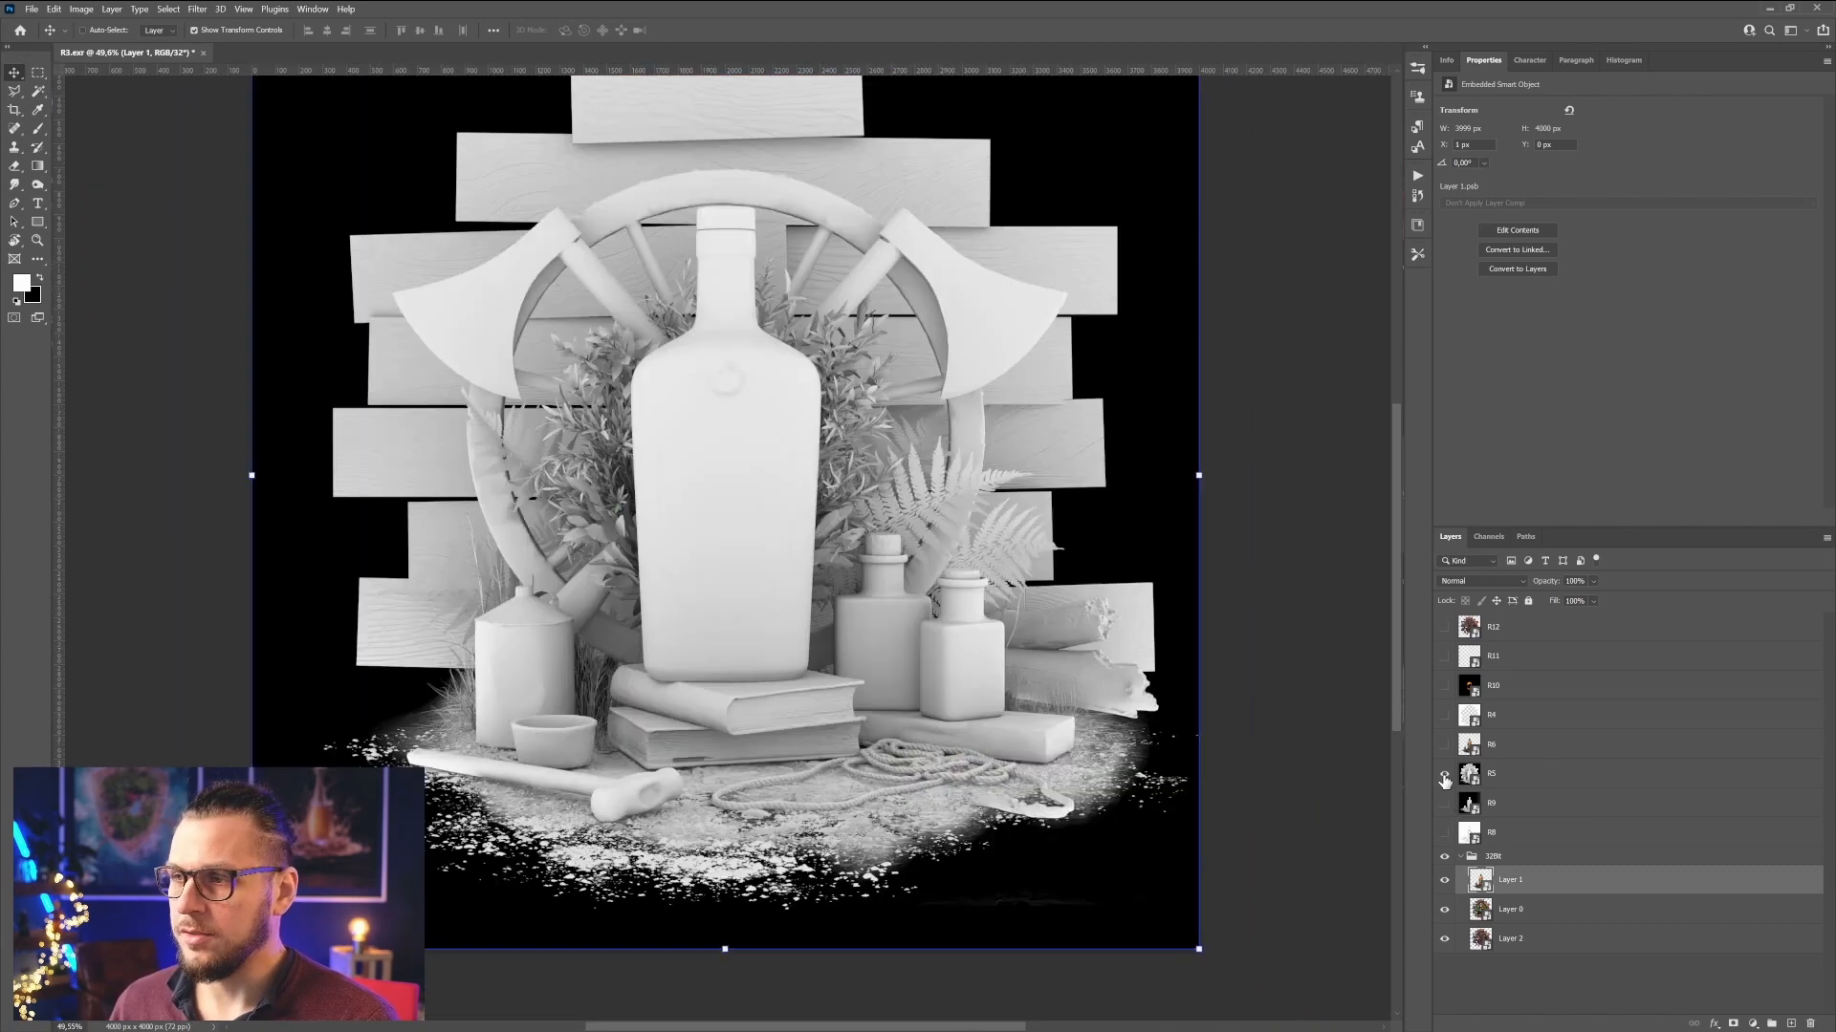
pyautogui.click(1444, 776)
pyautogui.click(1445, 687)
pyautogui.click(1445, 686)
pyautogui.click(1444, 686)
pyautogui.click(1444, 685)
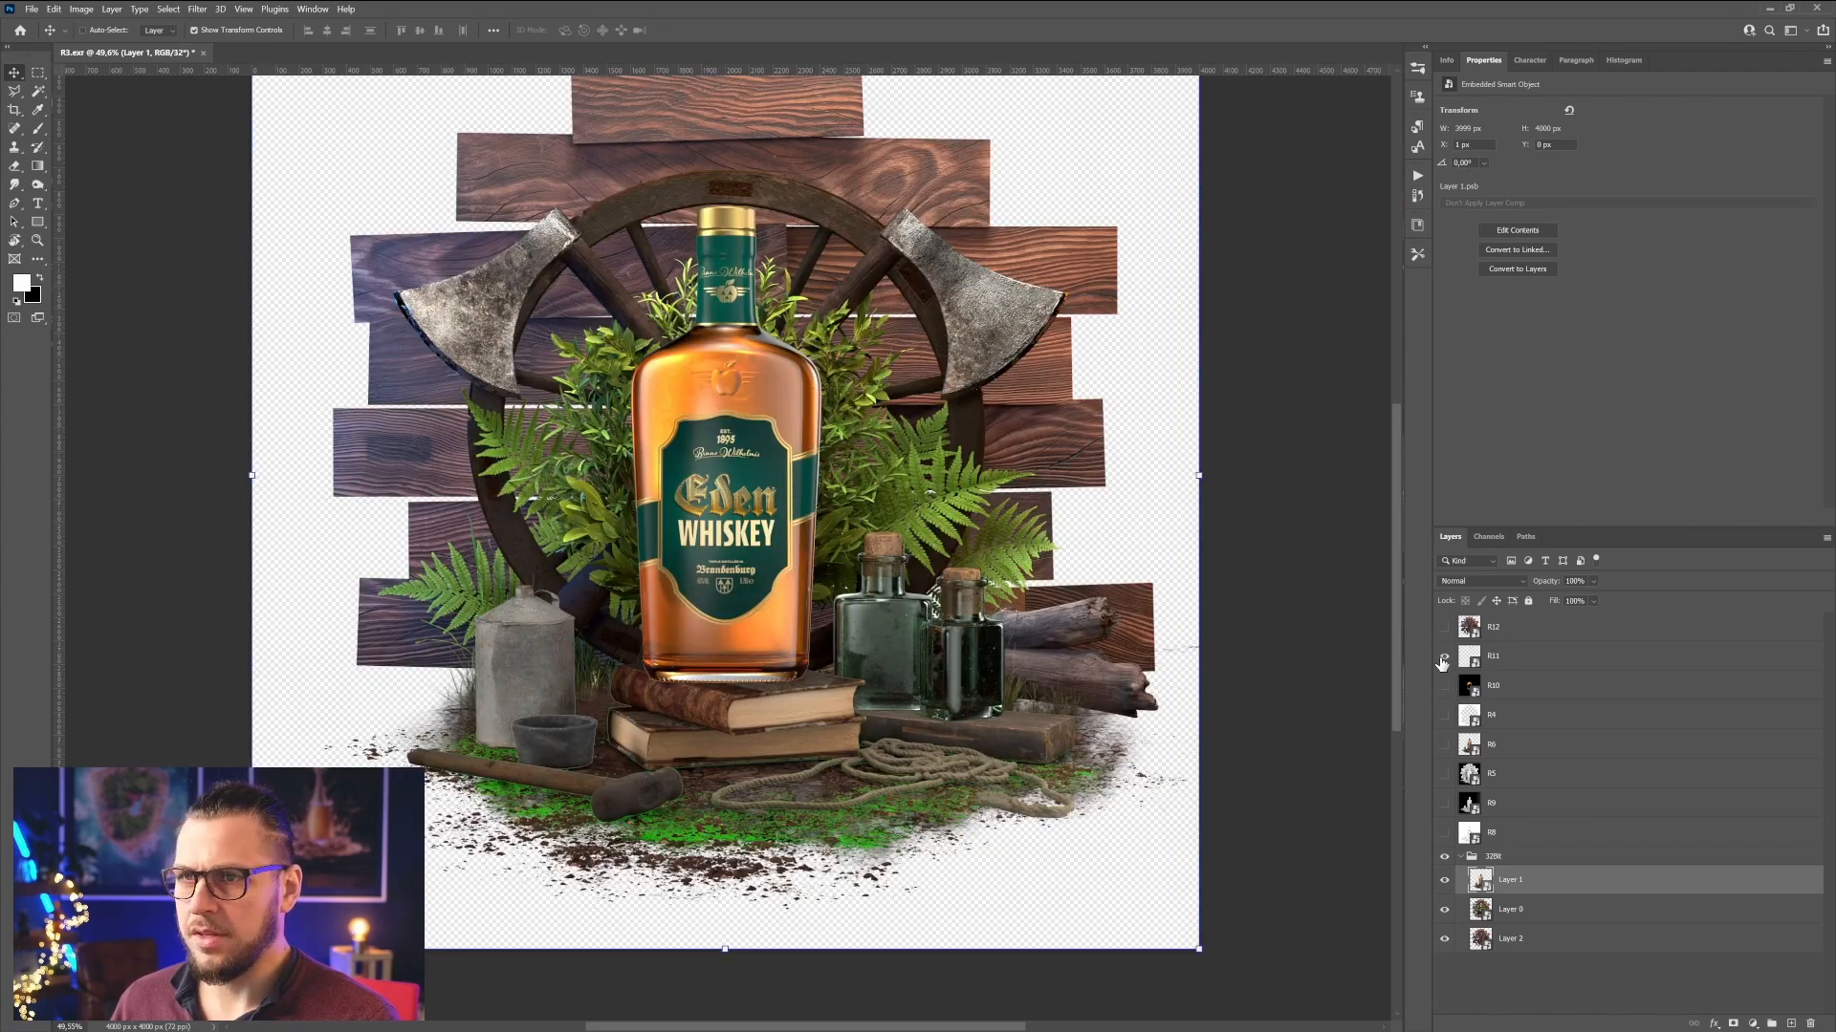
# - View the Layer 1 bottle render in isolation, view the darker bottle render beneath it alone, and fit the whole canvas
pyautogui.click(1444, 882)
pyautogui.click(1445, 882)
pyautogui.keyDown('alt'); pyautogui.click(1445, 882); pyautogui.keyUp('alt')
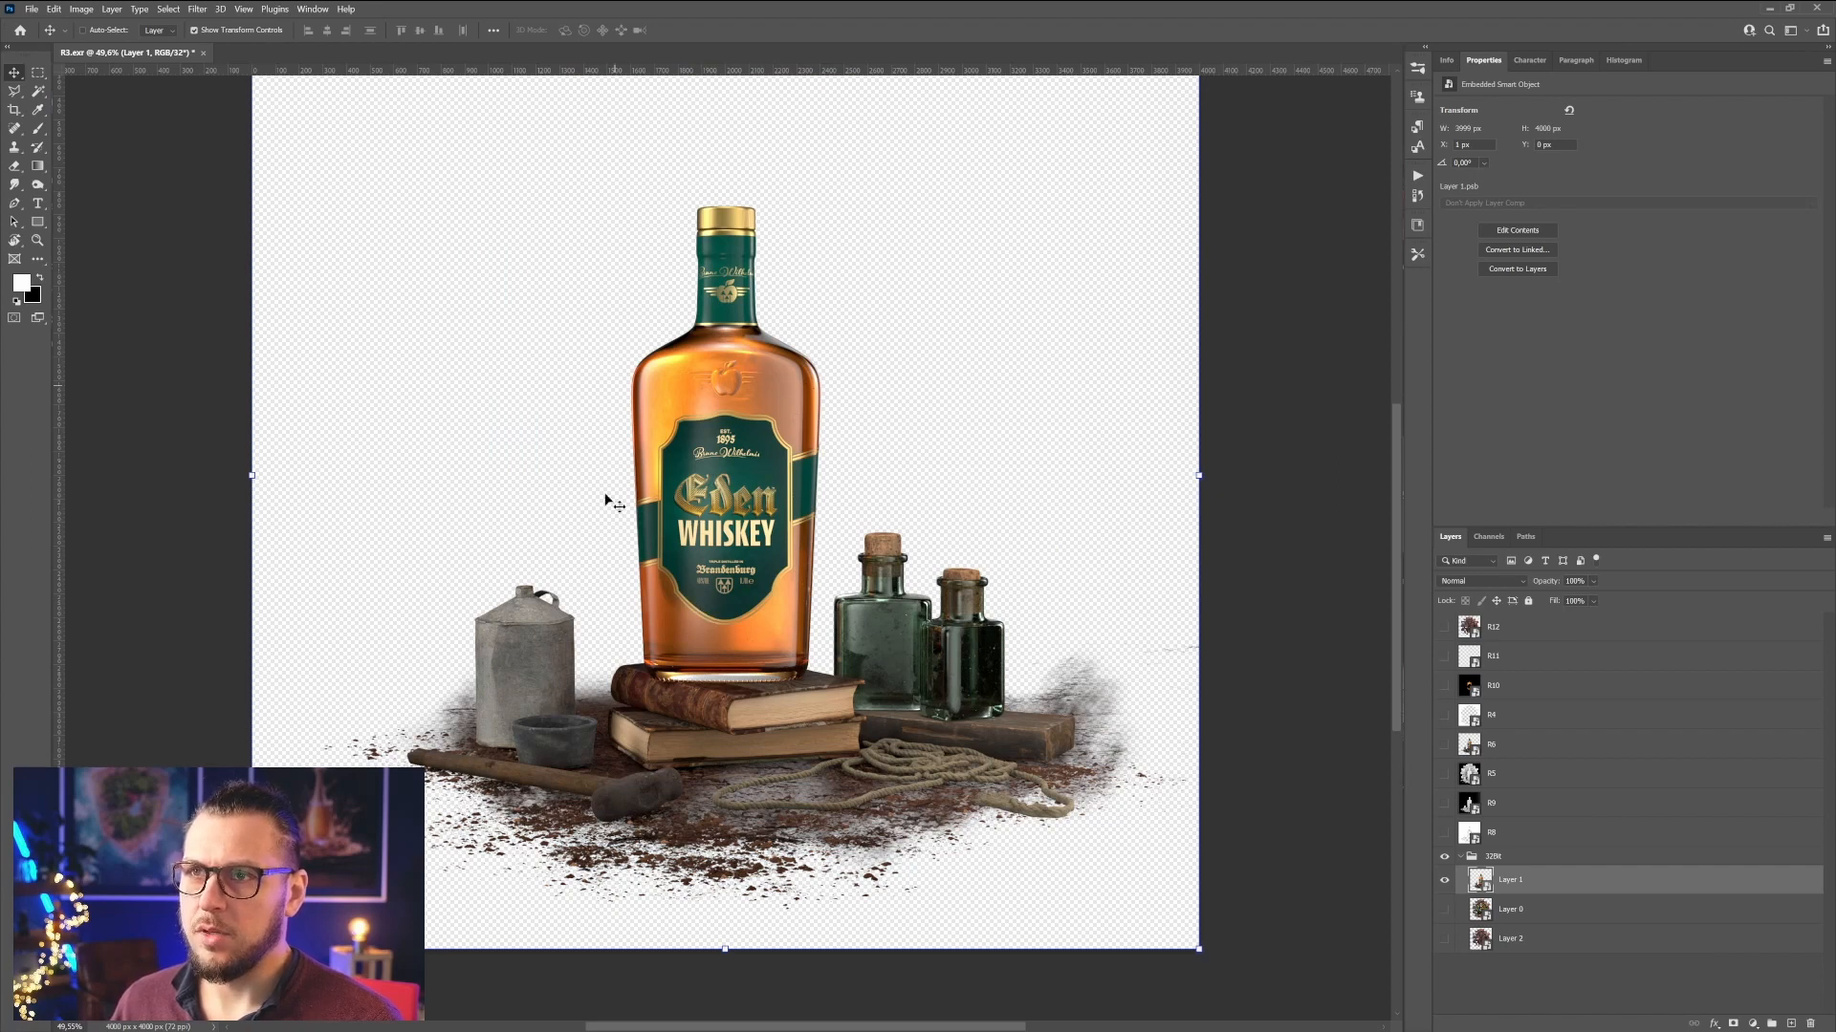
pyautogui.click(1445, 879)
pyautogui.click(1445, 911)
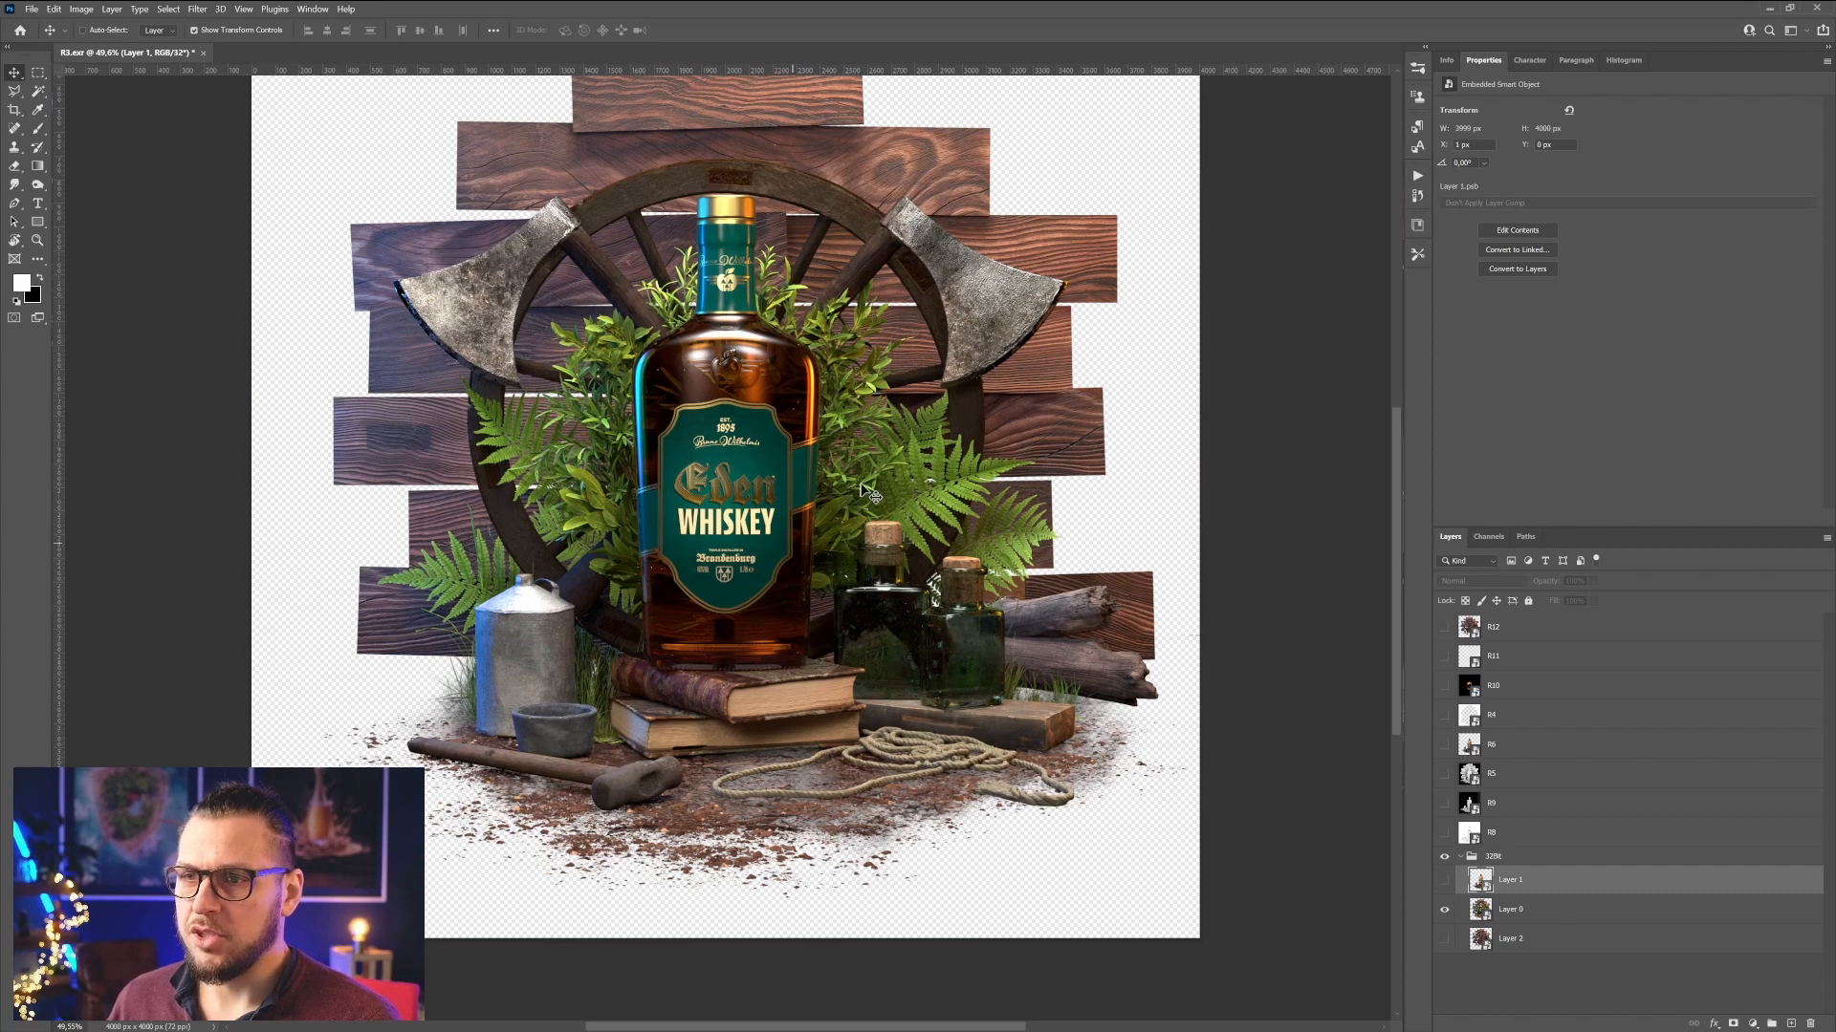
pyautogui.moveTo(857, 542); pyautogui.dragTo(842, 625)
pyautogui.hotkey('ctrl', '0')
# - Compare the bottle and bottom props with and without Layer 1 over the render beneath it
pyautogui.click(1446, 882)
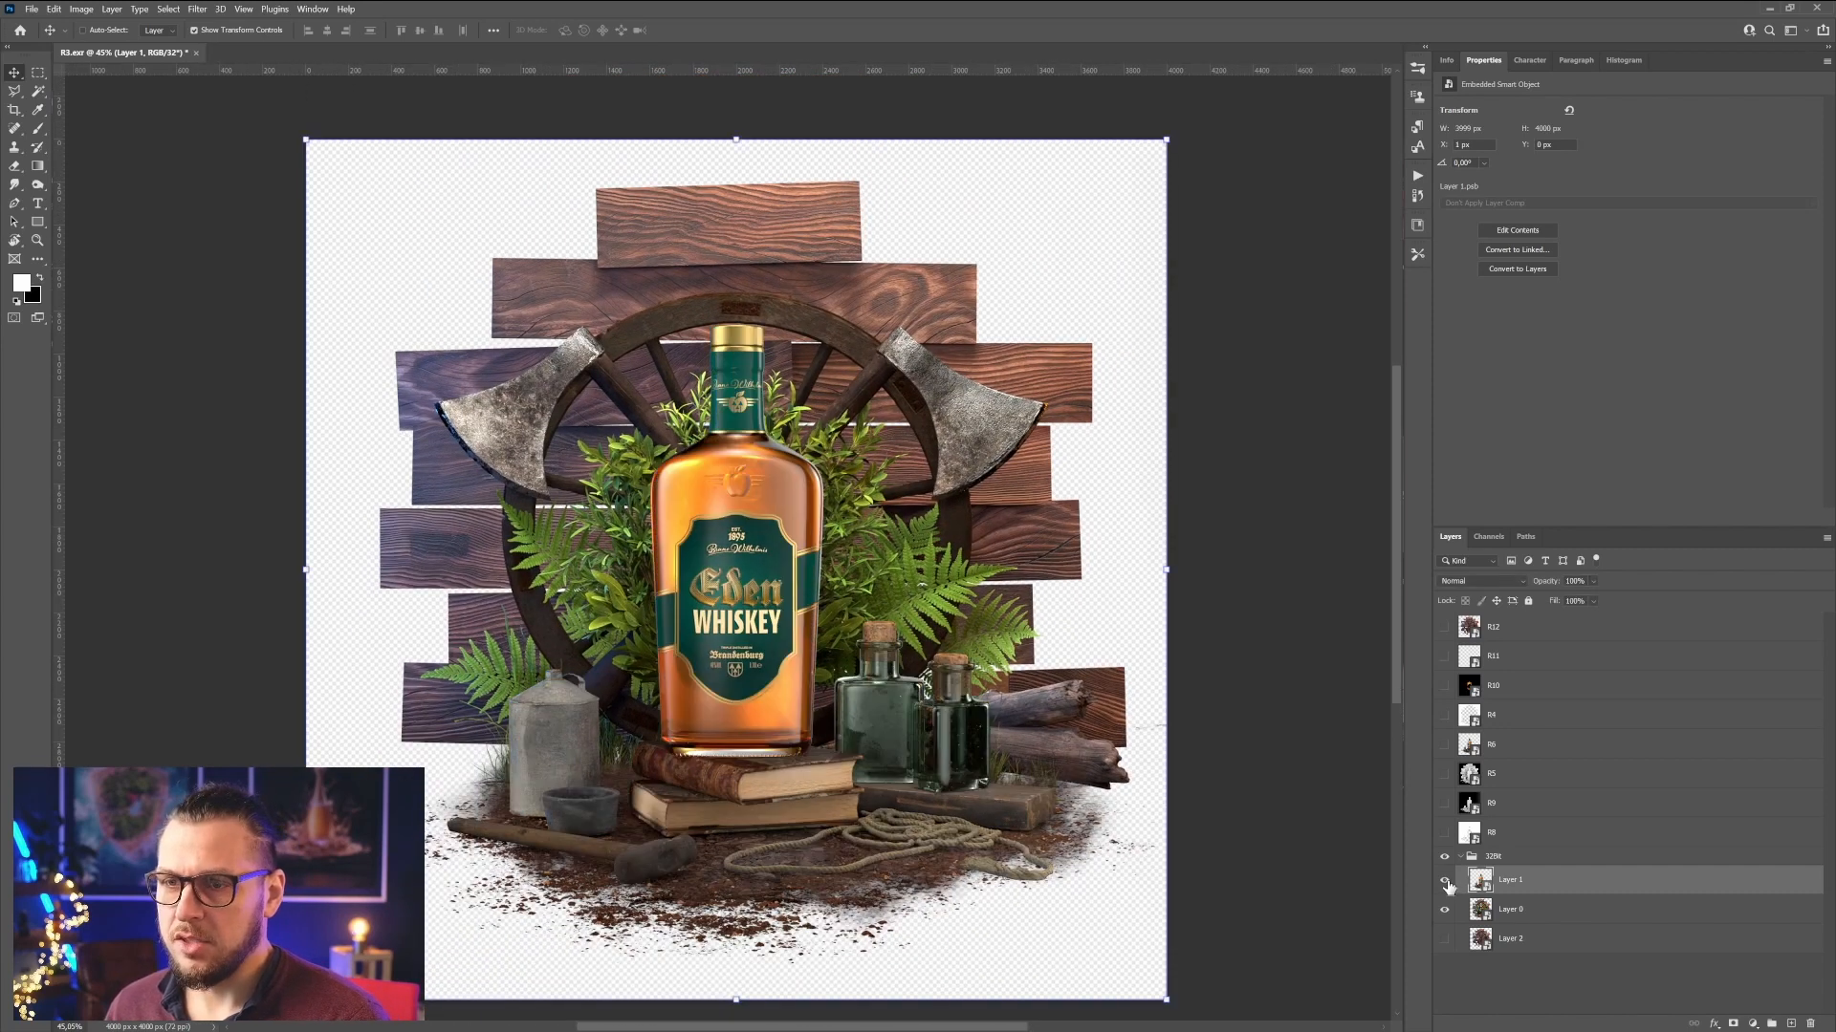
pyautogui.click(1446, 882)
pyautogui.click(1446, 881)
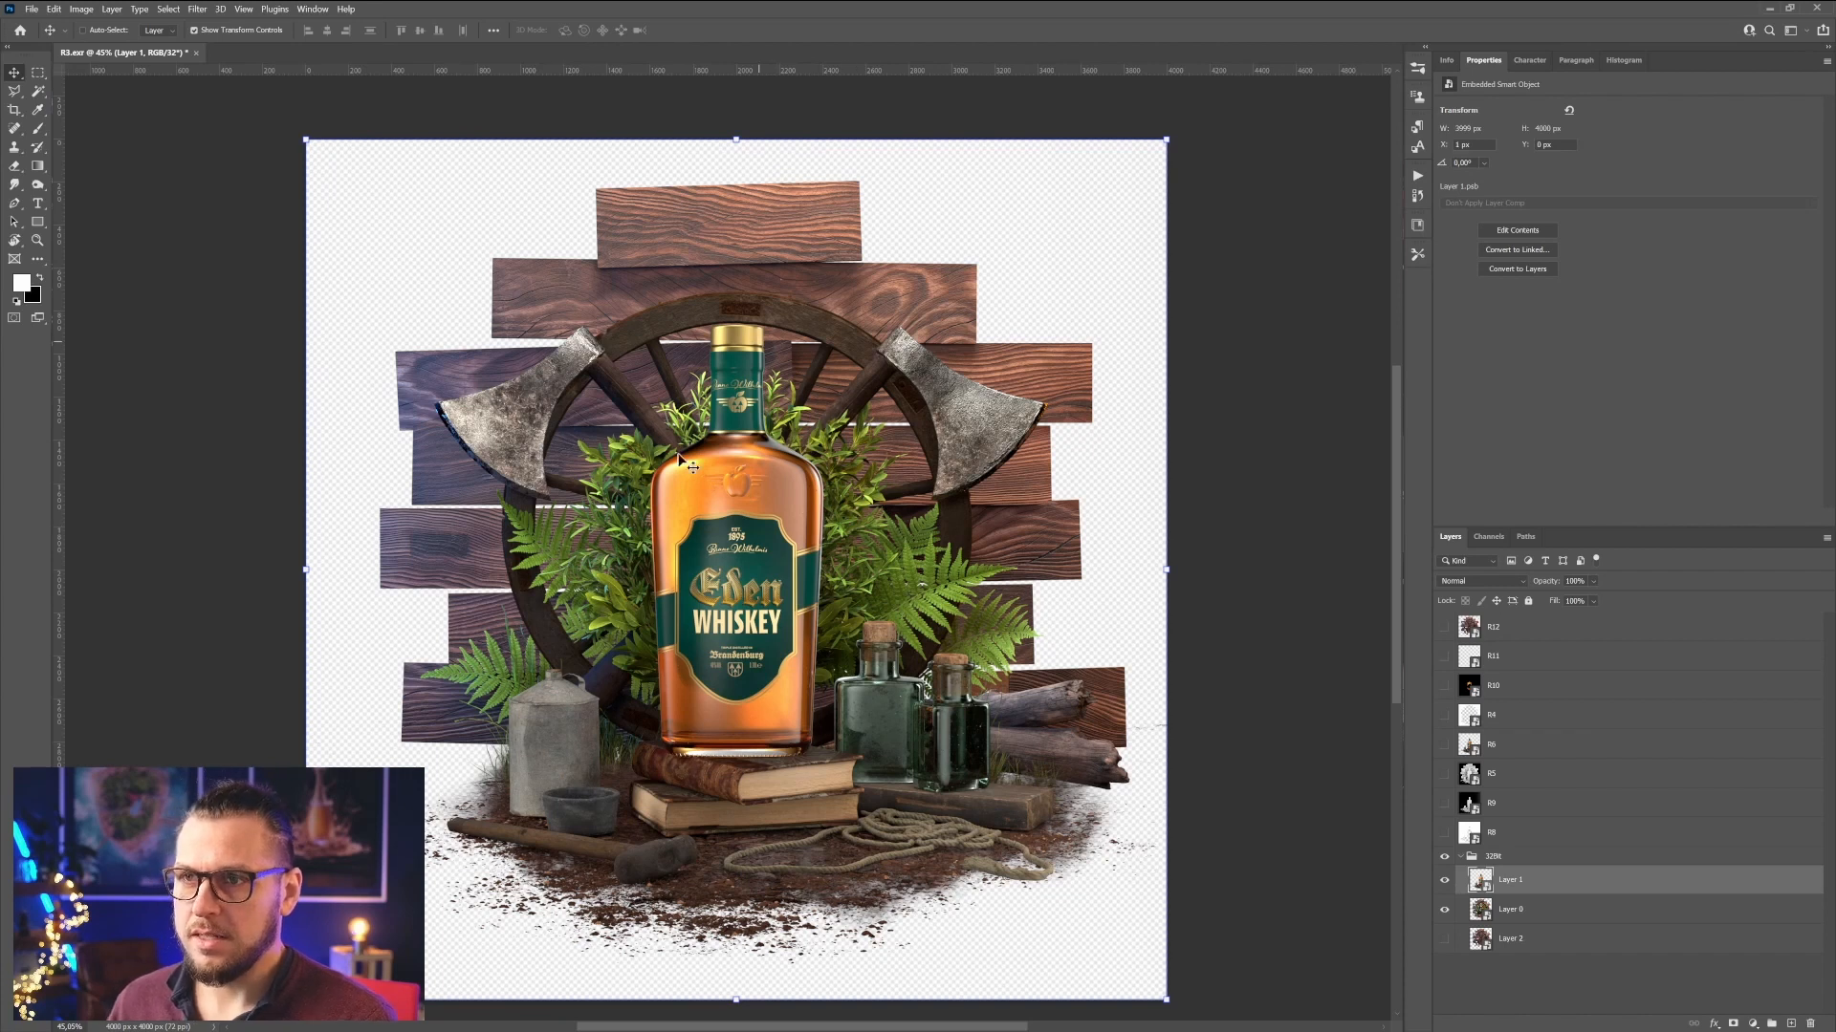
pyautogui.click(1445, 881)
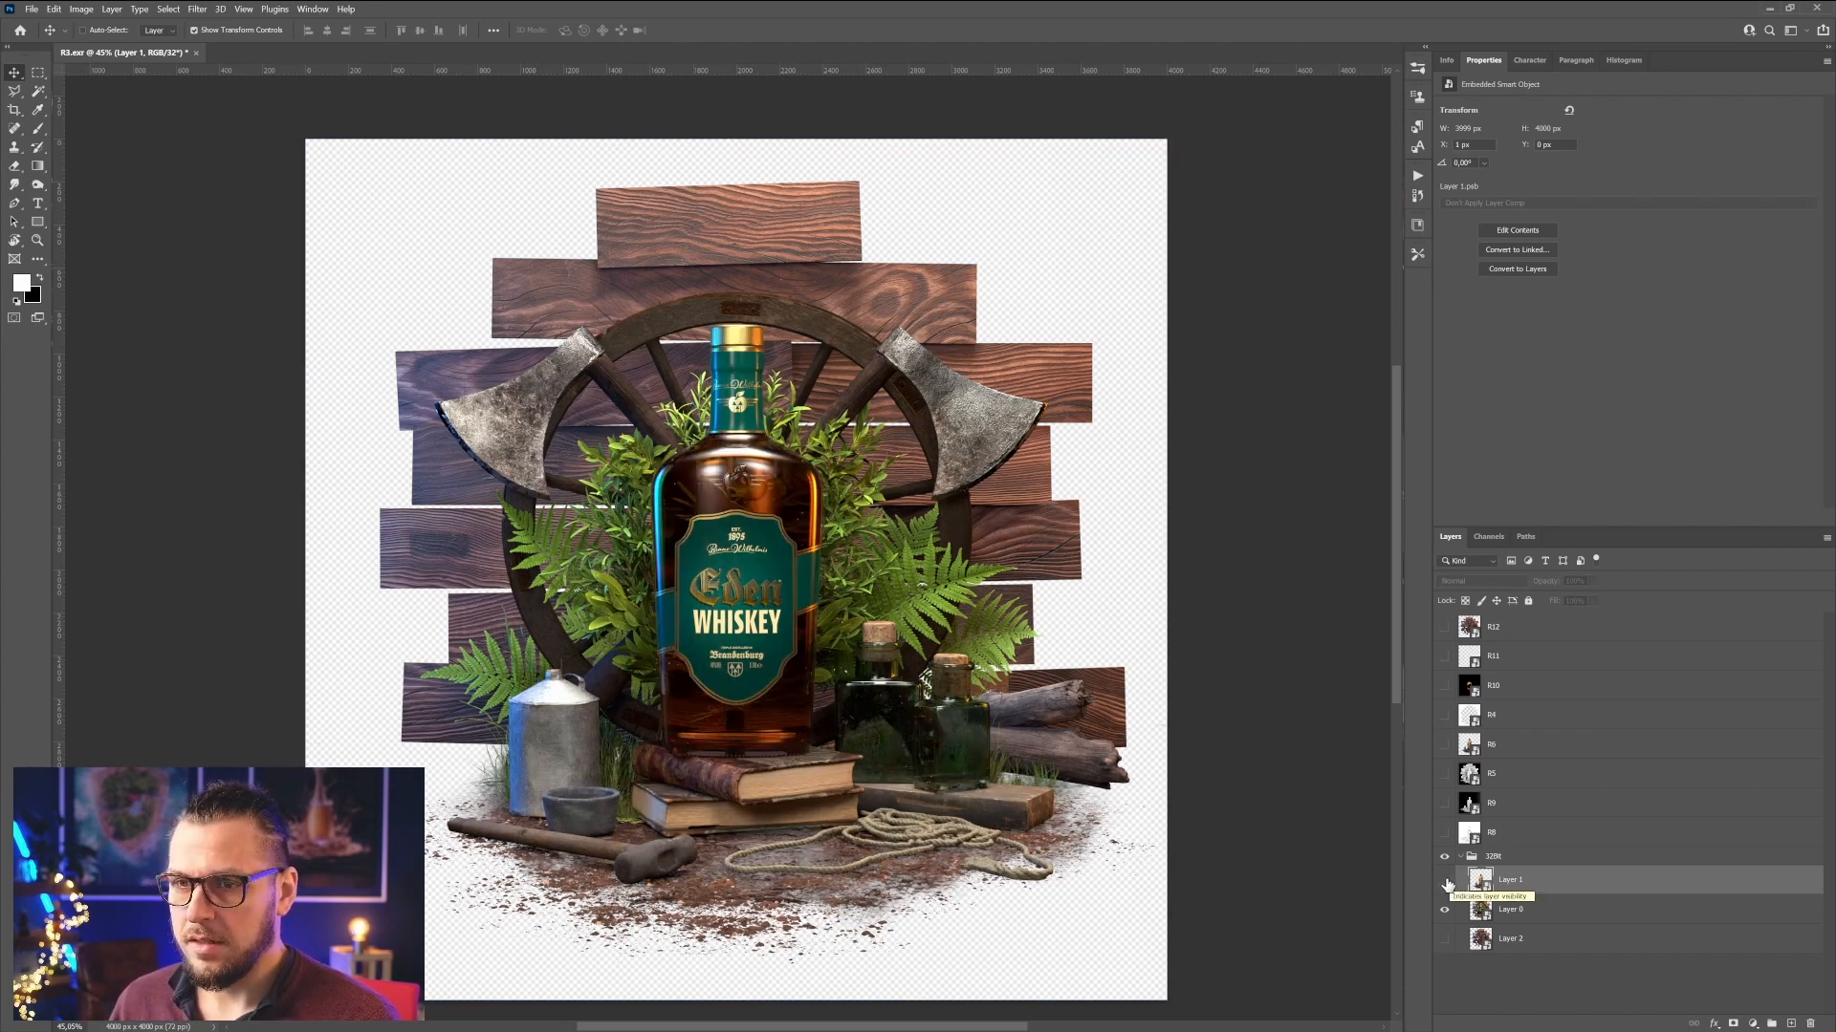
pyautogui.click(1445, 881)
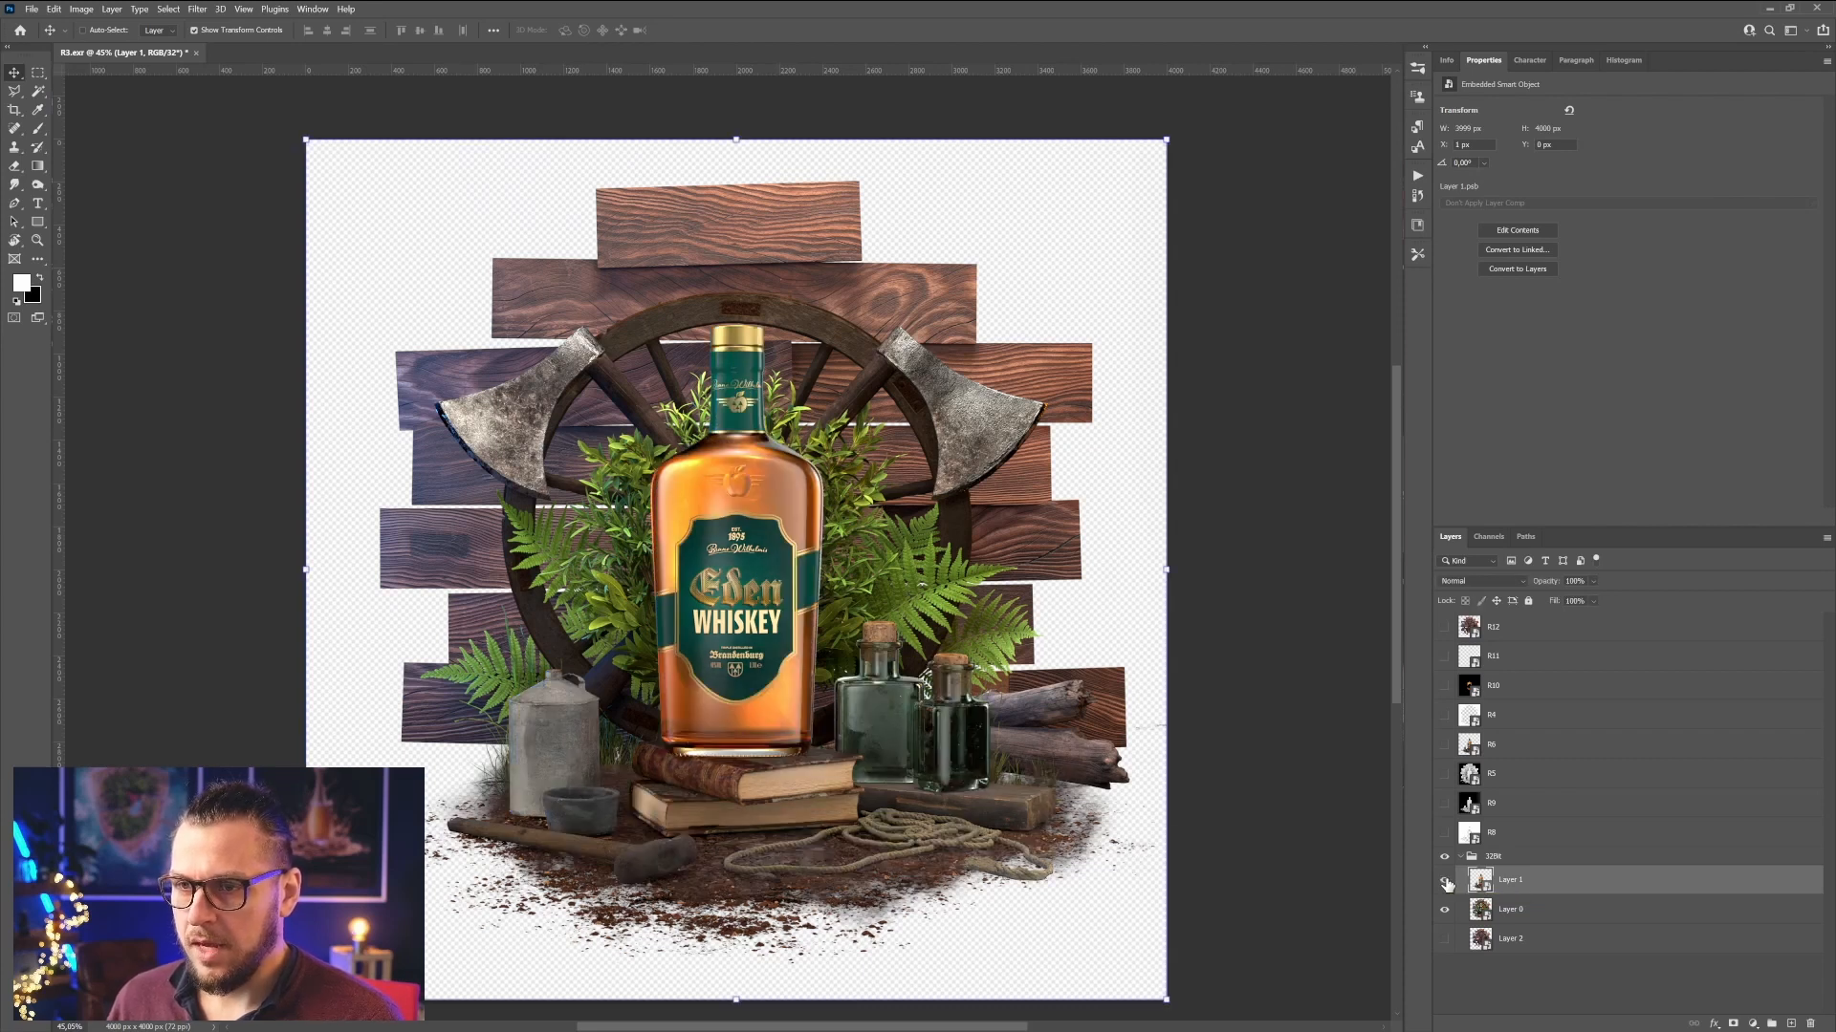
pyautogui.click(1446, 882)
pyautogui.click(1446, 882)
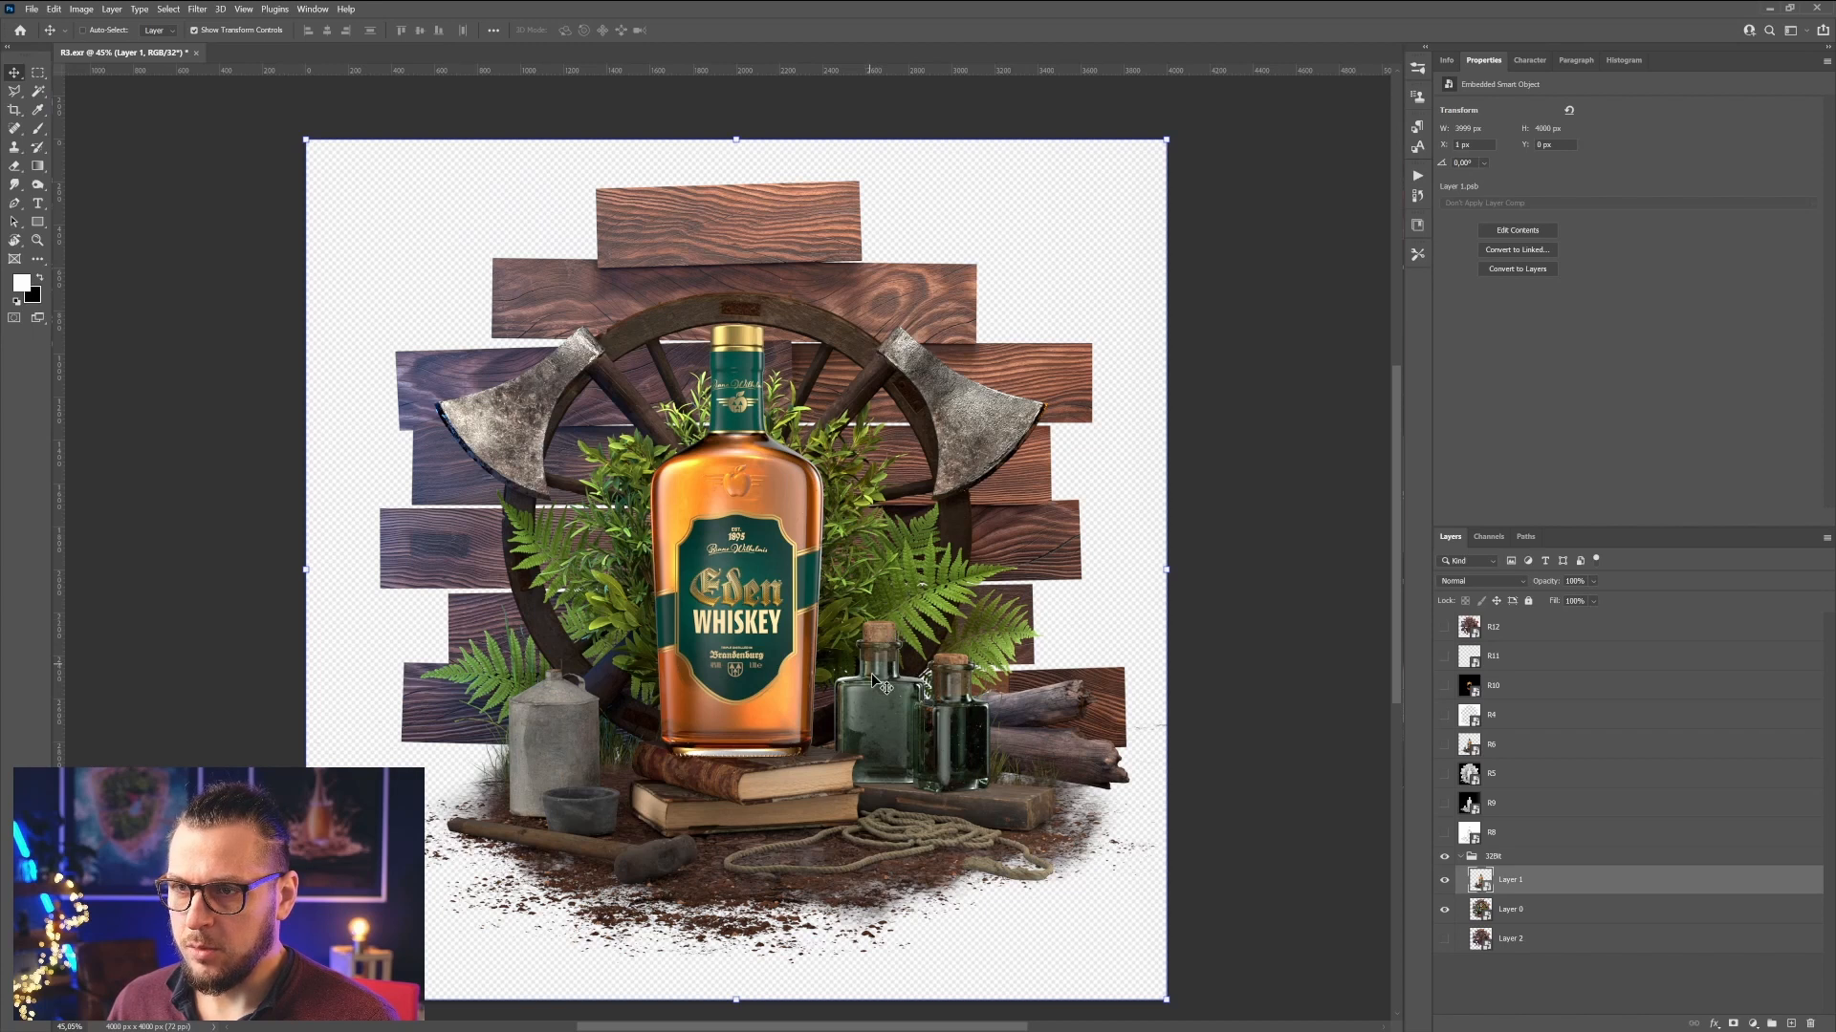
pyautogui.click(1451, 885)
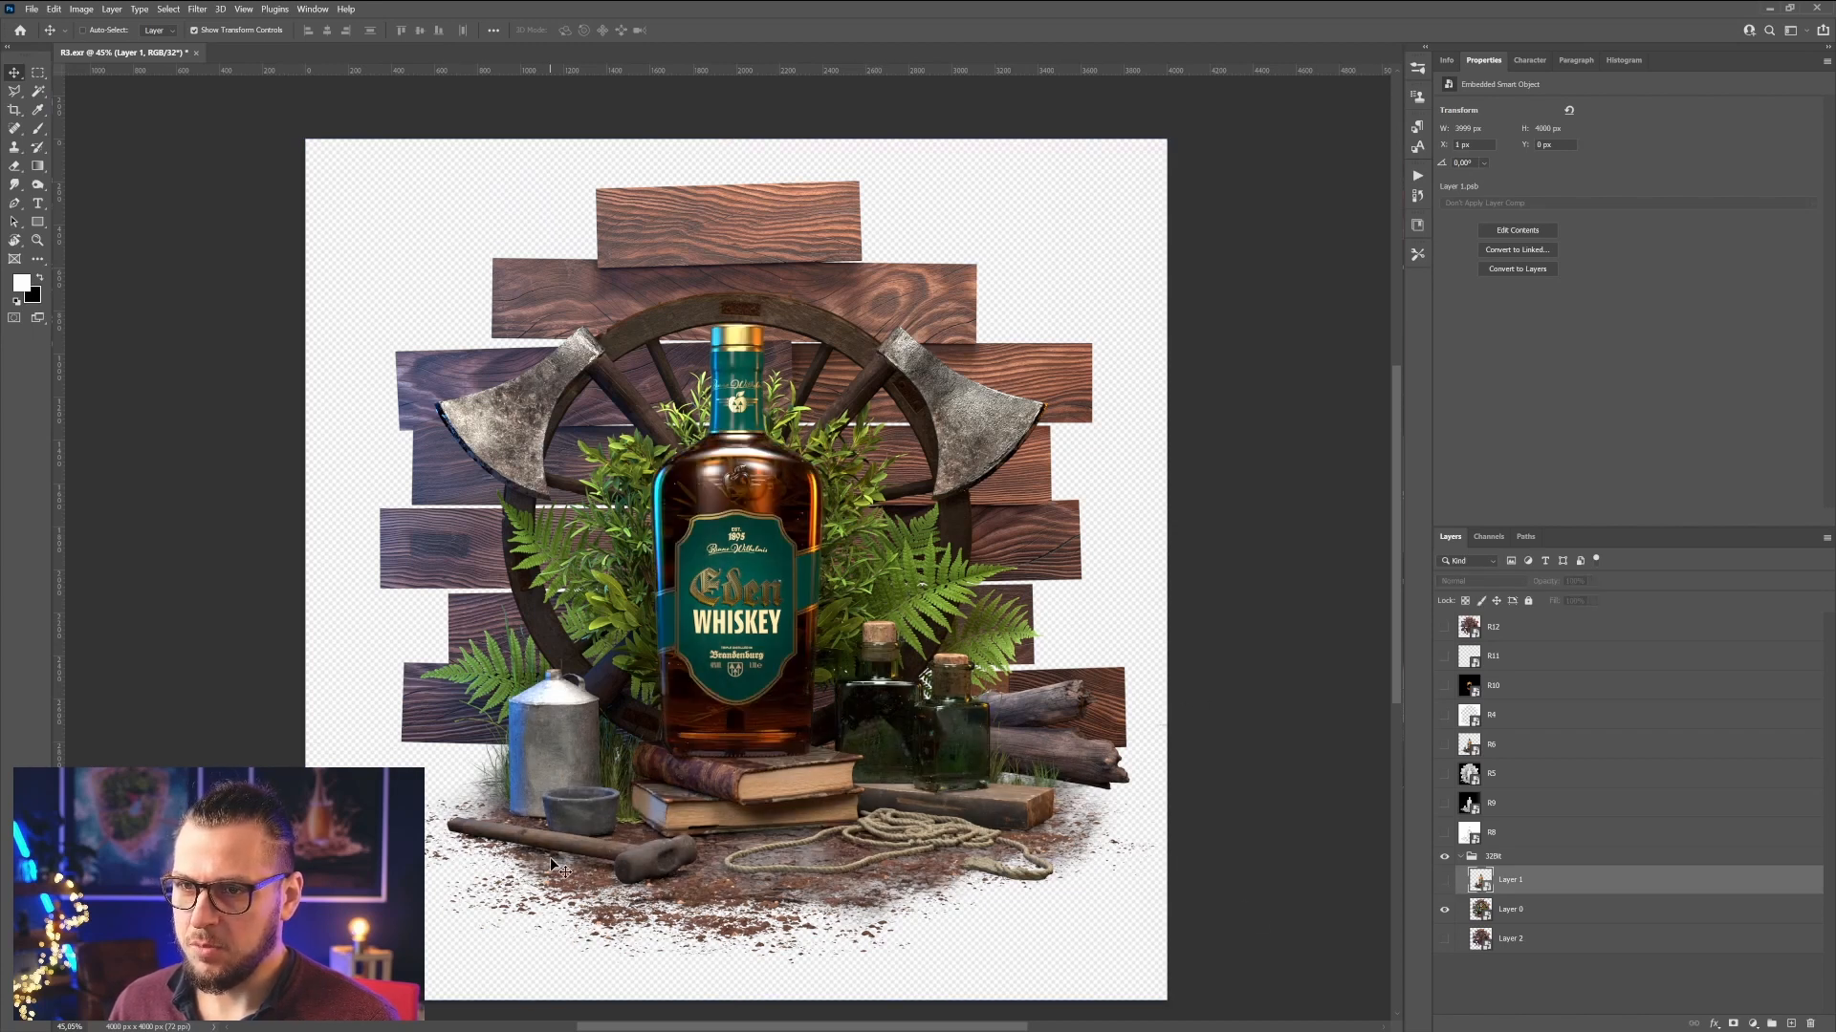
# - View the wheel-and-planks render Layer 2 alone and compare how Layer 1 and the plant render combine over it
pyautogui.click(1444, 909)
pyautogui.click(1444, 939)
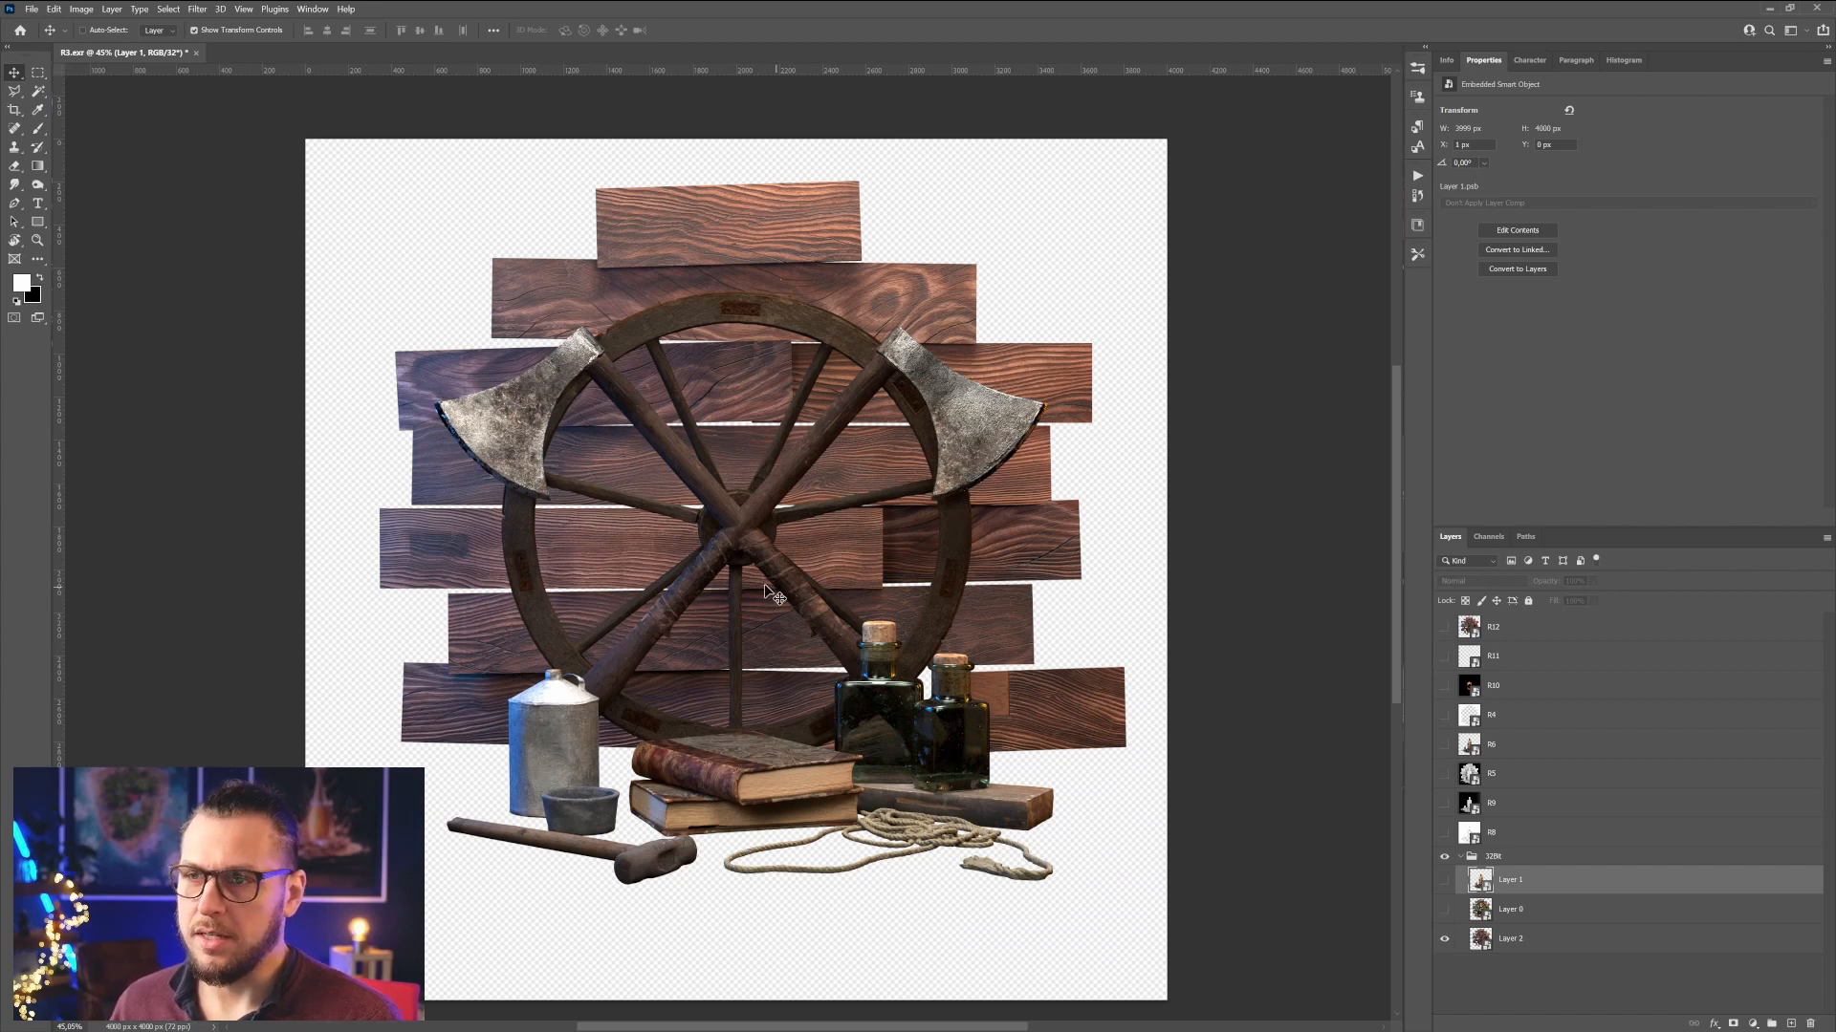
pyautogui.click(1444, 886)
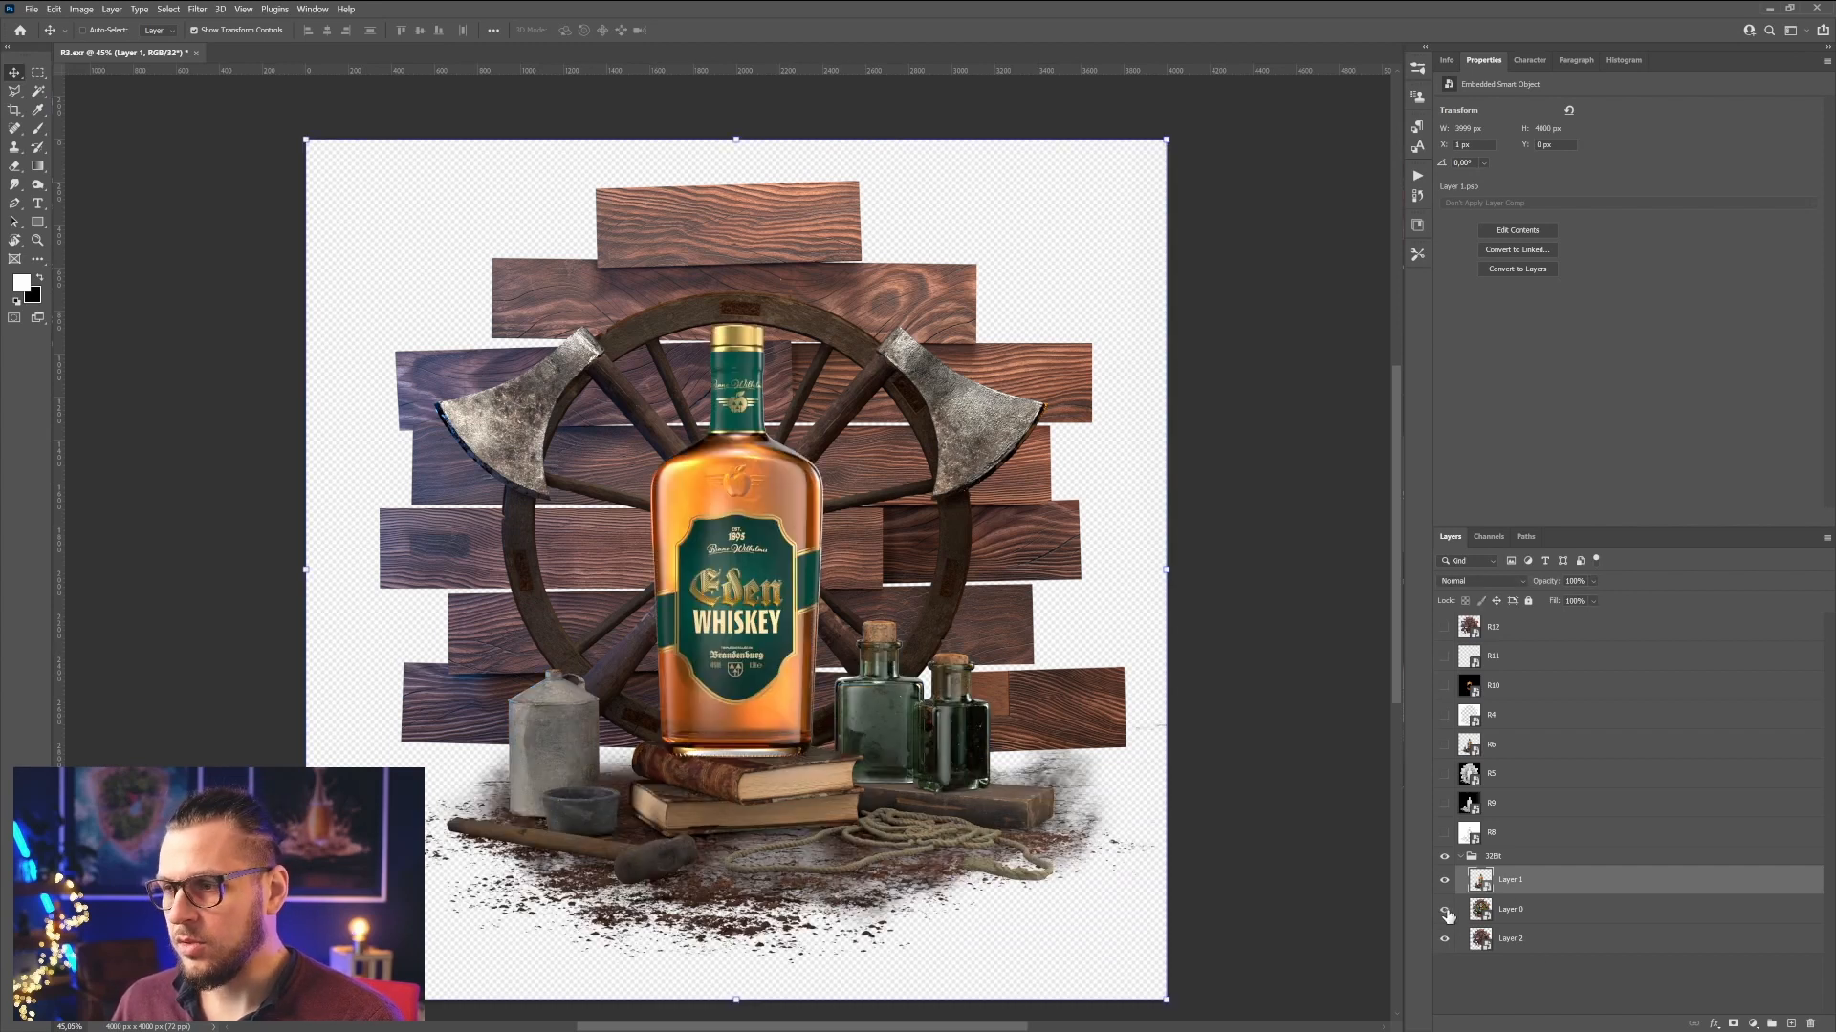
pyautogui.click(1445, 913)
pyautogui.click(1445, 880)
pyautogui.click(1445, 914)
pyautogui.click(1445, 914)
pyautogui.click(1444, 885)
pyautogui.click(1443, 914)
pyautogui.click(1444, 913)
pyautogui.click(1445, 914)
pyautogui.click(1445, 914)
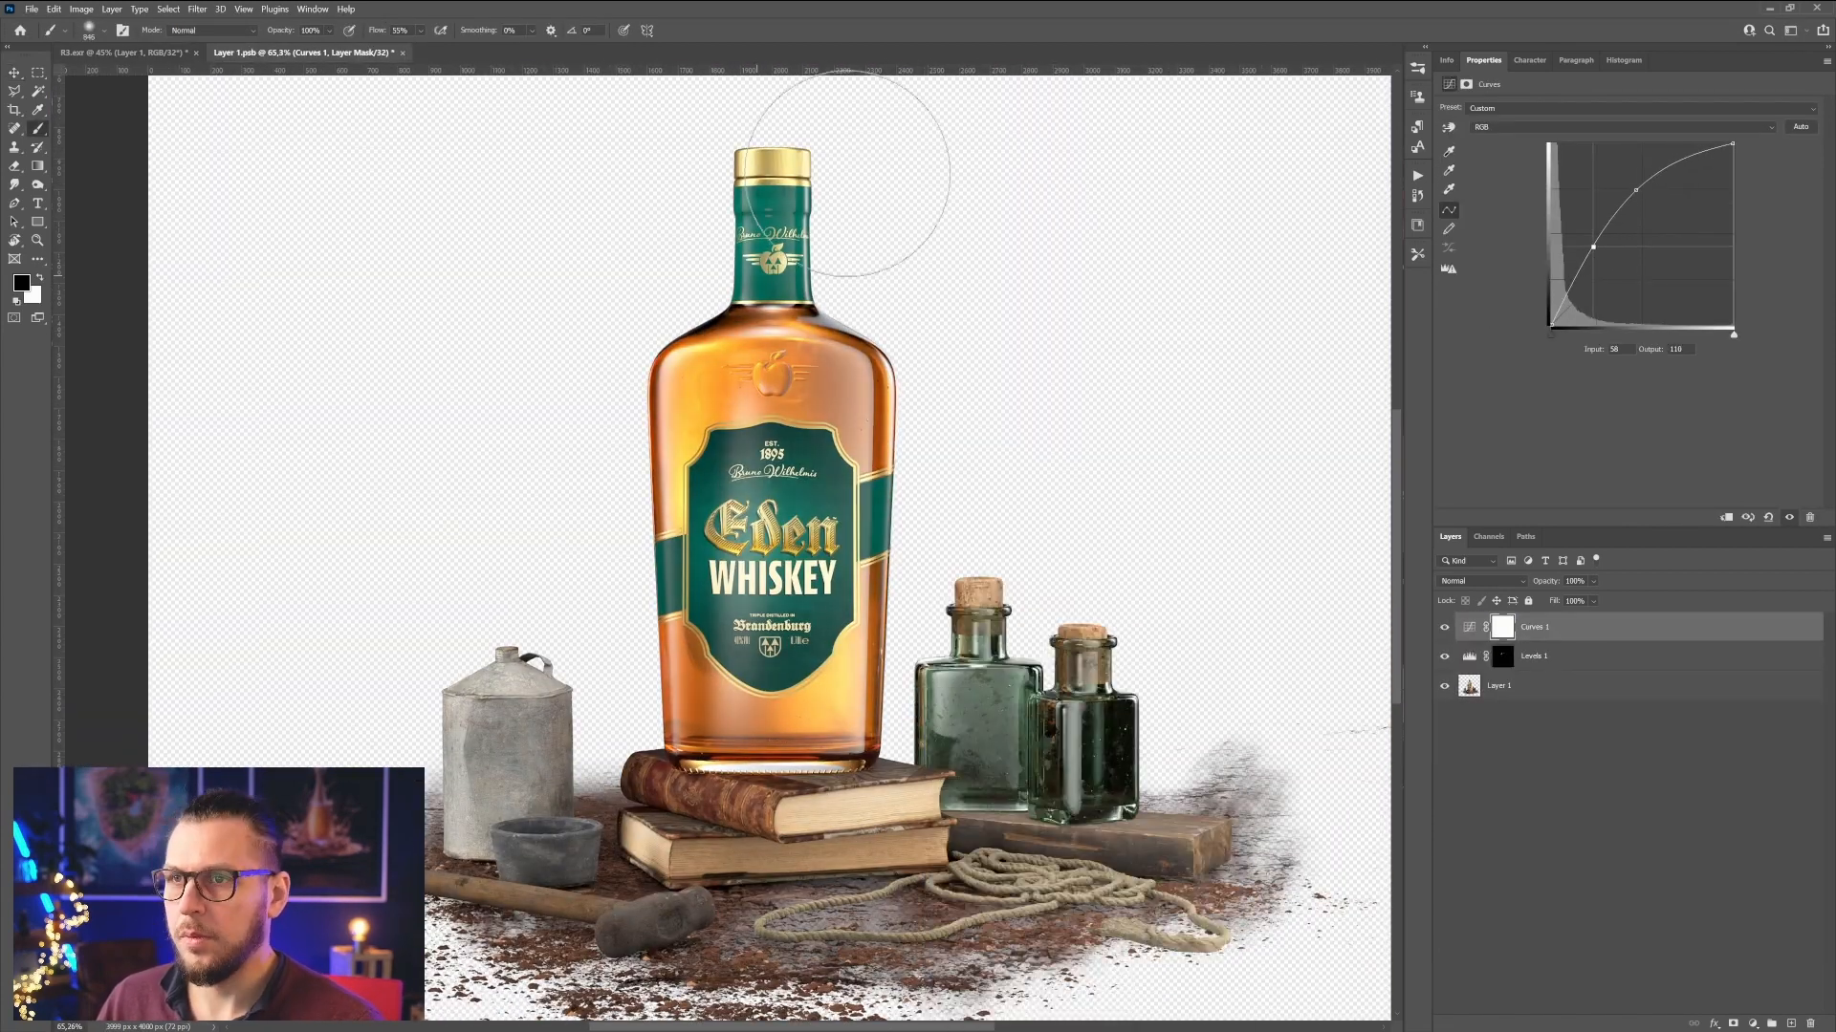
# - Compare the bottle render in Layer 1.psb with and without the Curves 1 adjustment
pyautogui.click(1445, 627)
pyautogui.click(1445, 628)
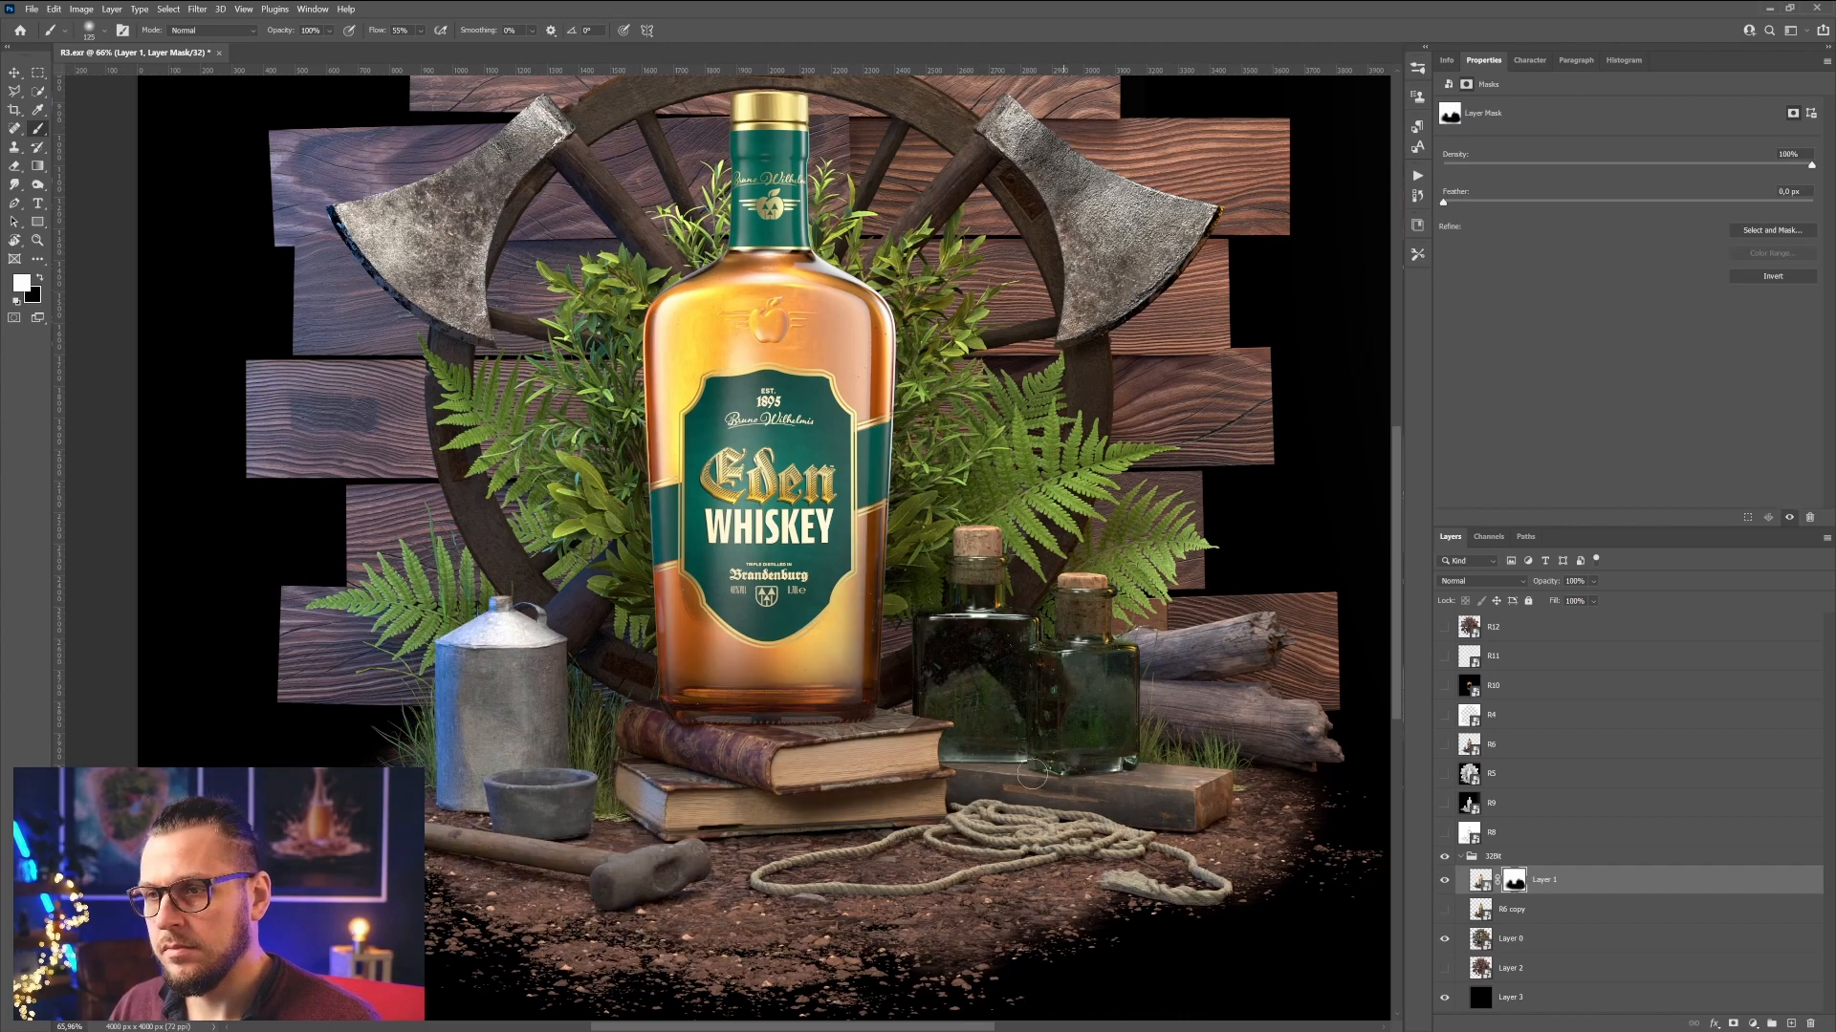
# - Swap the mask painting colors and set the Brush opacity to 40% for refining the Layer 1 mask around the bottle
pyautogui.press('x')
pyautogui.keyDown('alt'); pyautogui.scroll(3, 946, 567); pyautogui.keyUp('alt')
pyautogui.press('4')
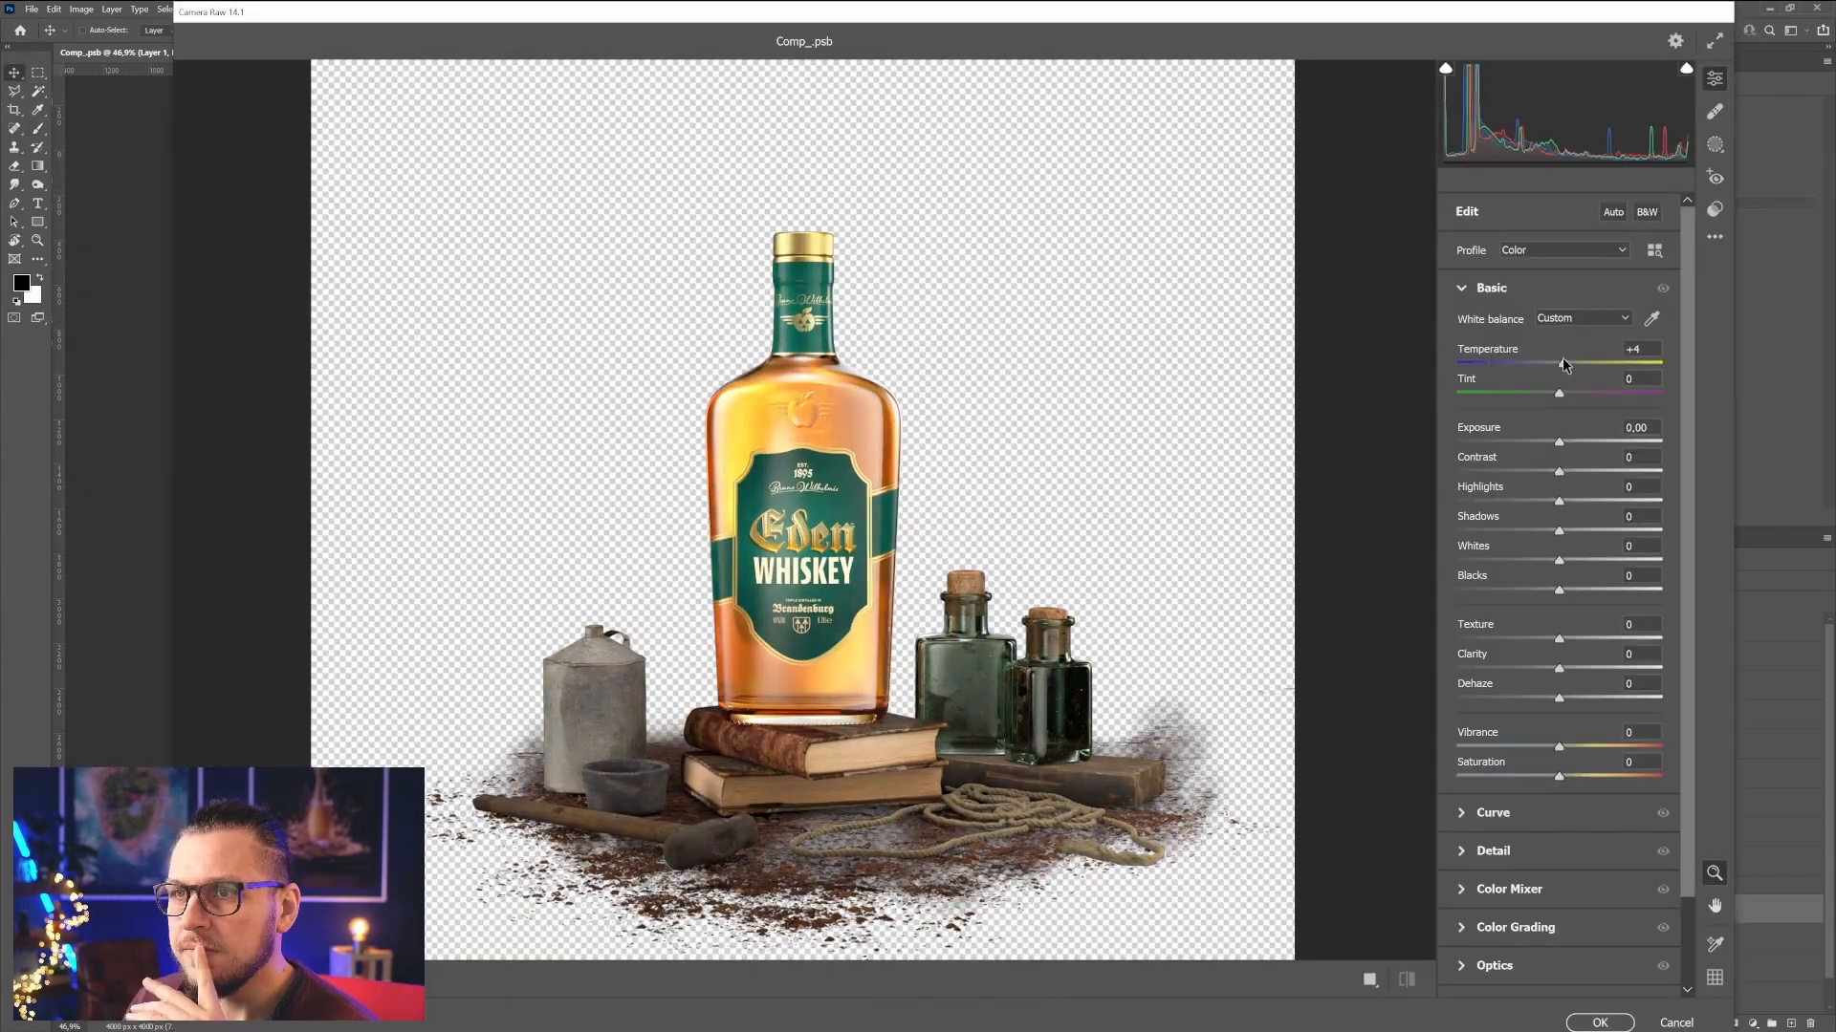
# - Increase Clarity on the Layer 1 bottle render and fine-tune the tones of the plant render with the Camera Raw Filter
pyautogui.moveTo(1561, 673); pyautogui.dragTo(1610, 668)
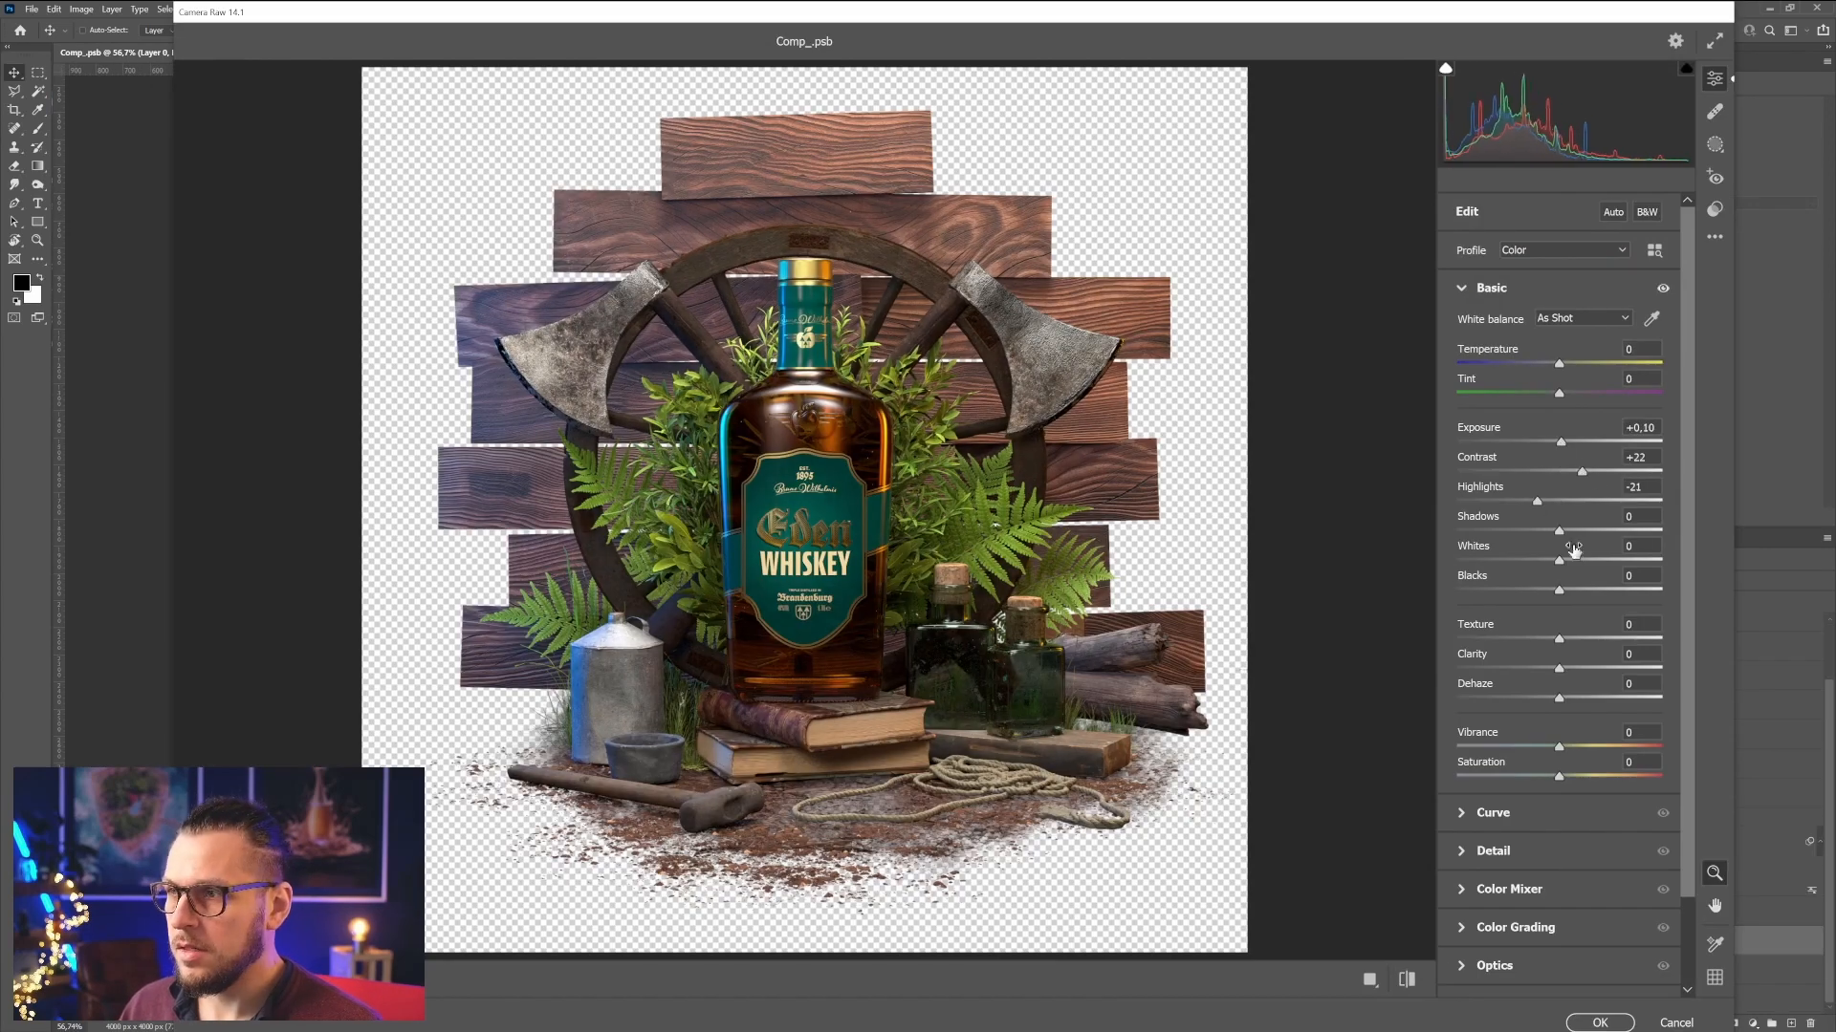
pyautogui.moveTo(1569, 544); pyautogui.dragTo(1575, 545)
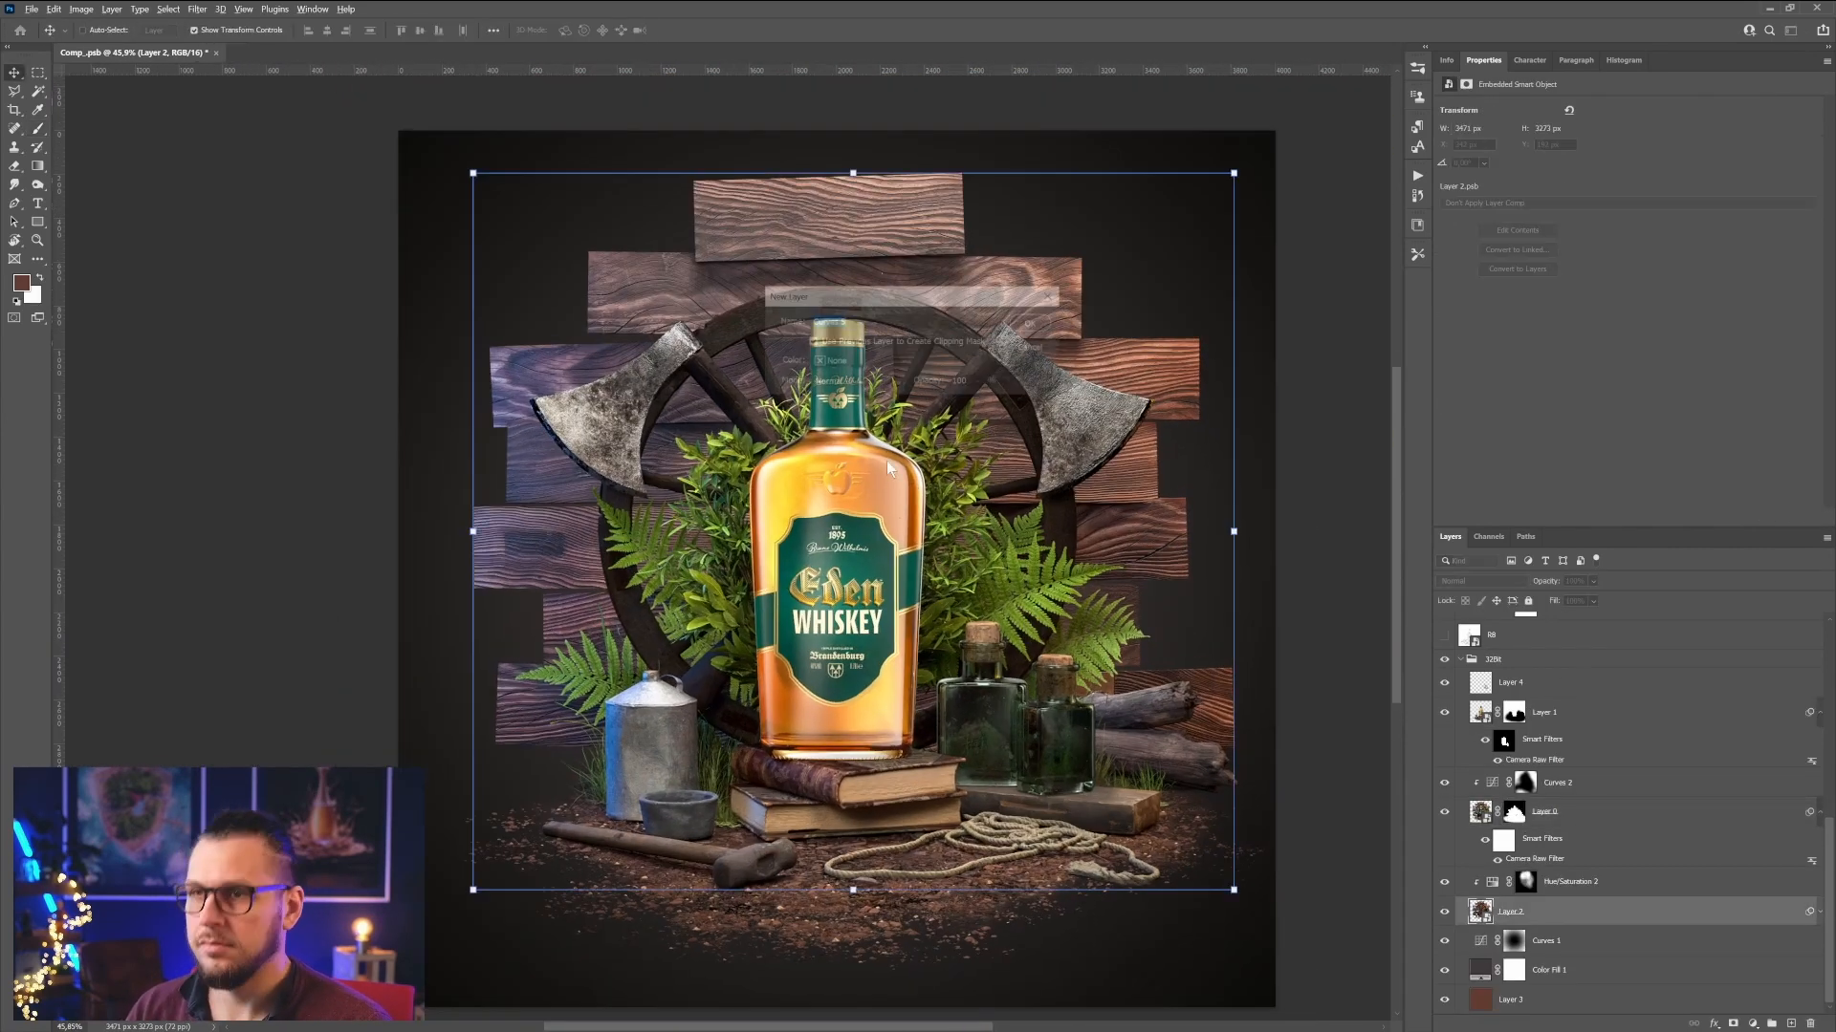
# - Try lowering the white point of the Curves adjustment clipped to Layer 2 to output 0, then raise it again
pyautogui.moveTo(1733, 144); pyautogui.dragTo(1759, 322)
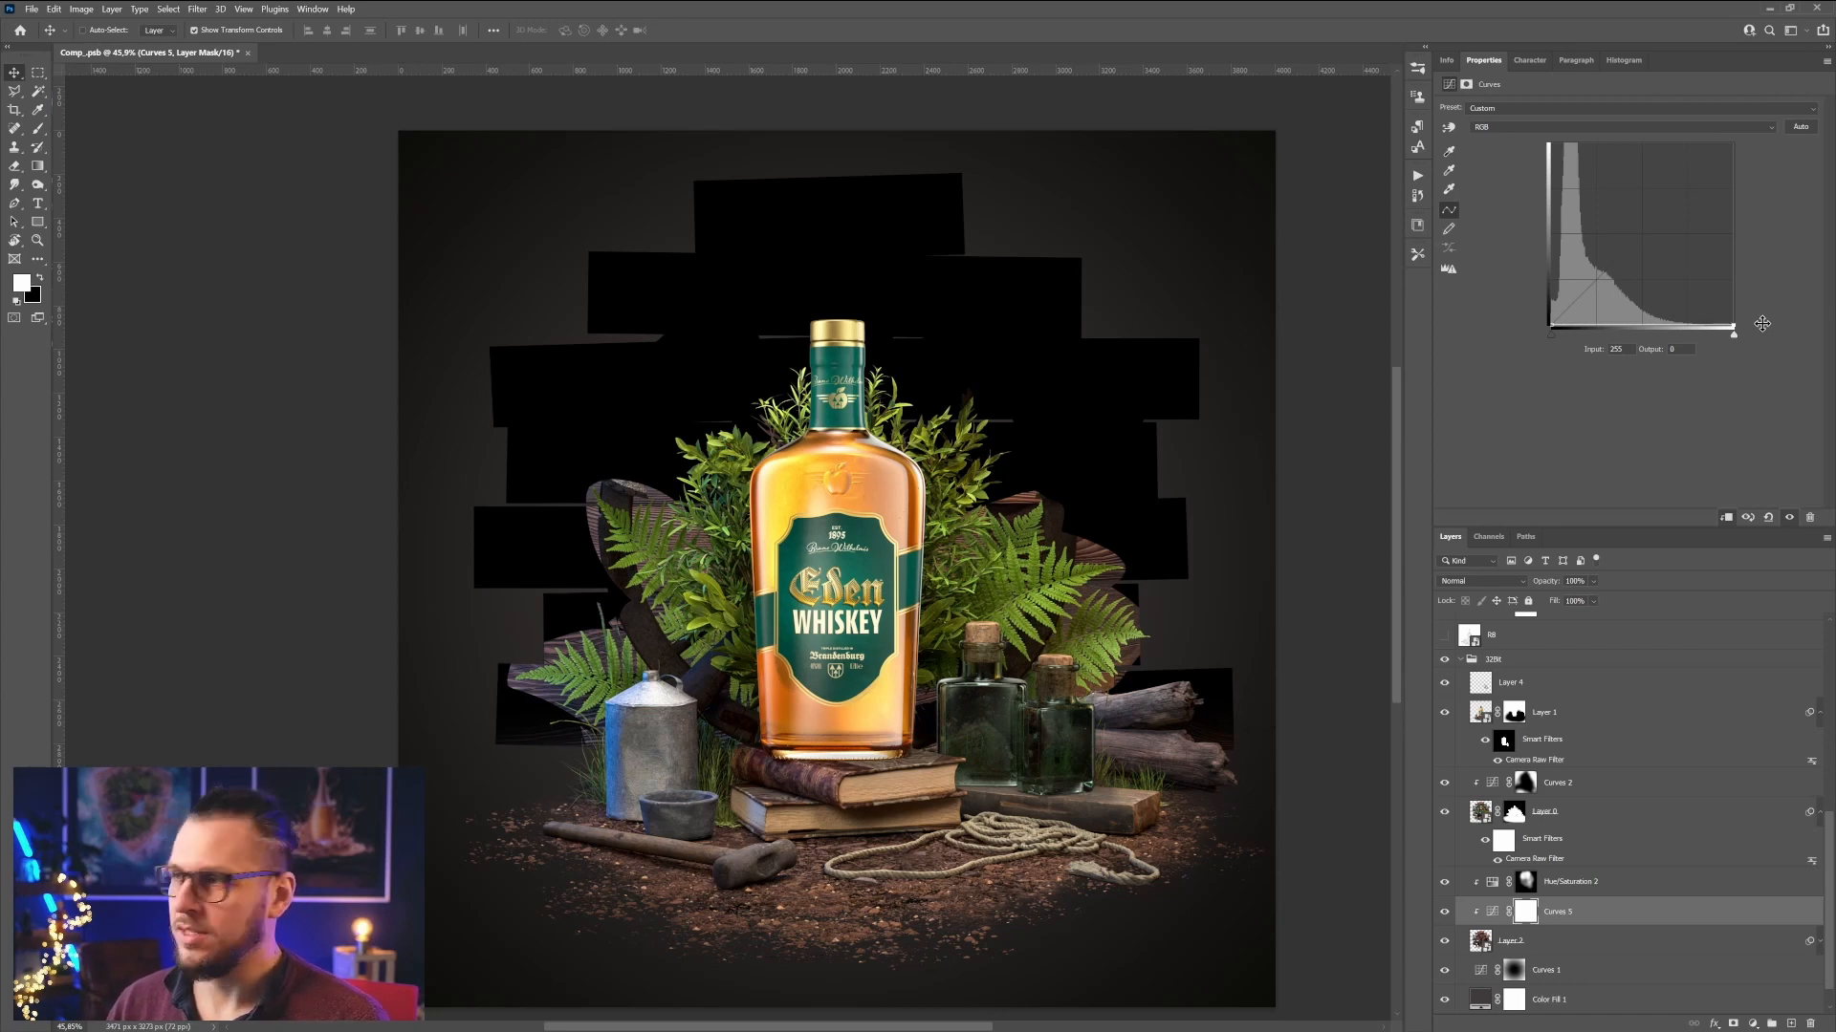
pyautogui.moveTo(1732, 322); pyautogui.dragTo(1789, 333)
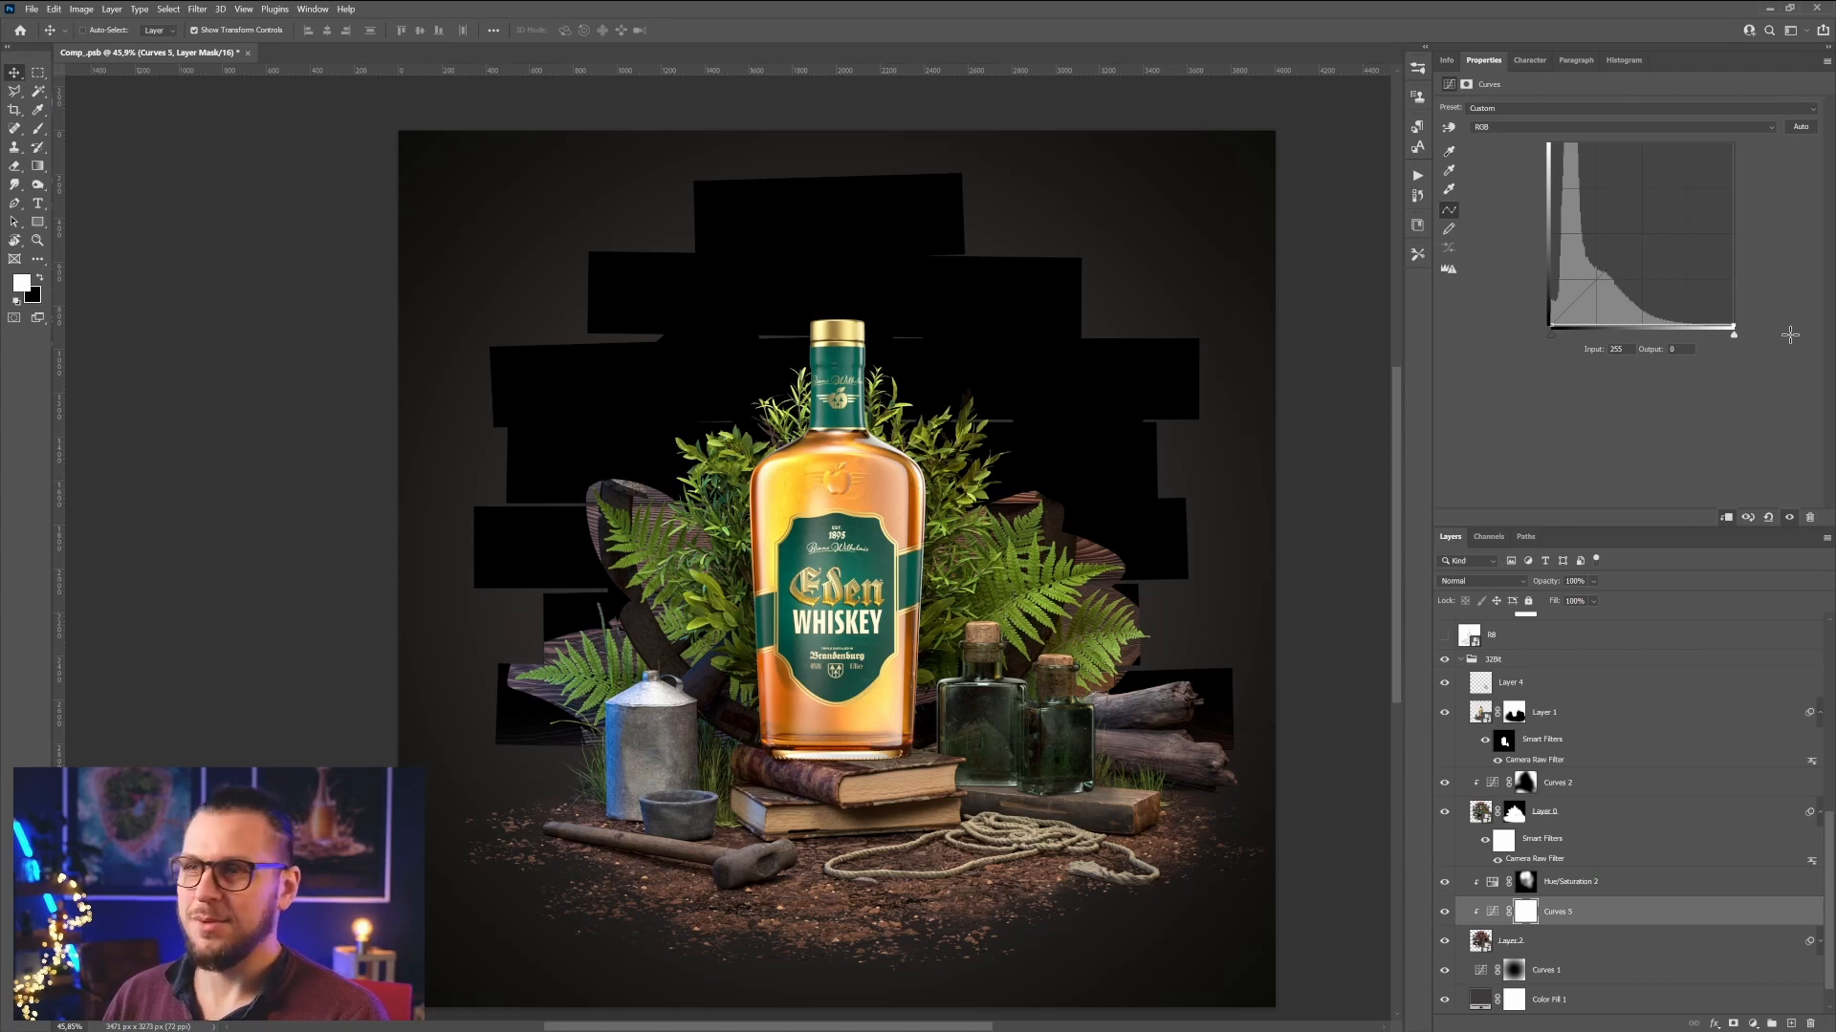
pyautogui.moveTo(1789, 335); pyautogui.dragTo(1821, 119)
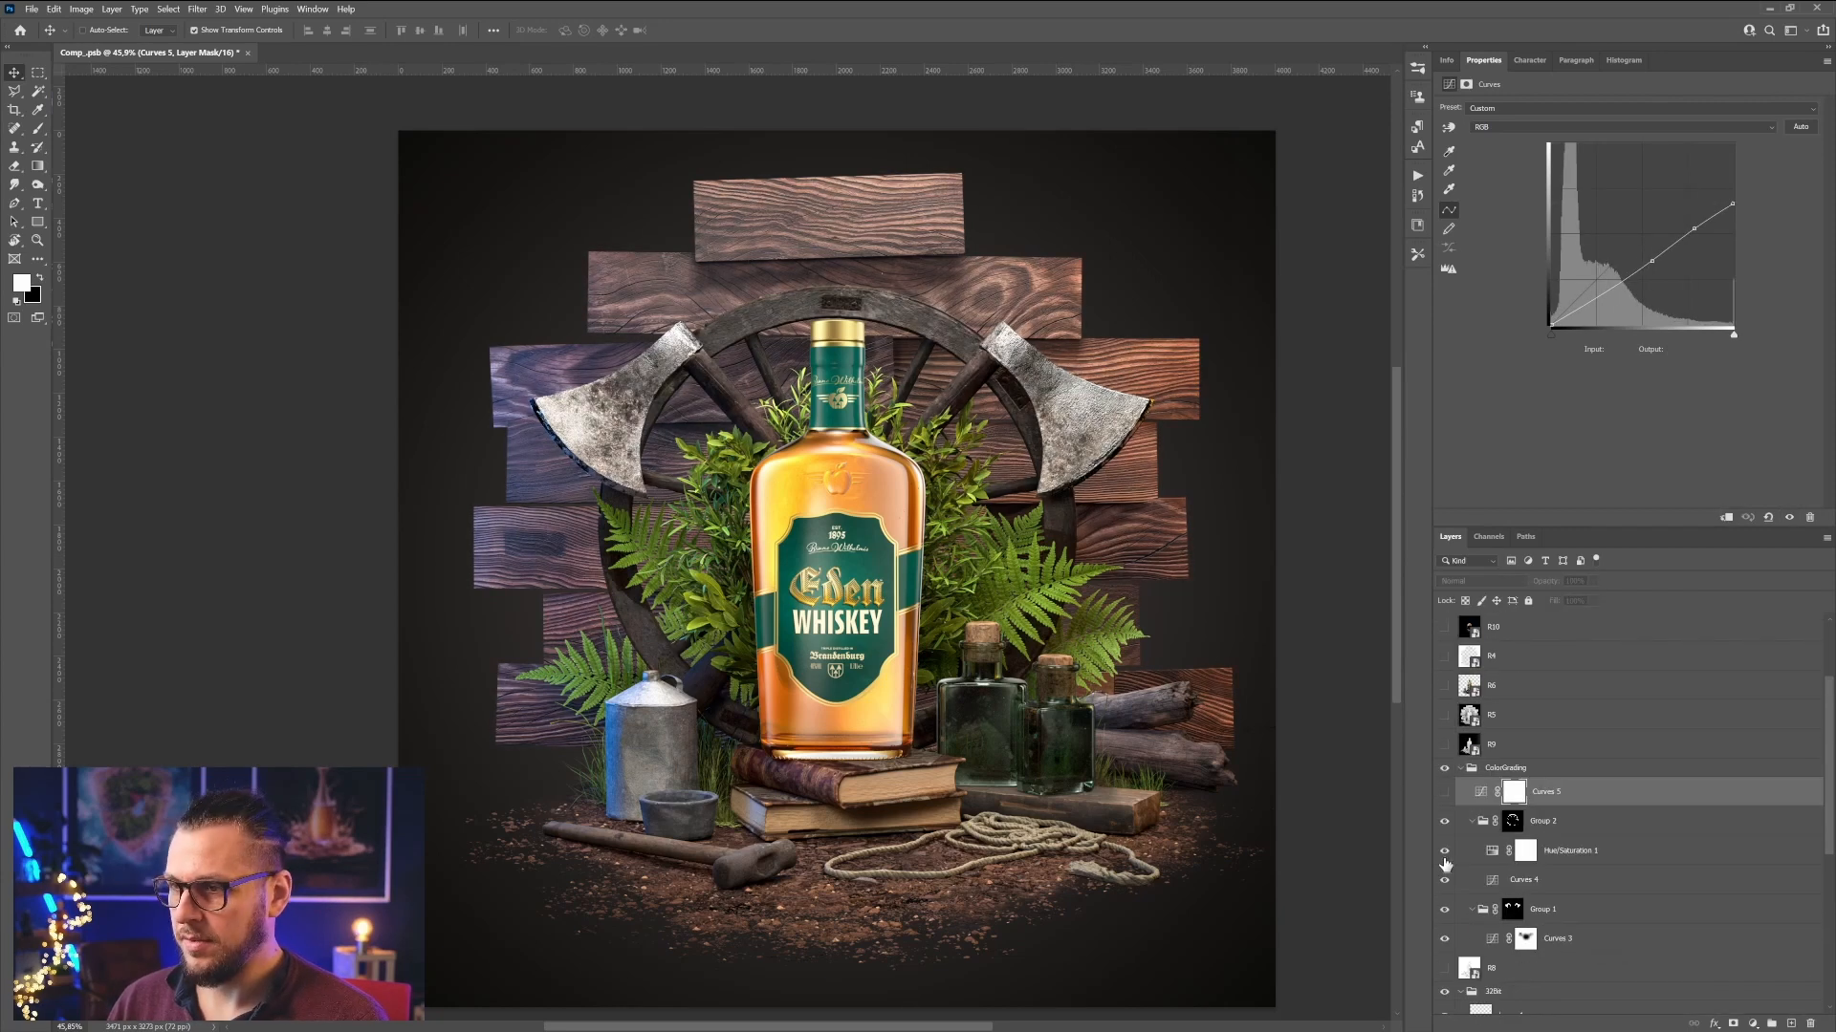
# - Compare the composite before and after the adjustments by isolating and restoring layer visibility
pyautogui.click(1445, 627)
pyautogui.keyDown('alt'); pyautogui.click(1444, 627); pyautogui.keyUp('alt')
pyautogui.keyDown('alt'); pyautogui.click(1445, 627); pyautogui.keyUp('alt')
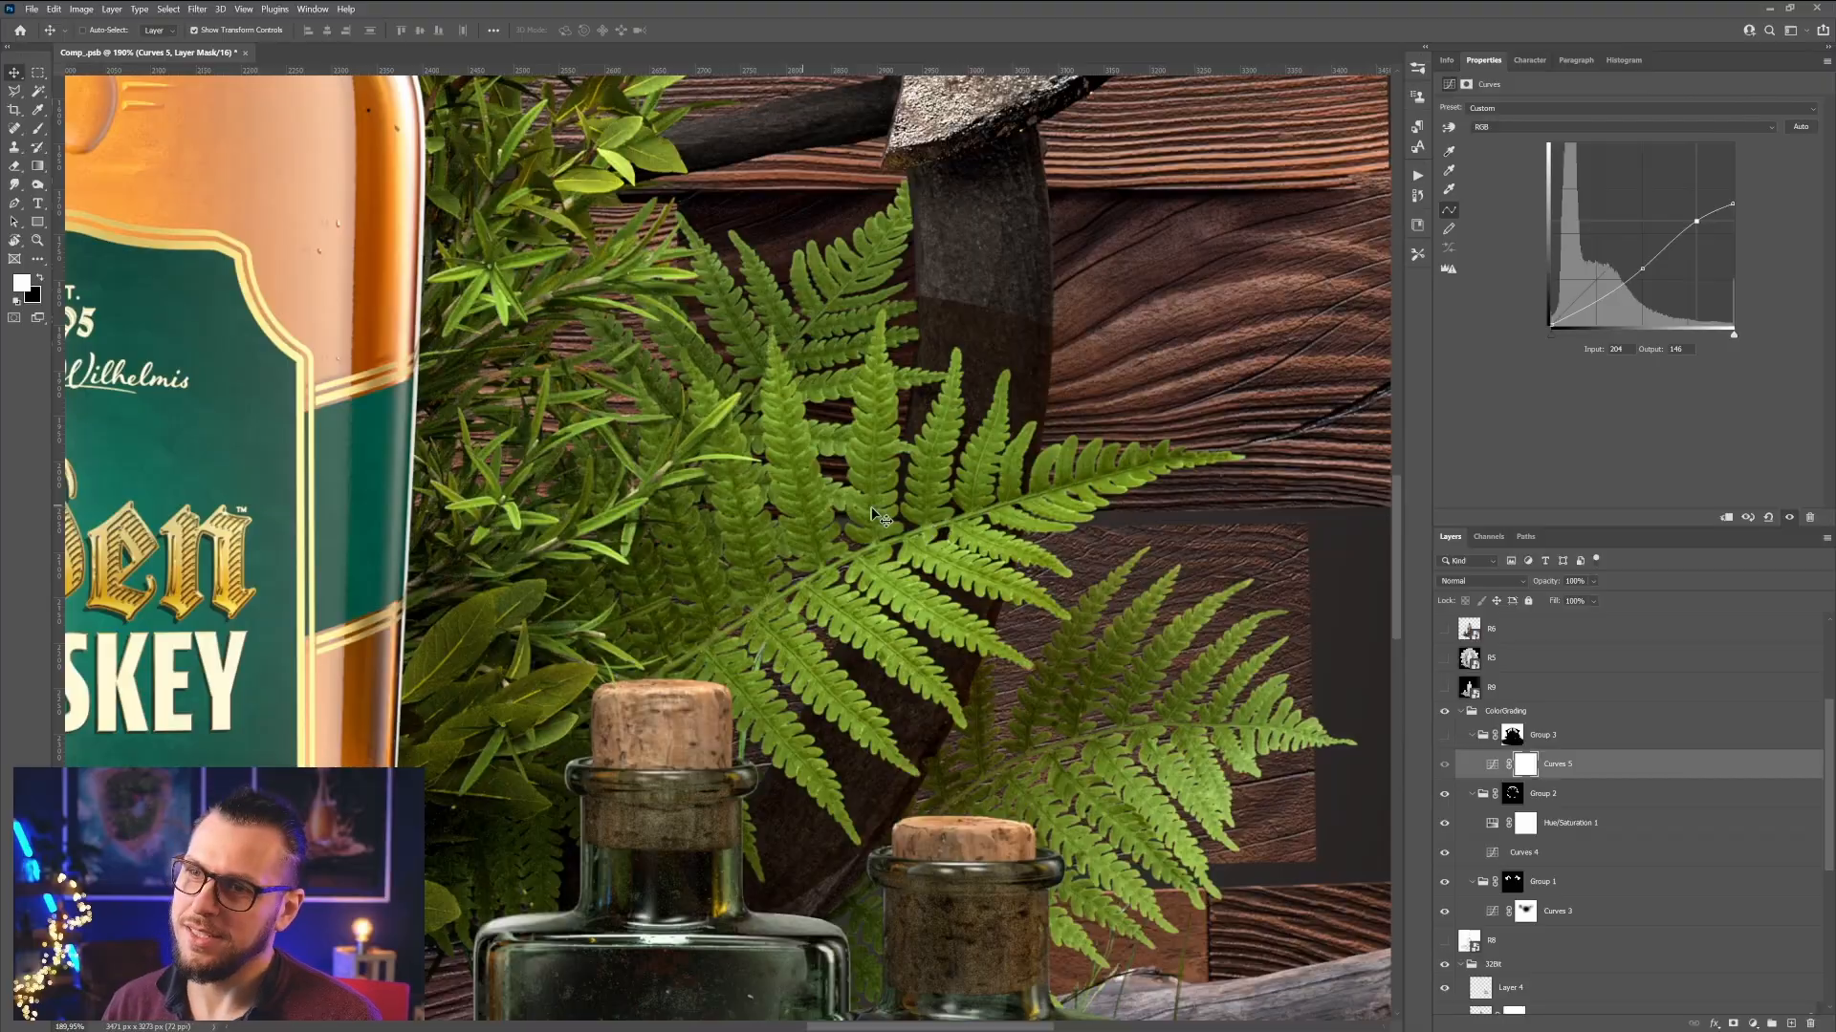
# - Duplicate the Green channel, increase the copy's contrast with Levels, and load it as a selection
pyautogui.click(1488, 537)
pyautogui.click(1485, 591)
pyautogui.click(1472, 622)
pyautogui.moveTo(1472, 624); pyautogui.dragTo(1789, 1021)
pyautogui.hotkey('ctrl', 'l')
pyautogui.moveTo(1346, 382); pyautogui.dragTo(1199, 384)
pyautogui.click(1412, 248)
pyautogui.keyDown('ctrl'); pyautogui.click(1462, 697); pyautogui.keyUp('ctrl')
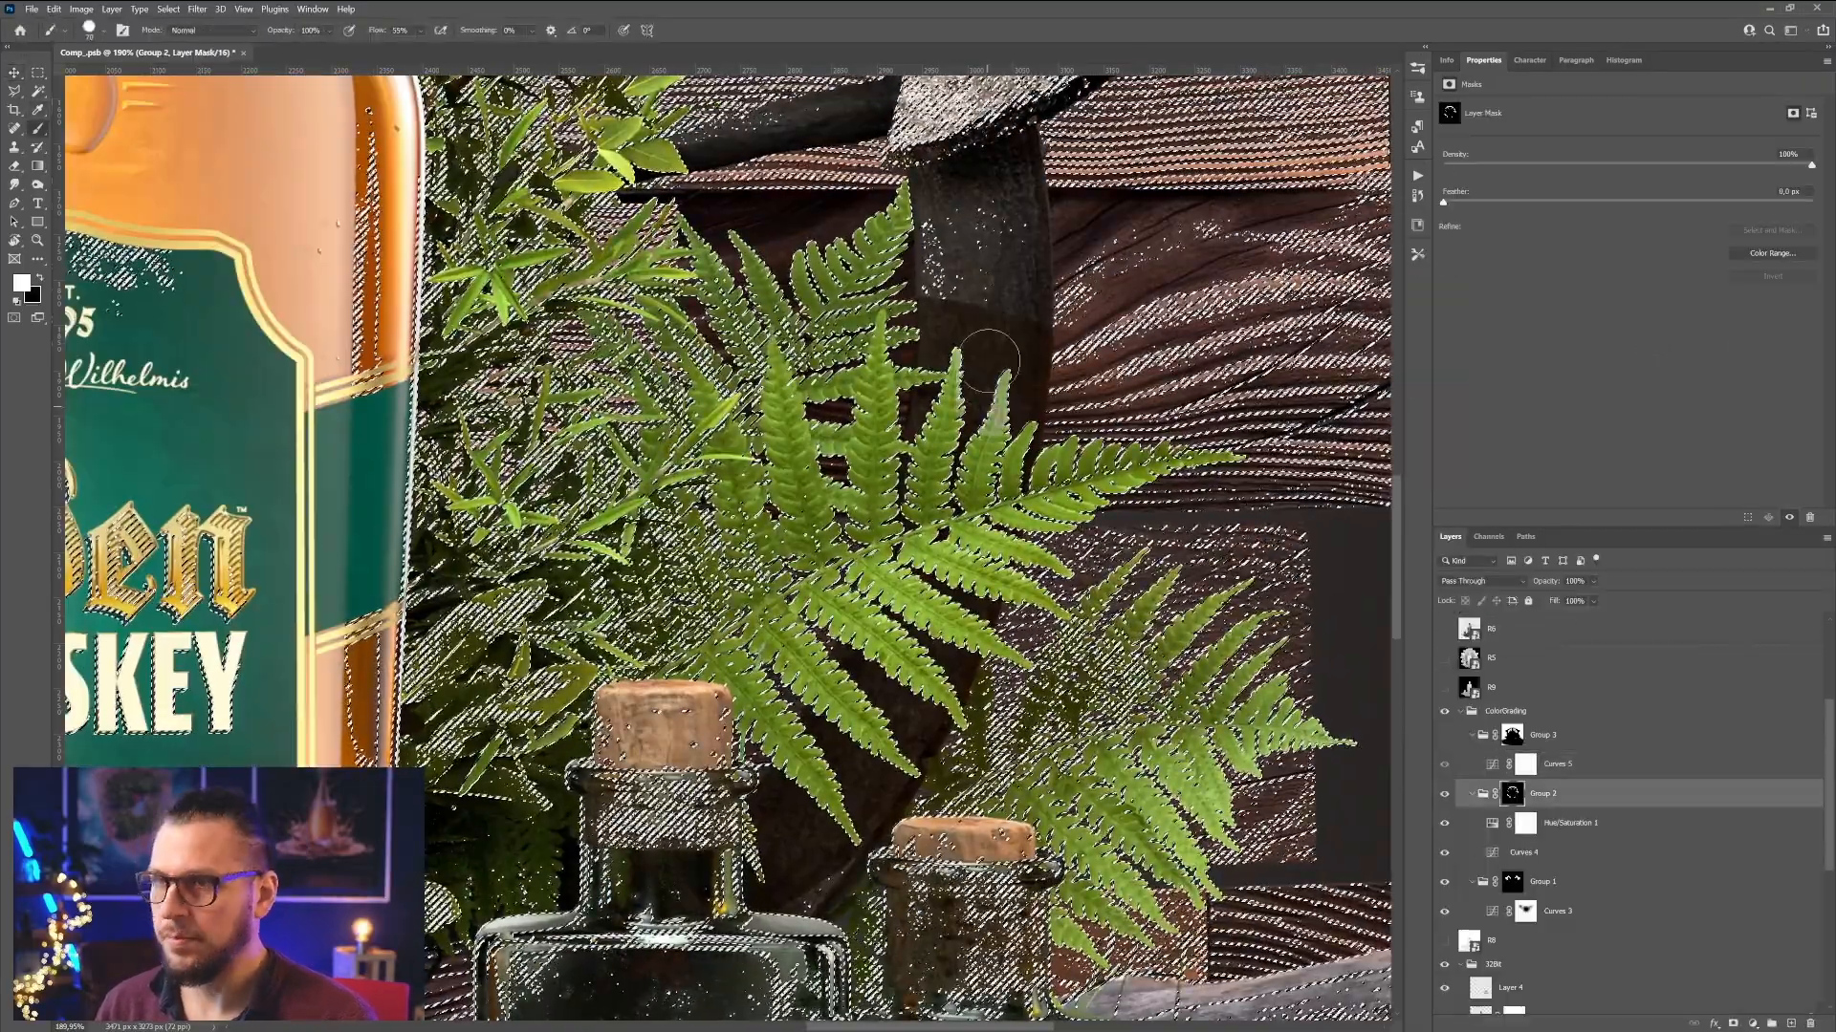
# - Paint the fern leaves and wheel edges on the Group 2 mask through the loaded selection, with its outline hidden
pyautogui.keyDown('alt'); pyautogui.scroll(2, 965, 343); pyautogui.keyUp('alt')
pyautogui.moveTo(848, 879); pyautogui.dragTo(901, 572)
pyautogui.press(']')
pyautogui.press(']')
pyautogui.hotkey('ctrl', 'h')
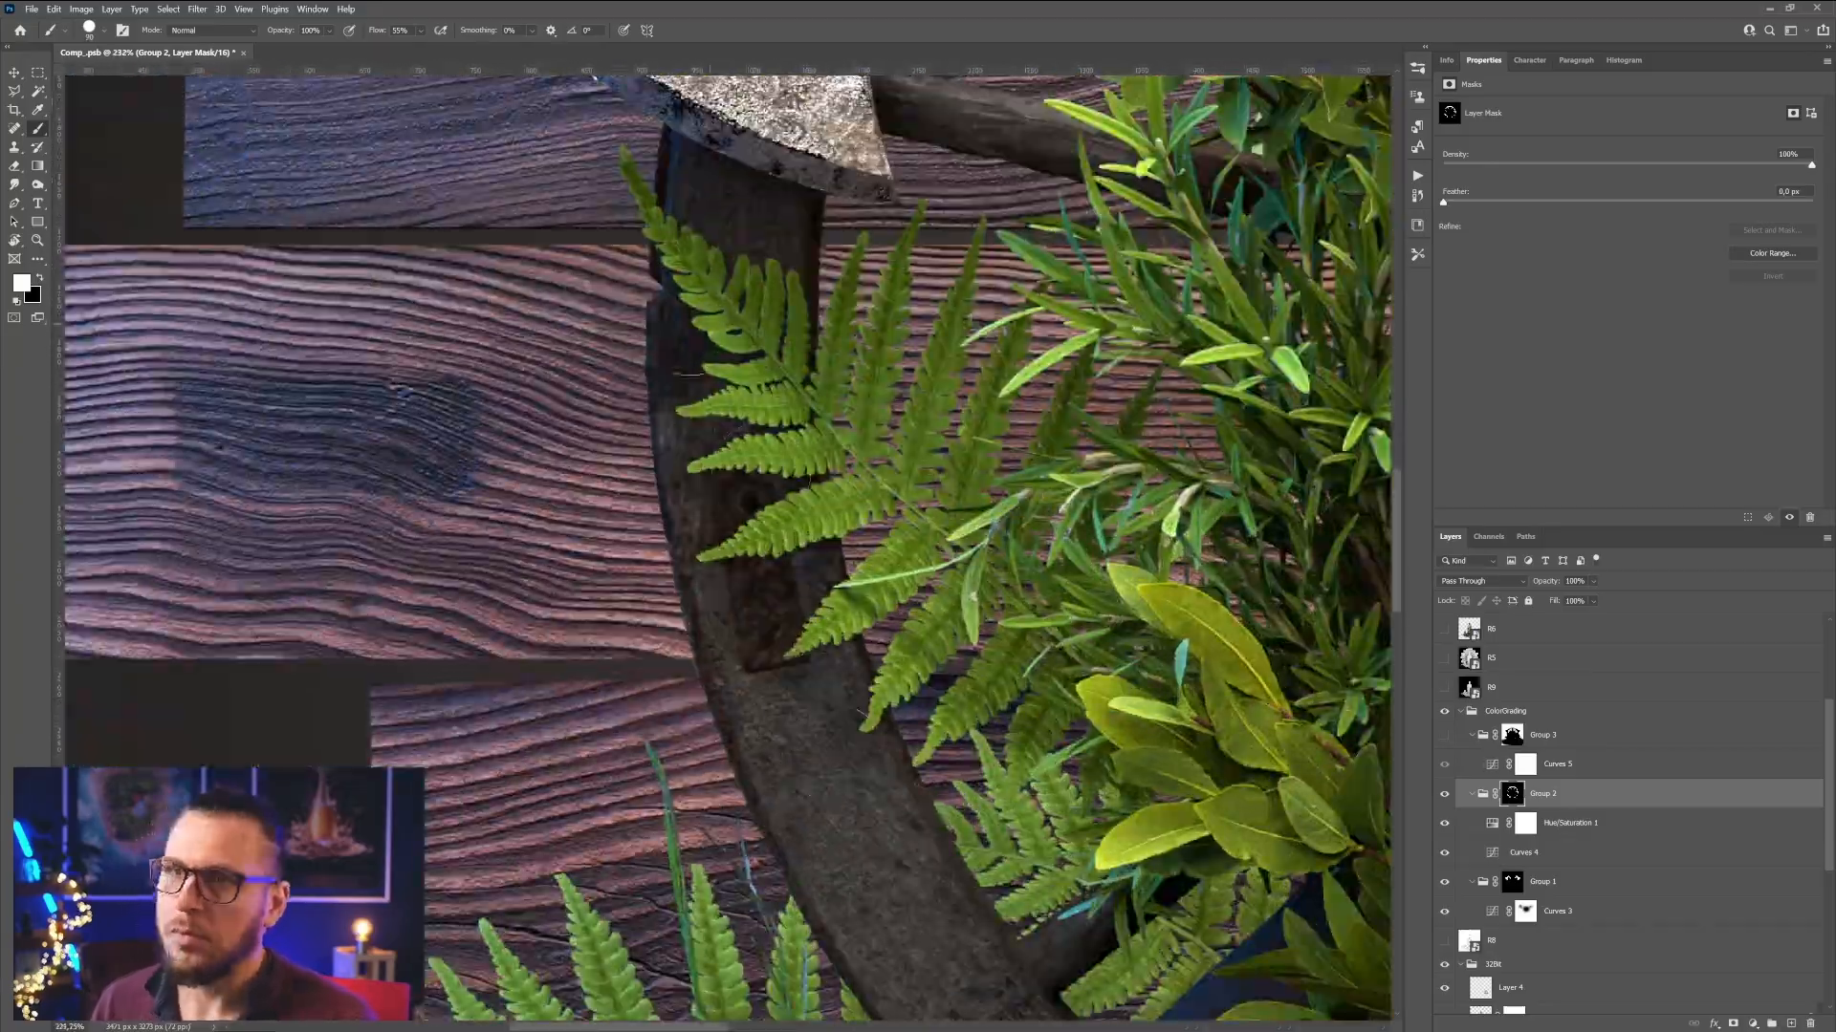
pyautogui.press('x')
pyautogui.moveTo(675, 143); pyautogui.dragTo(681, 174)
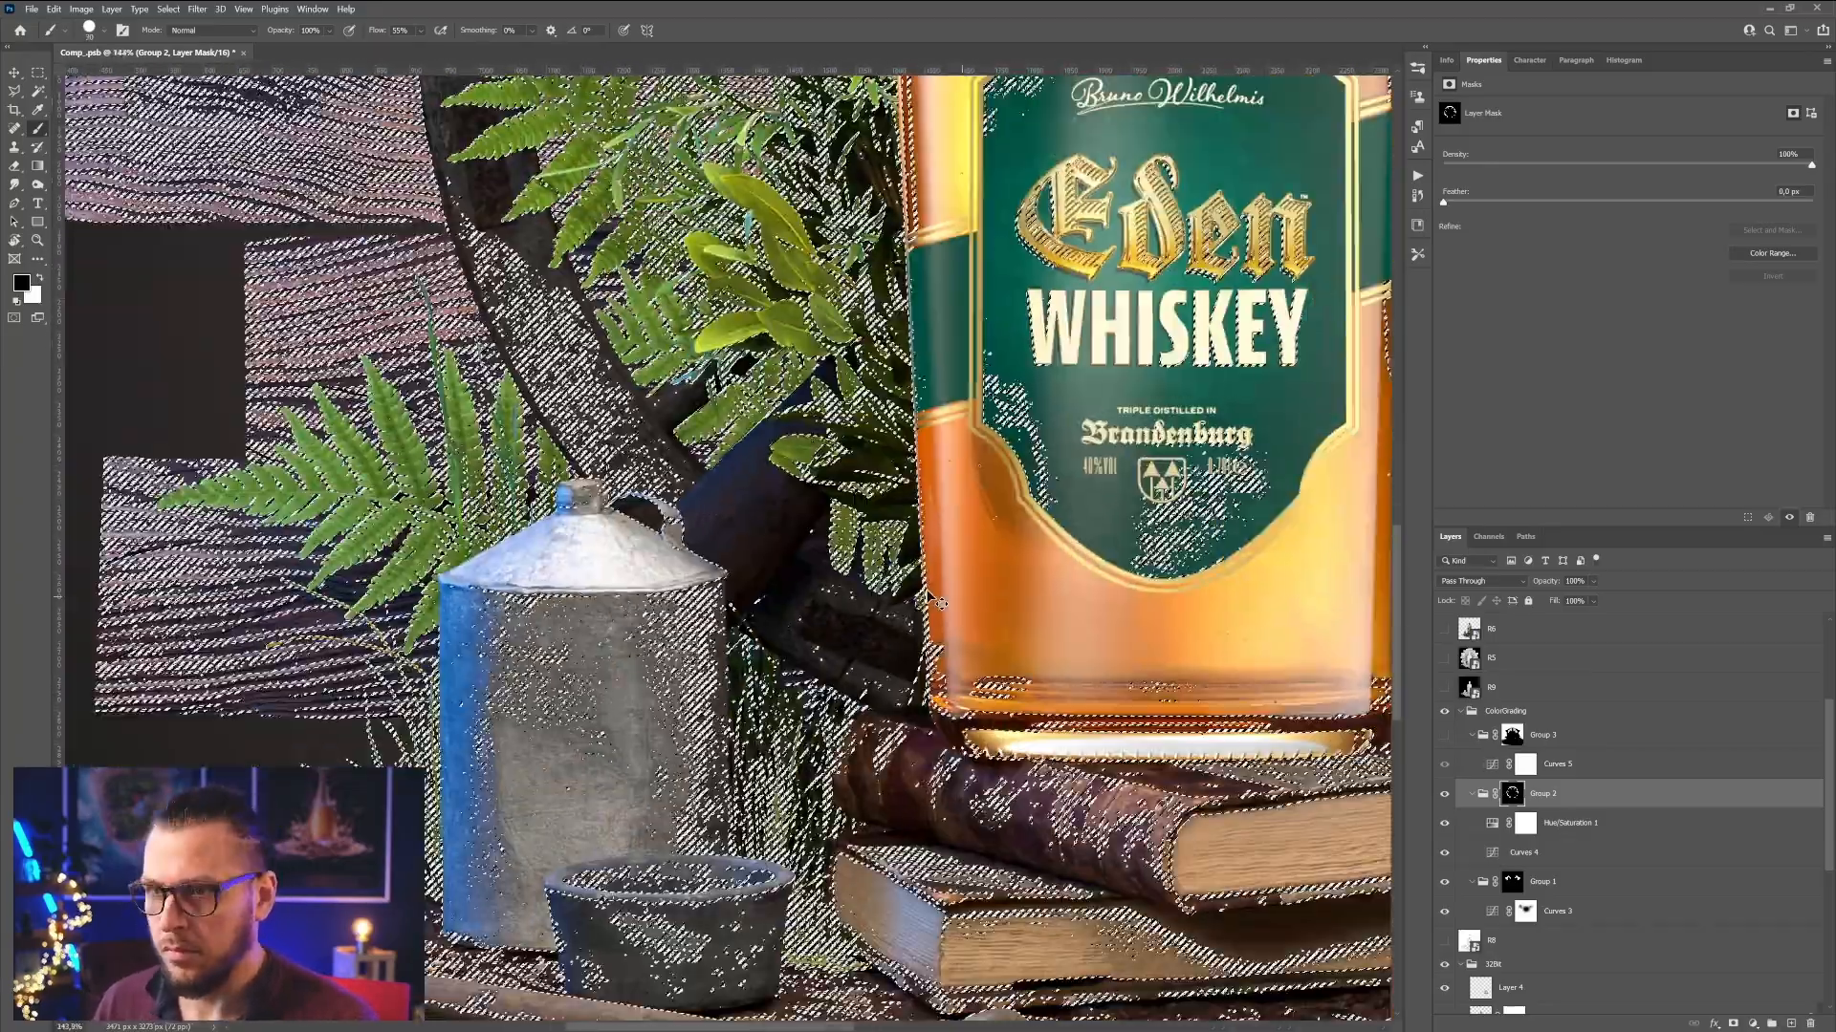
pyautogui.hotkey('ctrl', 'h')
pyautogui.press('x')
pyautogui.moveTo(977, 649); pyautogui.dragTo(970, 694)
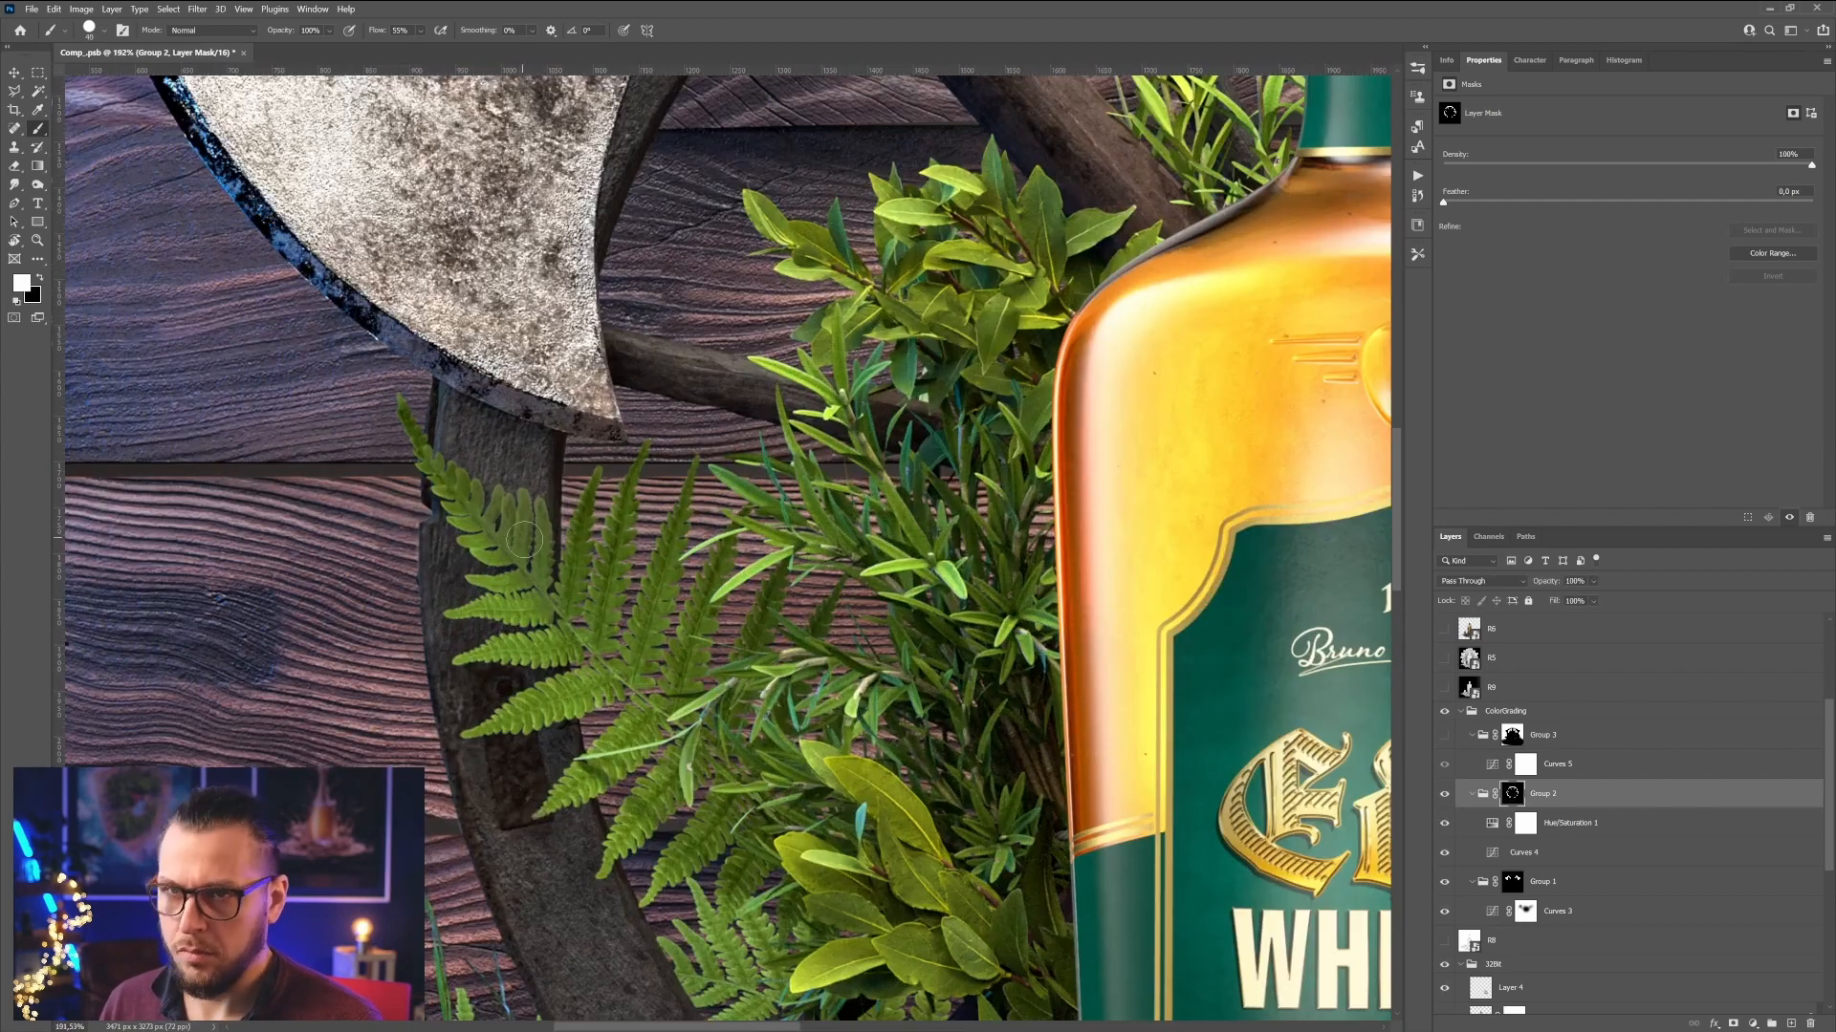
# - Display the Group 2 layer mask by itself and switch to the Dodge/Burn tool for refining it
pyautogui.keyDown('alt'); pyautogui.click(1511, 793); pyautogui.keyUp('alt')
pyautogui.press('o')
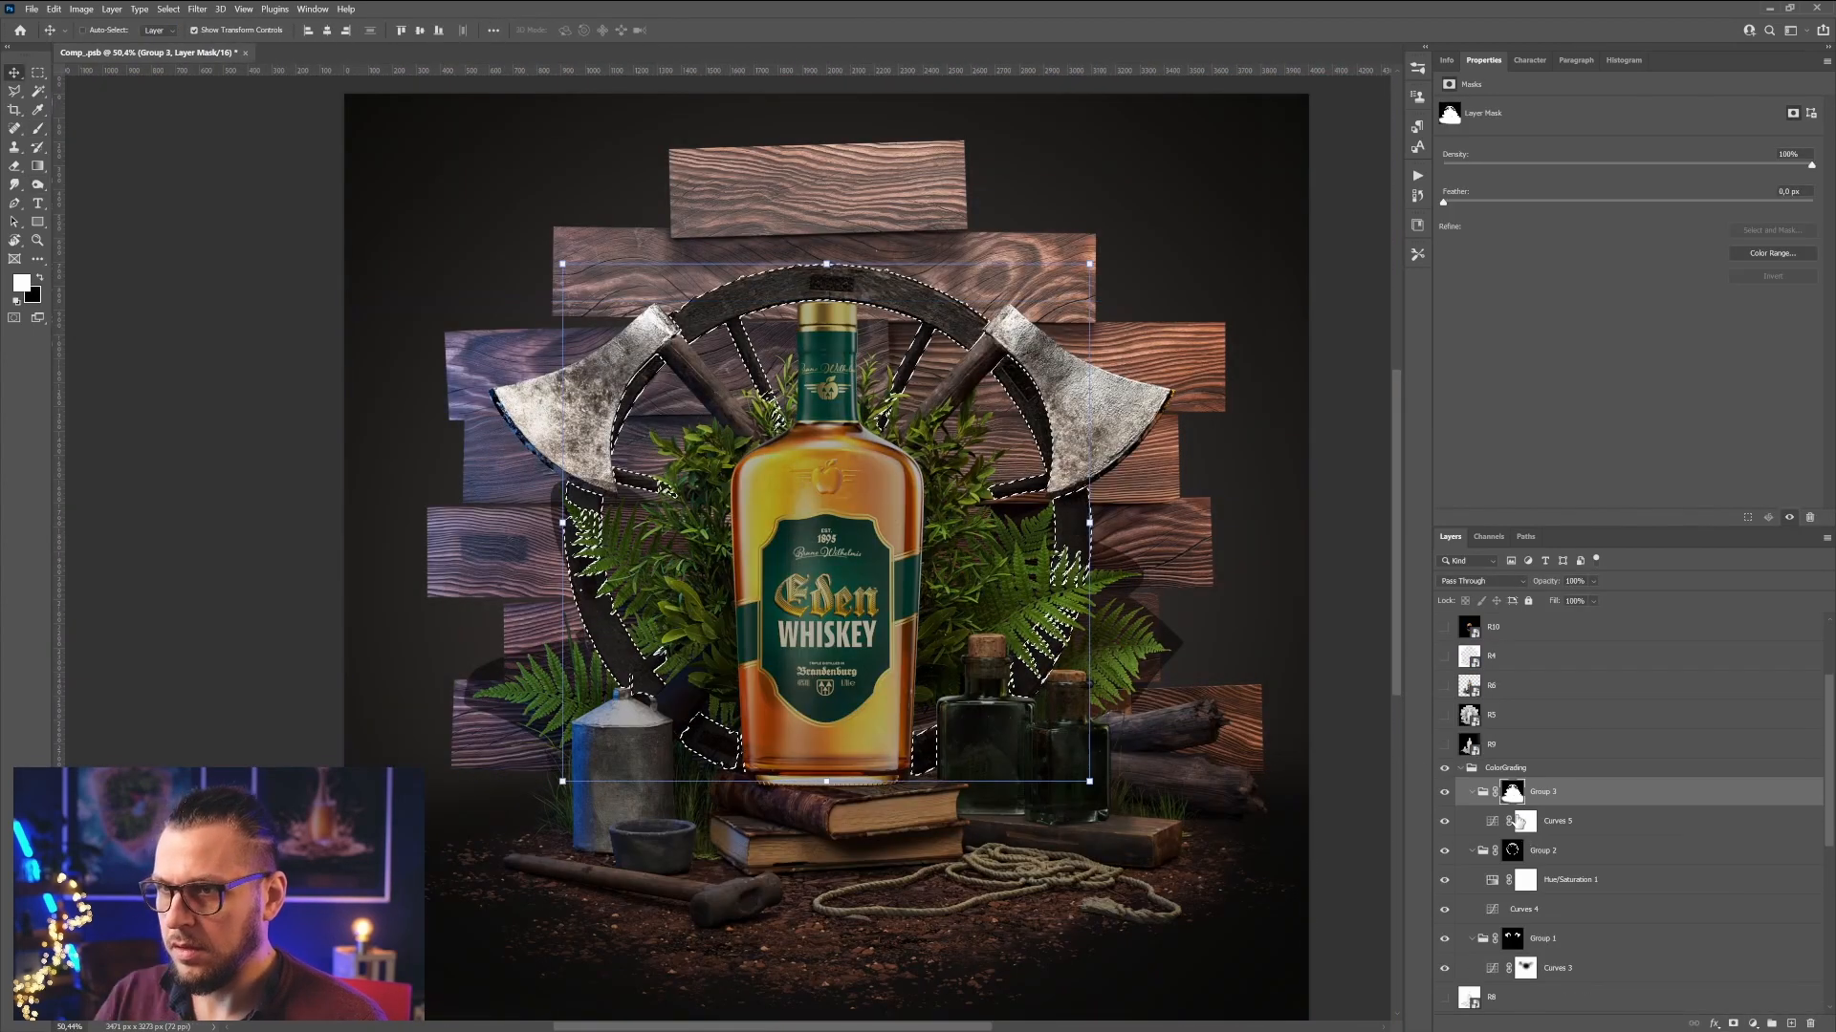
# - Make a strongly contrasted copy of the Green channel by reshaping its tones with Curves
pyautogui.click(1497, 830)
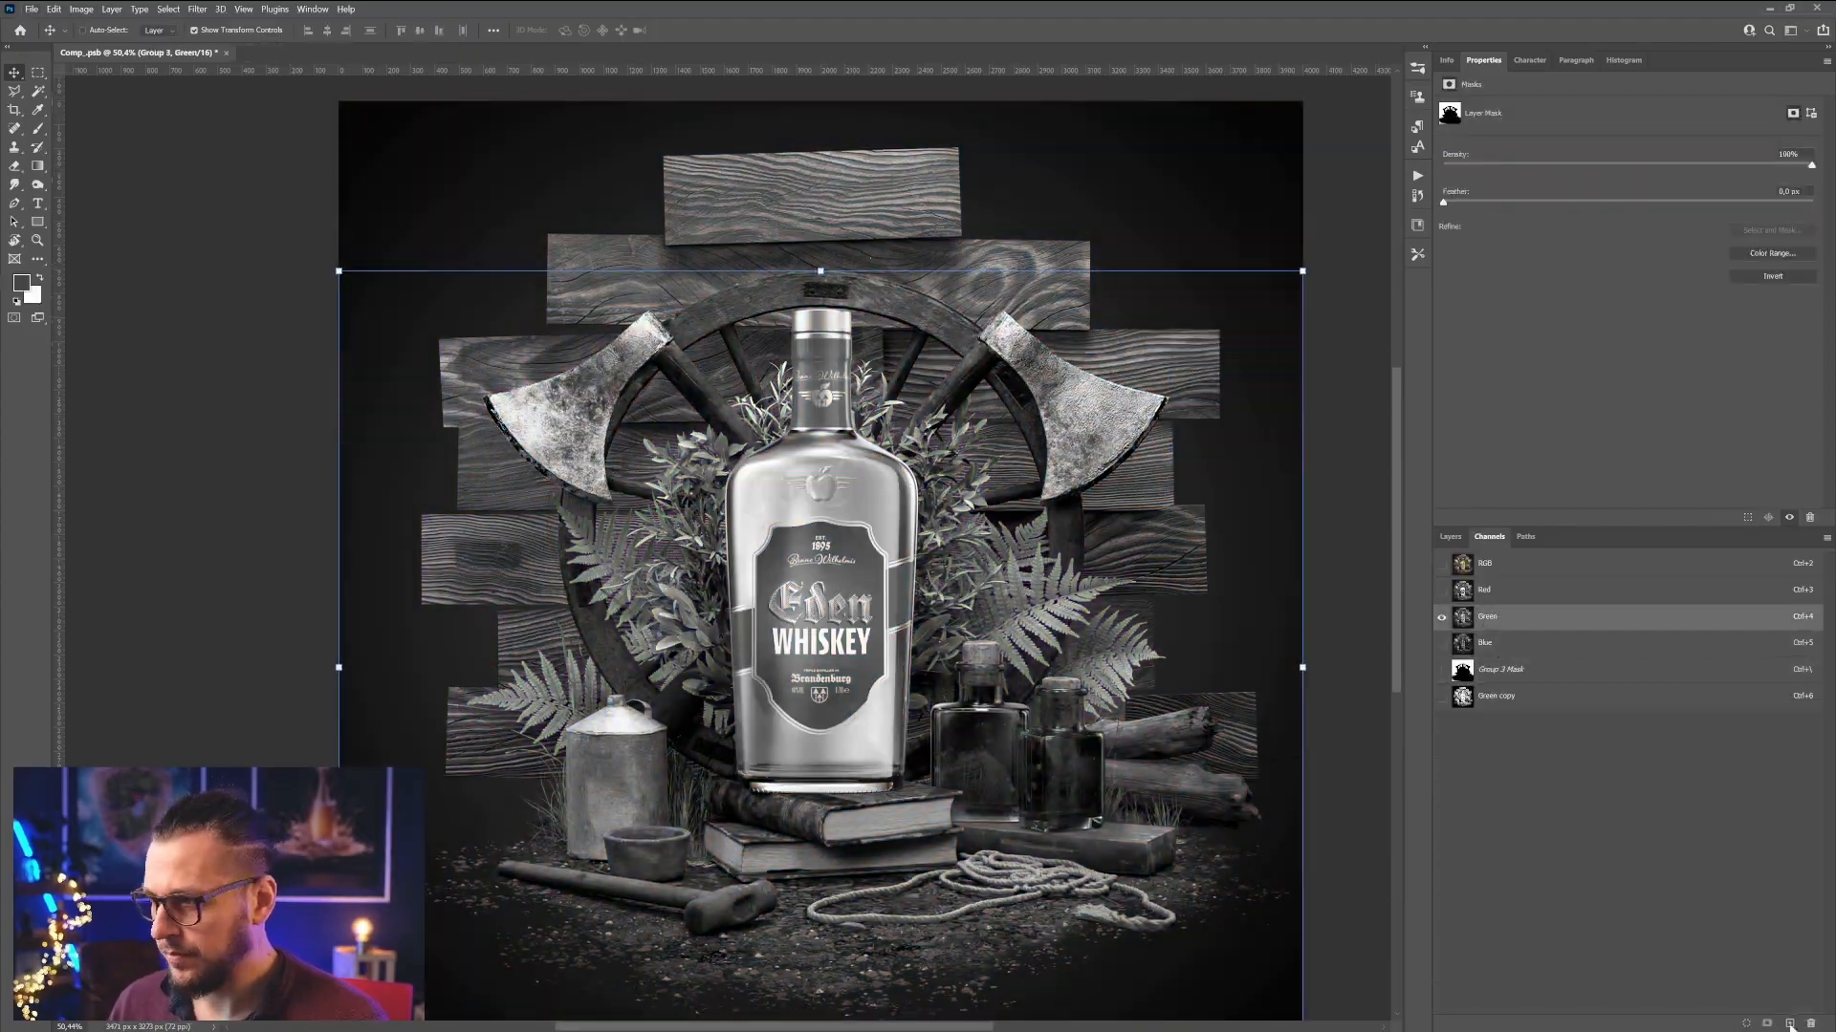
pyautogui.hotkey('ctrl', 'm')
pyautogui.moveTo(1001, 229); pyautogui.dragTo(1303, 166)
pyautogui.moveTo(1176, 287); pyautogui.dragTo(1147, 219)
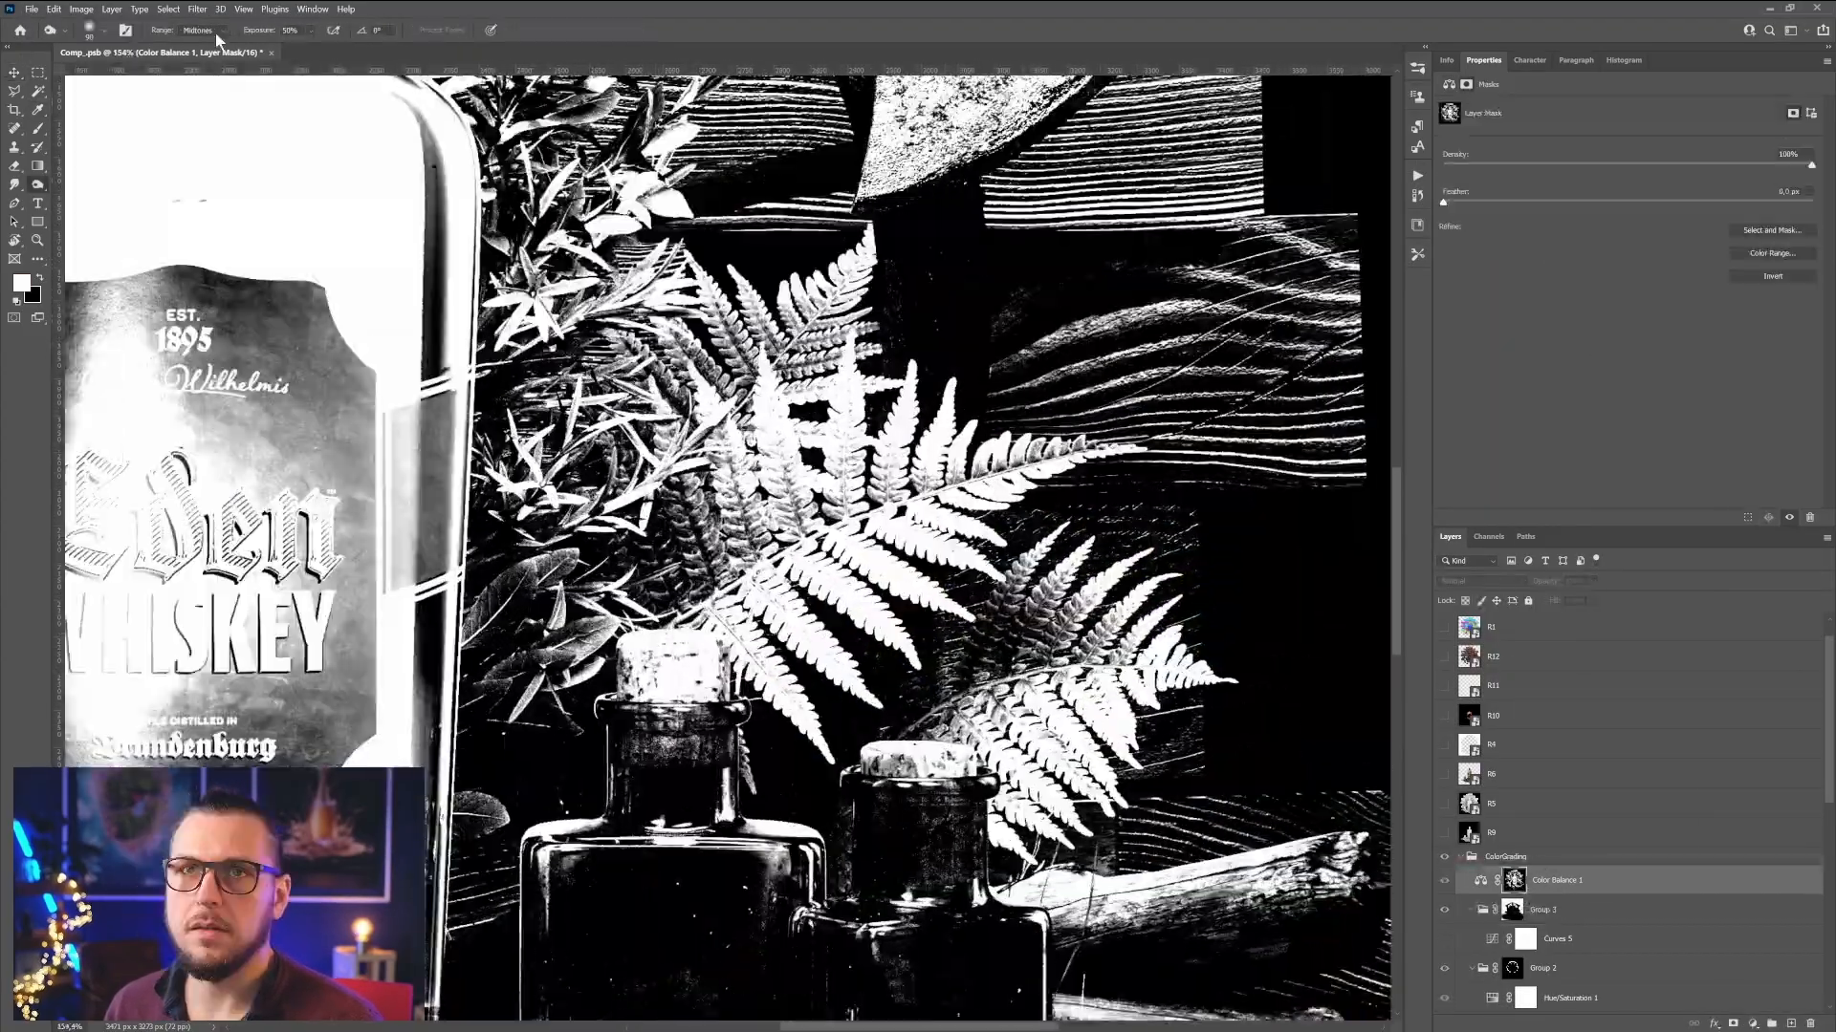
# - Change the Dodge/Burn tonal range and brush over the fern leaves in the Color Balance 1 mask
pyautogui.click(203, 30)
pyautogui.click(202, 67)
pyautogui.moveTo(793, 382)
pyautogui.keyDown('alt'); pyautogui.mouseDown()
pyautogui.moveTo(831, 497)
pyautogui.moveTo(683, 401)
pyautogui.mouseUp(); pyautogui.keyUp('alt')
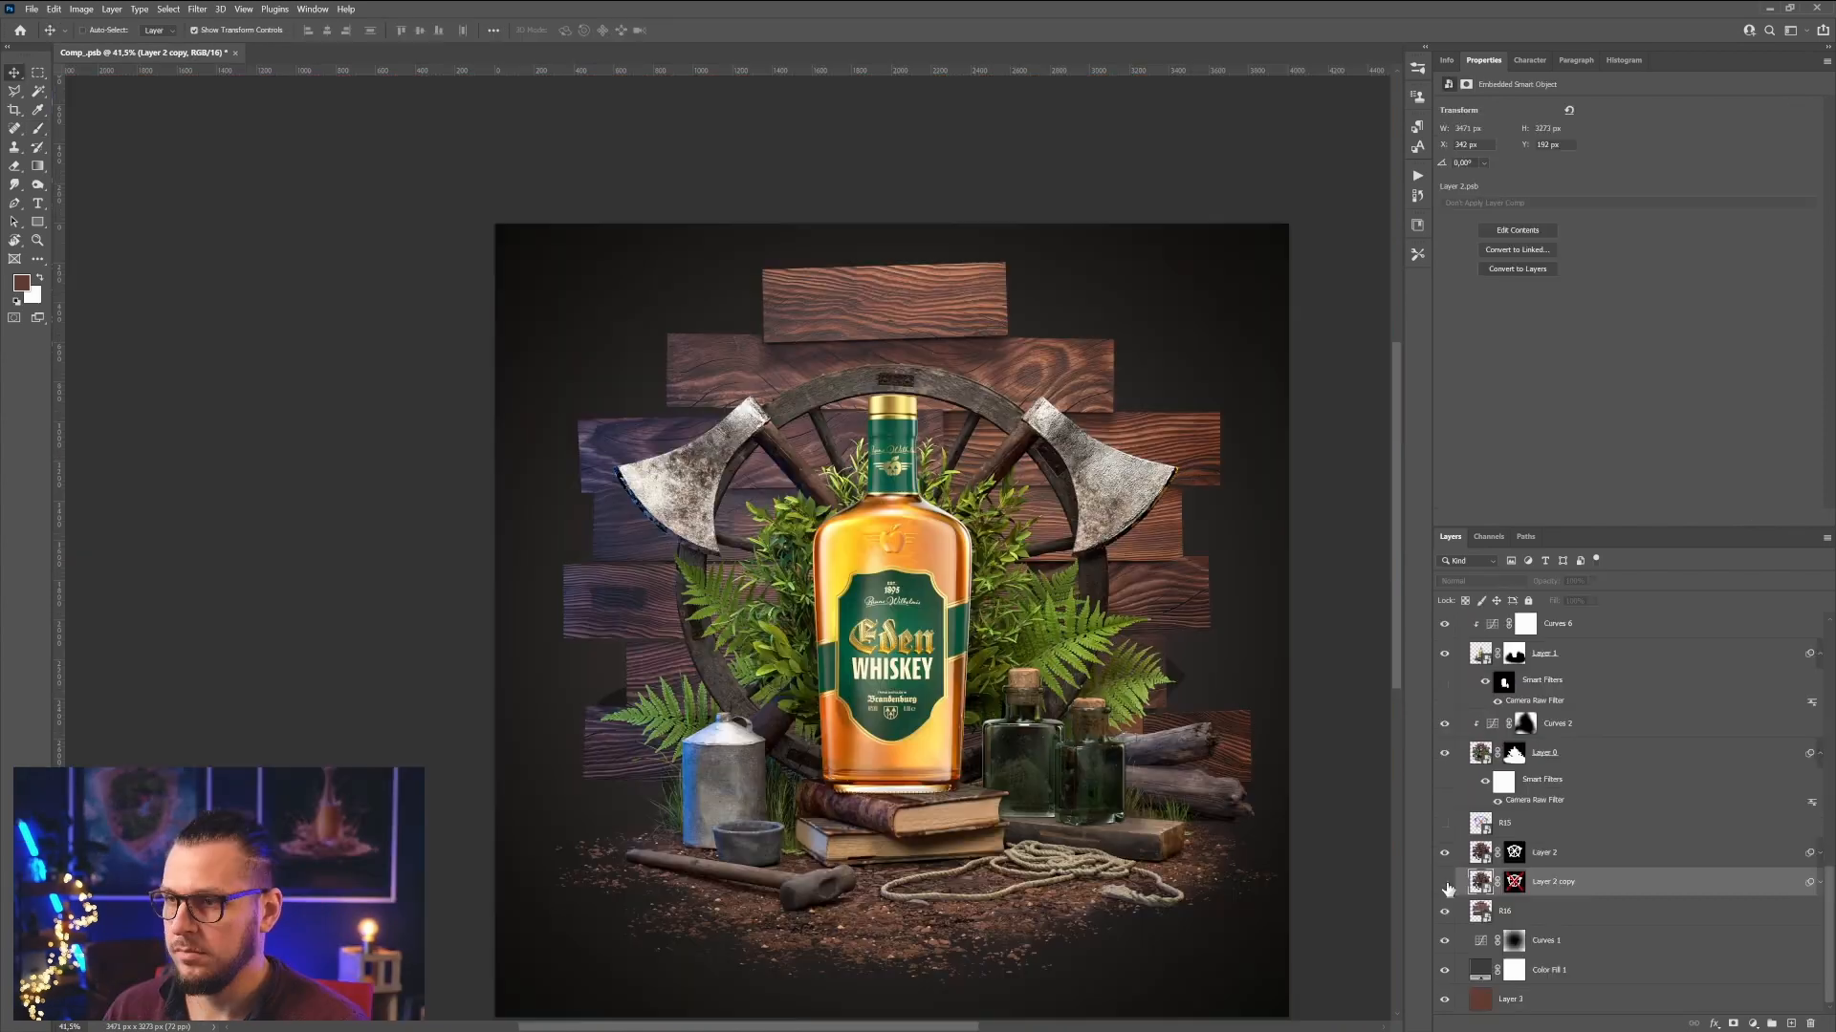
# - Scale the R16 wood-plank render down to about 82.6% around its center and nudge it slightly upward
pyautogui.click(1444, 851)
pyautogui.hotkey('ctrl', 't')
pyautogui.keyDown('alt'); pyautogui.moveTo(1288, 225); pyautogui.dragTo(1218, 293); pyautogui.keyUp('alt')
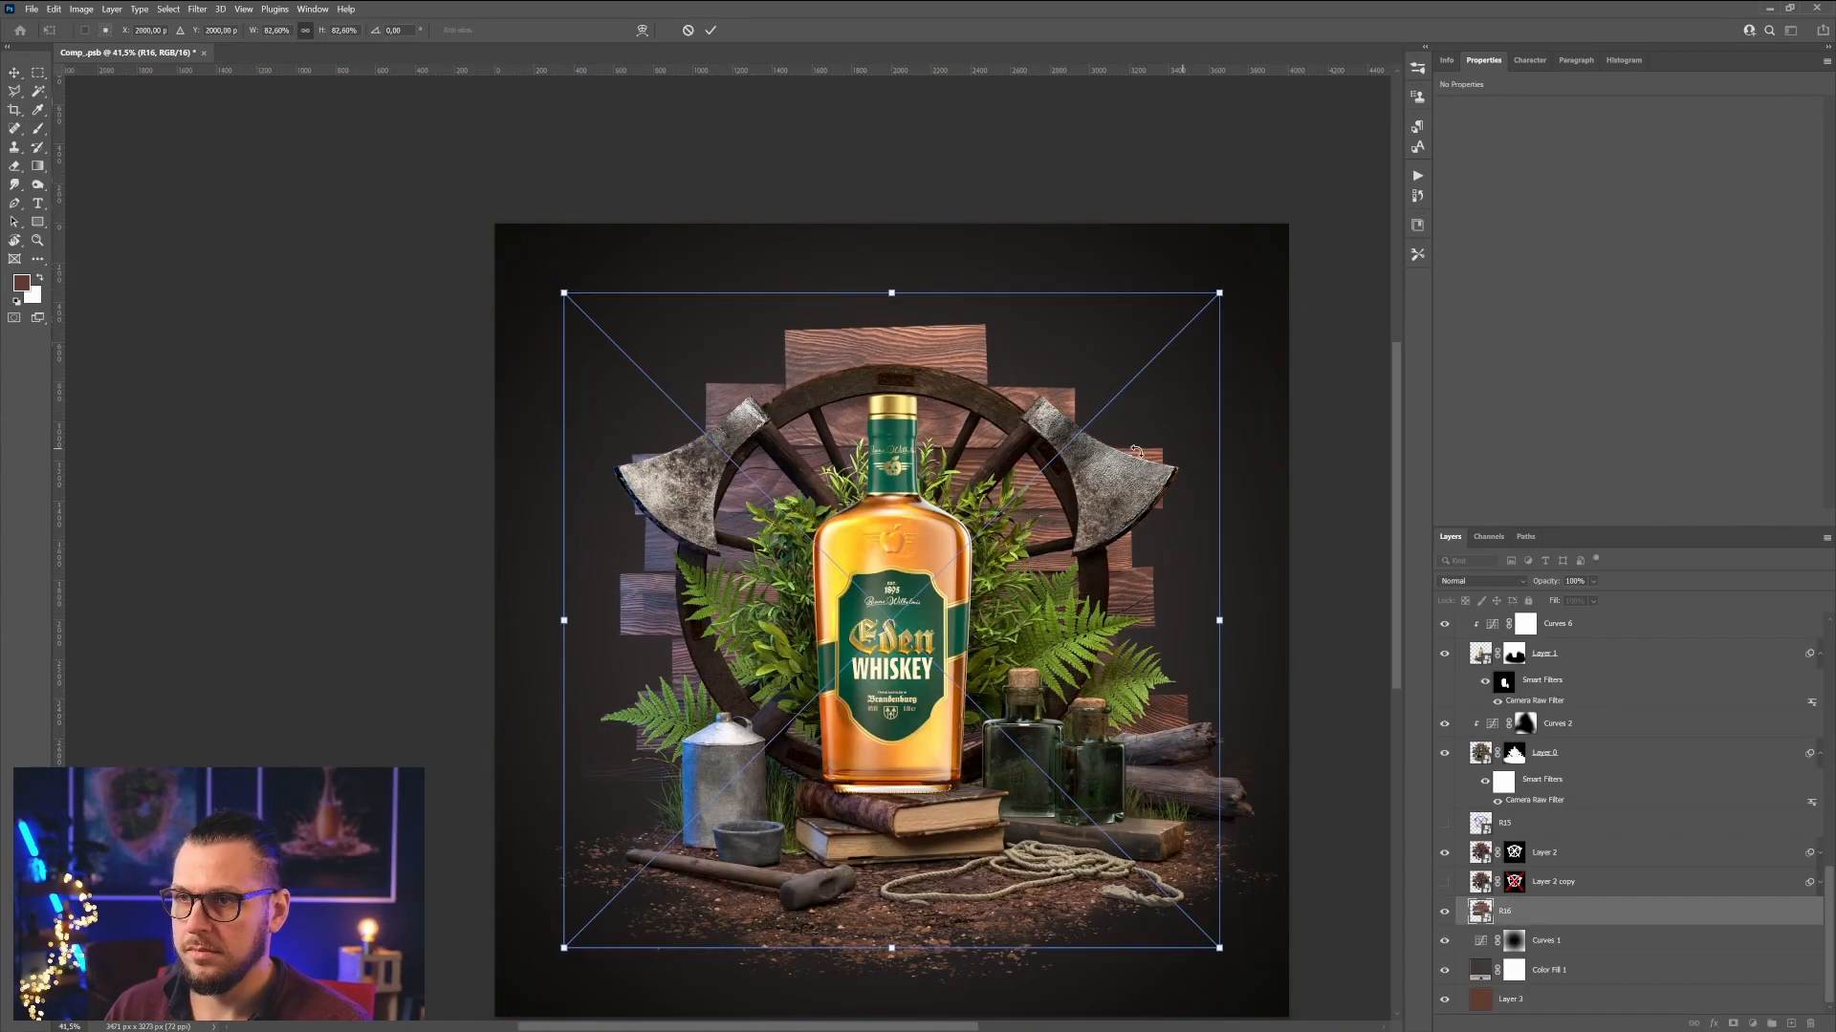
pyautogui.moveTo(1120, 480); pyautogui.dragTo(1120, 467)
pyautogui.press('Return')
pyautogui.click(1442, 914)
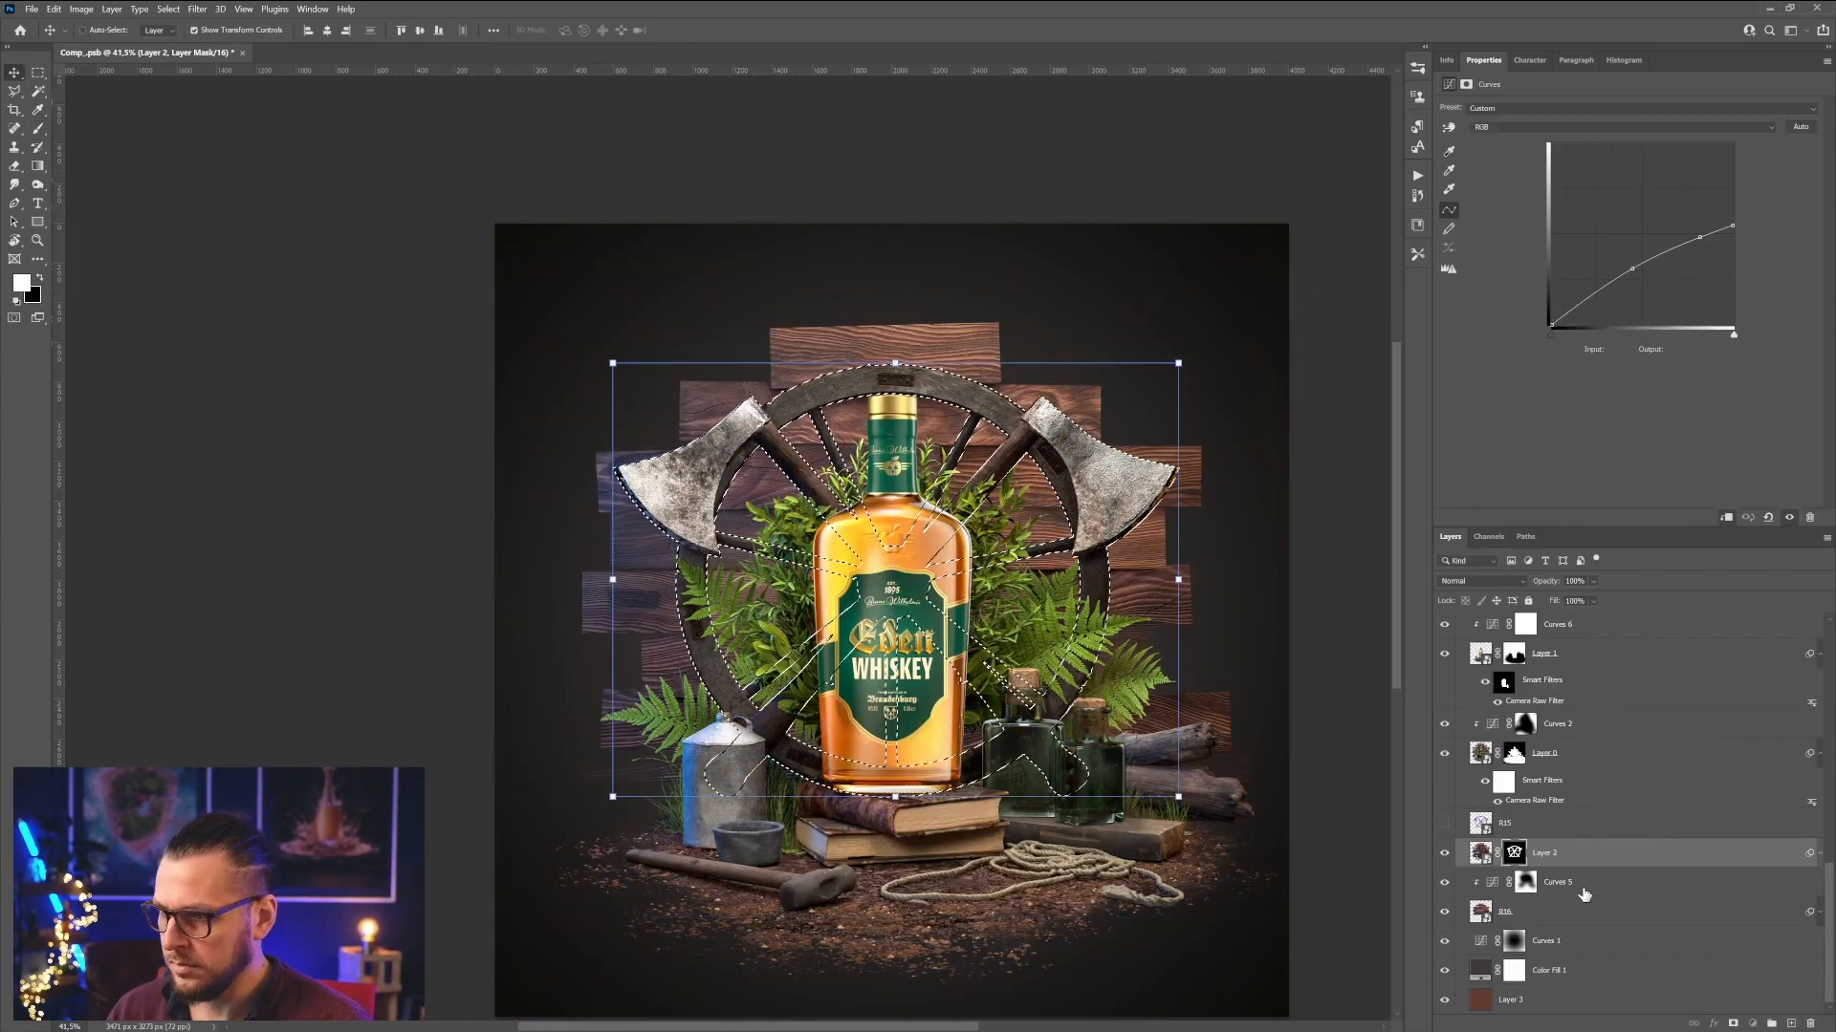
# - Adjust the tone curve of the Curves adjustment on the wood planks and switch to the Brush tool for masking
pyautogui.moveTo(1562, 203); pyautogui.dragTo(1589, 203)
pyautogui.press('b')
pyautogui.press('x')
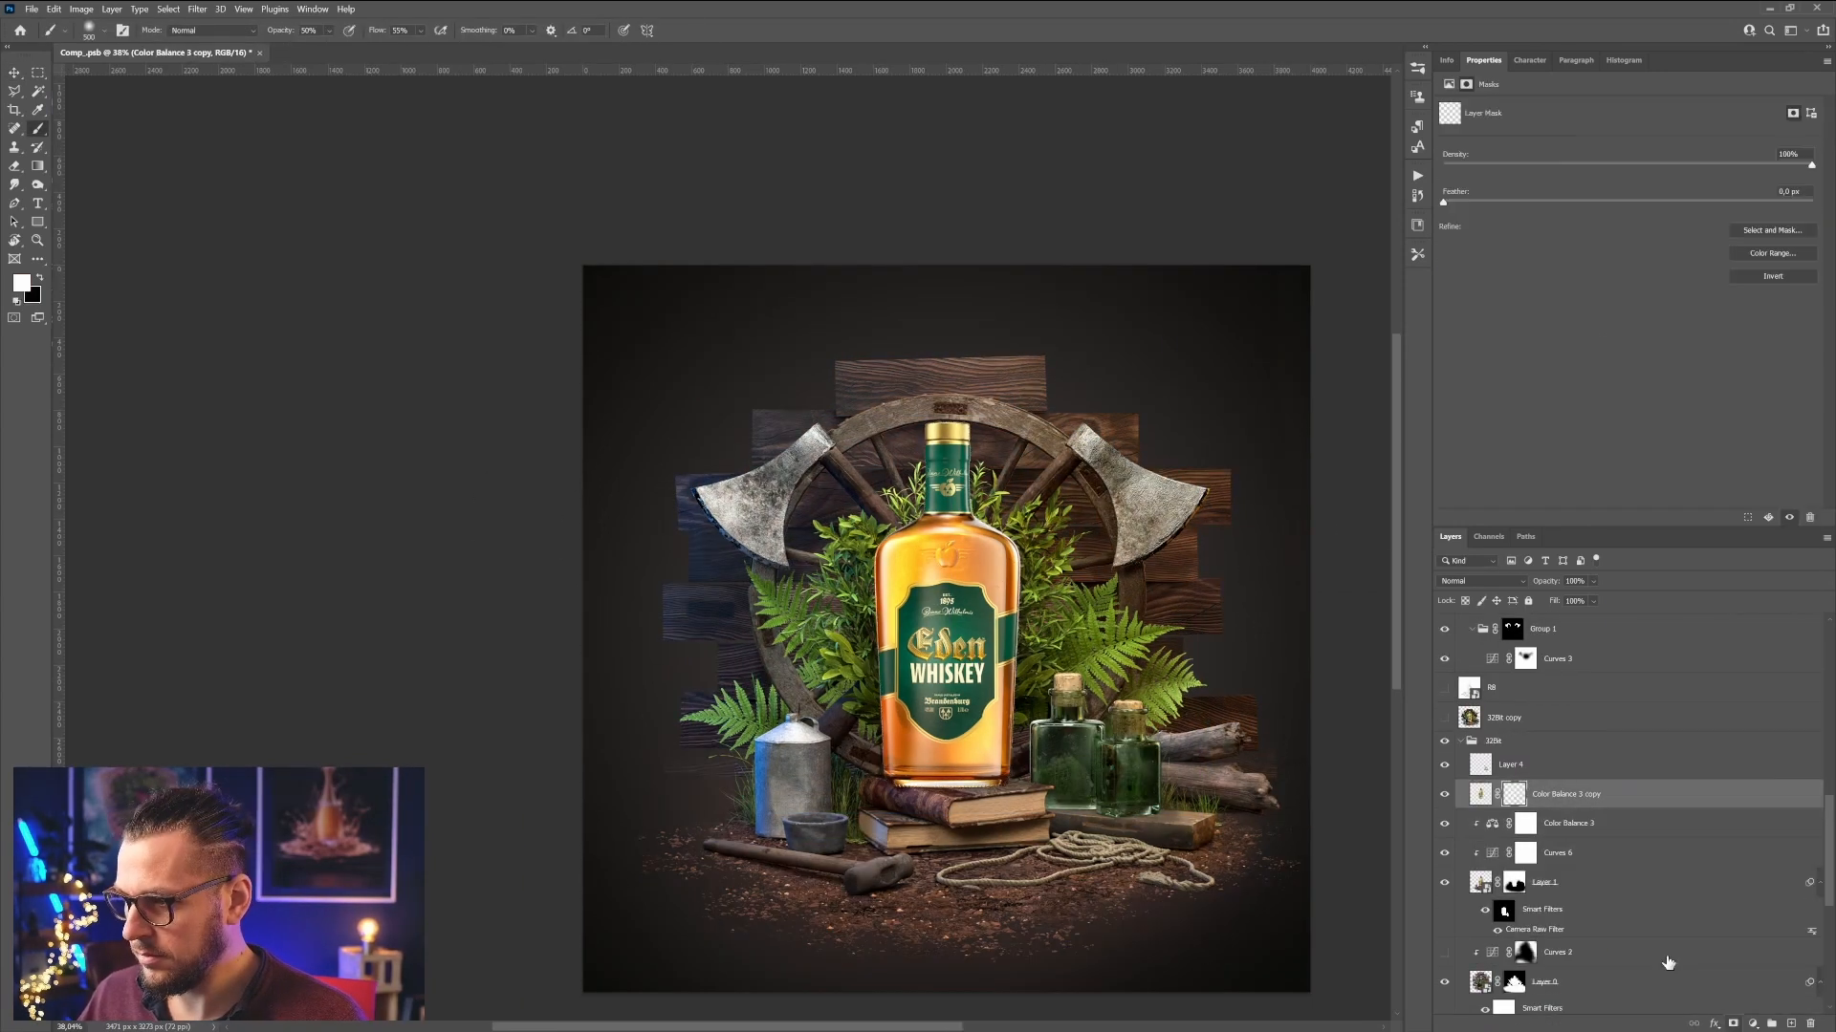
# - Look up filters for the Color Balance 3 copy and Curves 12 copy layers and toggle the Color Balance 3 copy 2 mask
pyautogui.click(197, 8)
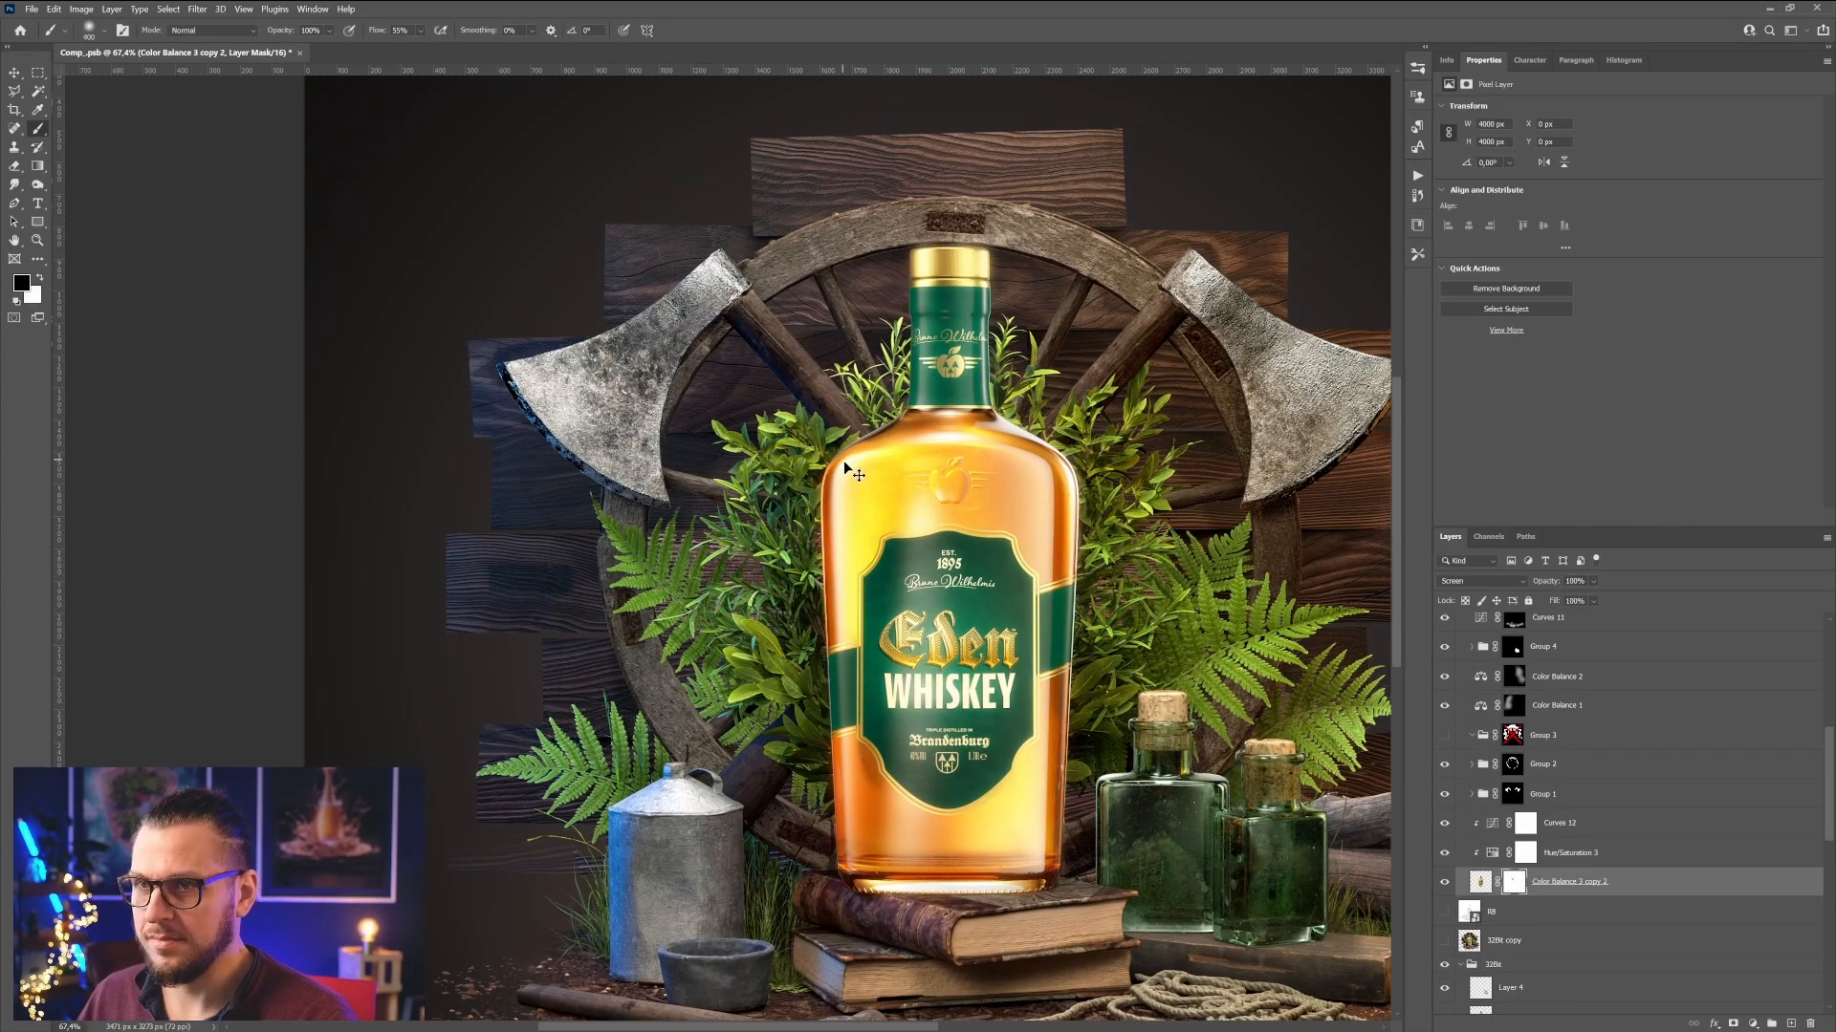
pyautogui.keyDown('alt'); pyautogui.scroll(3, 843, 461); pyautogui.keyUp('alt')
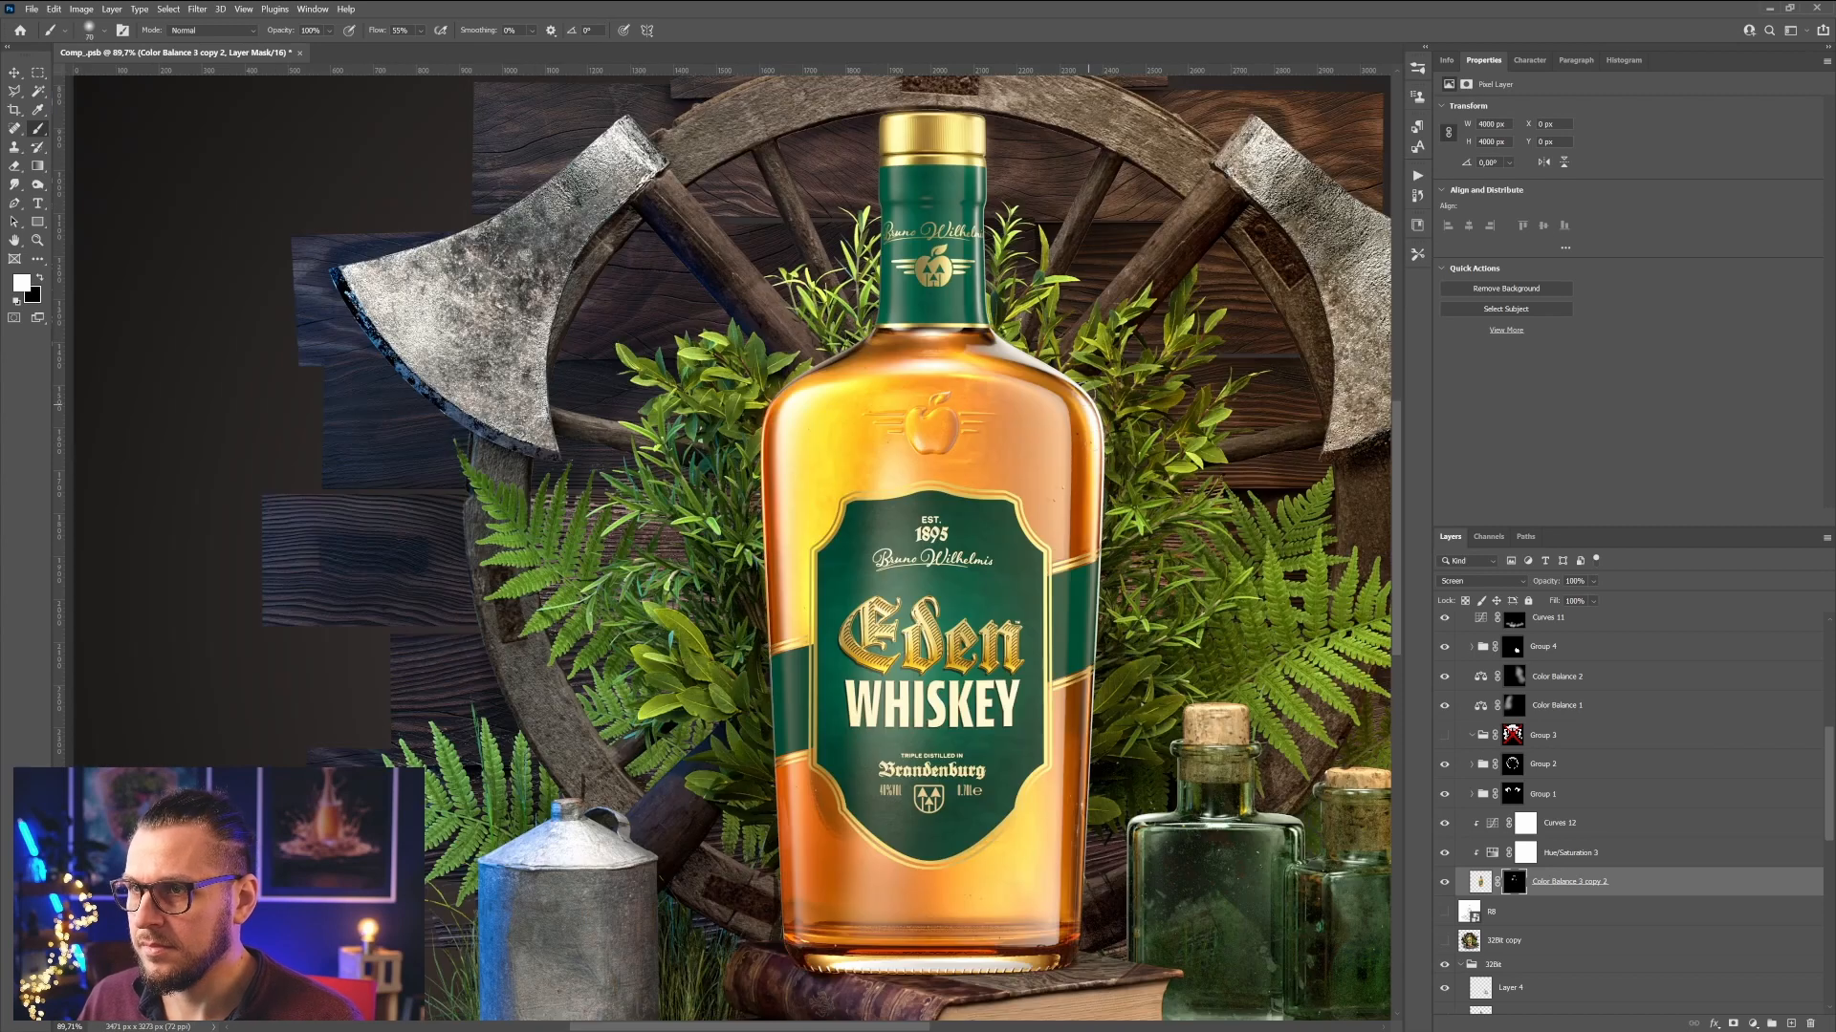
pyautogui.keyDown('shift'); pyautogui.click(1512, 884); pyautogui.keyUp('shift')
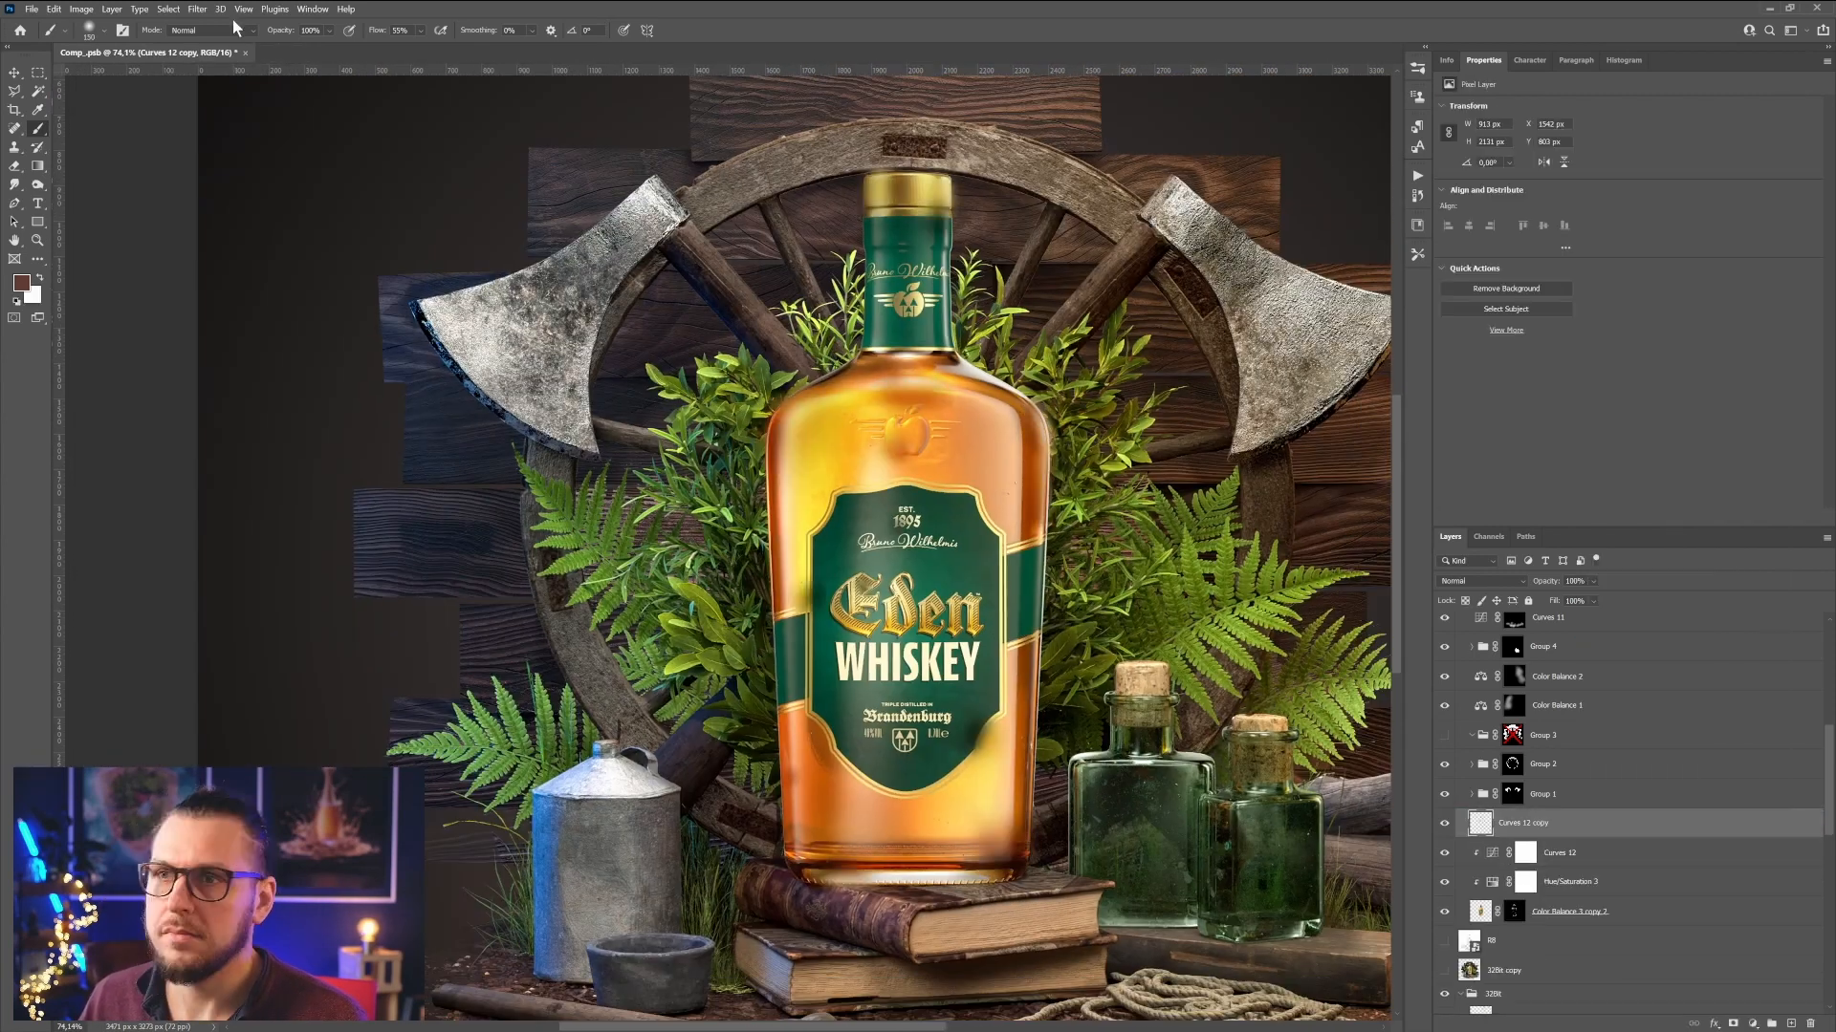
pyautogui.click(197, 9)
pyautogui.moveTo(306, 182)
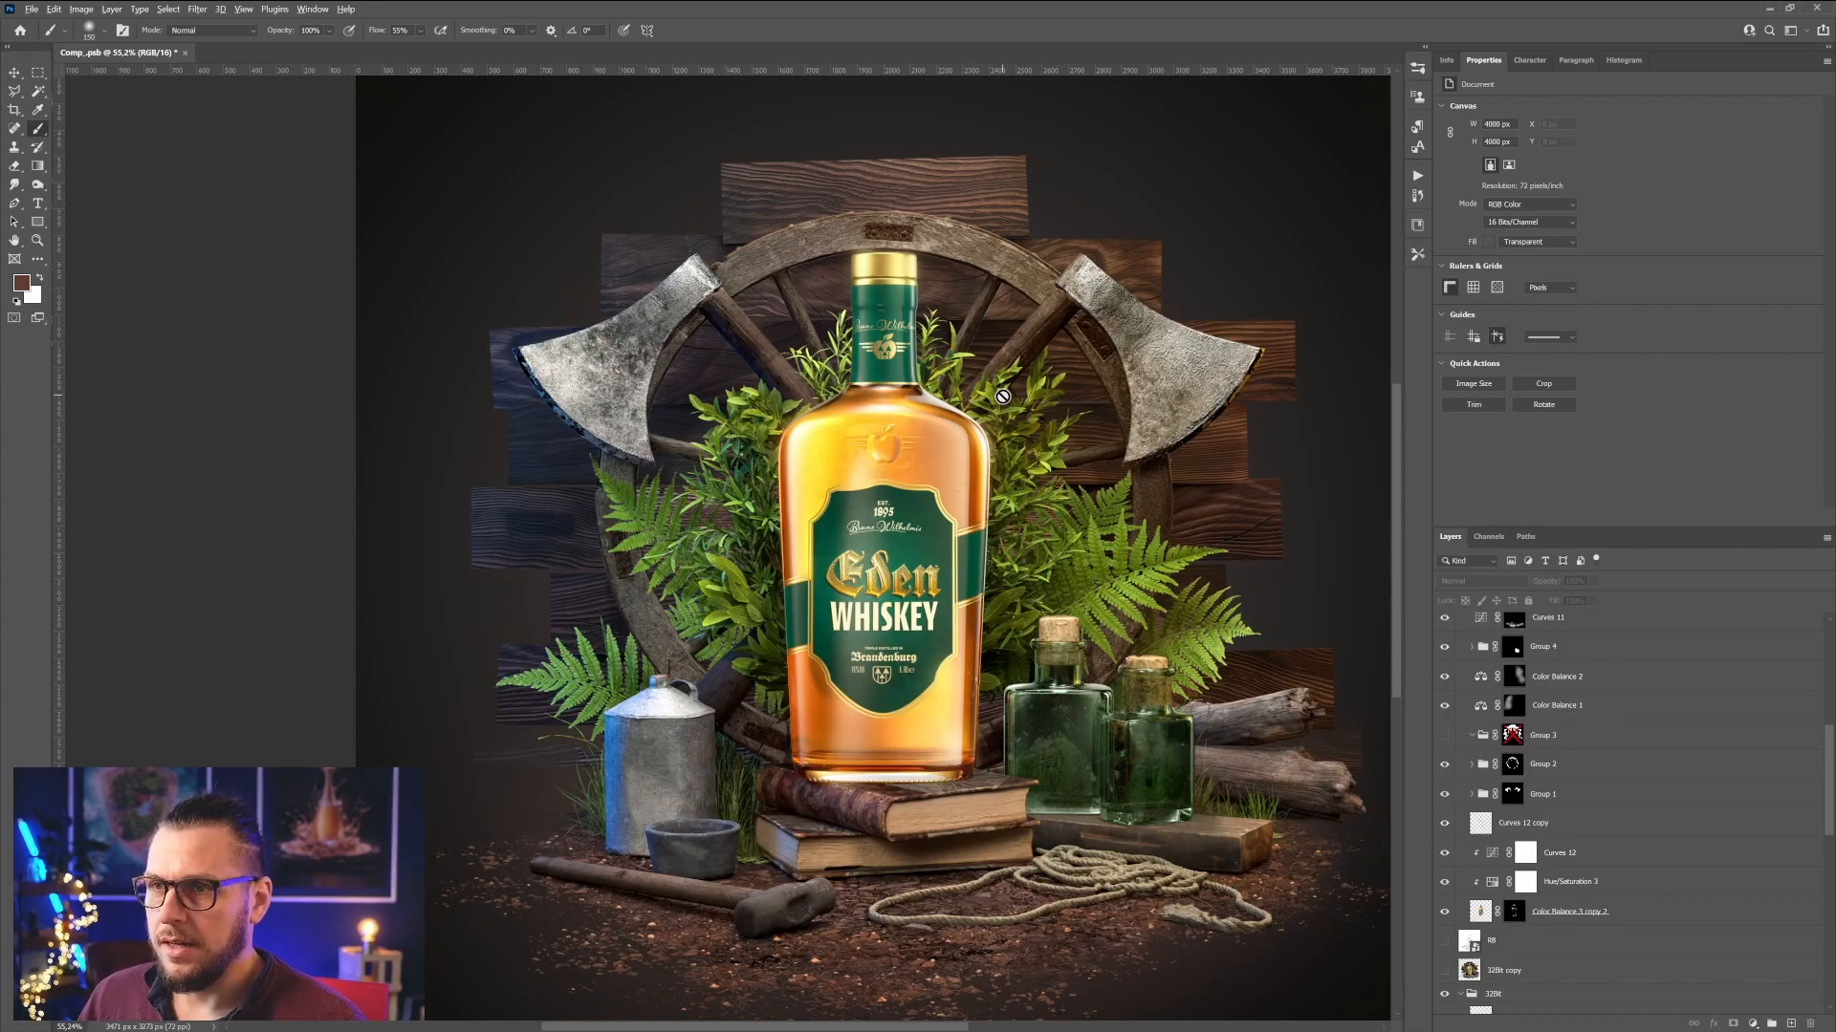
# - Save the composition, switch to Blender and close the separate render window
pyautogui.hotkey('ctrl', 's')
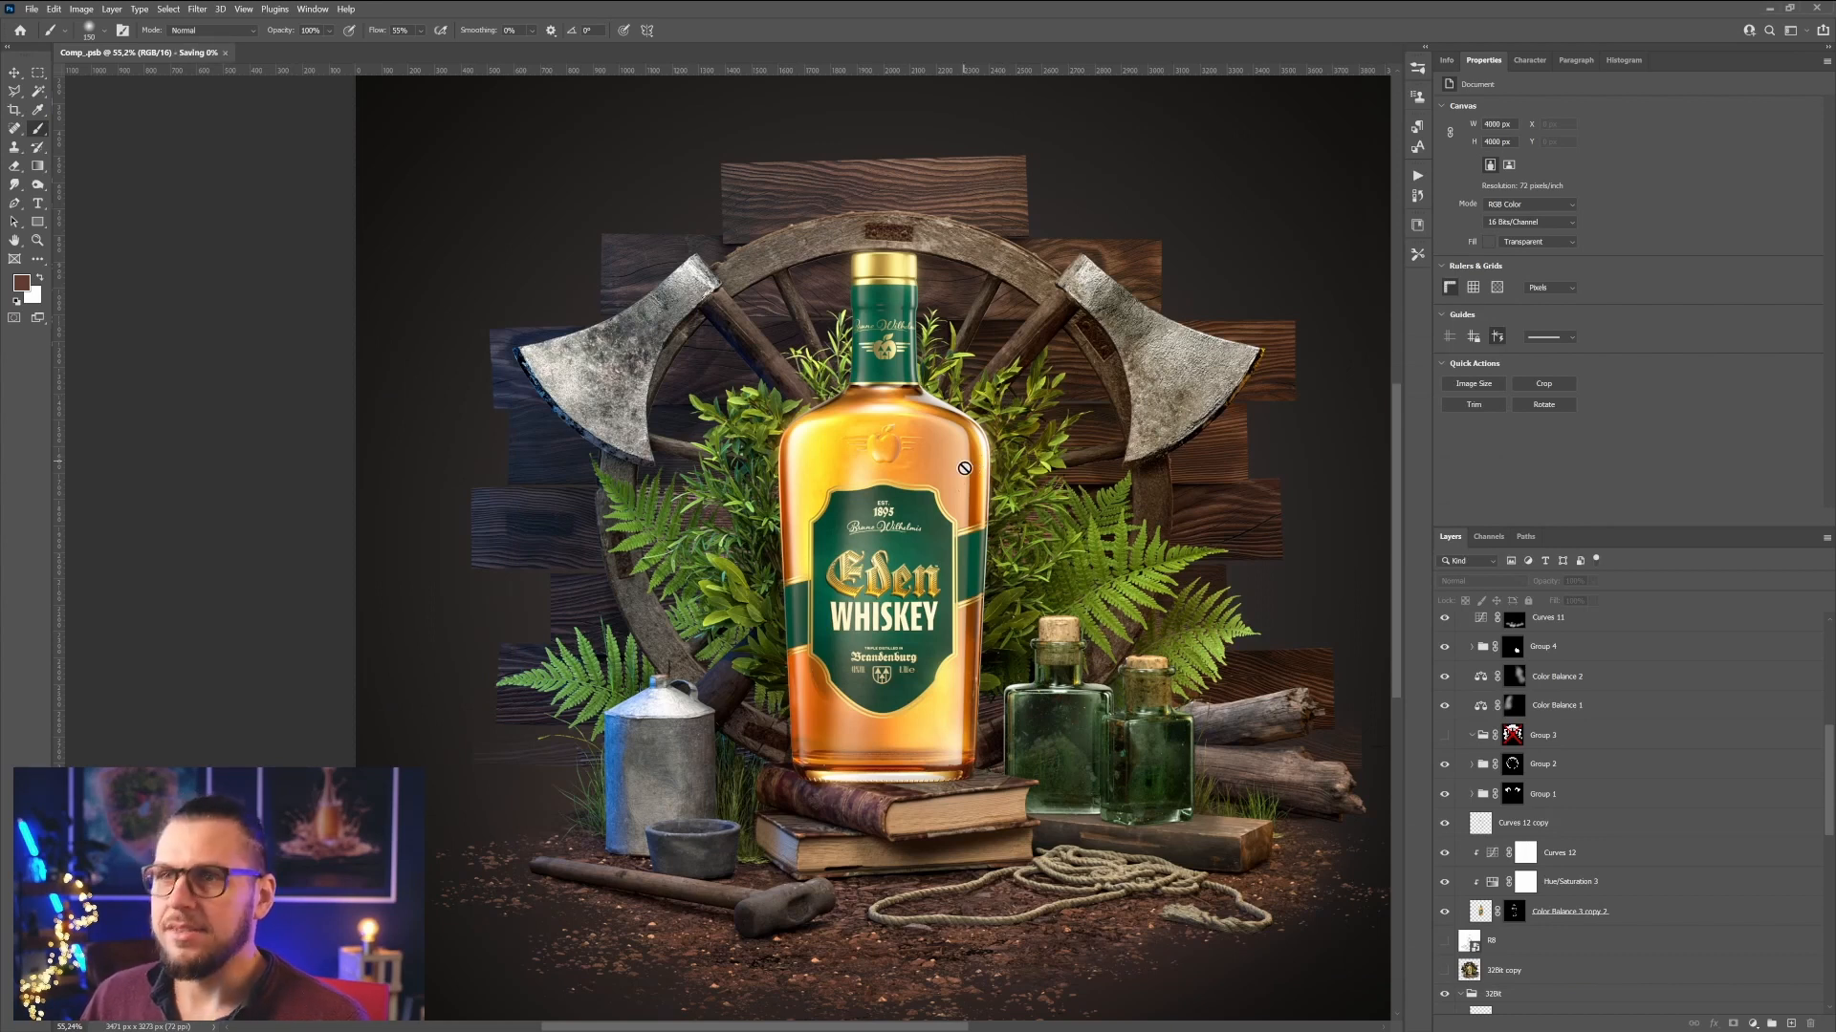
pyautogui.hotkey('alt', 'Tab')
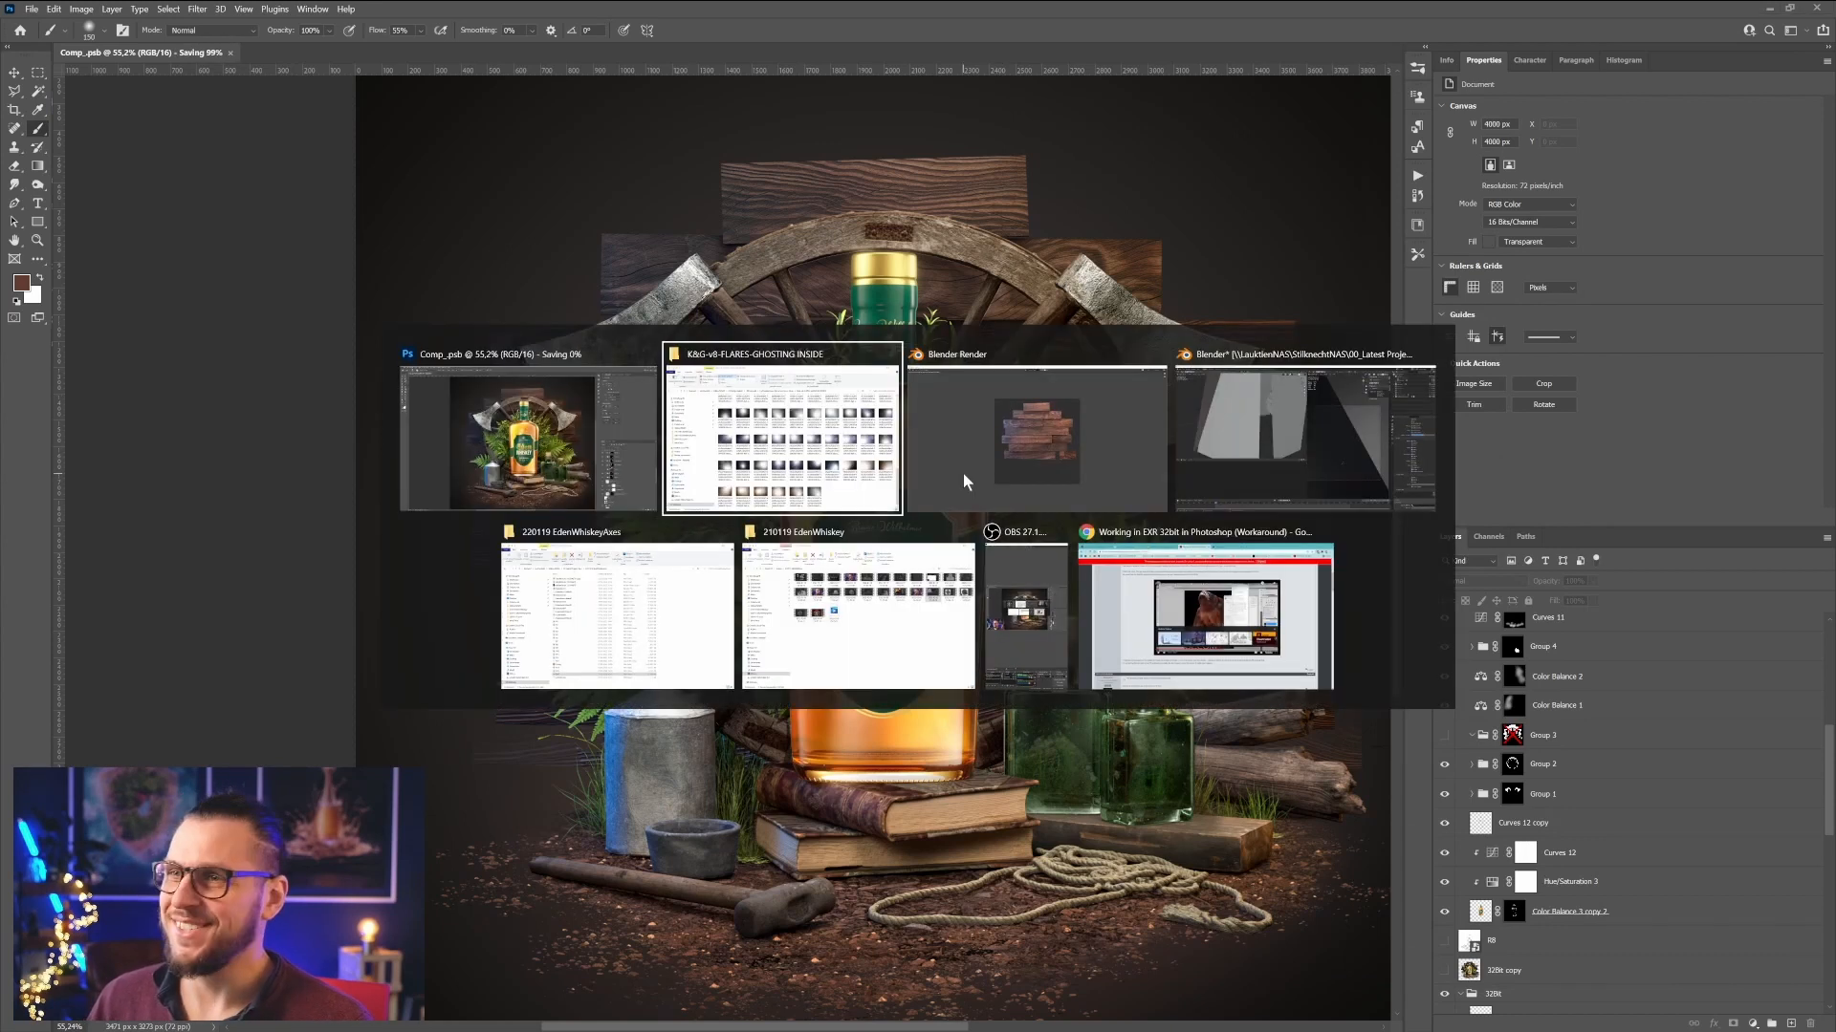
pyautogui.click(1137, 455)
pyautogui.click(1814, 12)
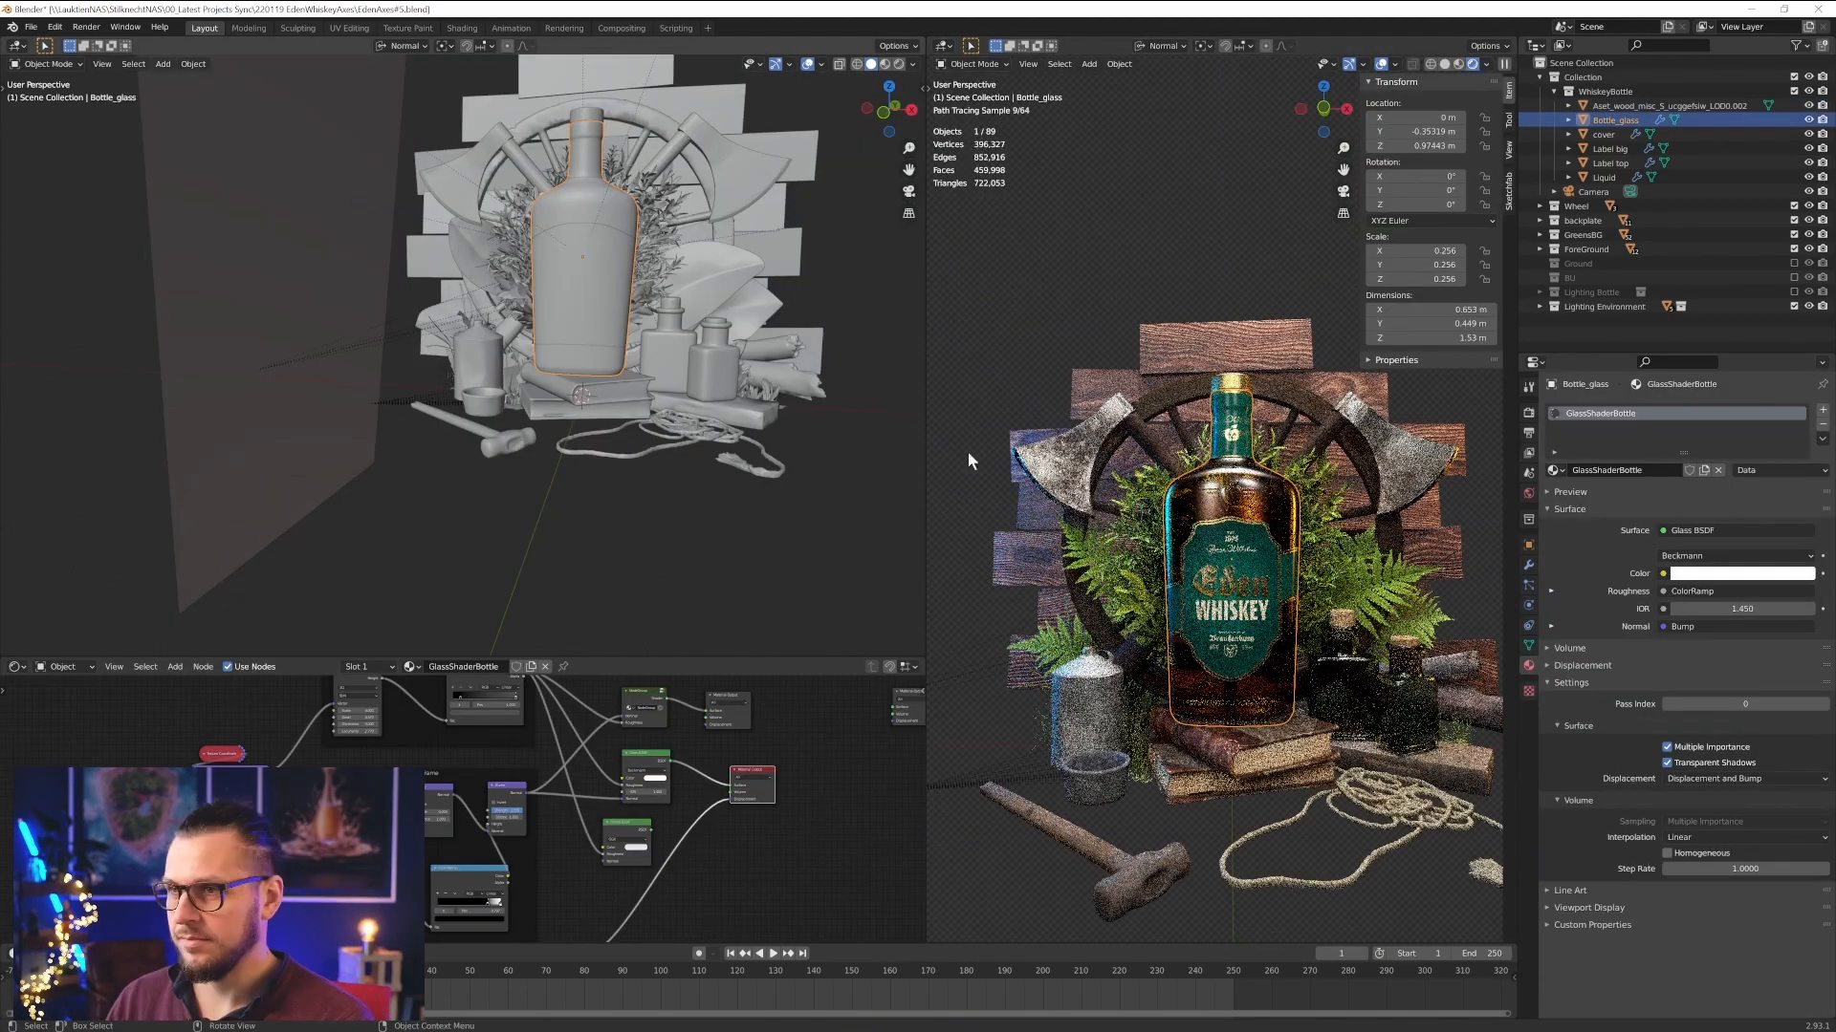
# - Add an Emission shader to the bottle glass material and connect it to the Material Output's surface in place of the glass shader
pyautogui.press('Delete')
pyautogui.hotkey('shift', 'a')
pyautogui.write('emis')
pyautogui.press('Return')
pyautogui.click(628, 758)
pyautogui.moveTo(713, 778); pyautogui.dragTo(793, 760)
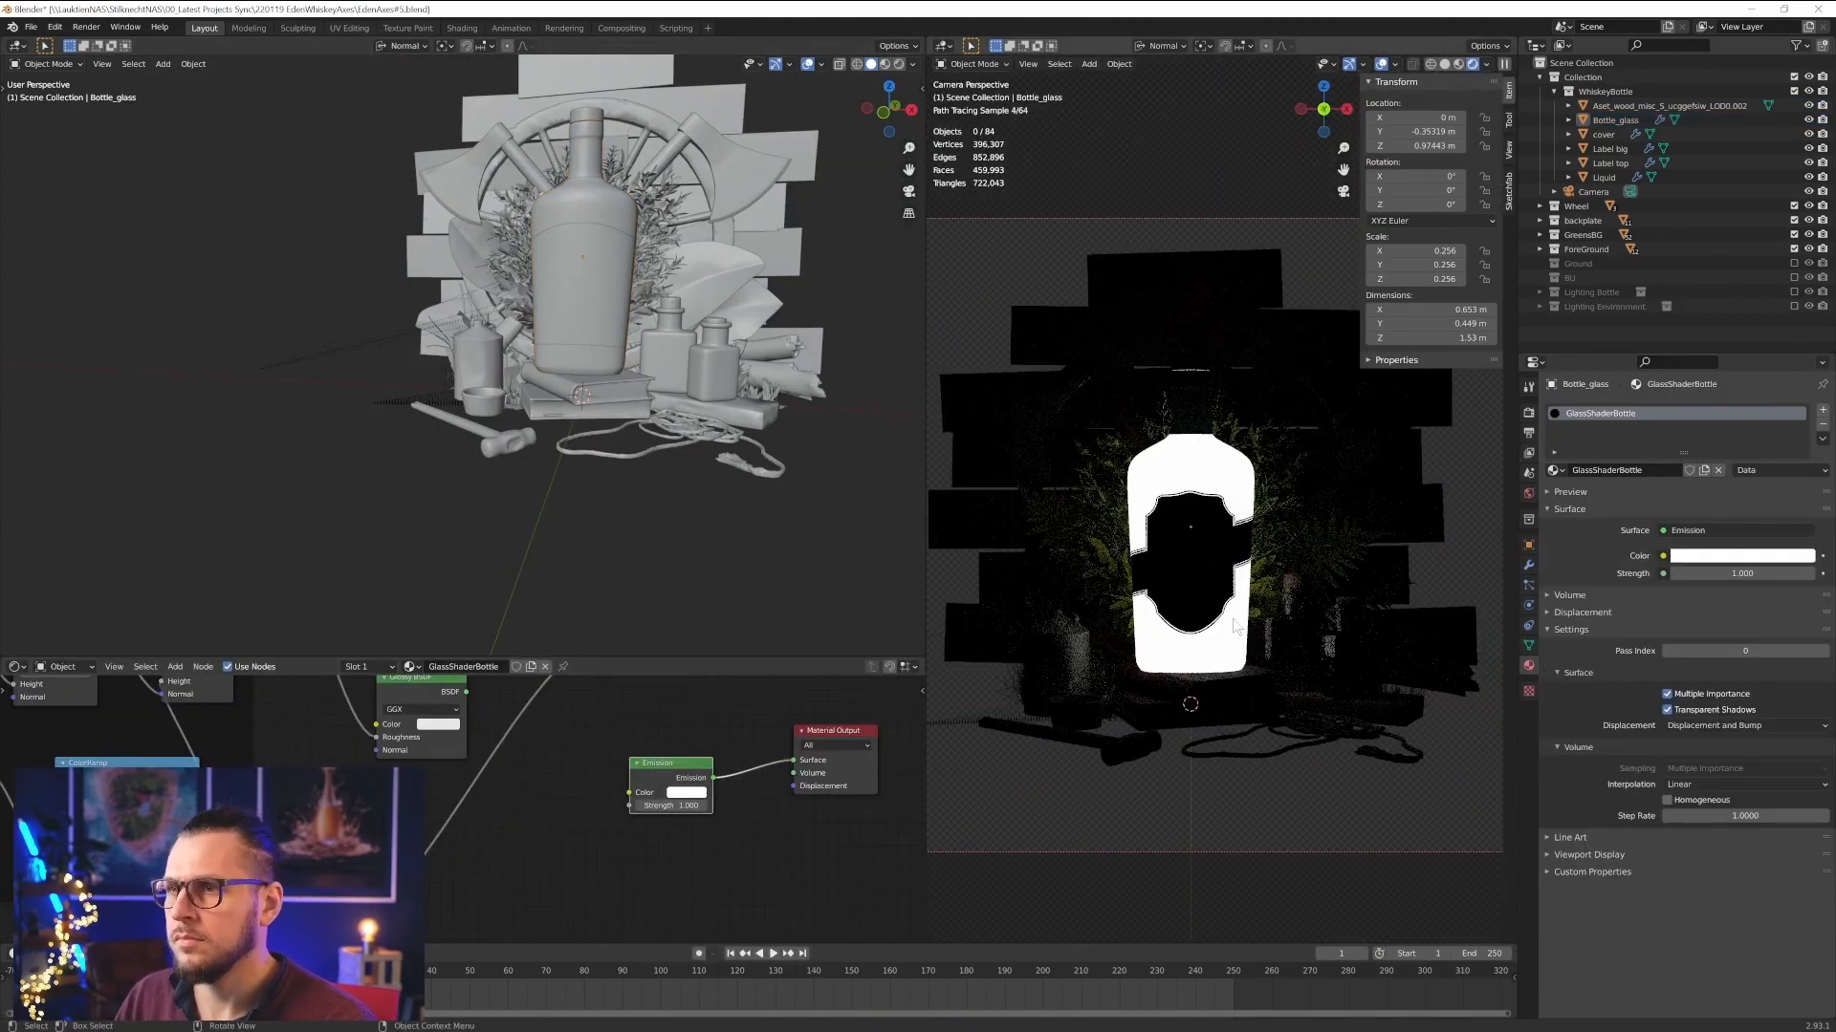
# - Enlarge the rendered camera viewport and set the bottle's emission strength to 15
pyautogui.scroll(4, 1100, 593)
pyautogui.moveTo(926, 565); pyautogui.dragTo(548, 583)
pyautogui.scroll(-1, 954, 640)
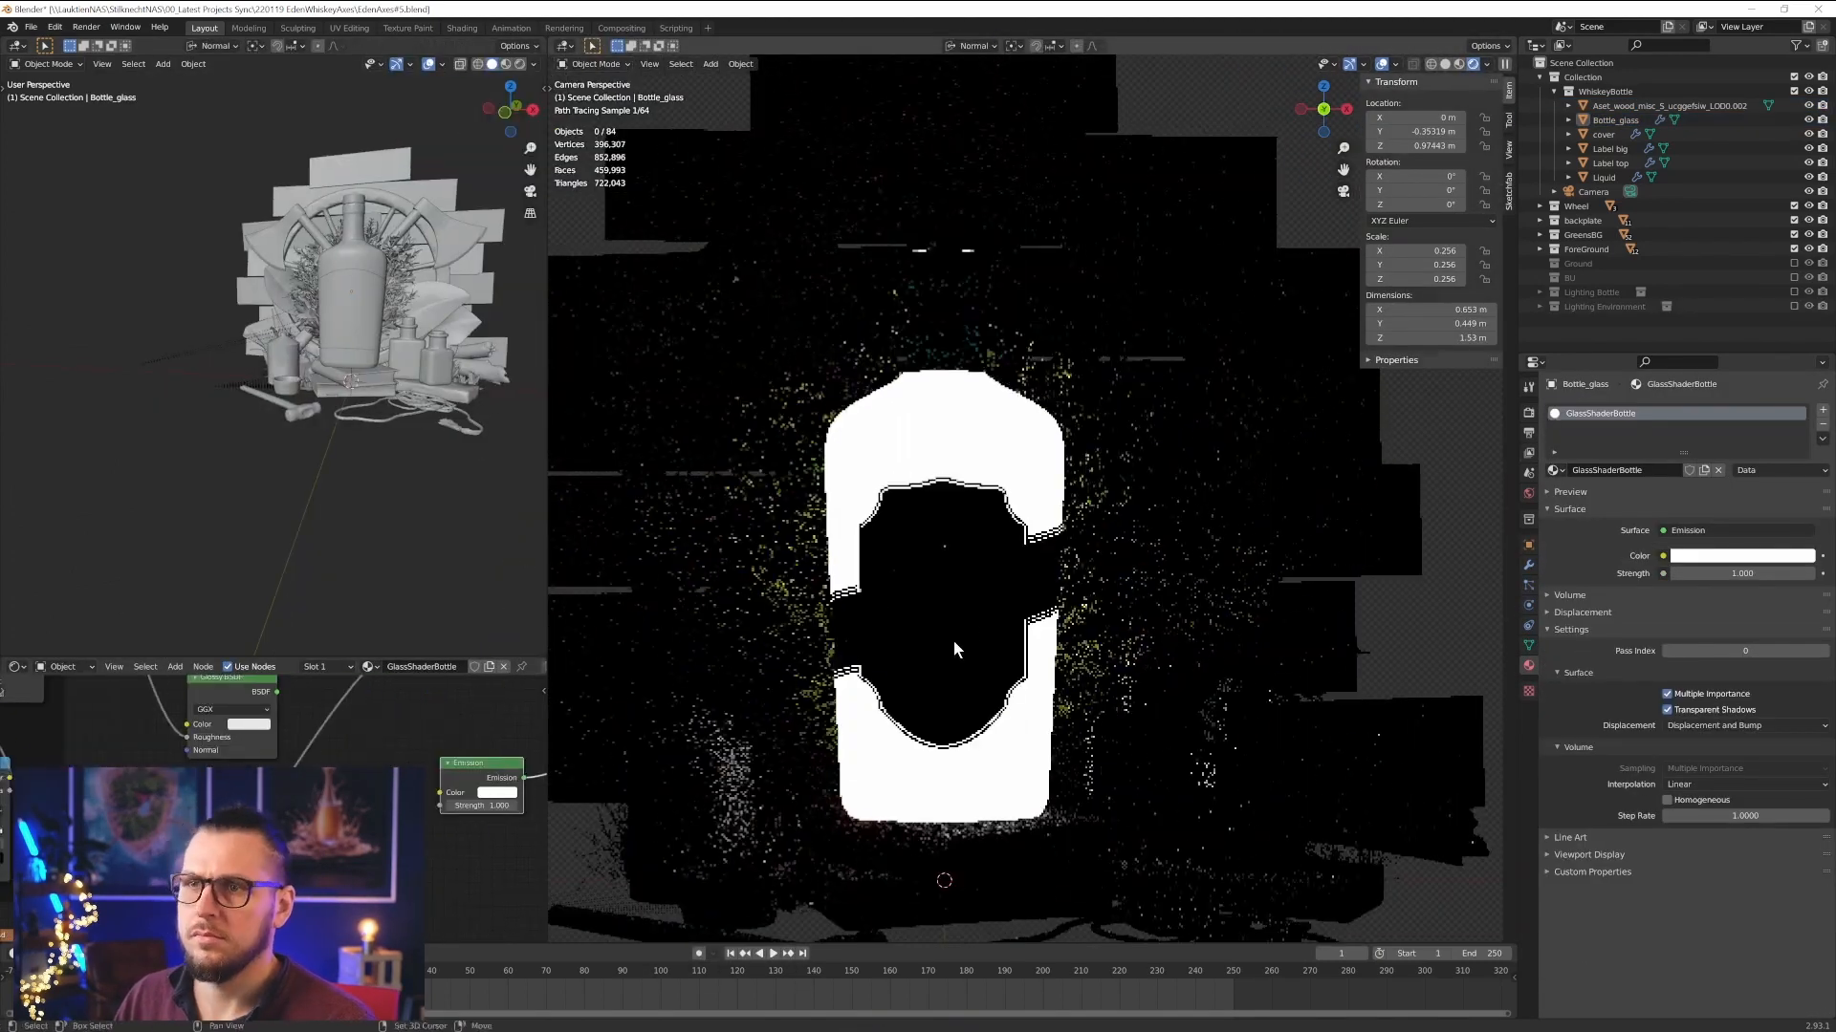
pyautogui.click(483, 804)
pyautogui.write('15')
pyautogui.press('Return')
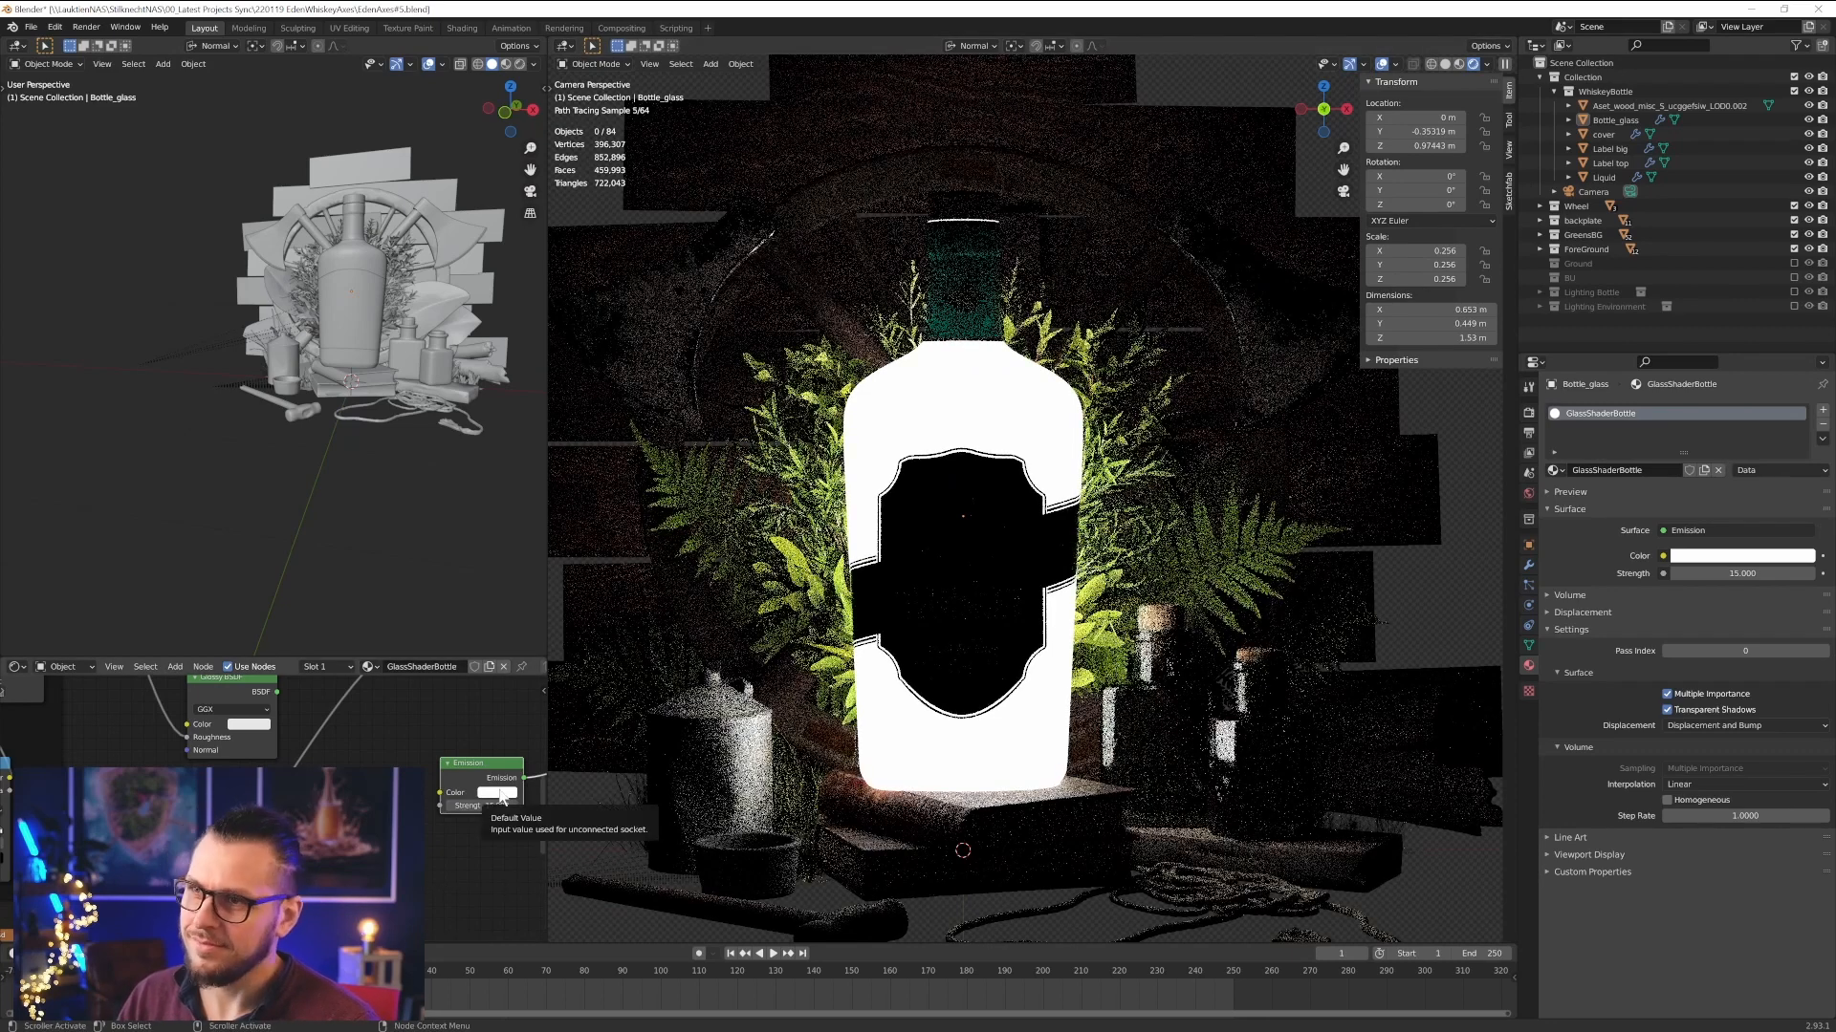
# - Change the bottle's emission color to orange
pyautogui.click(498, 793)
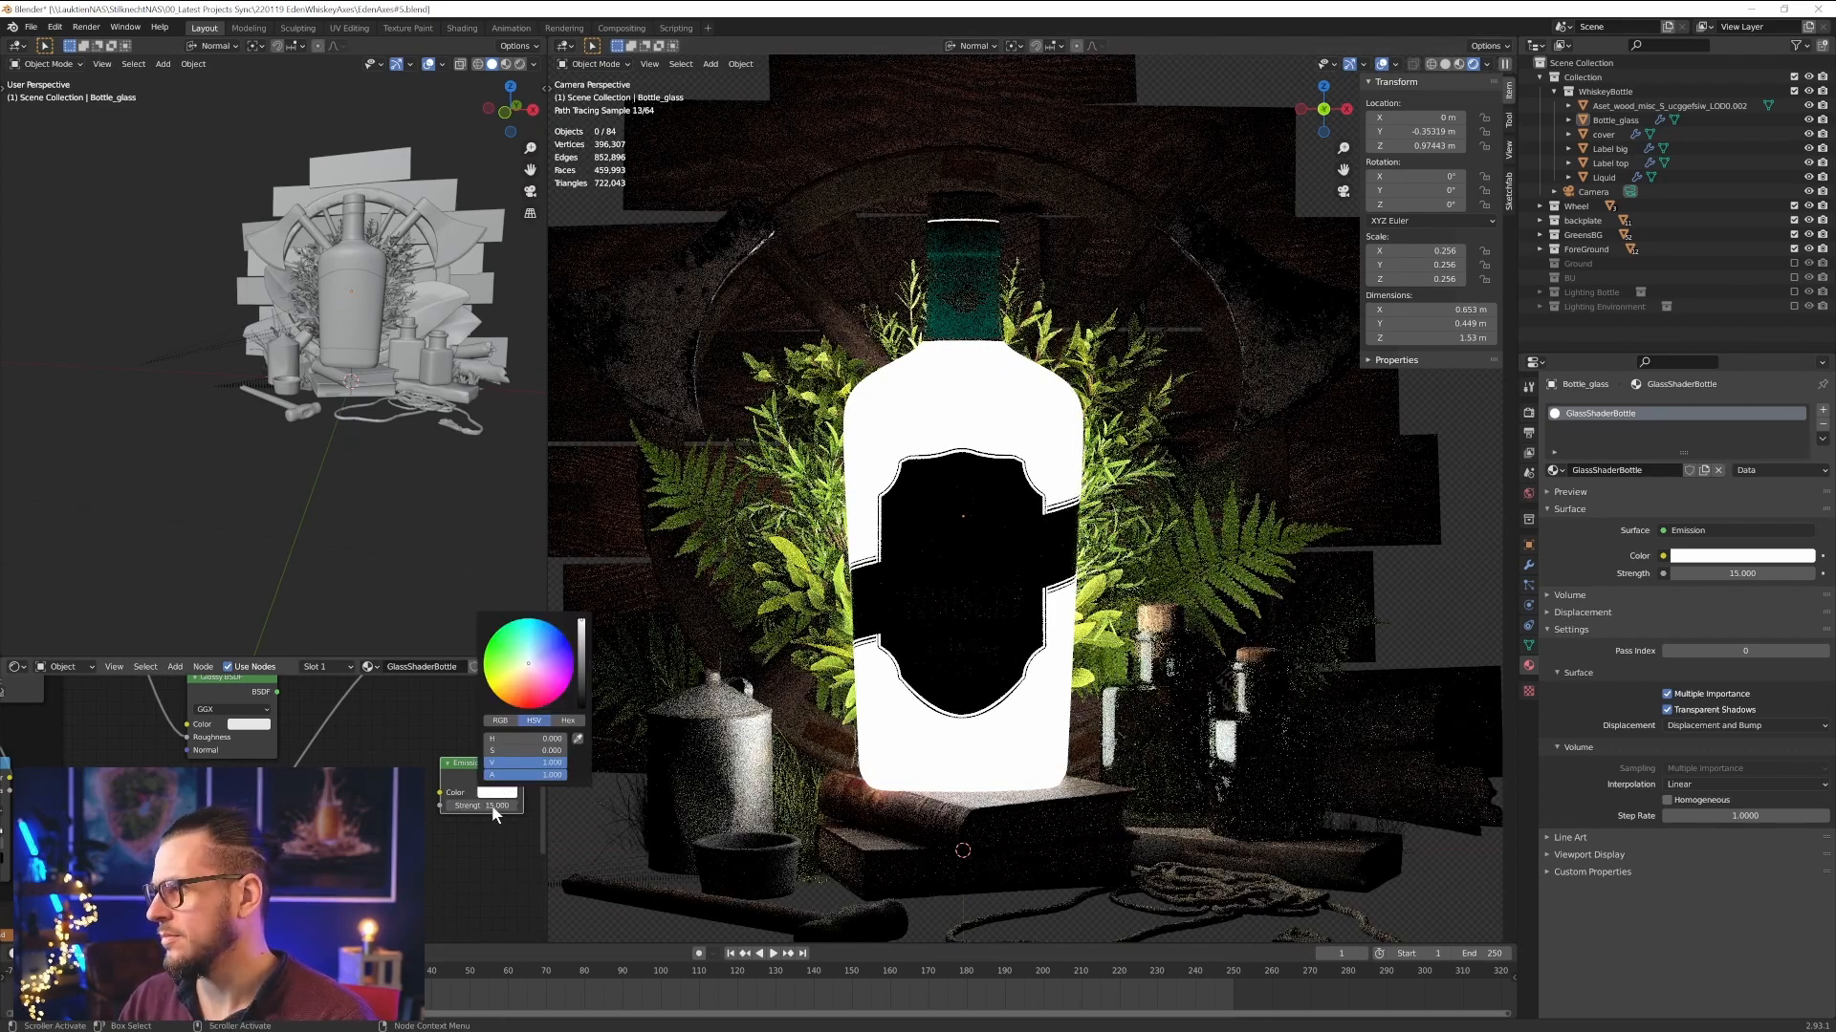
pyautogui.click(494, 809)
pyautogui.click(498, 793)
pyautogui.click(509, 702)
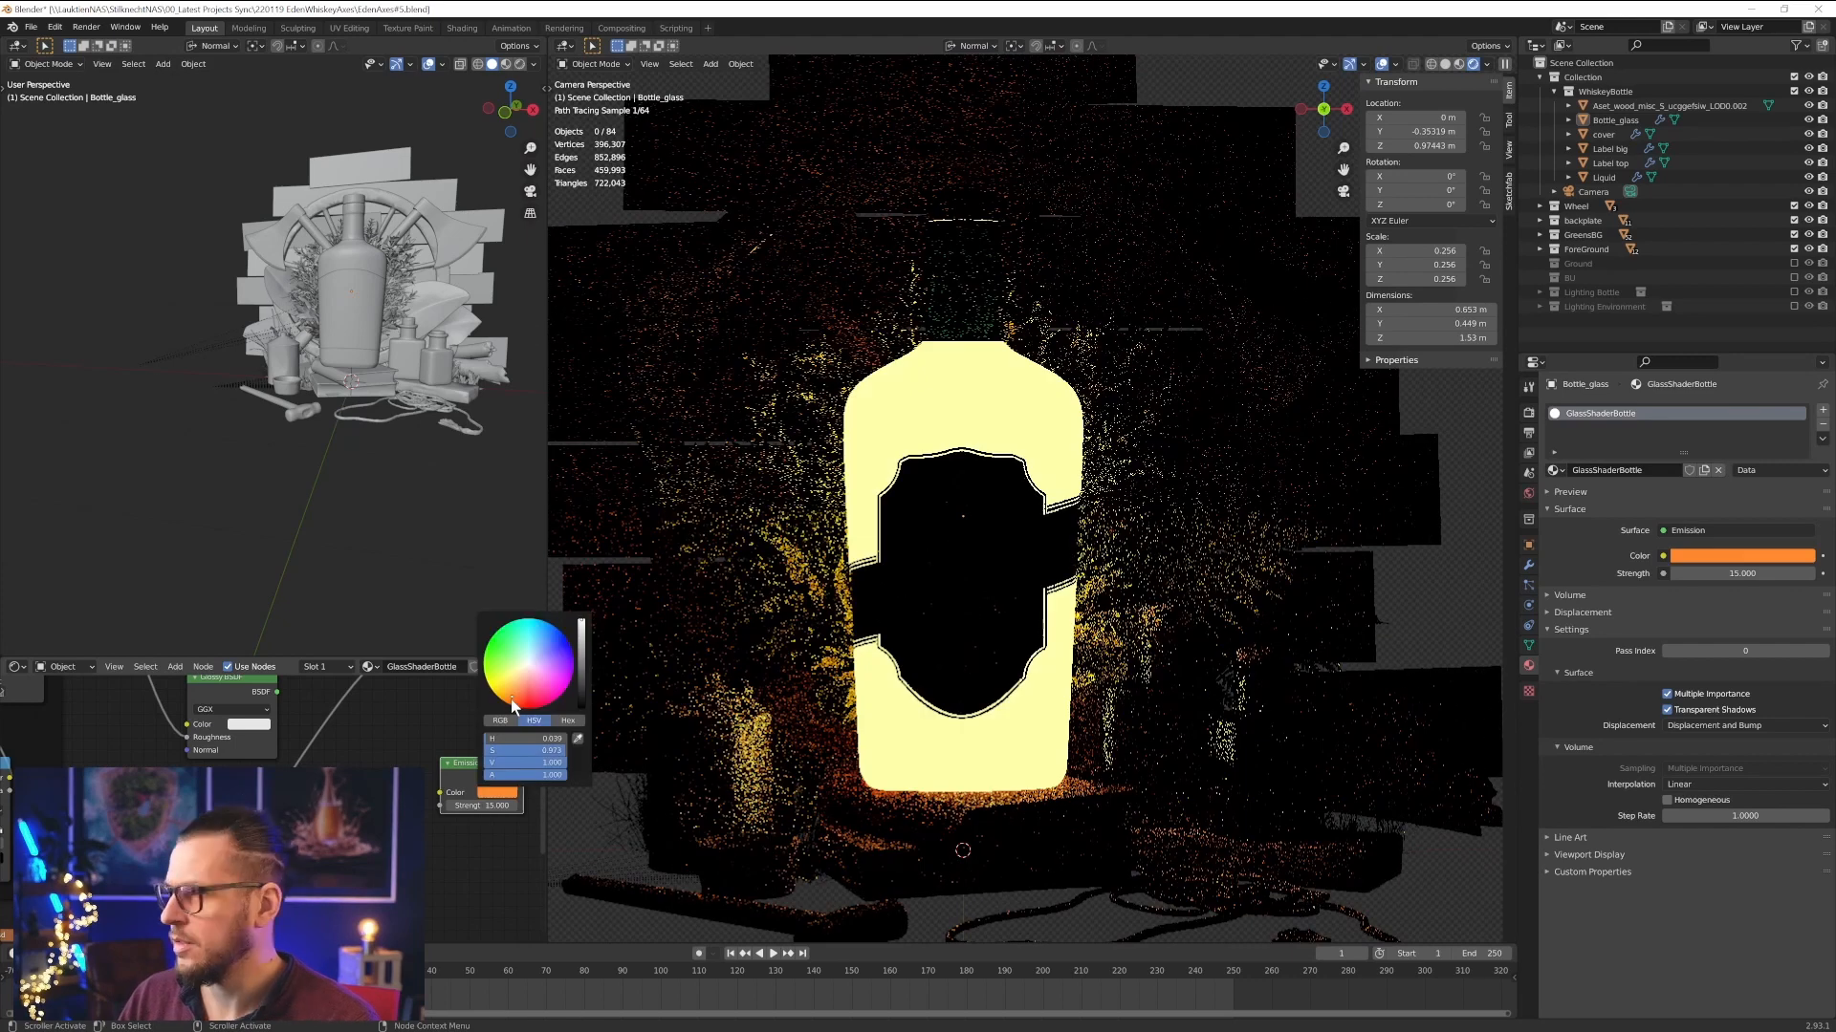
# - Set the emission strength to 10 and limit the camera render to a region around the bottle and nearby plants
pyautogui.scroll(-3, 1207, 794)
pyautogui.click(485, 806)
pyautogui.write('10')
pyautogui.press('Return')
pyautogui.hotkey('ctrl', 'b')
pyautogui.moveTo(811, 298); pyautogui.dragTo(1196, 747)
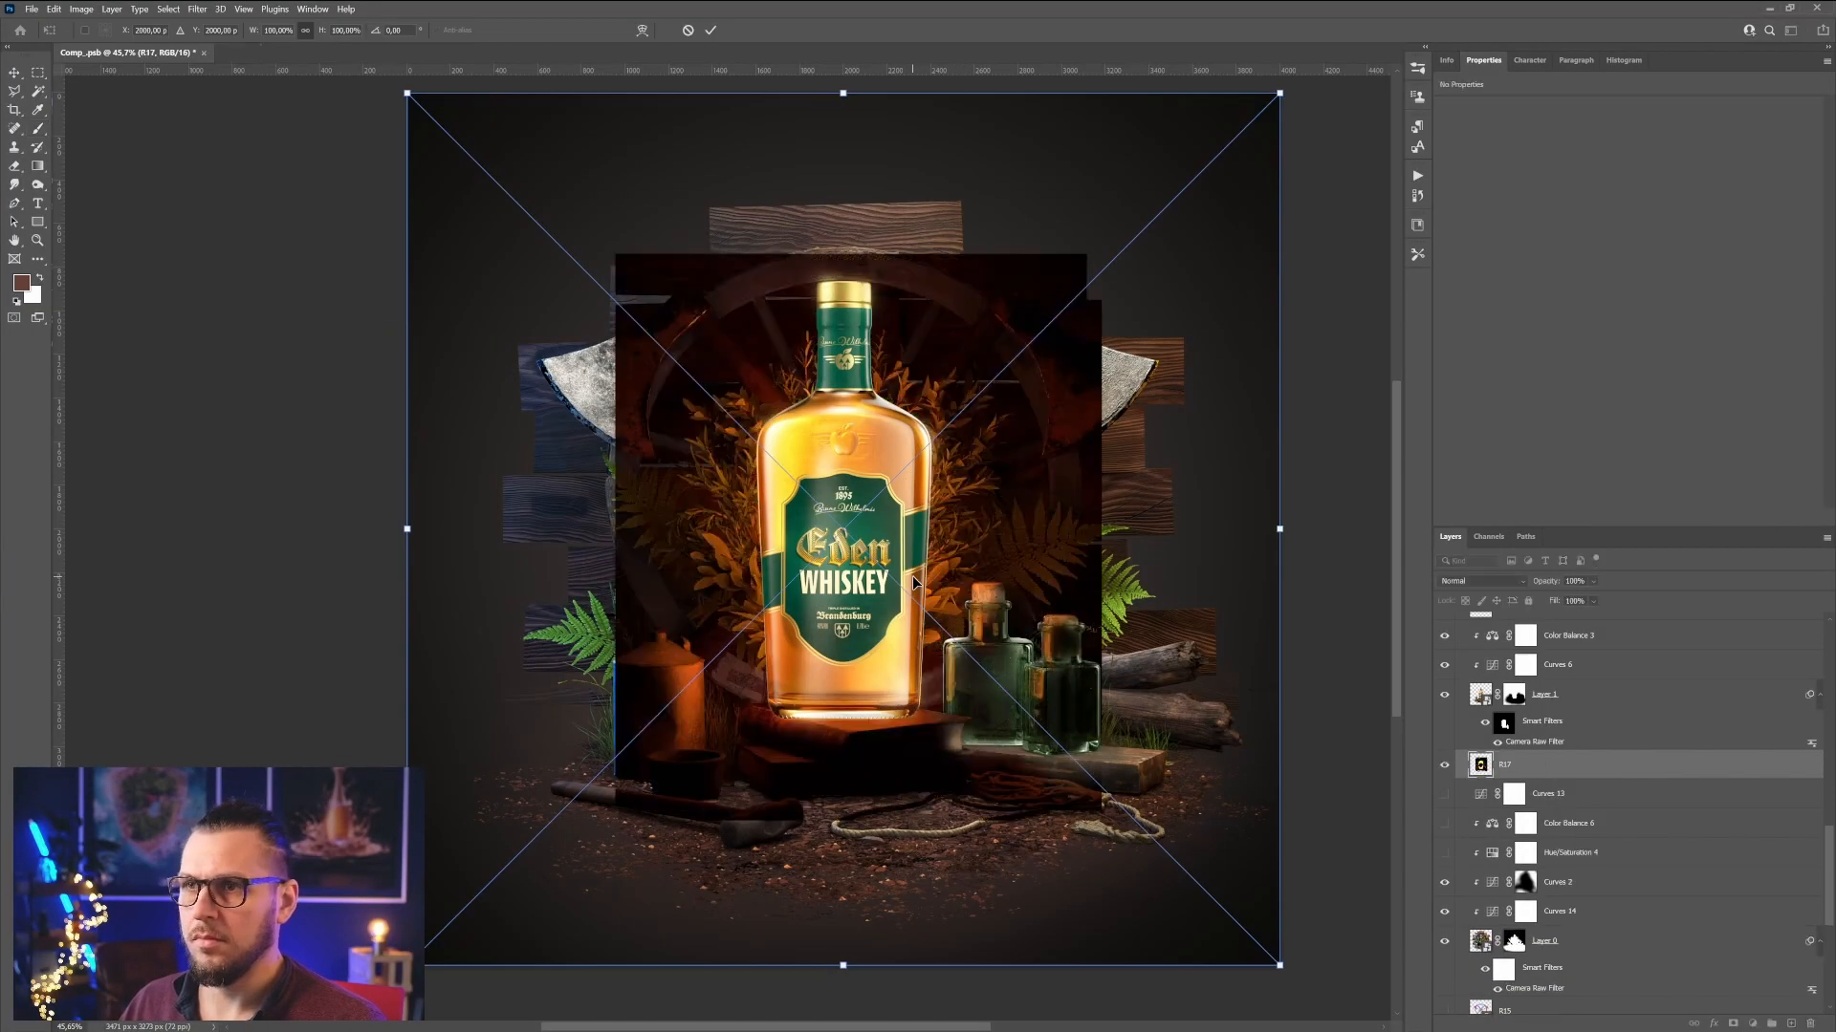
# - Confirm the placed R17 glow render in Photoshop, set its blend mode to Screen and compare it on and off
pyautogui.press('Return')
pyautogui.click(1482, 580)
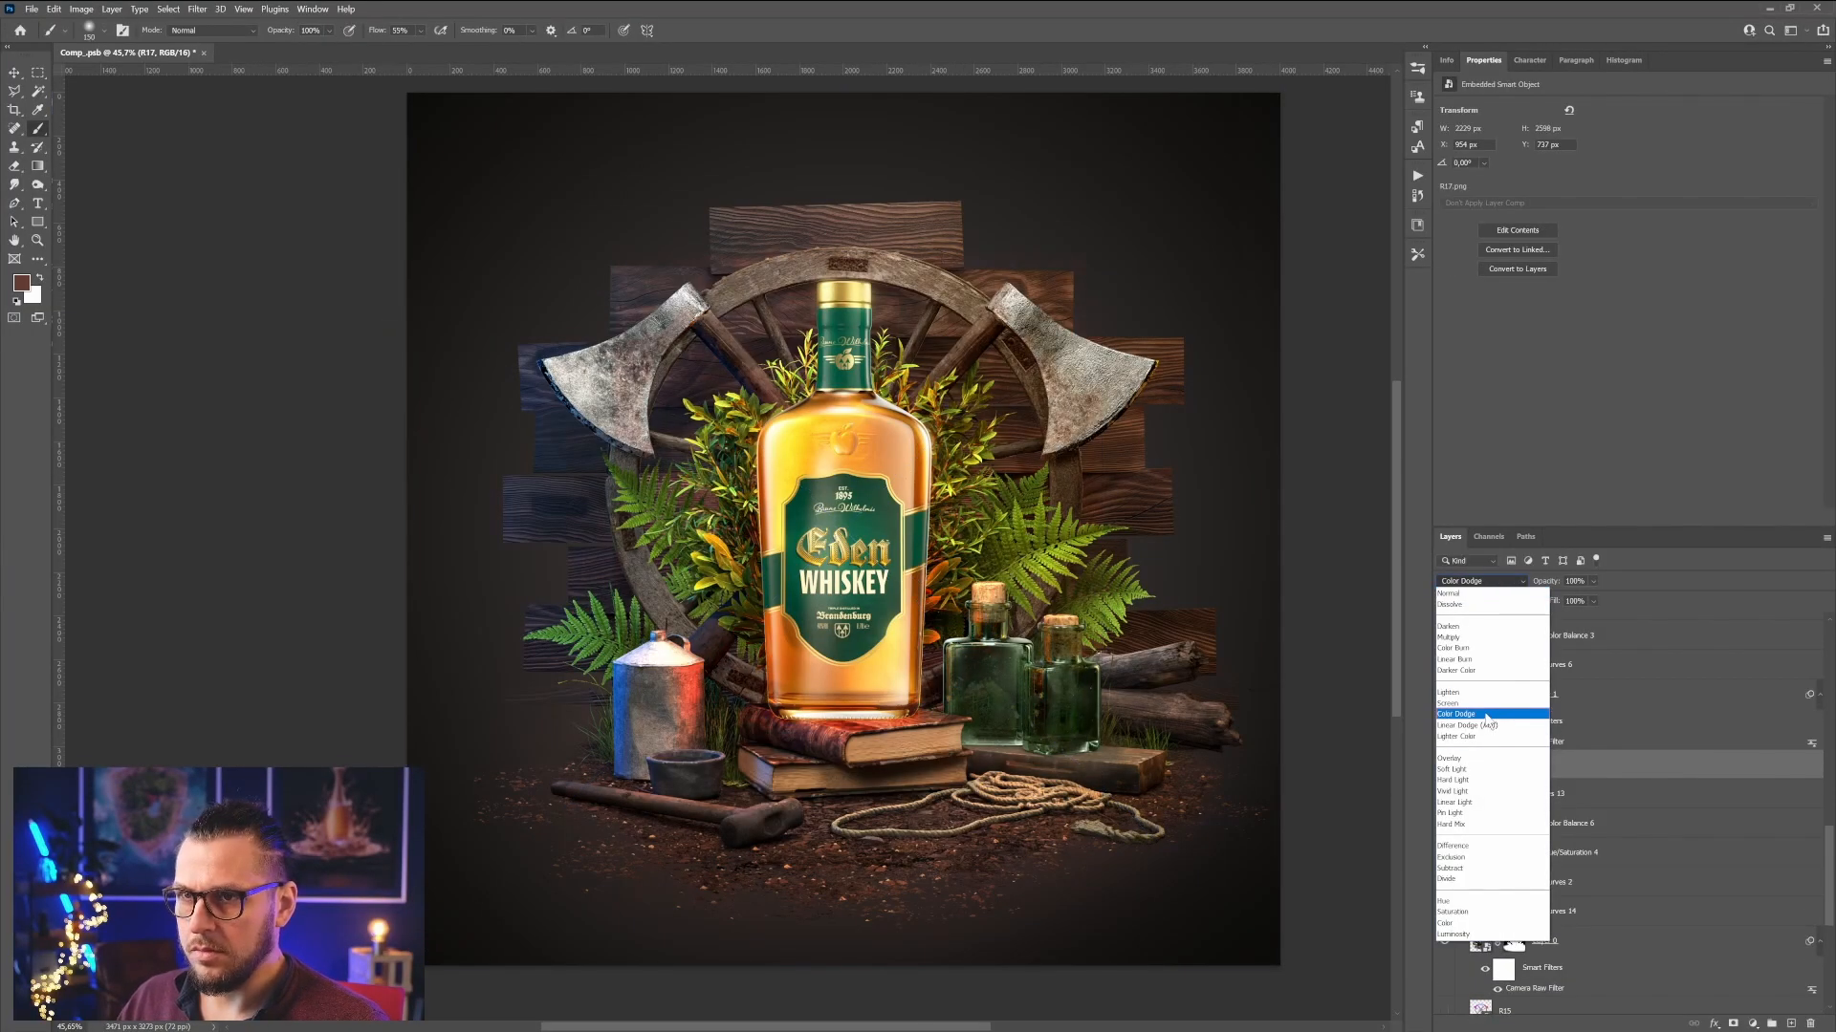
pyautogui.click(1448, 702)
pyautogui.click(1445, 766)
pyautogui.click(1446, 766)
pyautogui.click(1446, 766)
pyautogui.click(1446, 765)
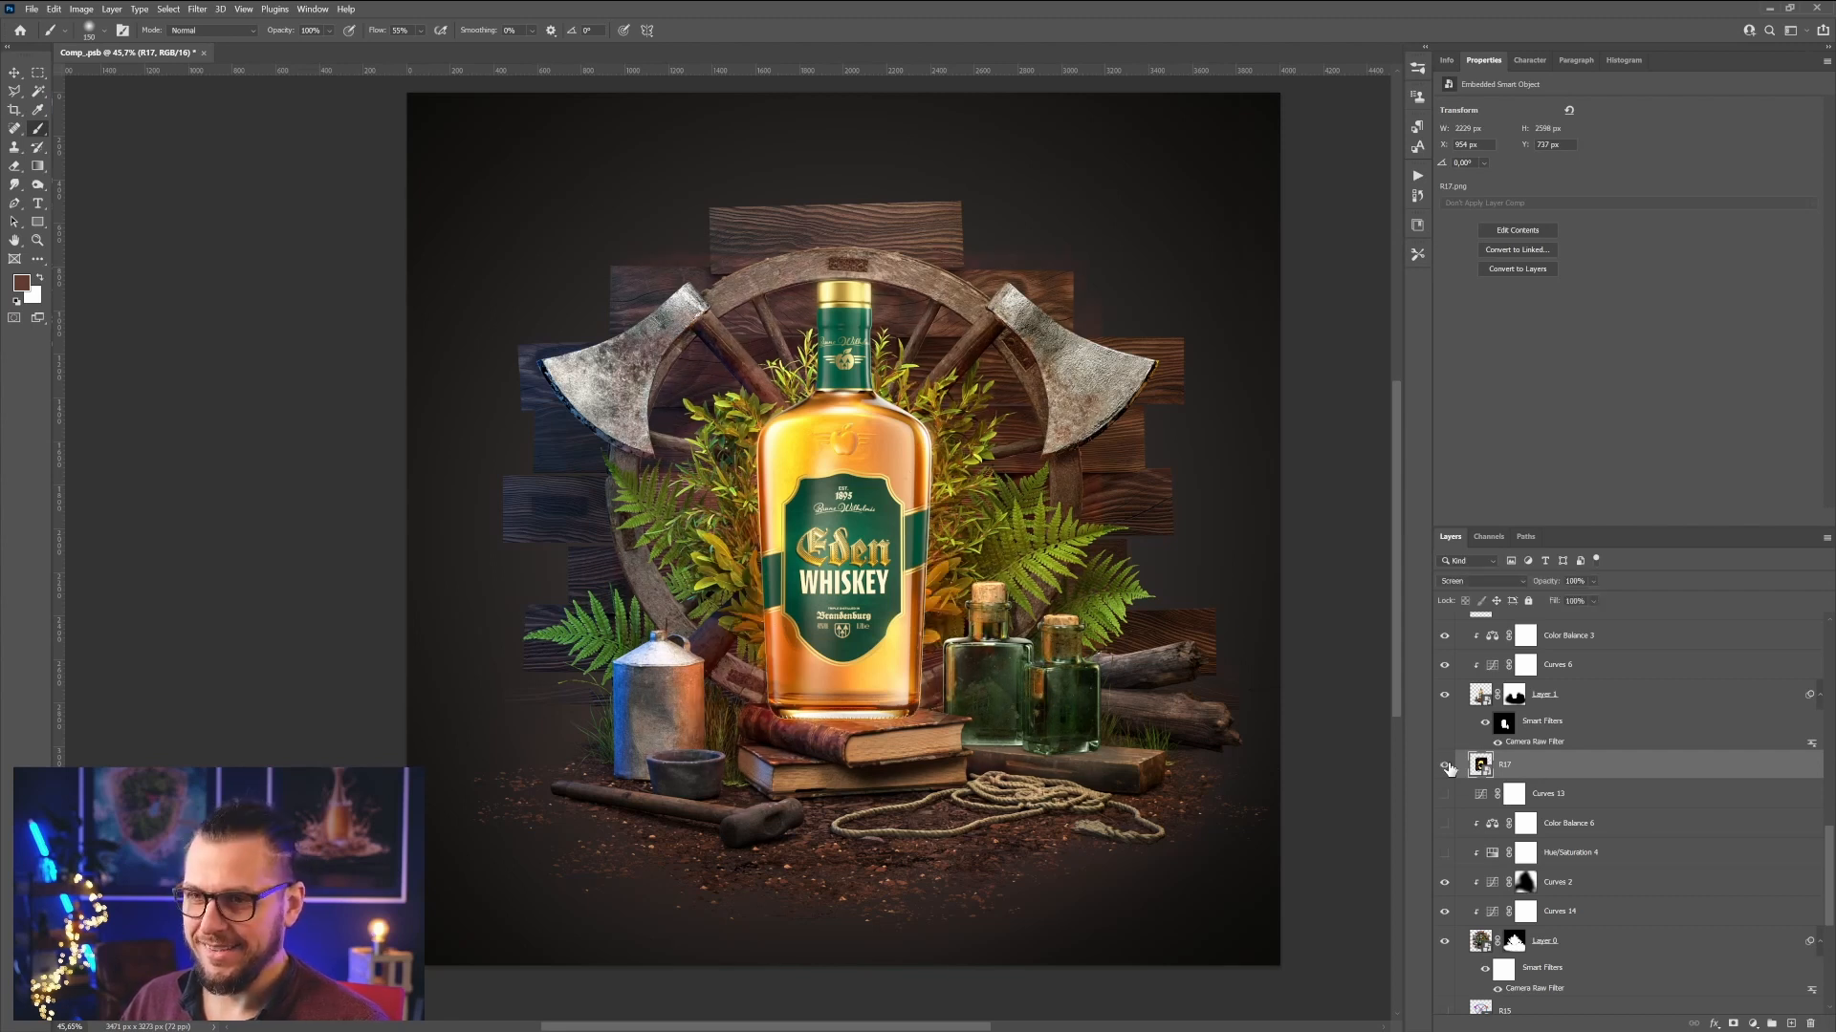
pyautogui.moveTo(1528, 774); pyautogui.dragTo(1548, 959)
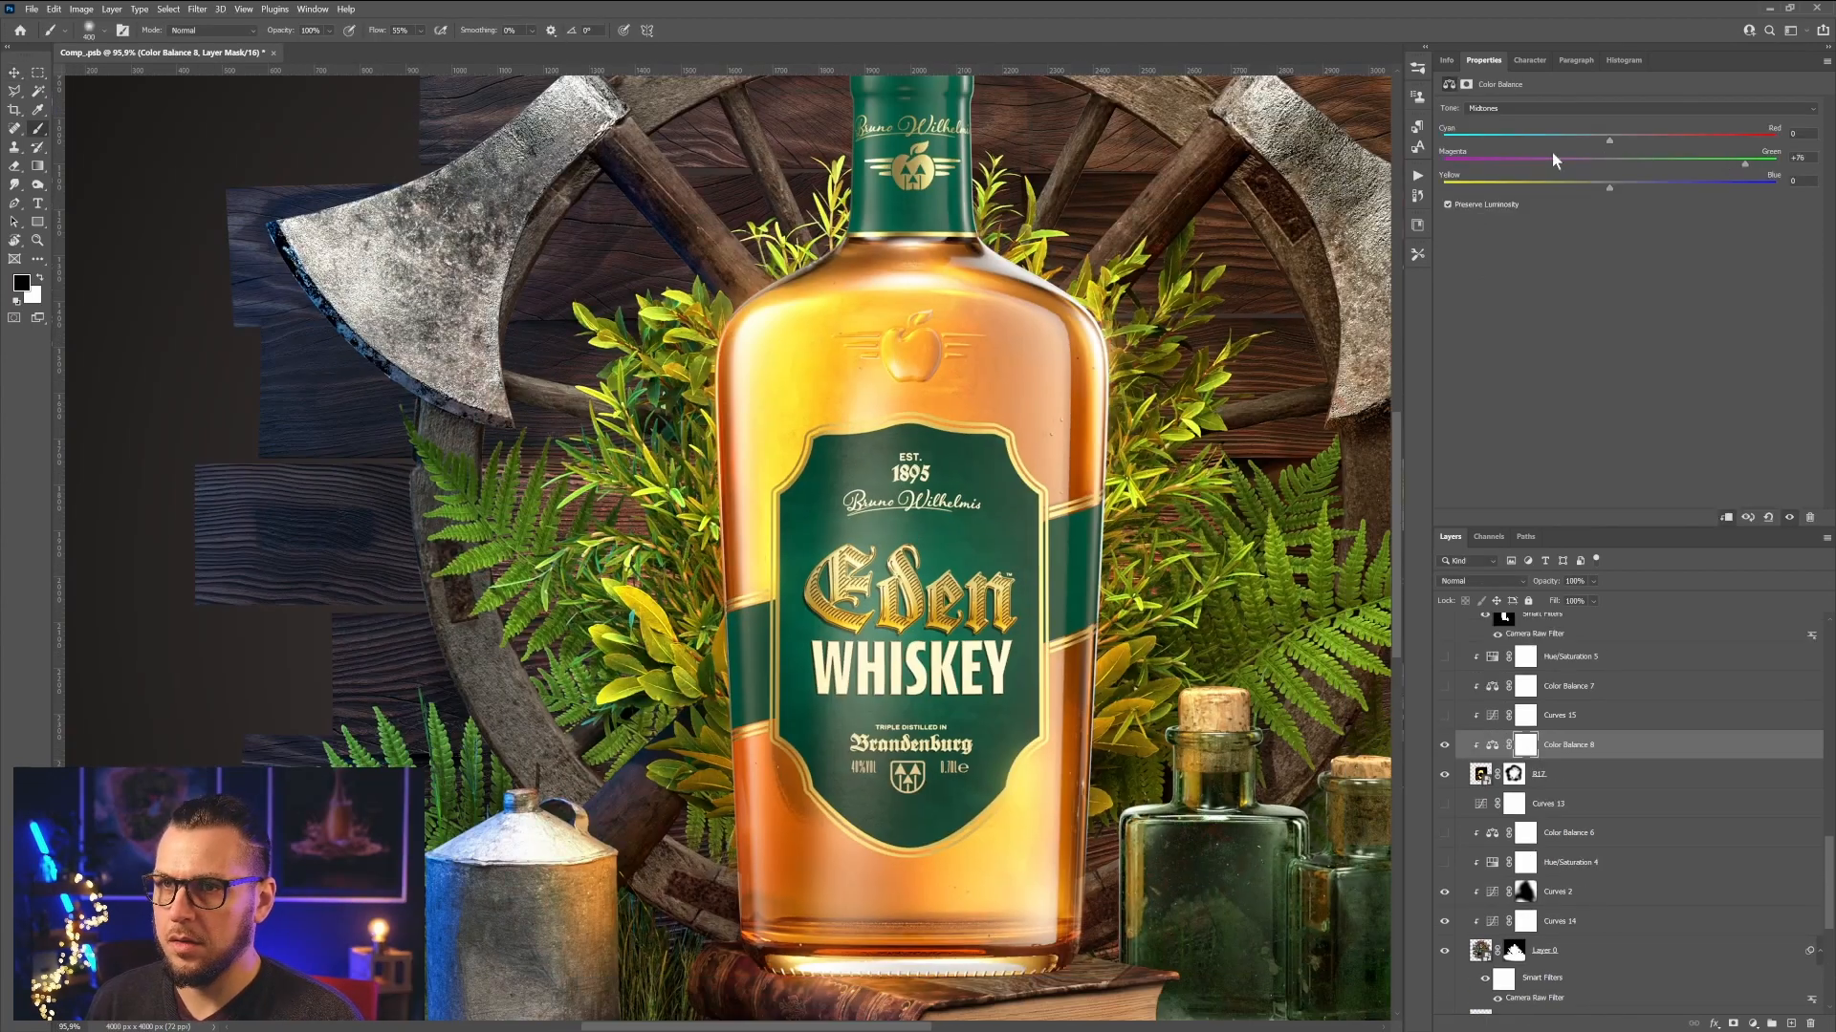
# - Hide the Color Balance 8 adjustment and compare the image with and without the R17 glow layer
pyautogui.keyDown('alt'); pyautogui.scroll(-2, 1133, 580); pyautogui.keyUp('alt')
pyautogui.click(1445, 746)
pyautogui.click(1445, 746)
pyautogui.click(1444, 746)
pyautogui.click(1445, 775)
pyautogui.click(1445, 774)
# - Replace the Curves 13 mask with a copy of the R17 mask and set the brush opacity to 90%
pyautogui.keyDown('alt'); pyautogui.moveTo(1513, 774); pyautogui.dragTo(1514, 806); pyautogui.keyUp('alt')
pyautogui.press('Return')
pyautogui.press('9')
pyautogui.scroll(-1, 712, 392)
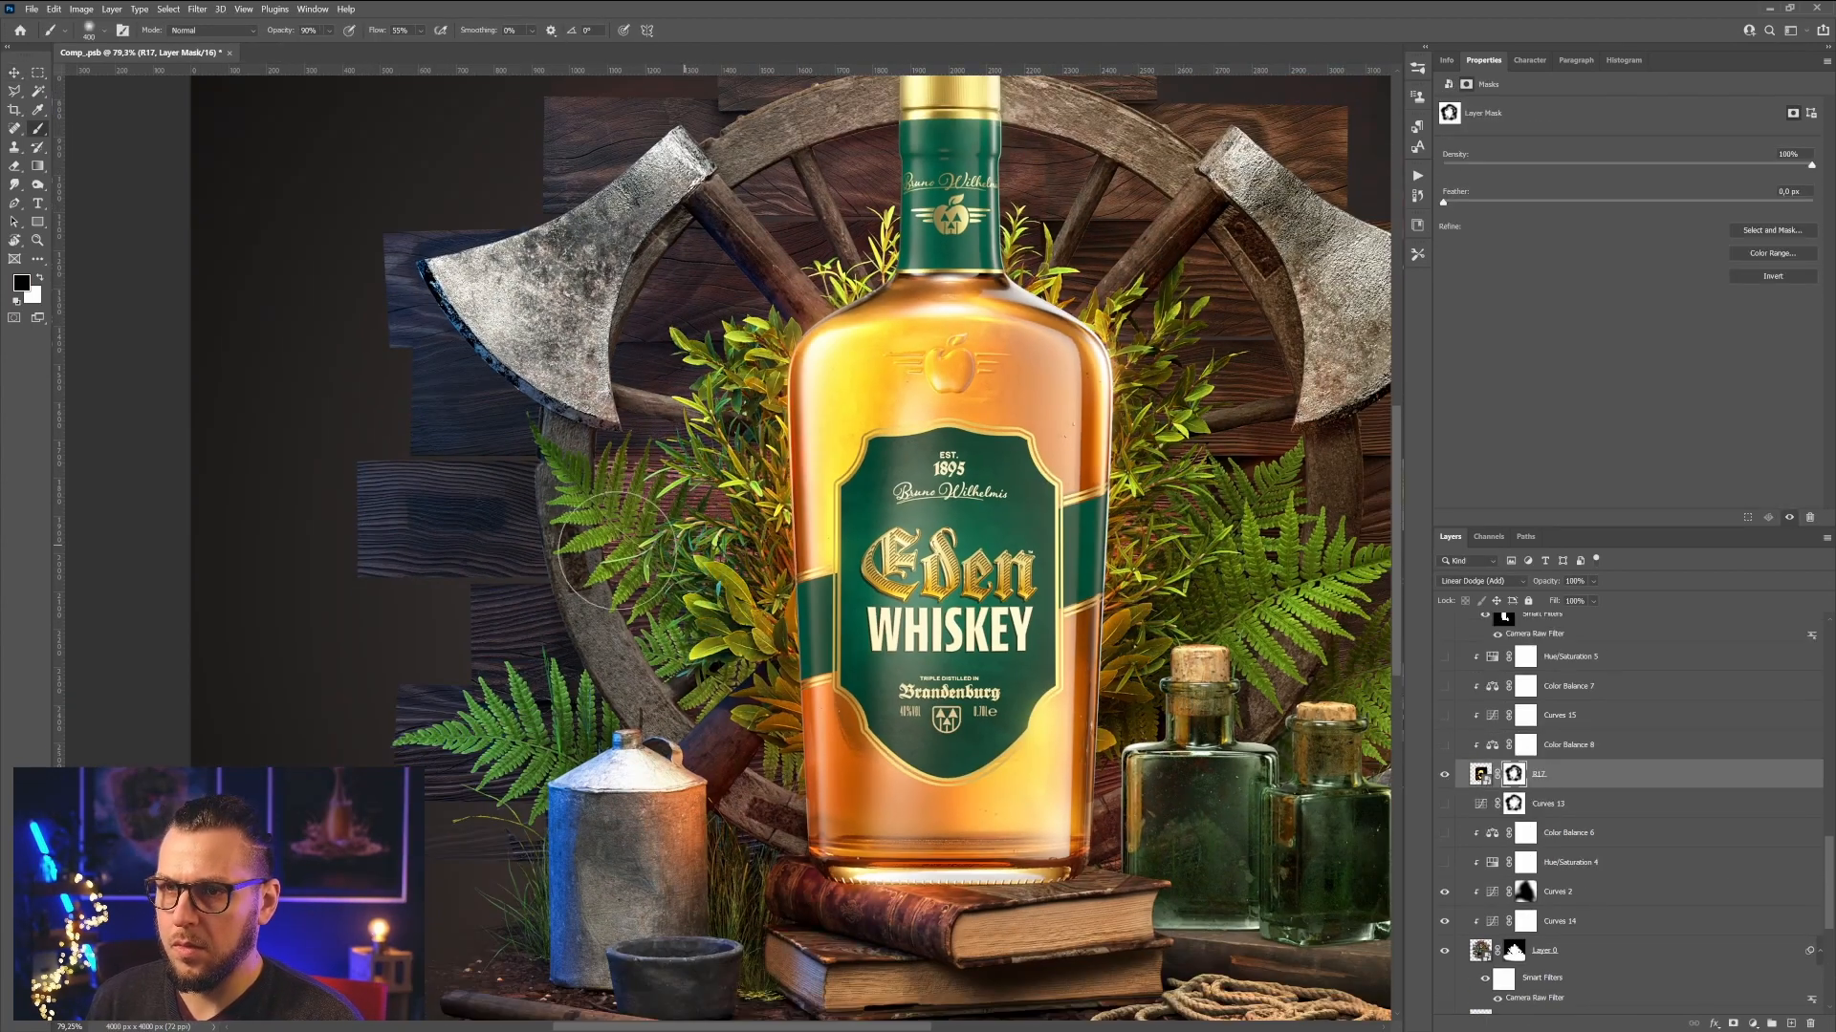
# - Brighten the R17 glow with a clipped Curves adjustment by pulling in its white point, and ready its mask for a smaller brush
pyautogui.keyDown('alt'); pyautogui.scroll(-3, 980, 565); pyautogui.keyUp('alt')
pyautogui.click(1752, 1024)
pyautogui.click(1770, 712)
pyautogui.moveTo(1733, 138); pyautogui.dragTo(1630, 138)
pyautogui.click(1513, 804)
pyautogui.press('[')
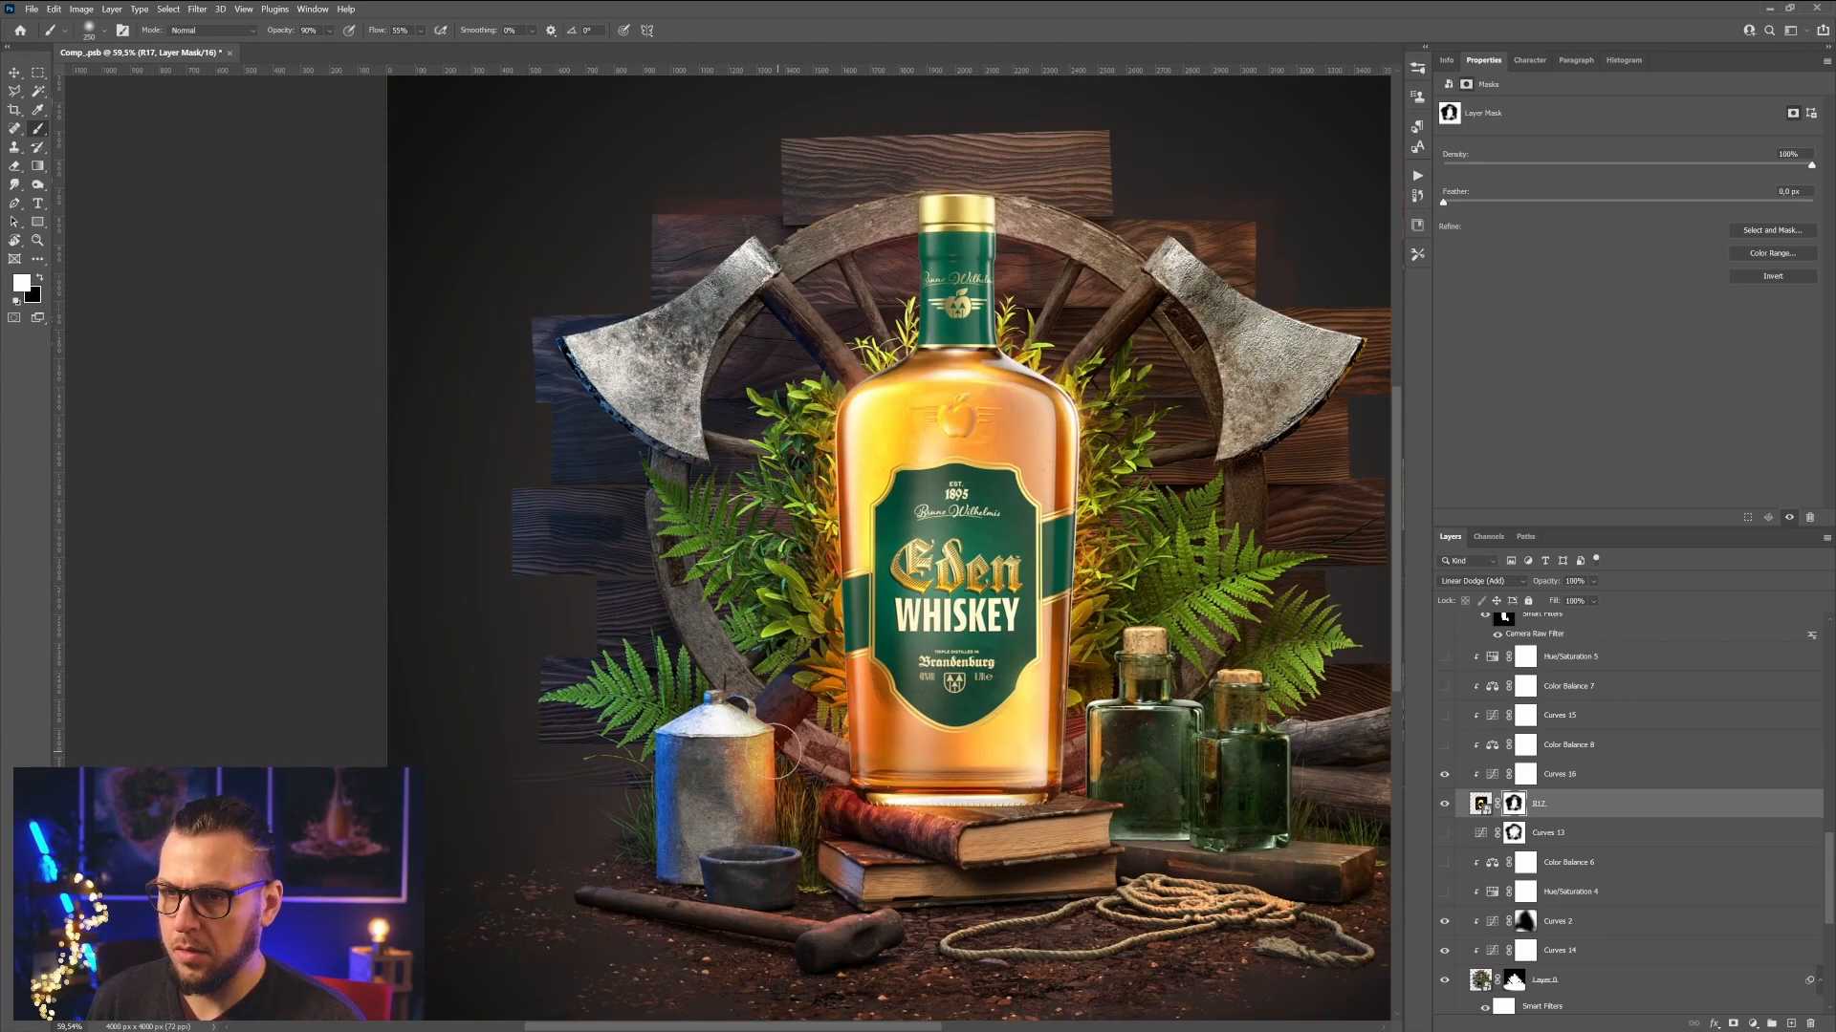
pyautogui.press('x')
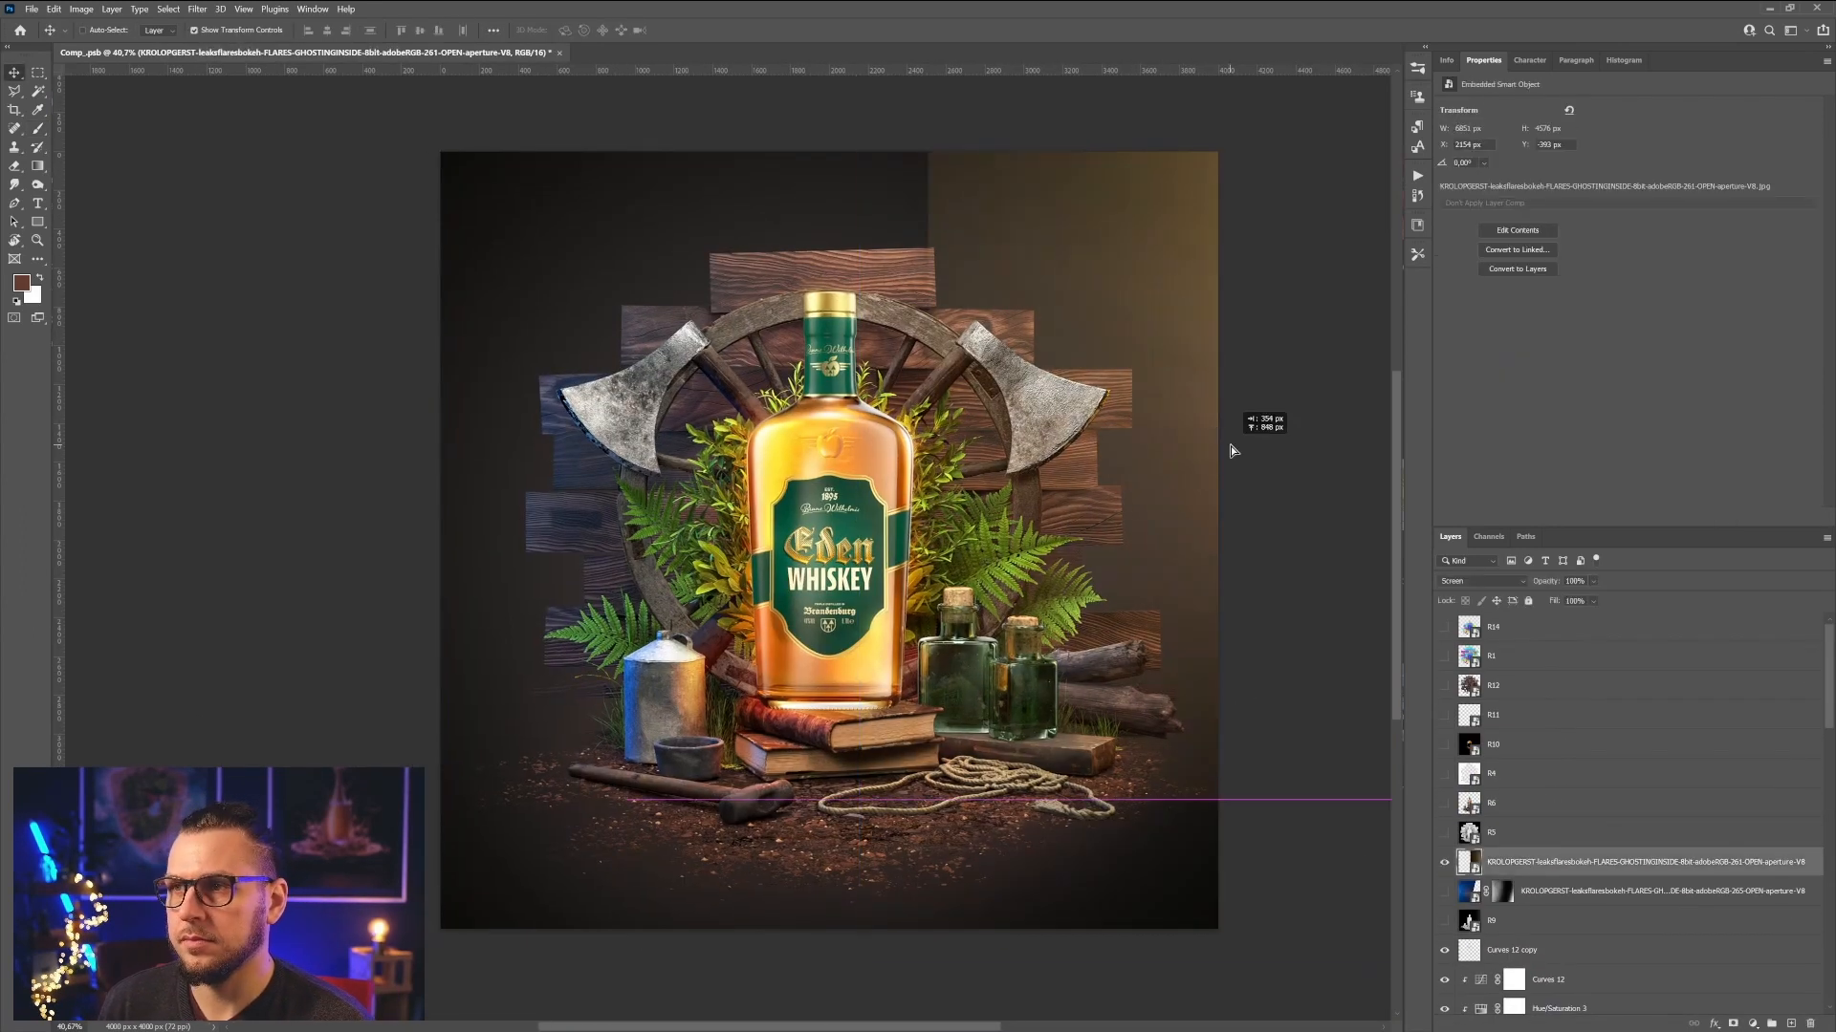
# - Add a mask to the warm light-leak flare and brush away its hard edge between the canvas top and the bottle
pyautogui.click(1733, 1023)
pyautogui.press('b')
pyautogui.rightClick(847, 620)
pyautogui.press('Return')
pyautogui.moveTo(841, 182)
pyautogui.mouseDown()
pyautogui.moveTo(995, 246)
pyautogui.moveTo(1107, 755)
pyautogui.mouseUp()
pyautogui.press('x')
# - Reduce the warm light leak's opacity and shift the hue of Hue/Saturation 4 from purple back toward blue
pyautogui.press('v')
pyautogui.moveTo(1545, 581); pyautogui.dragTo(1496, 590)
pyautogui.moveTo(1510, 583); pyautogui.dragTo(1508, 582)
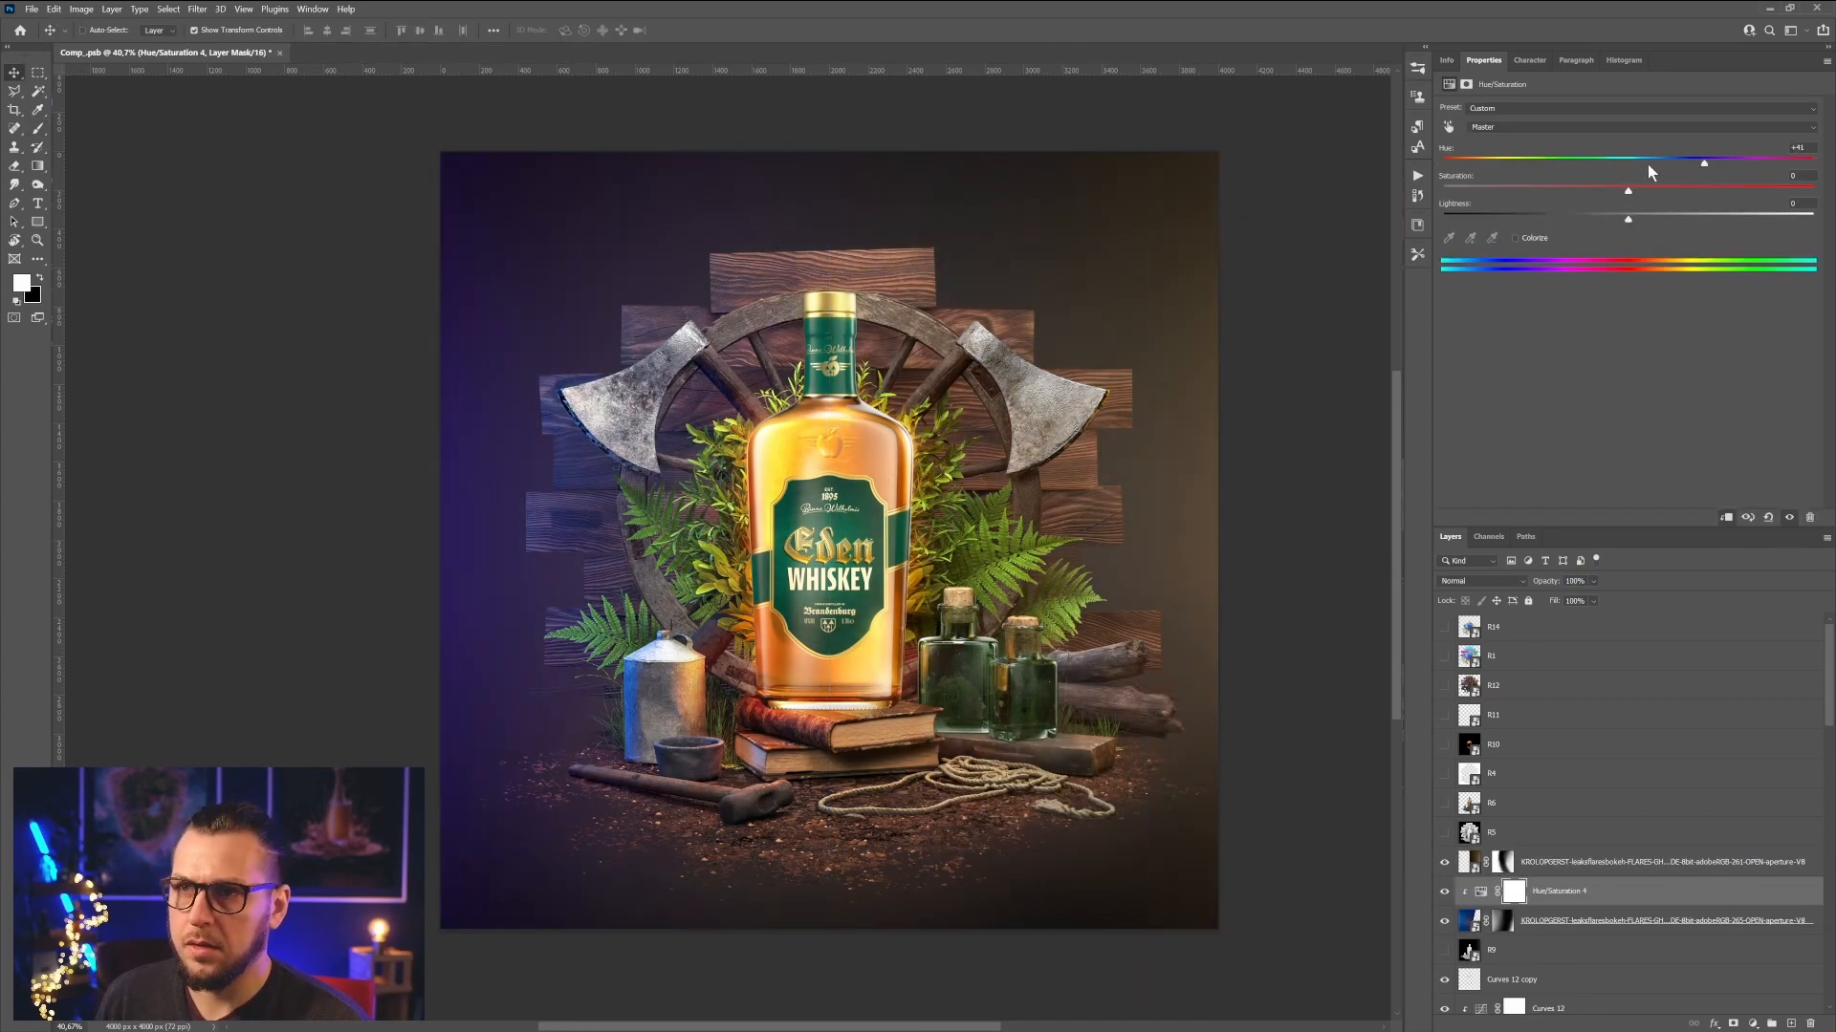
pyautogui.moveTo(1648, 163); pyautogui.dragTo(1615, 163)
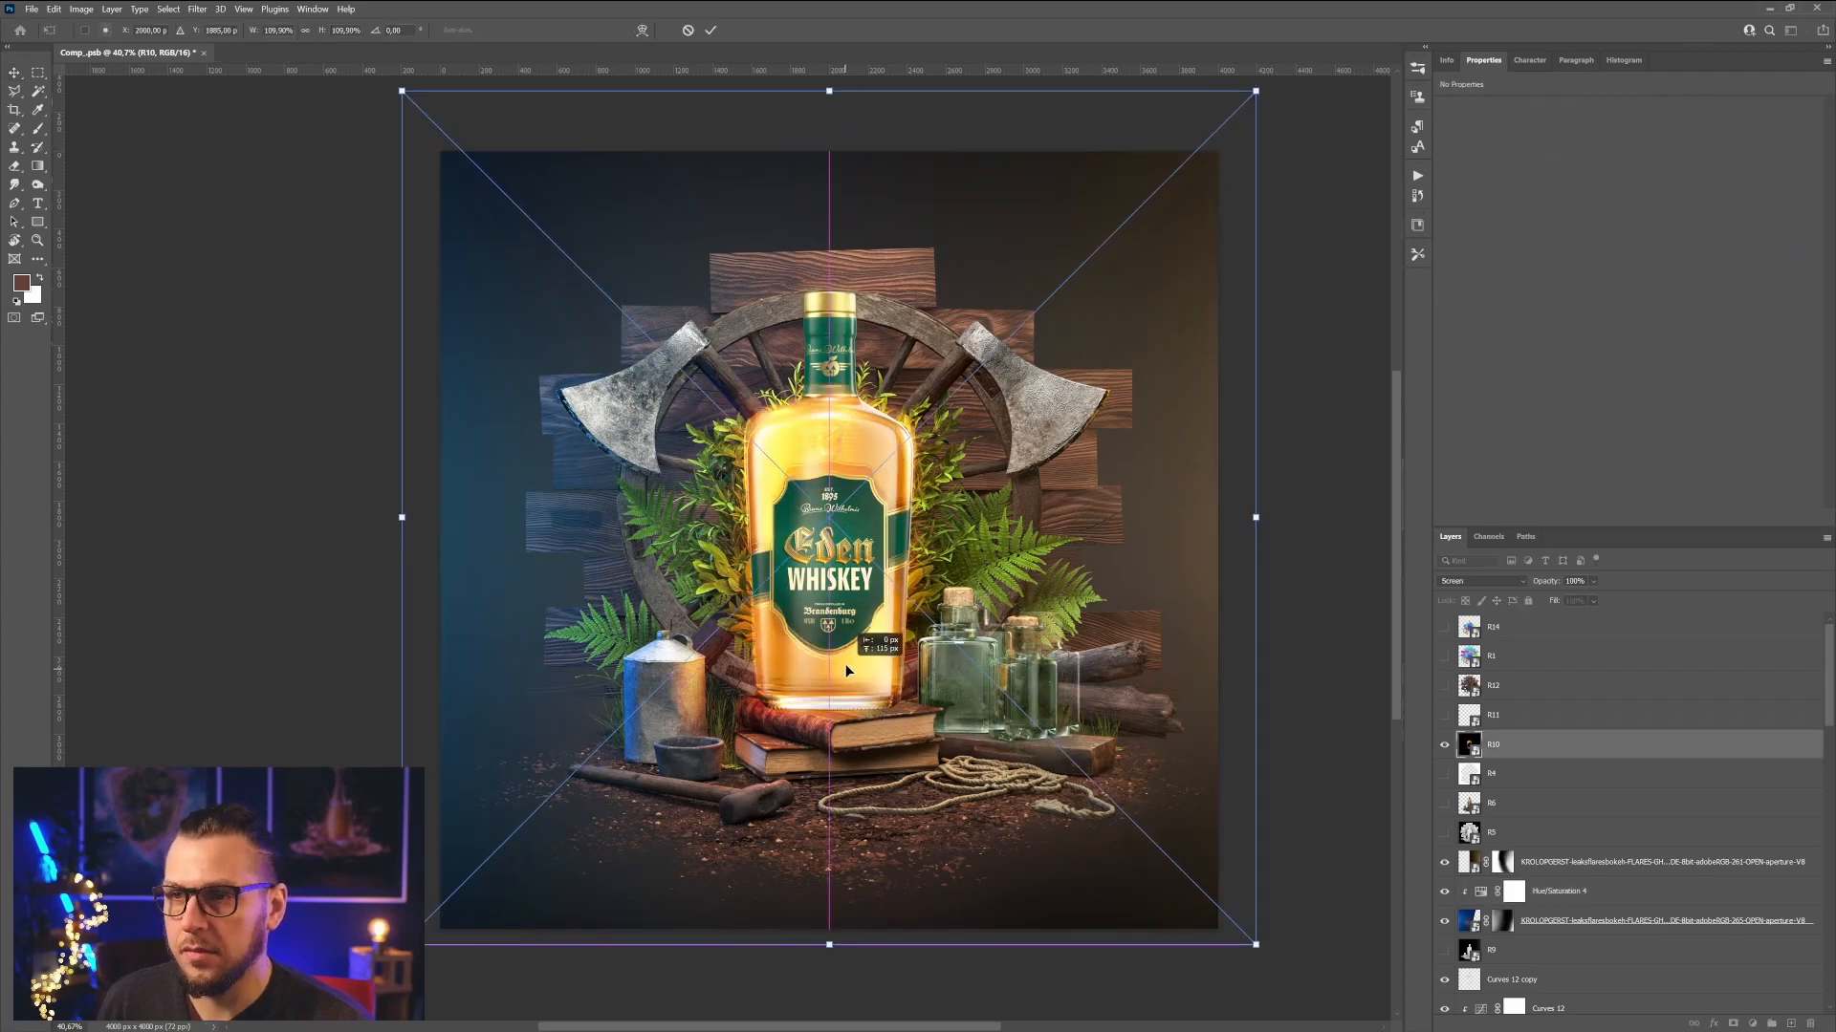
# - Add a layer mask to the R10 bottle light pass, fill it with black and choose a brush for painting the light back in
pyautogui.keyDown('alt'); pyautogui.scroll(3, 845, 663); pyautogui.keyUp('alt')
pyautogui.keyDown('alt'); pyautogui.scroll(-4, 841, 708); pyautogui.keyUp('alt')
pyautogui.keyDown('alt'); pyautogui.scroll(2, 732, 349); pyautogui.keyUp('alt')
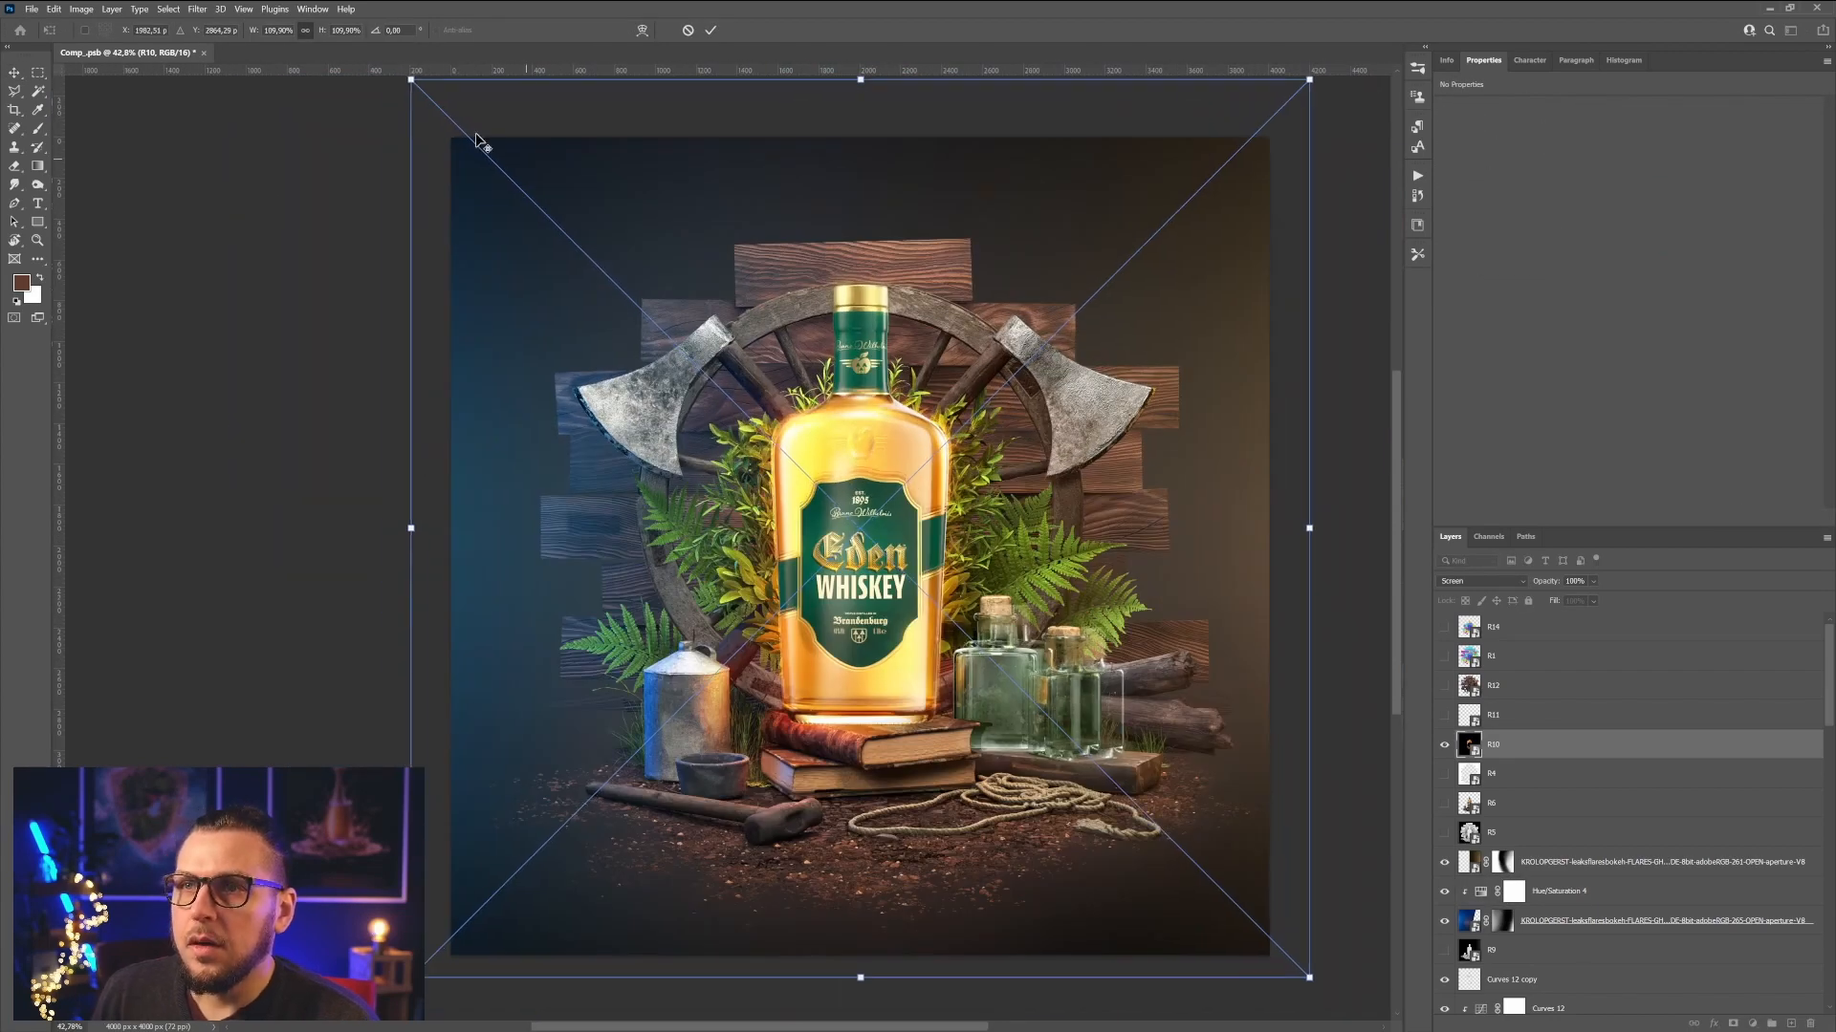
pyautogui.keyDown('alt'); pyautogui.scroll(3, 869, 465); pyautogui.keyUp('alt')
pyautogui.click(1446, 746)
pyautogui.click(1732, 1023)
pyautogui.press('b')
pyautogui.rightClick(1002, 670)
pyautogui.doubleClick(1057, 752)
pyautogui.press('x')
pyautogui.hotkey('alt', 'BackSpace')
pyautogui.keyDown('alt'); pyautogui.scroll(-3, 889, 287); pyautogui.keyUp('alt')
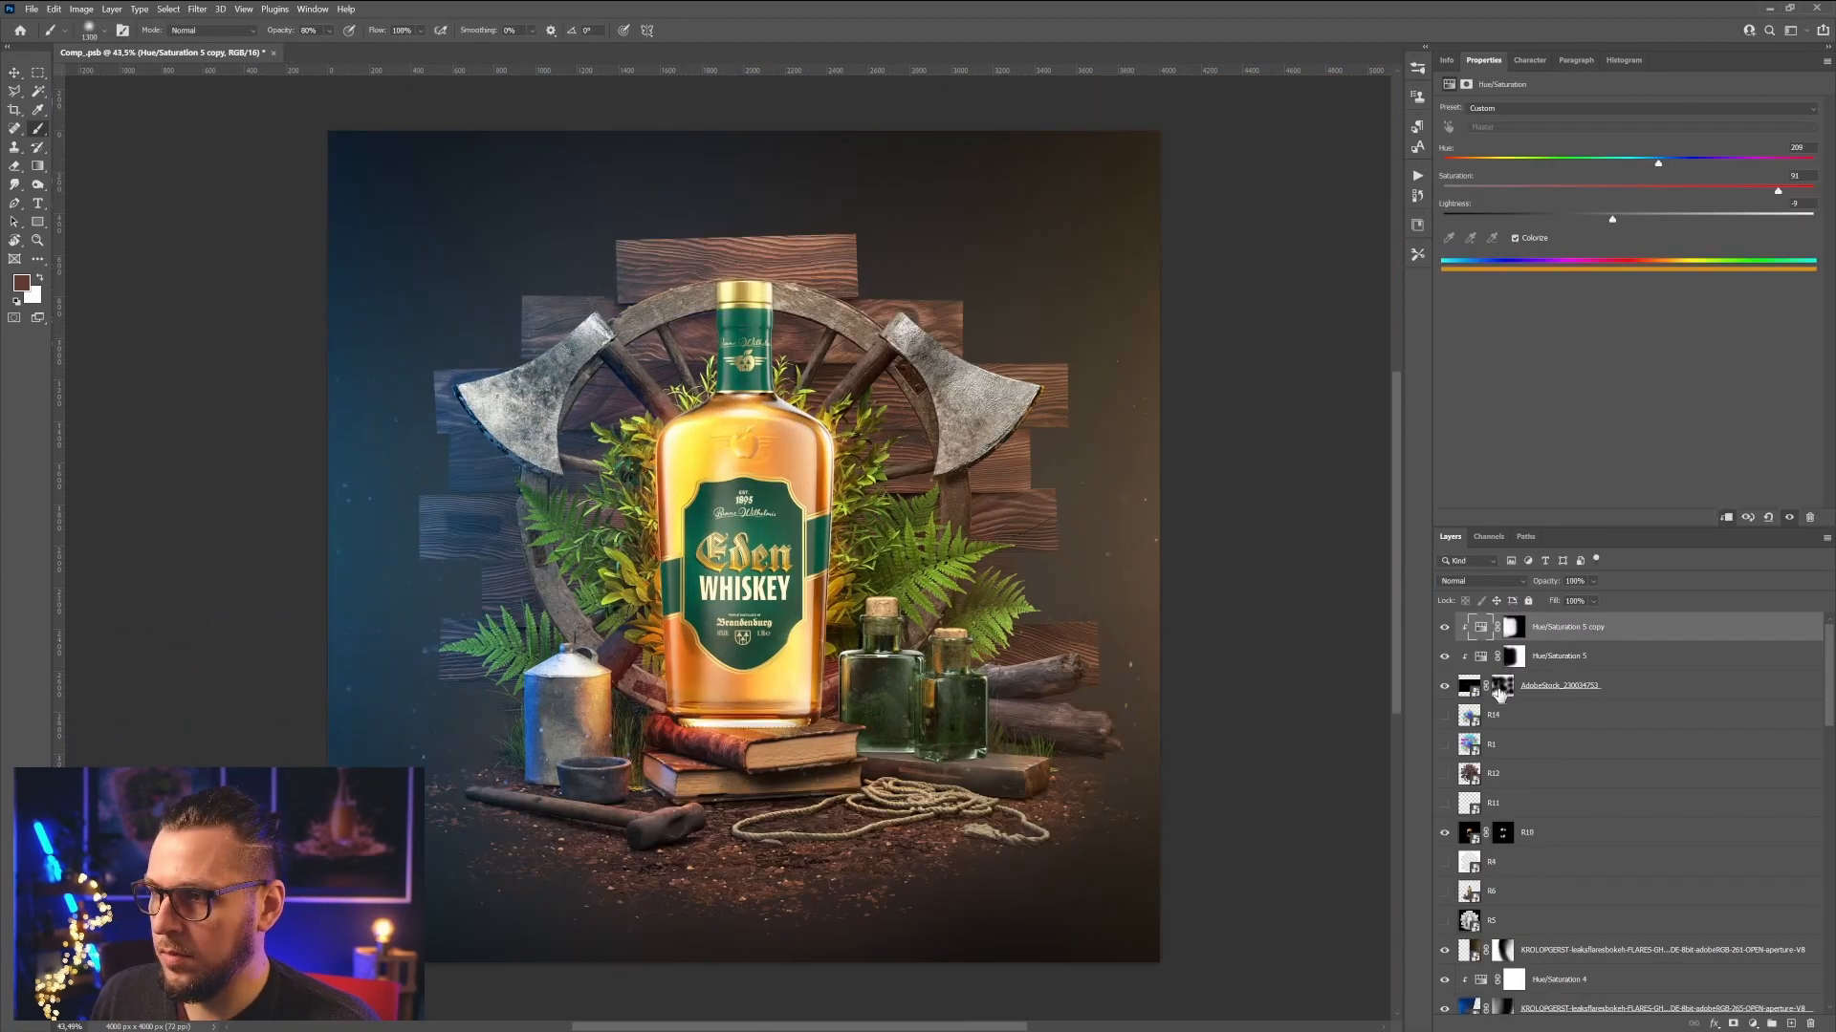
# - Select the AdobeStock particle layer's mask and reposition the AdobeStock_457334412 copy 2 smoke over the ground
pyautogui.click(1501, 687)
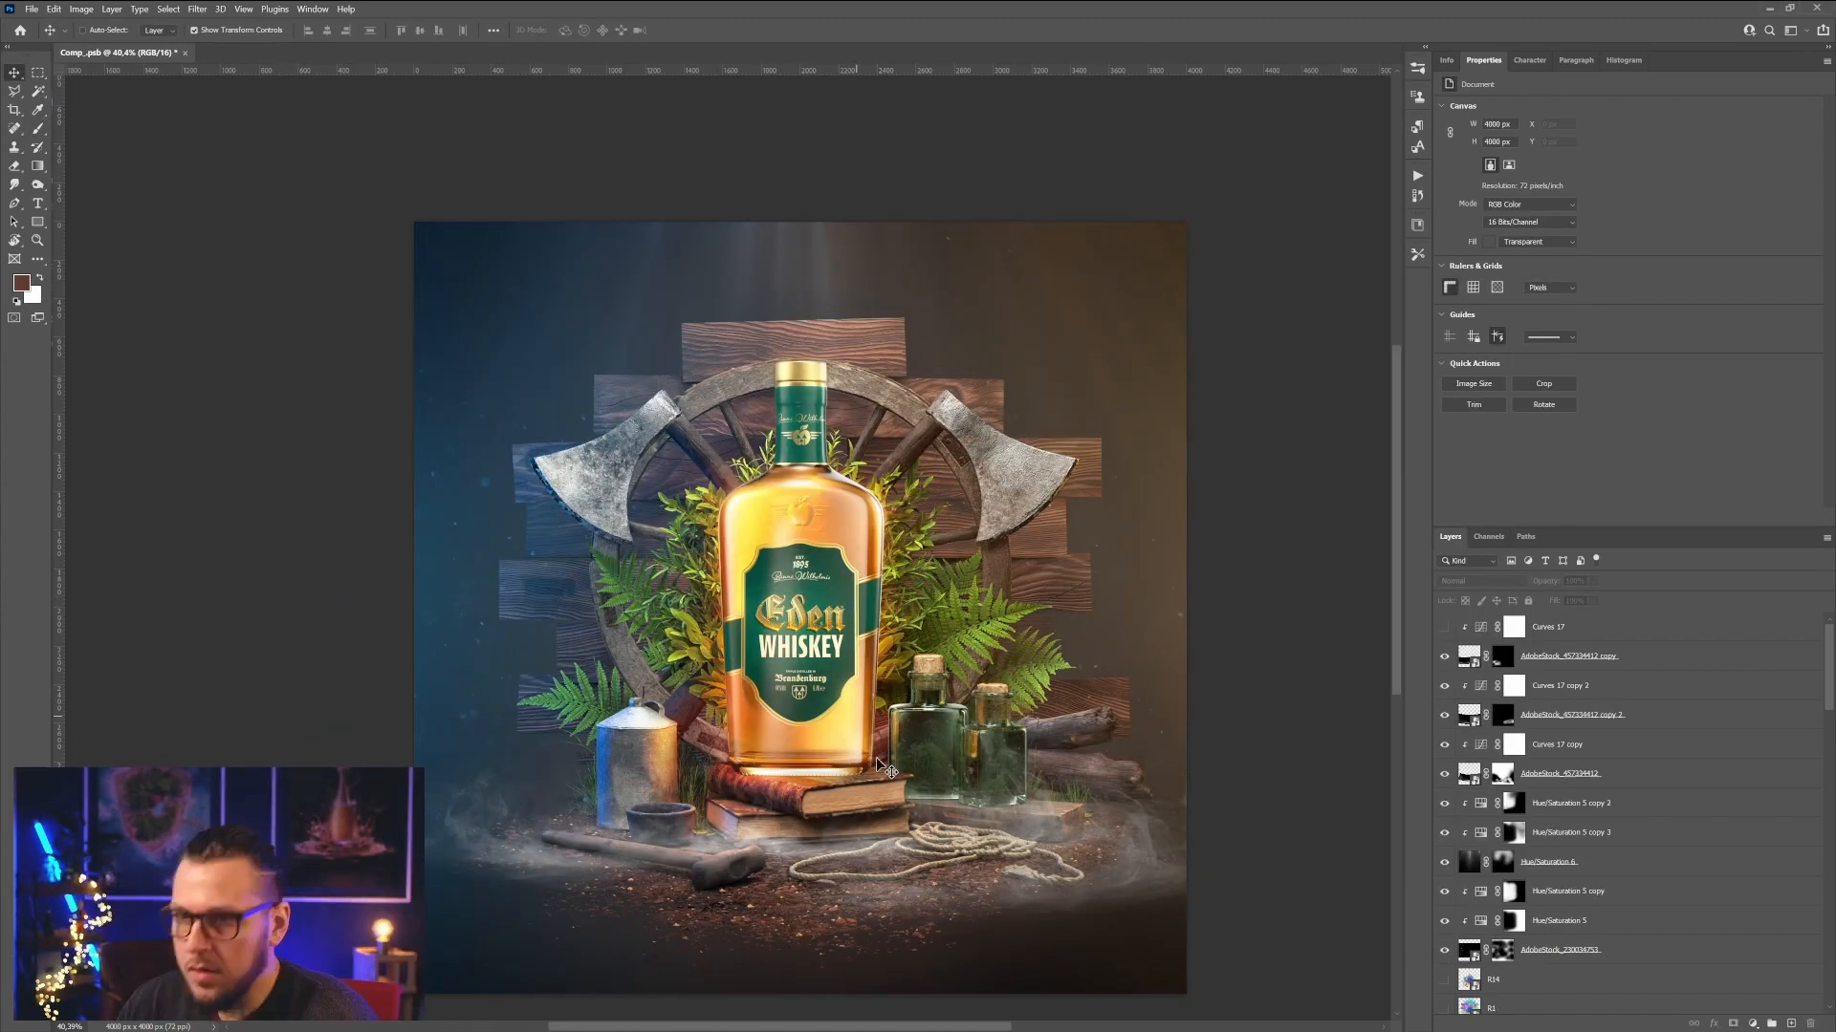
pyautogui.keyDown('ctrl'); pyautogui.moveTo(880, 765); pyautogui.dragTo(1104, 814); pyautogui.keyUp('ctrl')
pyautogui.keyDown('ctrl'); pyautogui.moveTo(953, 831); pyautogui.dragTo(1118, 884); pyautogui.keyUp('ctrl')
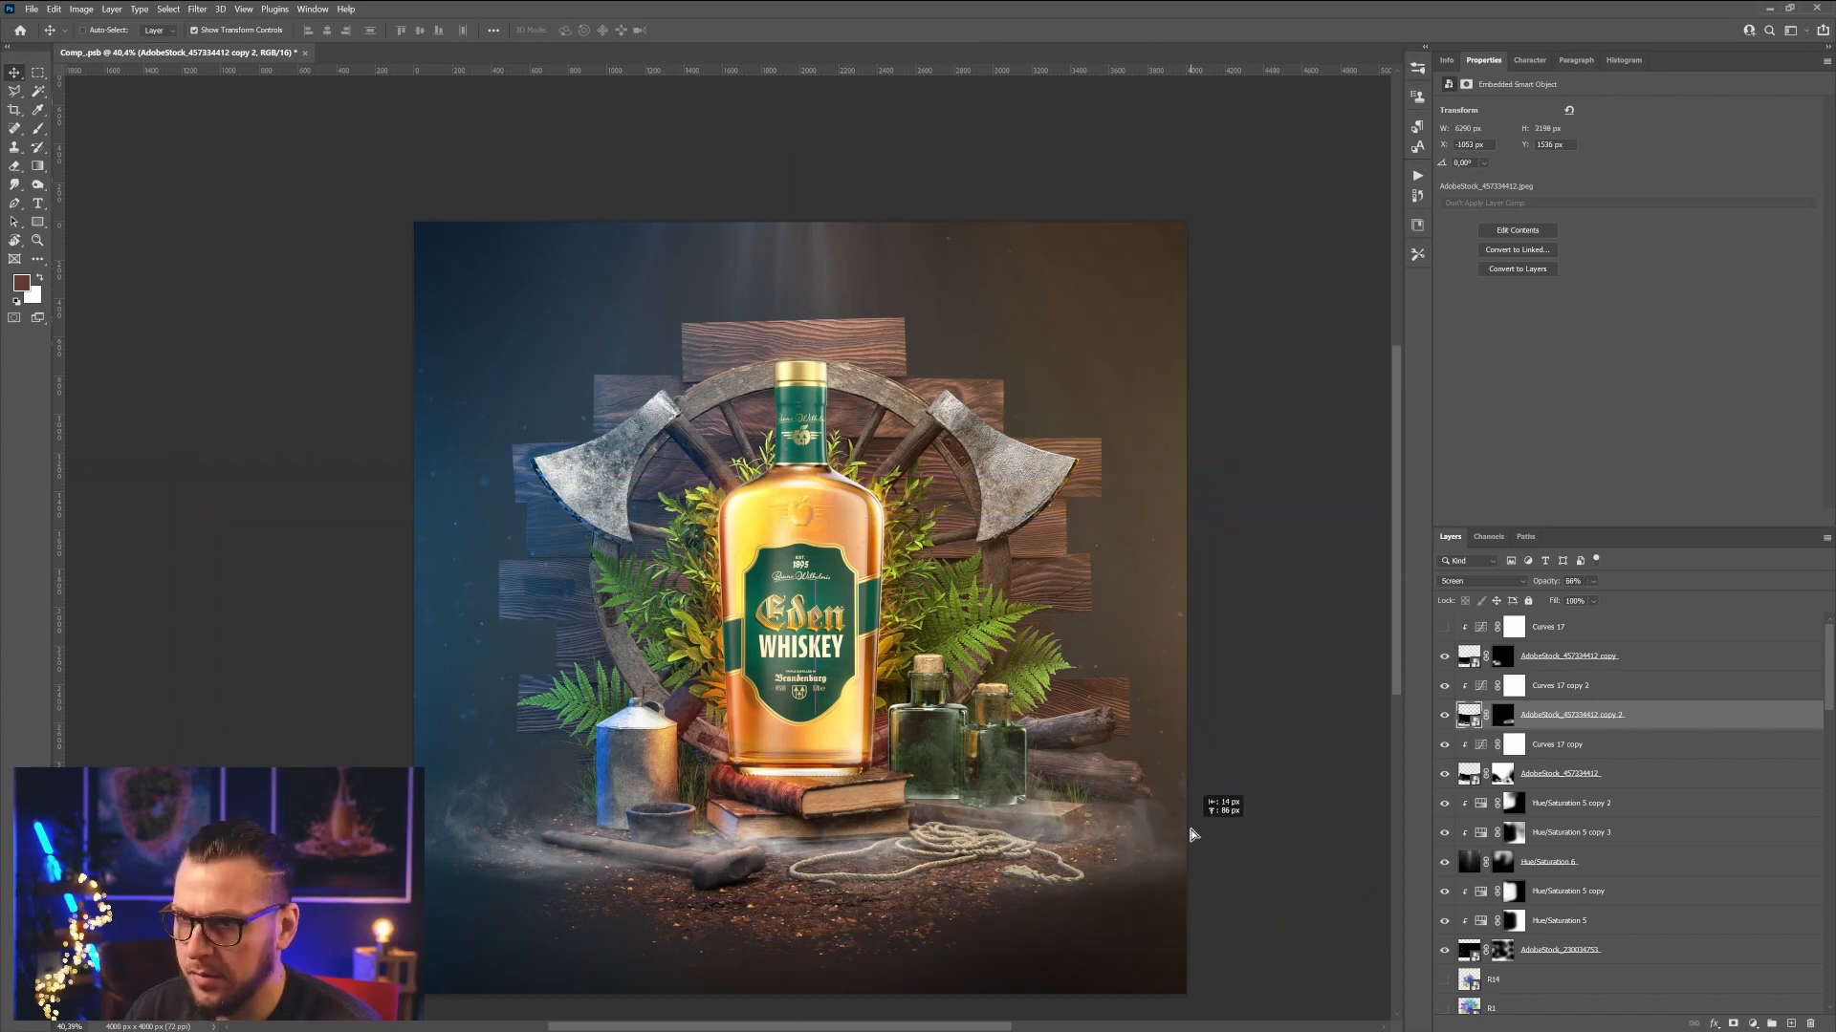
# - Create a new layer above Curves 17 and paint a faint white haze across the ground at 3% brush opacity
pyautogui.press('b')
pyautogui.click(1587, 628)
pyautogui.click(1790, 1023)
pyautogui.press('x')
pyautogui.moveTo(893, 811)
pyautogui.mouseDown()
pyautogui.moveTo(774, 922)
pyautogui.moveTo(679, 896)
pyautogui.mouseUp()
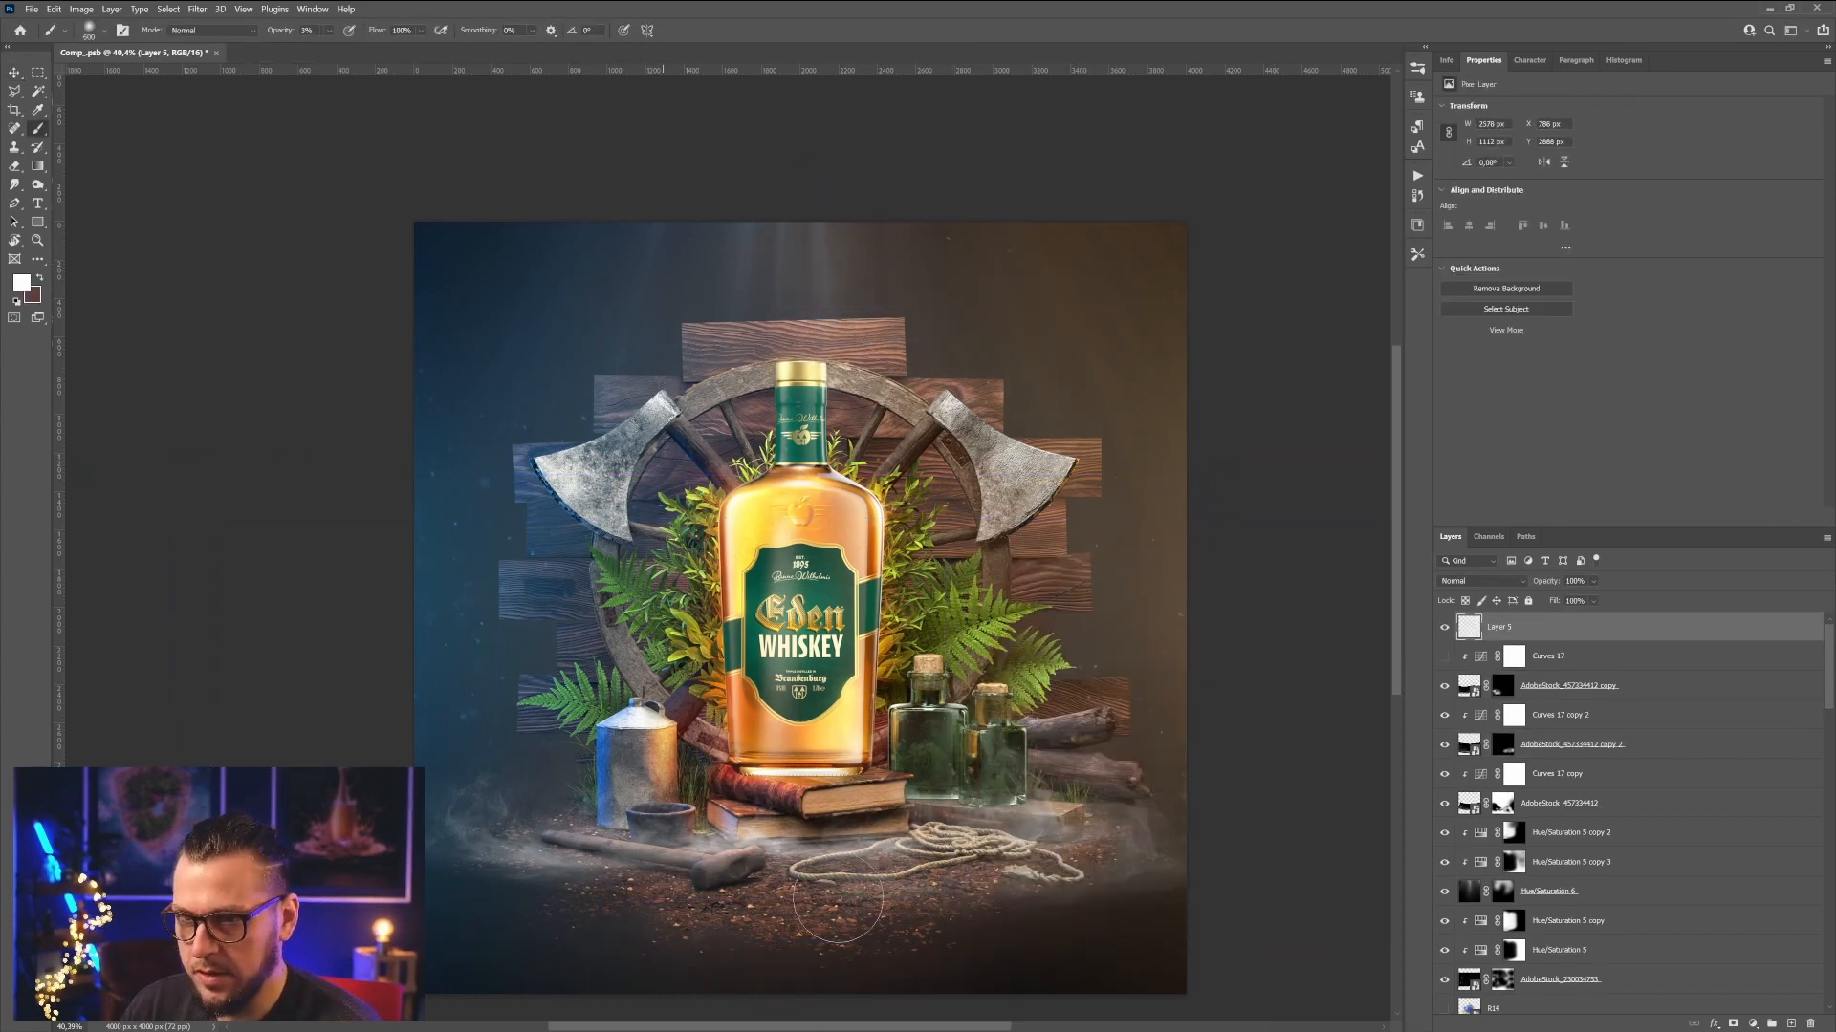